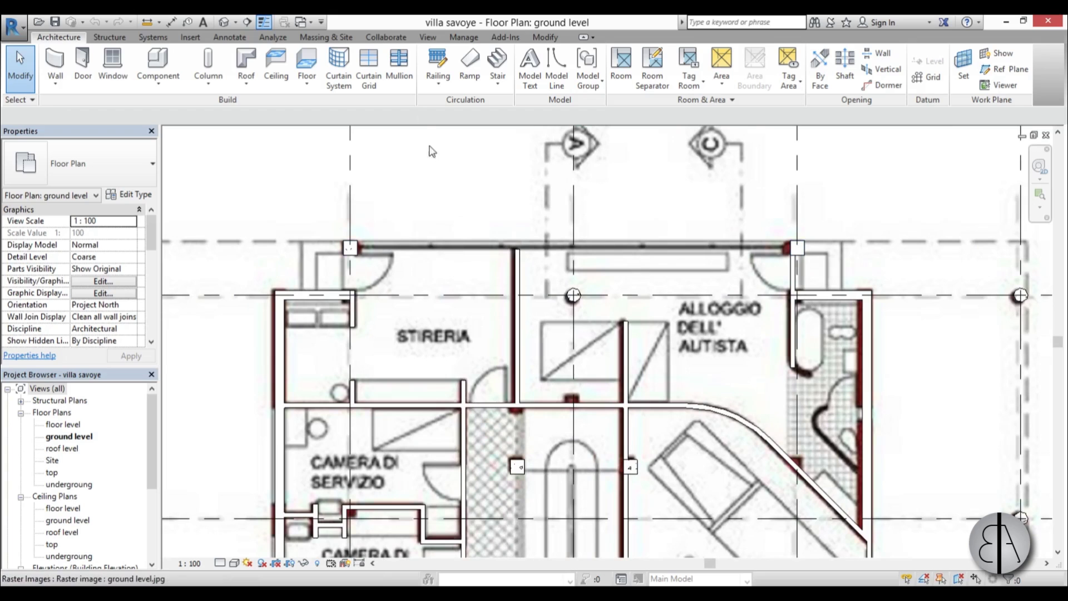
Step: Draw a Storefront 2 curtain wall between the two square columns along the upper facade of the ground-level plan
key(w)
key(a)
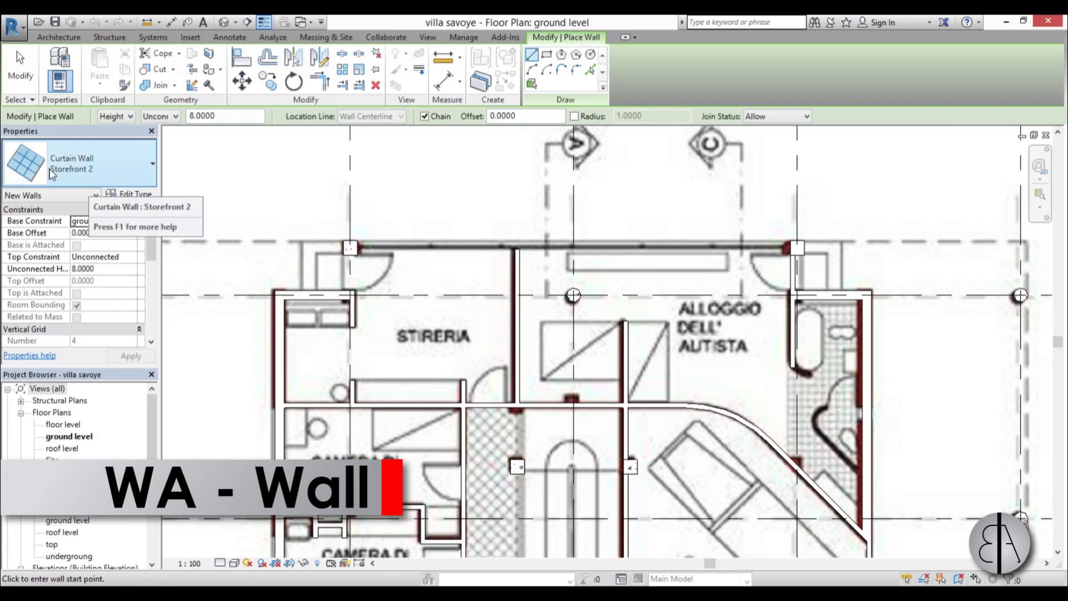
scroll(362, 255, up, 2)
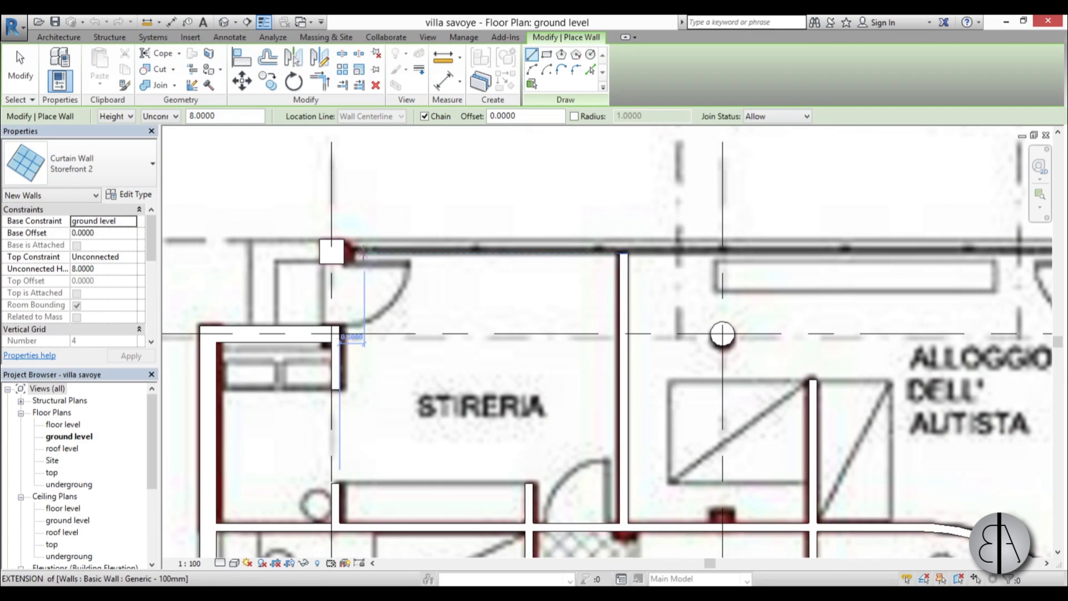
click(346, 252)
scroll(444, 252, down, 3)
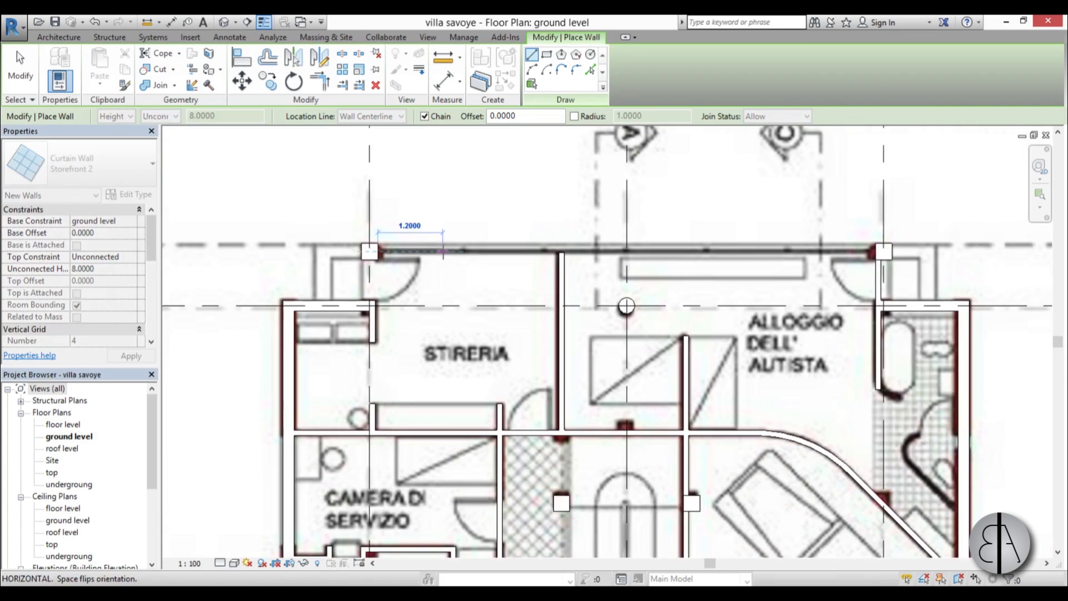
middle_drag(443, 251, 349, 251)
scroll(695, 252, up, 1)
scroll(737, 250, up, 4)
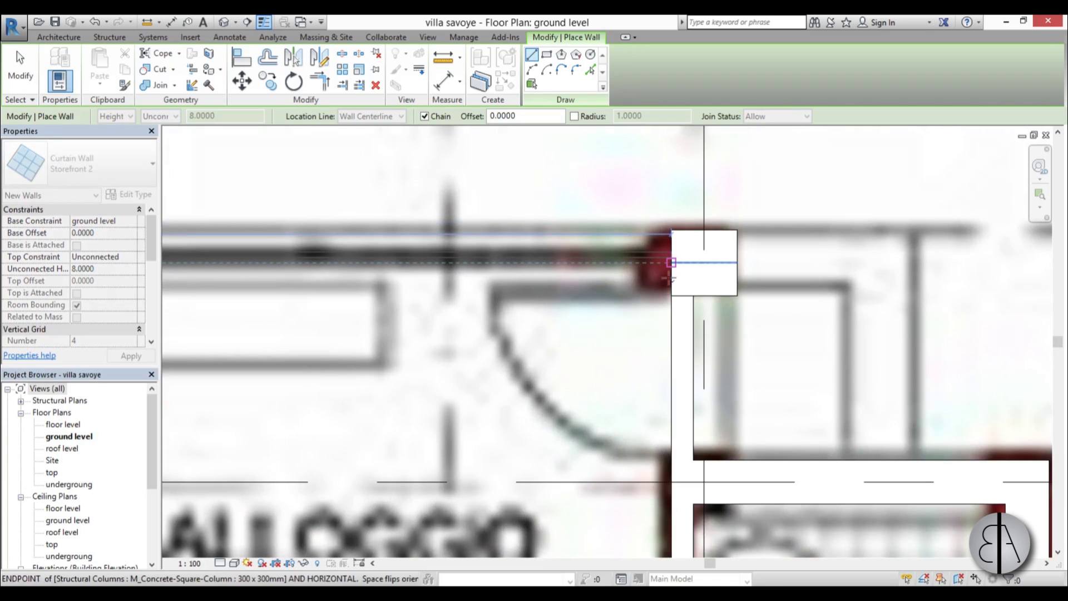
click(669, 277)
key(Escape)
key(Escape)
scroll(499, 333, down, 3)
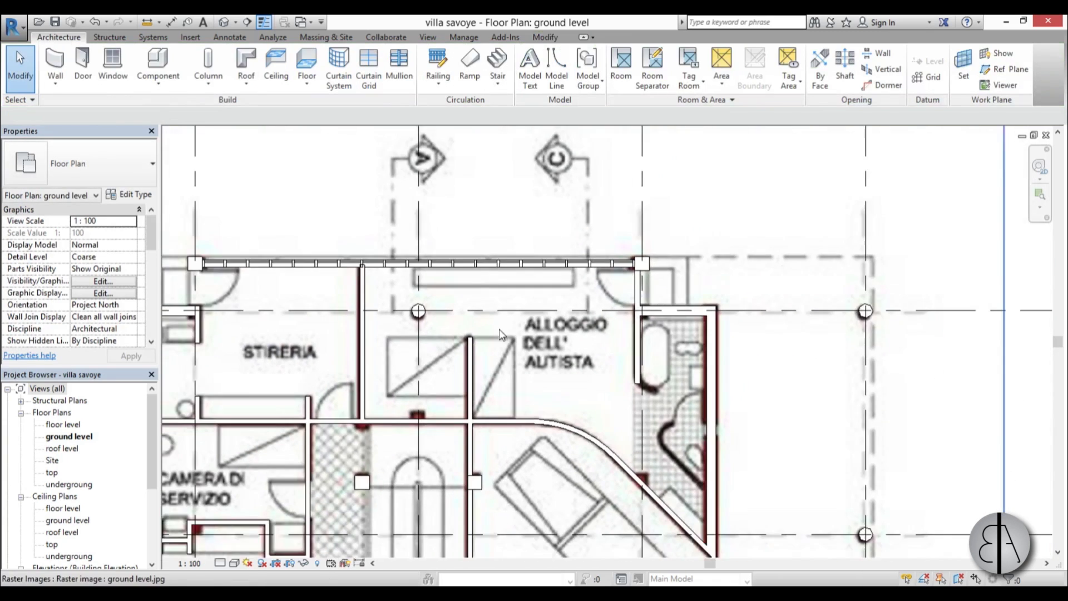
Step: Start a new wall near the spiral-ended stair in the entrance hall using the Basic Wall type Generic - 100mm
middle_drag(499, 333, 686, 264)
scroll(521, 216, down, 1)
middle_drag(447, 385, 456, 354)
scroll(495, 278, down, 1)
middle_drag(563, 366, 527, 137)
scroll(448, 377, up, 4)
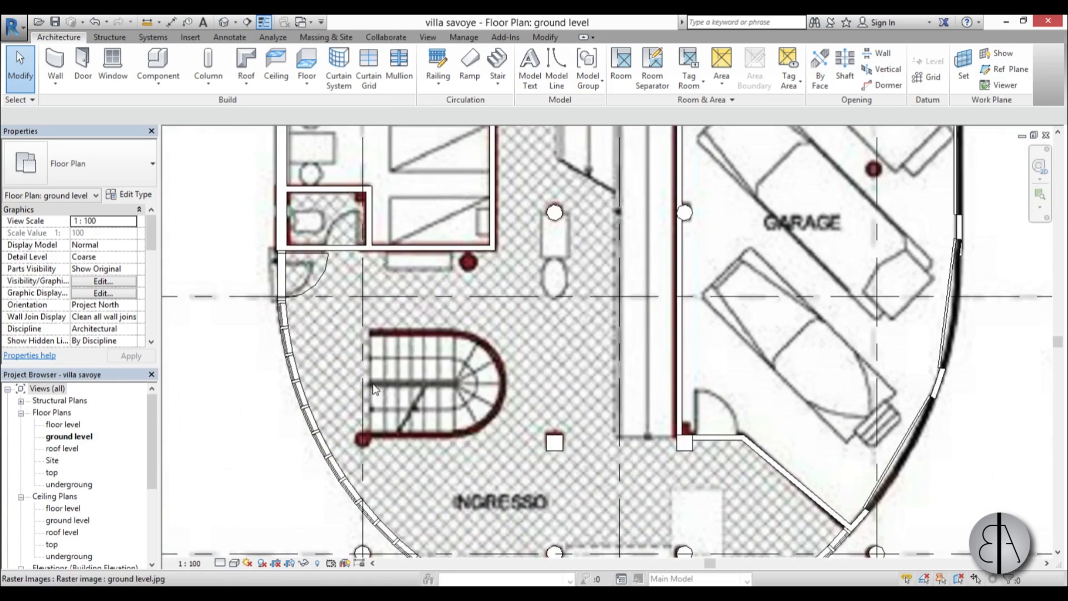
middle_drag(378, 389, 444, 382)
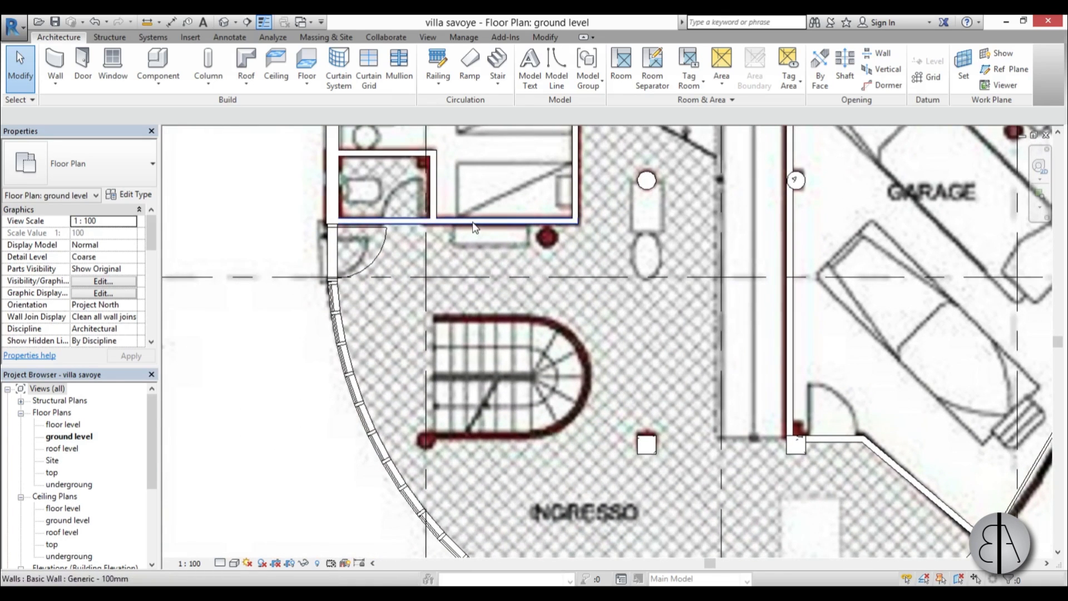
key(w)
key(a)
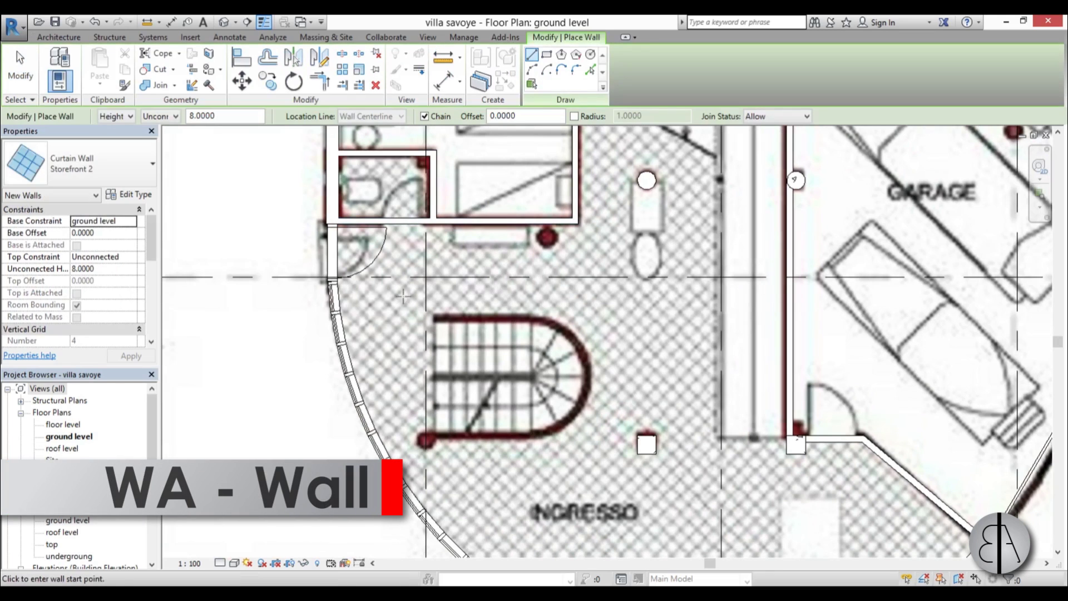
click(113, 181)
scroll(72, 300, up, 5)
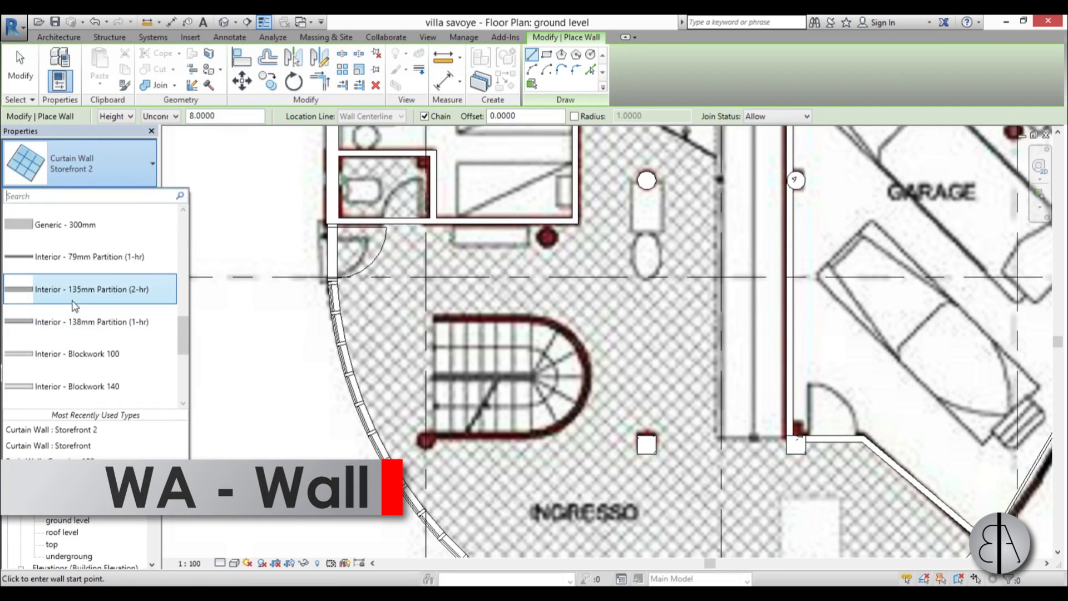
scroll(75, 301, up, 5)
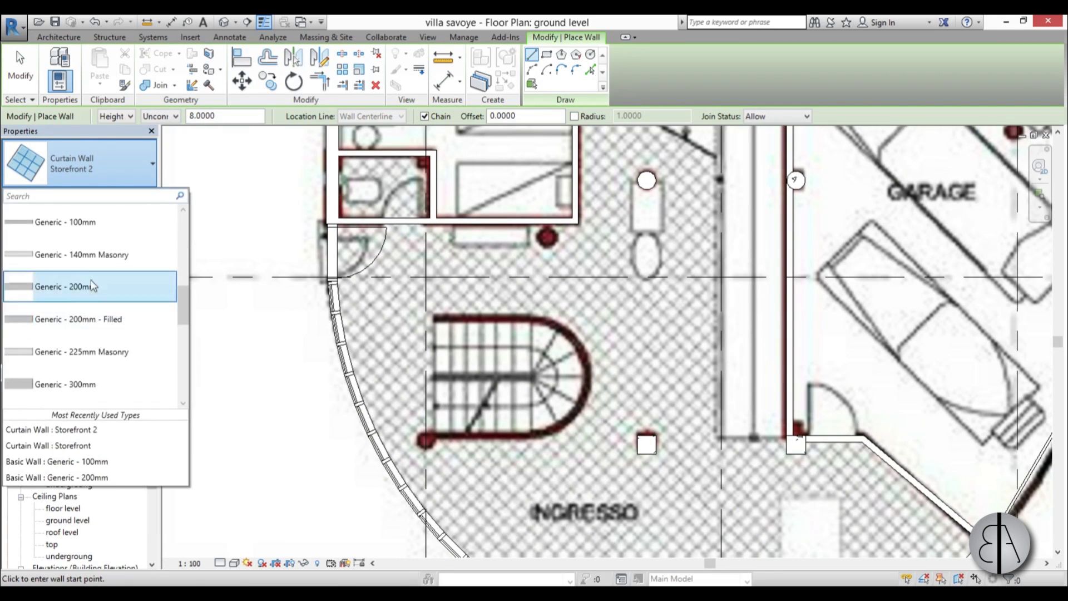
click(50, 223)
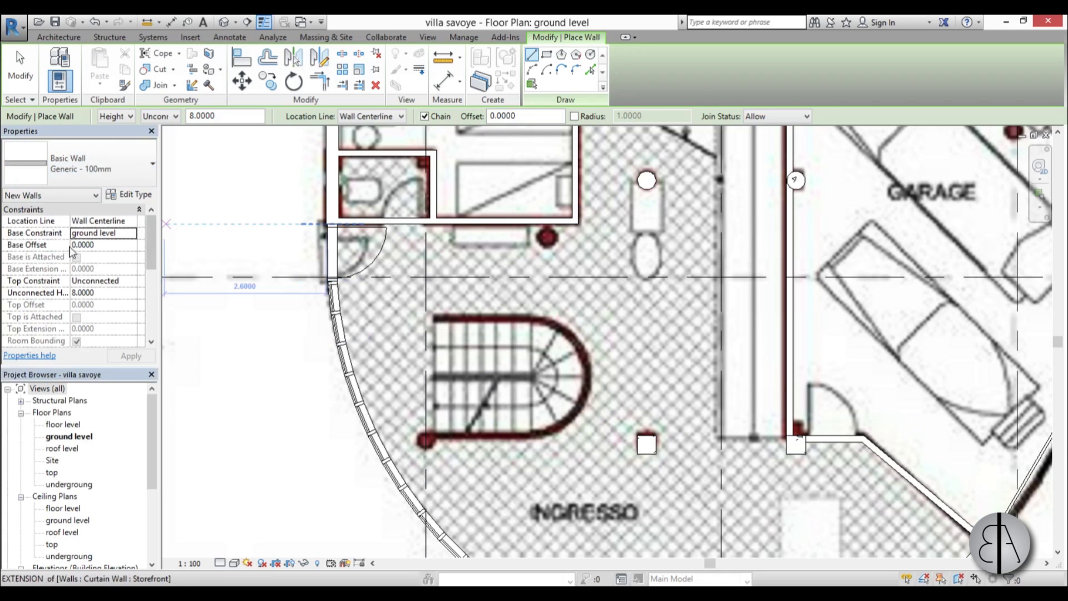
Step: Set the new wall's top constraint to Up to level: top and its base constraint to undergroung
click(131, 282)
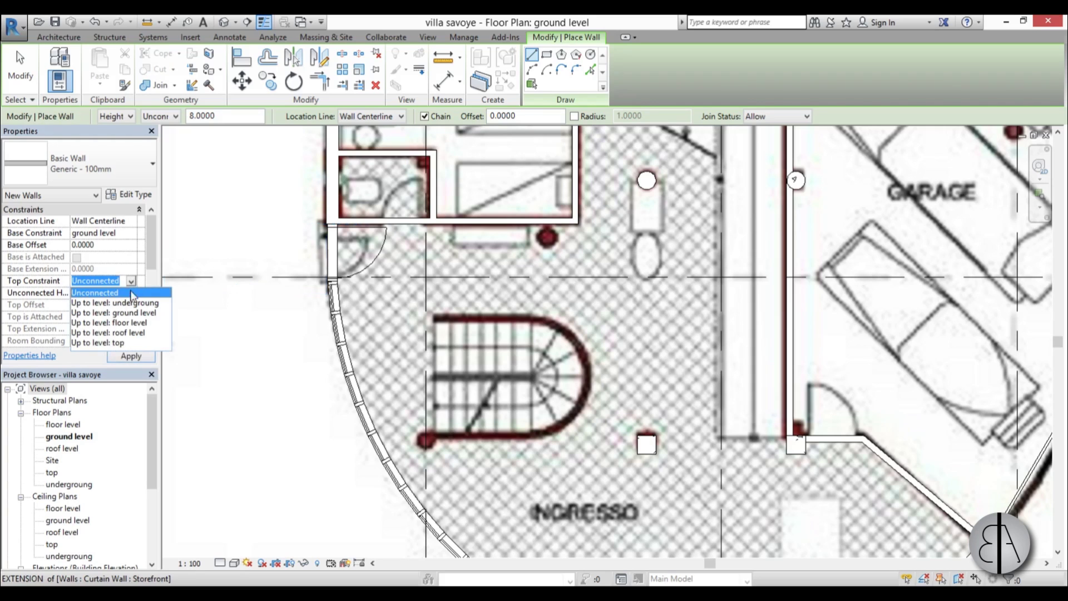
click(119, 343)
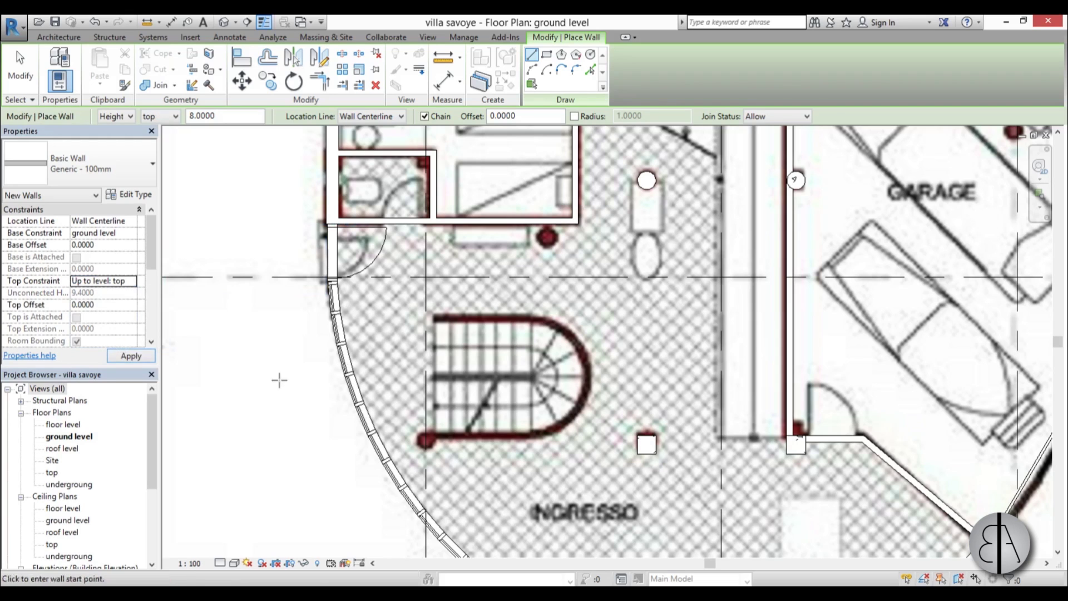
click(134, 235)
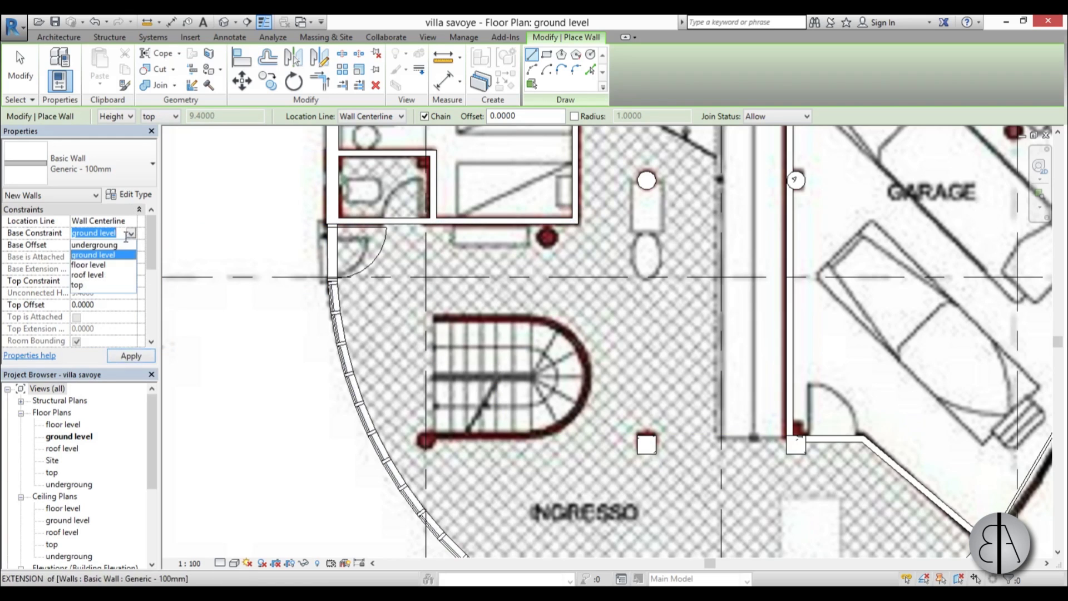
click(107, 245)
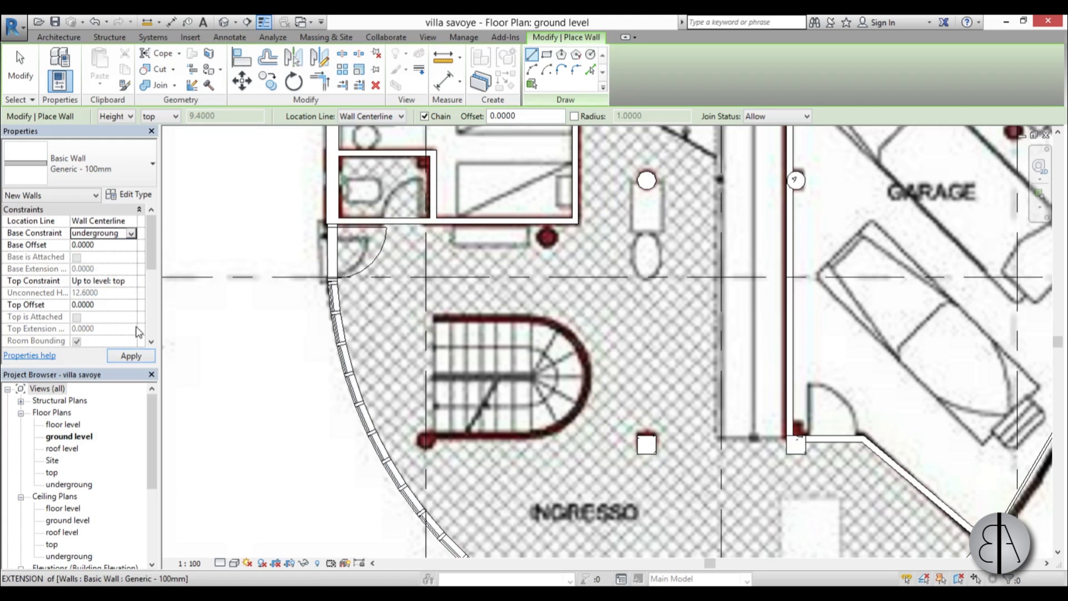
click(131, 356)
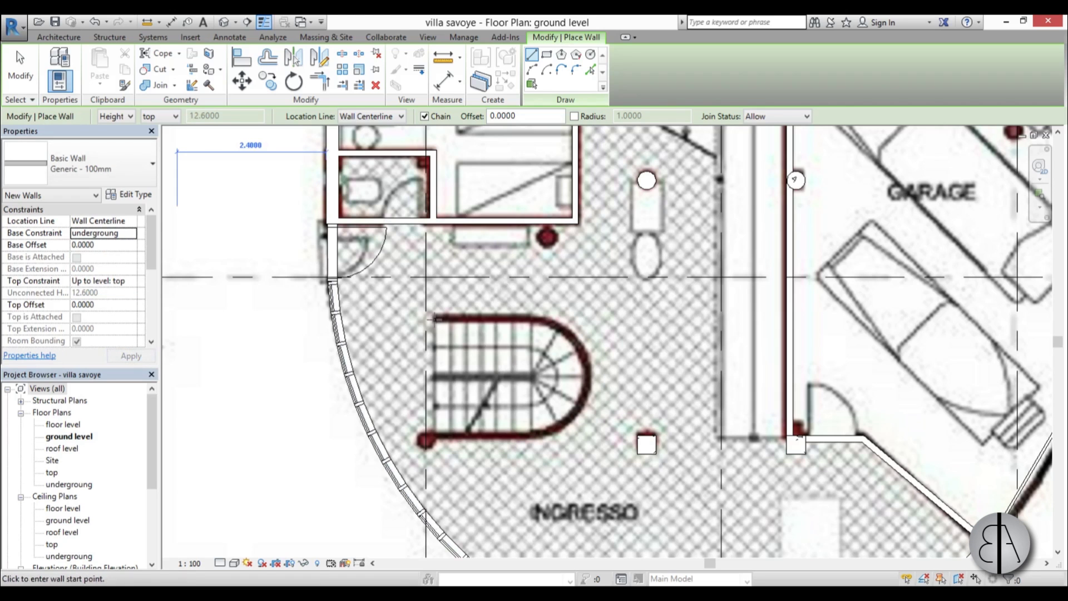
Step: Draw a straight wall about 1.6 m long over the upper straight edge of the stair on the underlay
scroll(435, 318, up, 2)
click(435, 318)
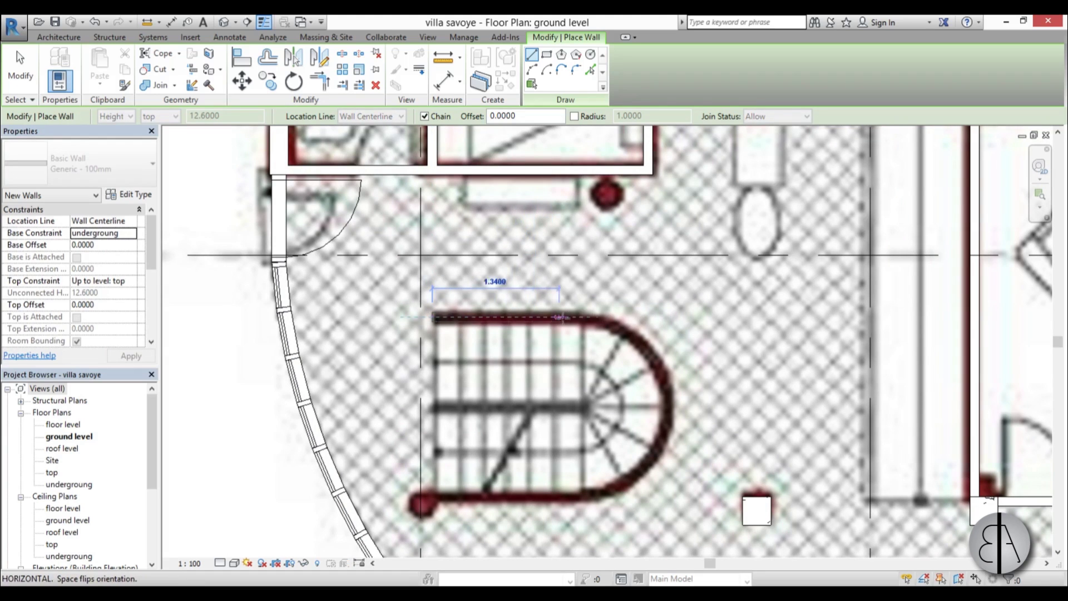
click(584, 317)
key(Escape)
key(Escape)
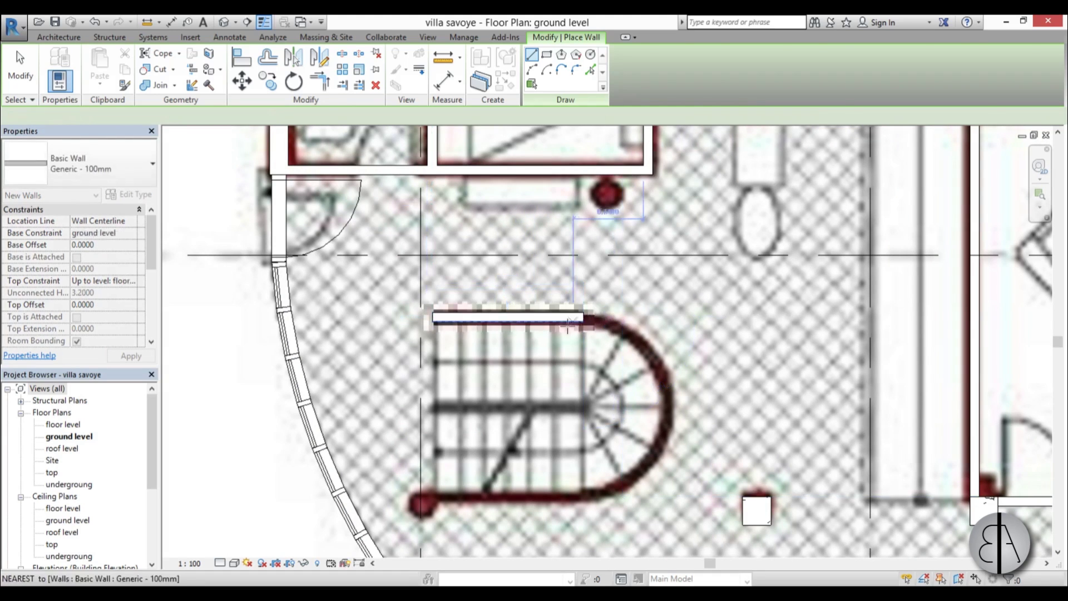
scroll(457, 318, up, 3)
click(458, 318)
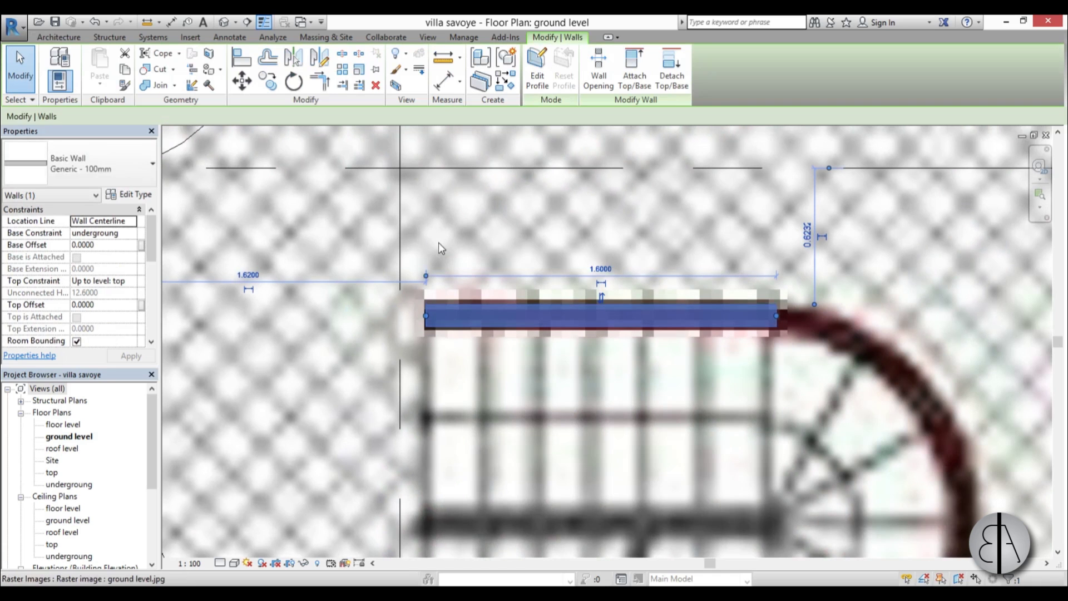
click(440, 248)
scroll(438, 242, down, 2)
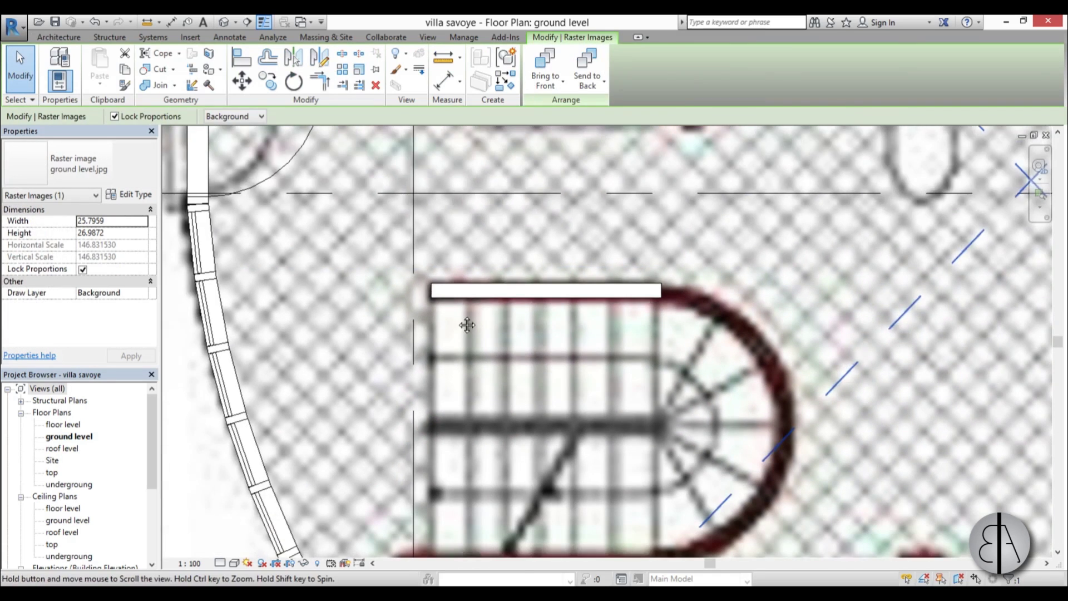
Step: Copy the straight stair wall vertically down onto the stair's lower edge
middle_drag(467, 325, 465, 234)
click(463, 205)
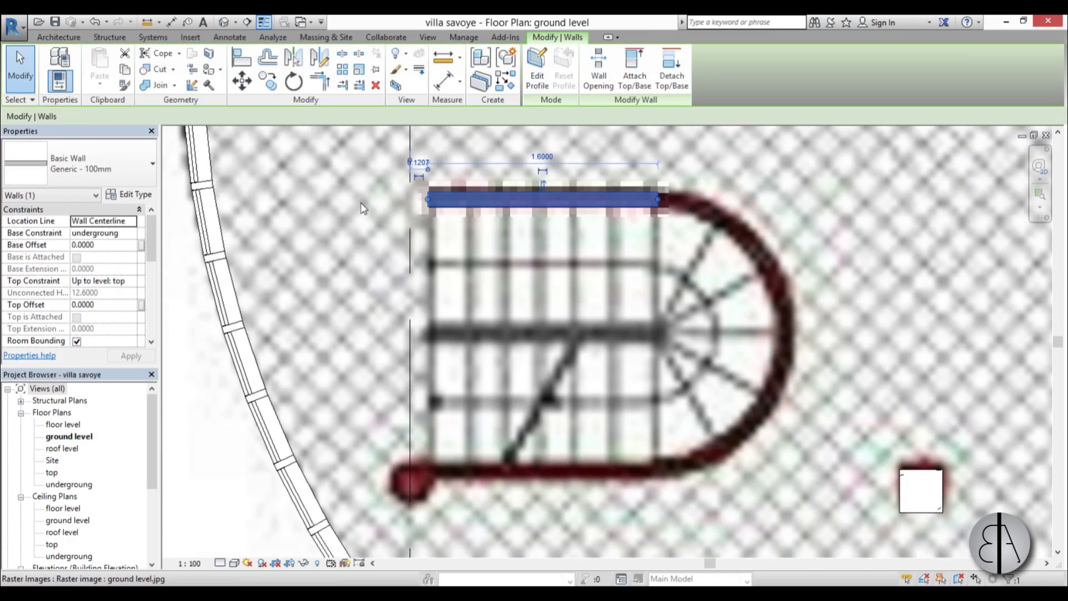
key(c)
key(o)
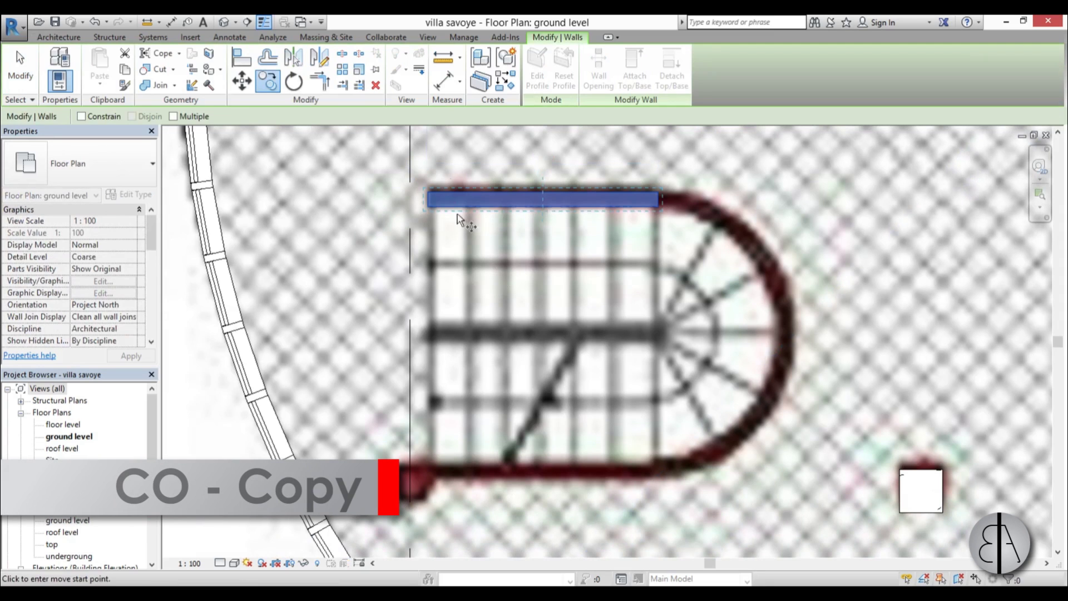
click(429, 199)
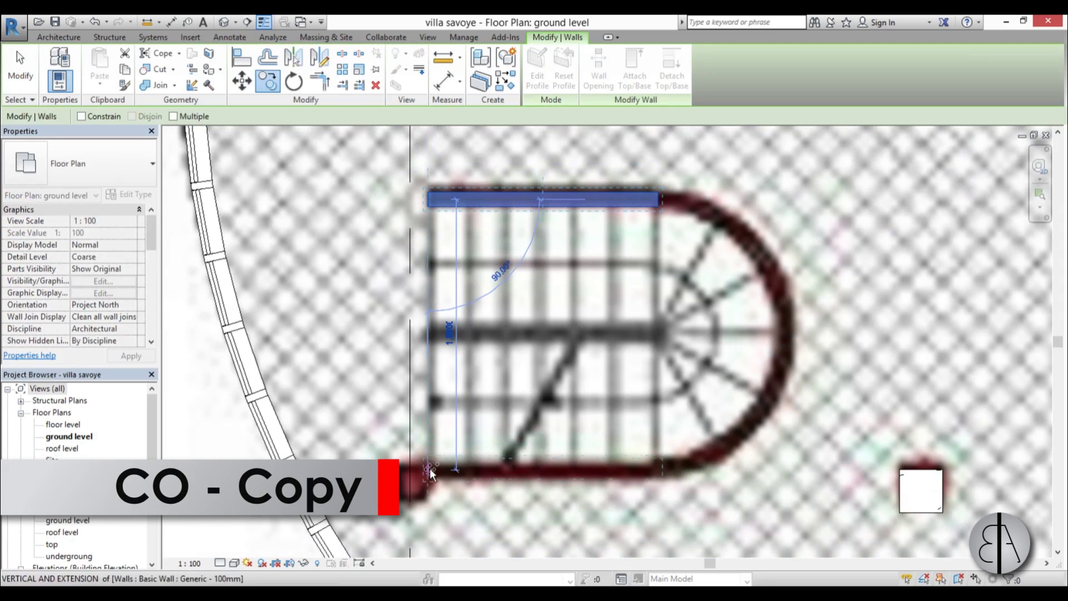
click(432, 471)
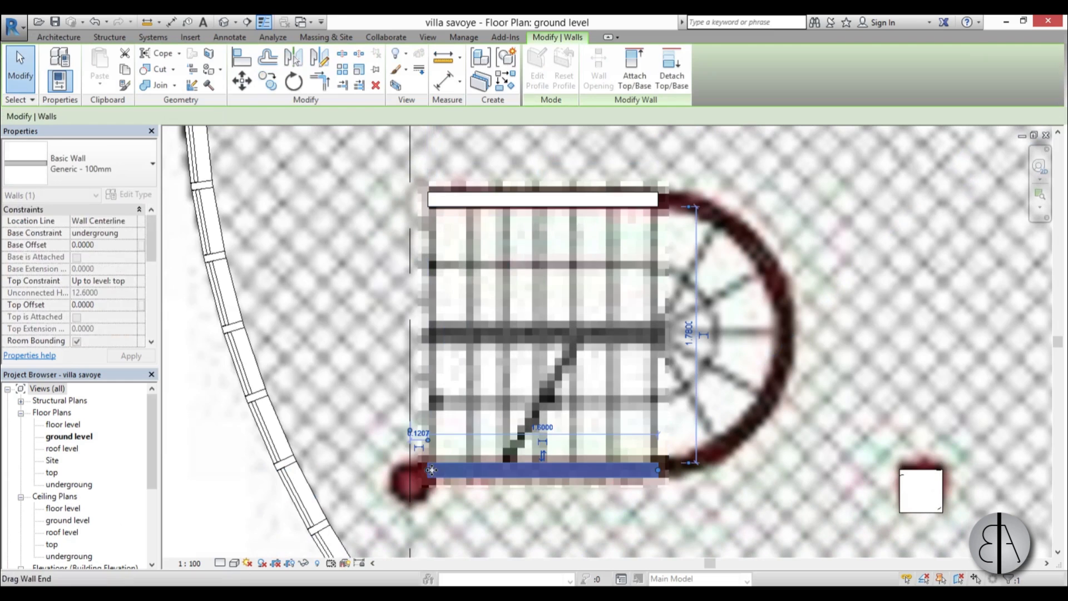
key(Escape)
scroll(555, 439, down, 2)
scroll(586, 387, up, 1)
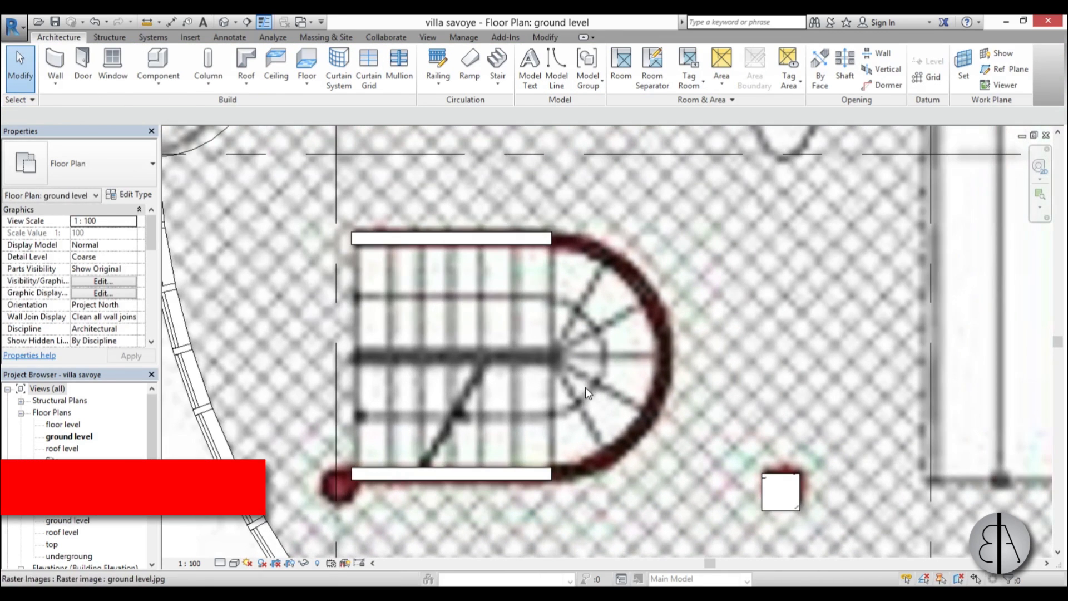
Step: Draw a start-end-radius arc wall joining the ends of the two straight stair walls around the curved landing
key(w)
key(a)
click(532, 69)
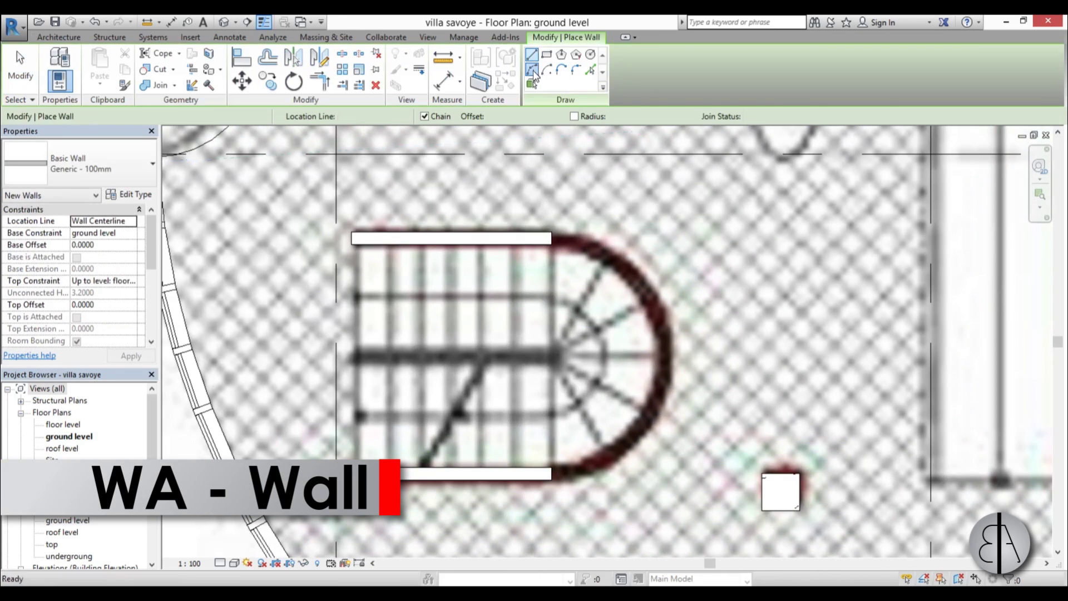
click(553, 473)
click(552, 238)
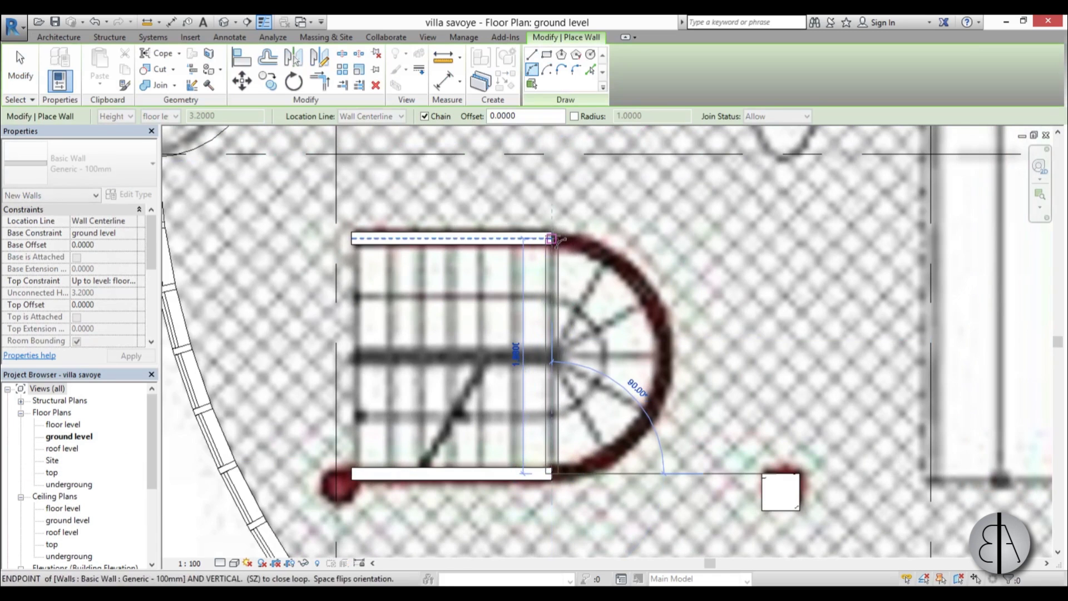
click(678, 378)
key(Escape)
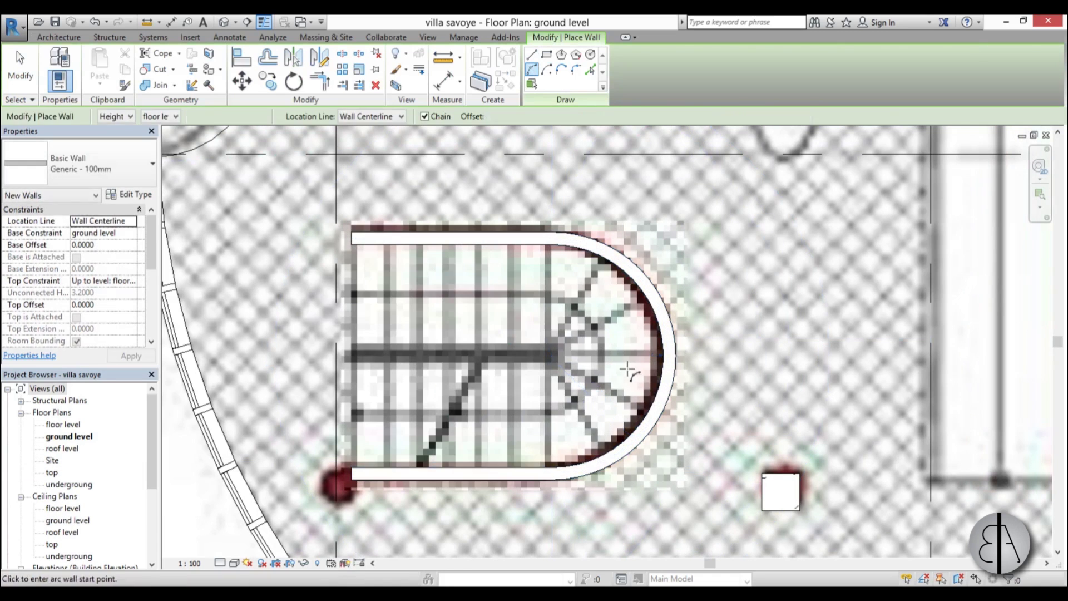
key(Escape)
Step: Set all three connected stair walls to base constraint undergroung and top constraint Up to level: top
click(637, 437)
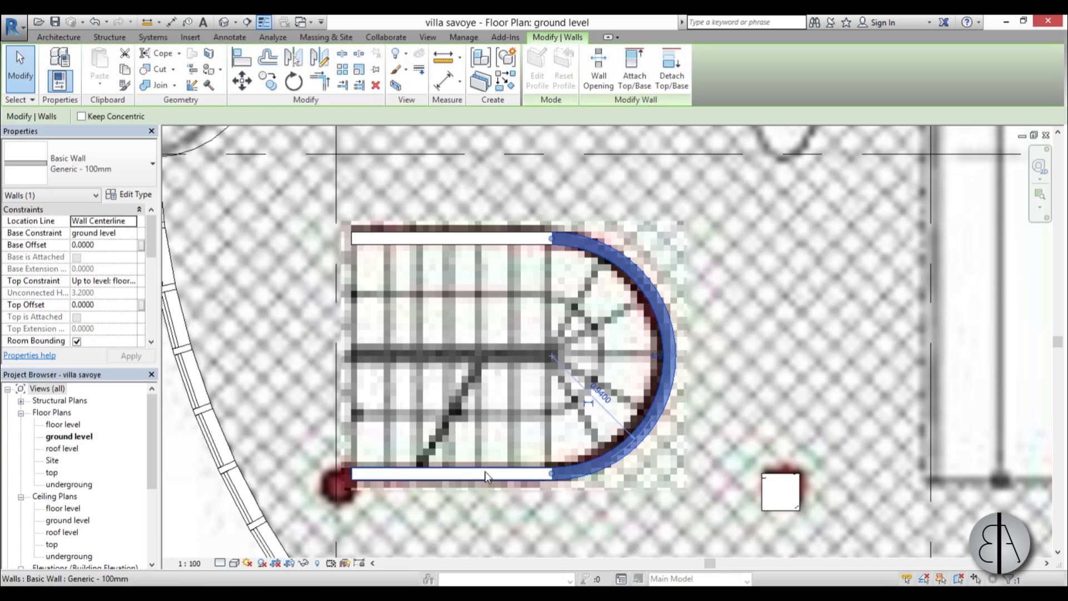
key(Tab)
click(526, 478)
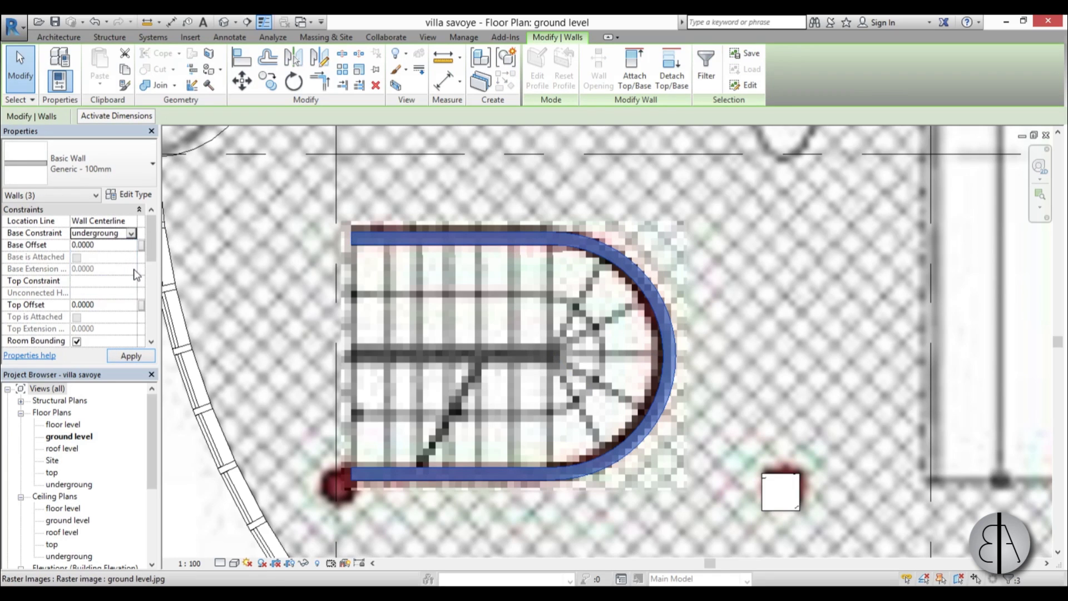
click(132, 282)
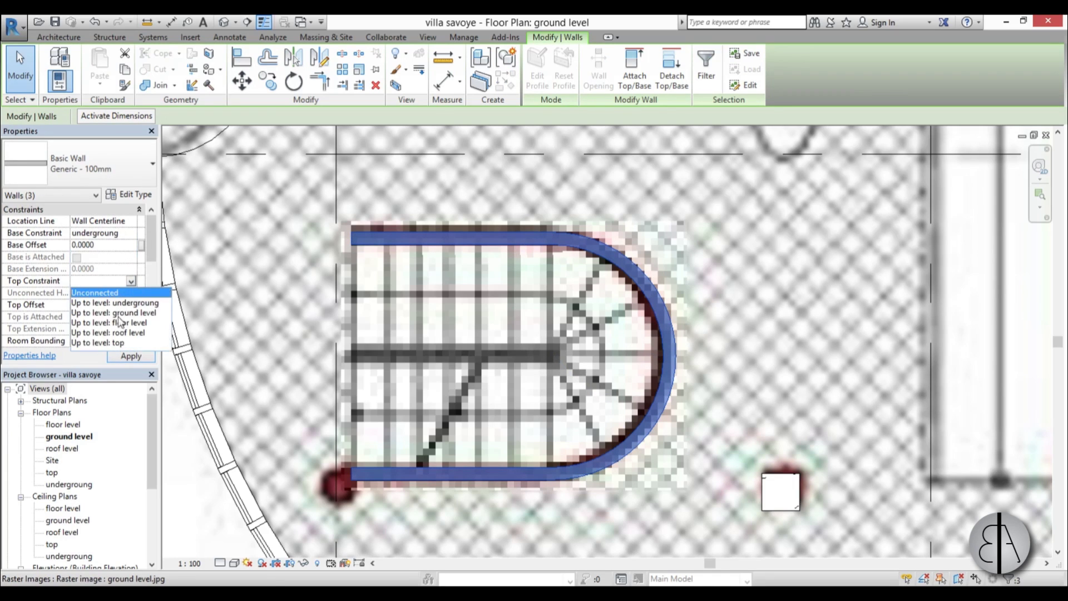
click(123, 343)
click(131, 356)
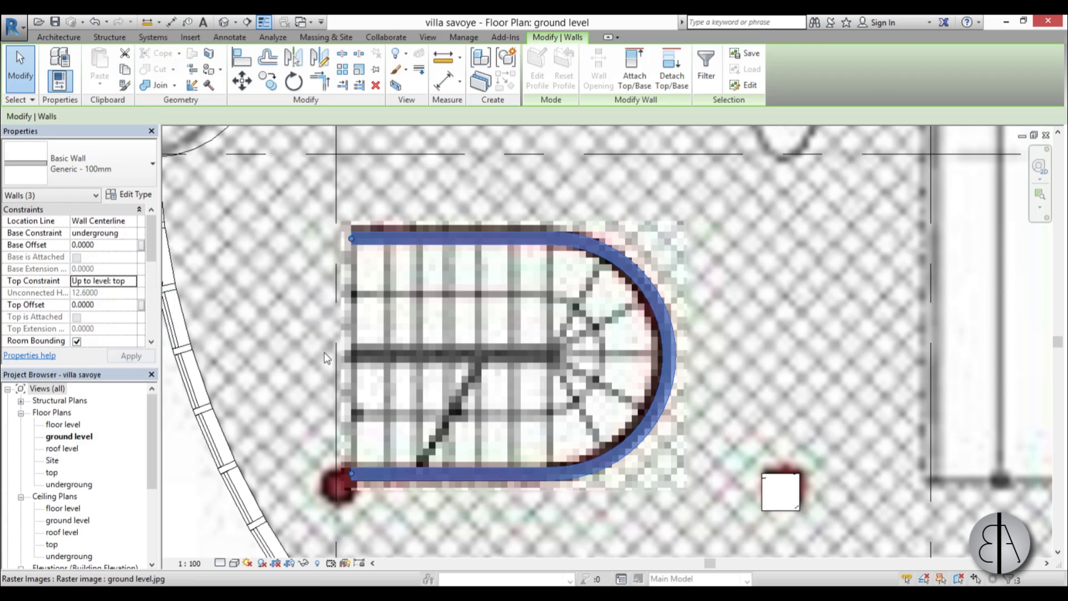
click(572, 353)
scroll(572, 353, down, 5)
scroll(473, 362, down, 2)
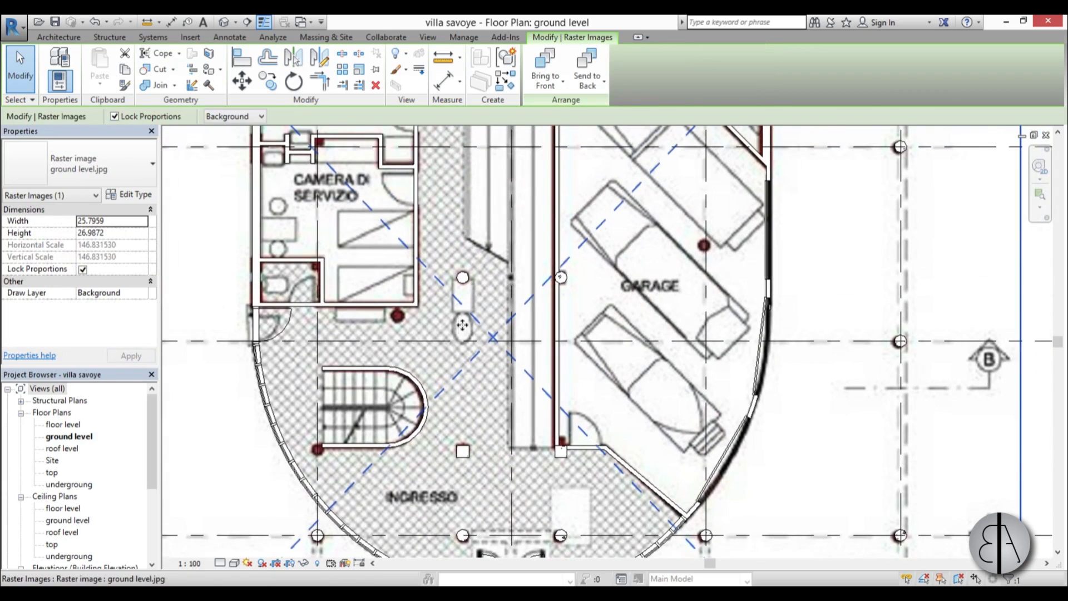
drag(478, 325, 495, 479)
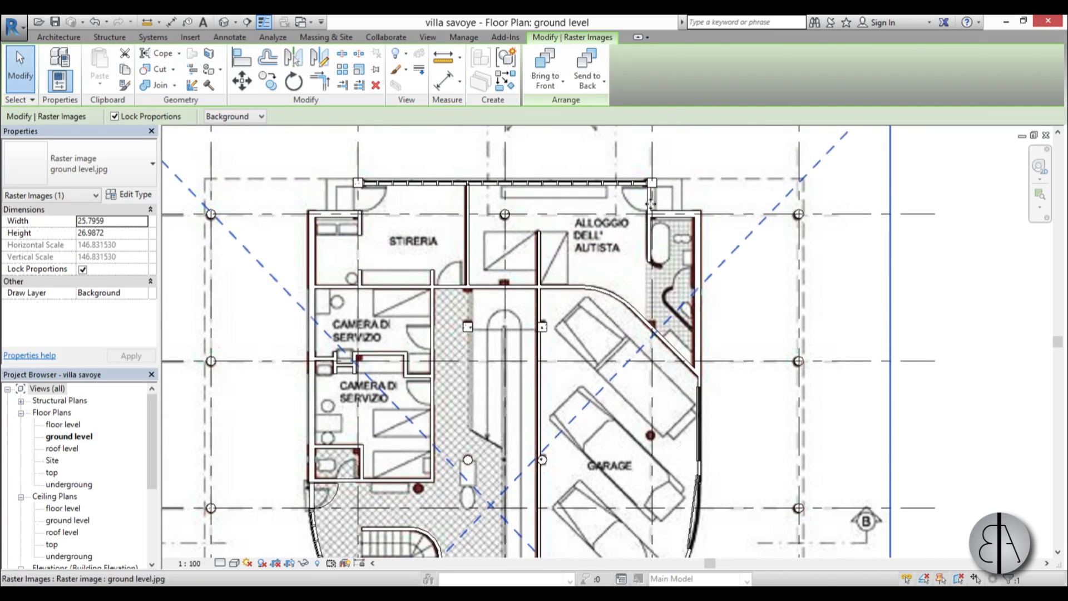
key(Escape)
middle_drag(519, 389, 532, 202)
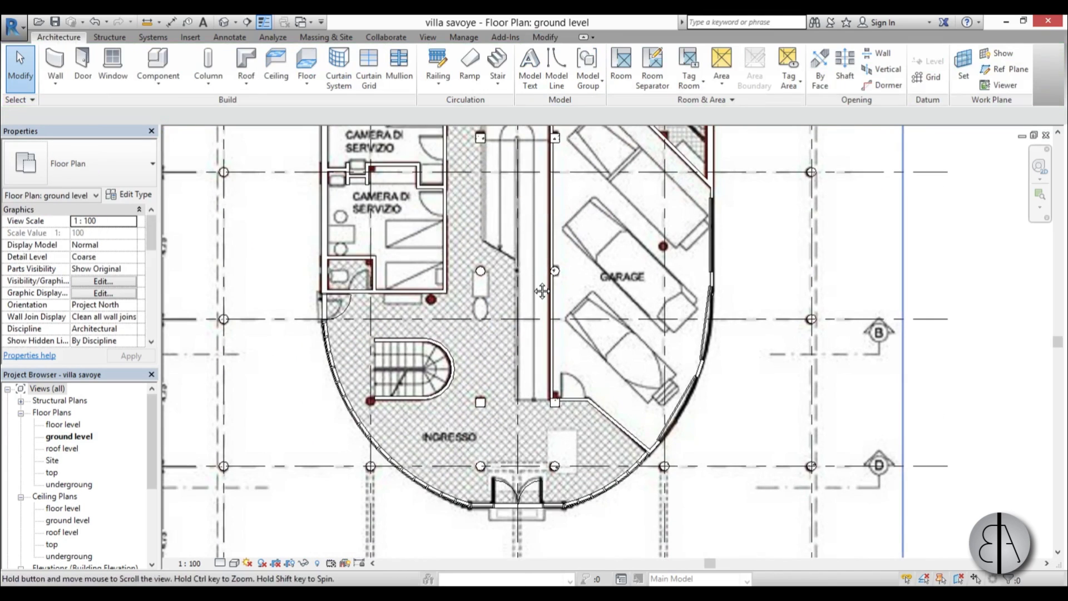
Step: Extend the short 100 mm partition wall beside the STIRERIA closet up to the column at the curtain wall's end
middle_drag(543, 291, 543, 274)
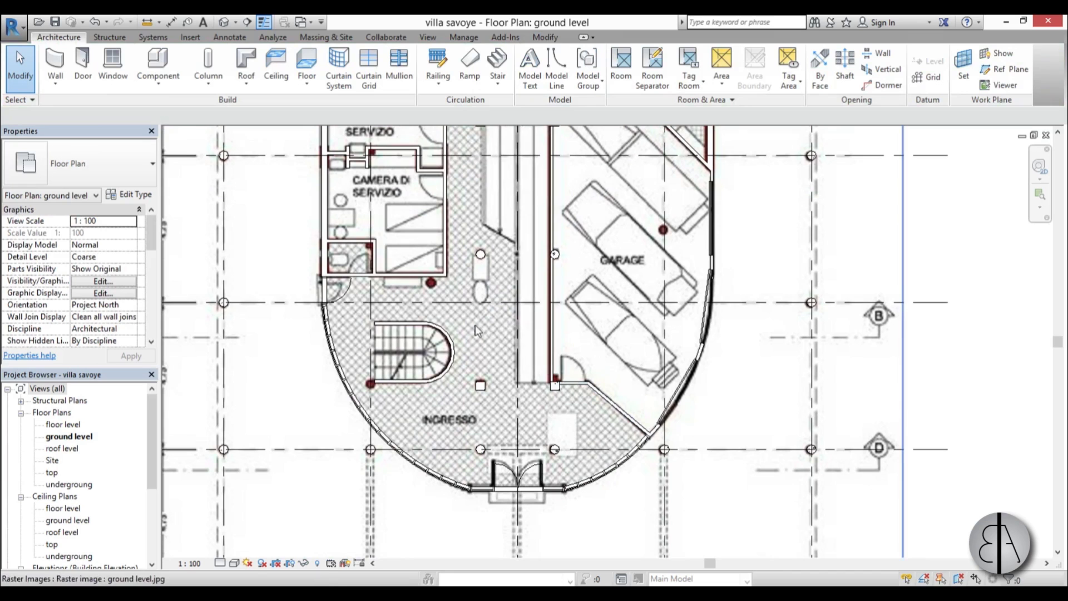
middle_drag(477, 331, 450, 491)
middle_drag(374, 224, 375, 331)
scroll(377, 242, up, 5)
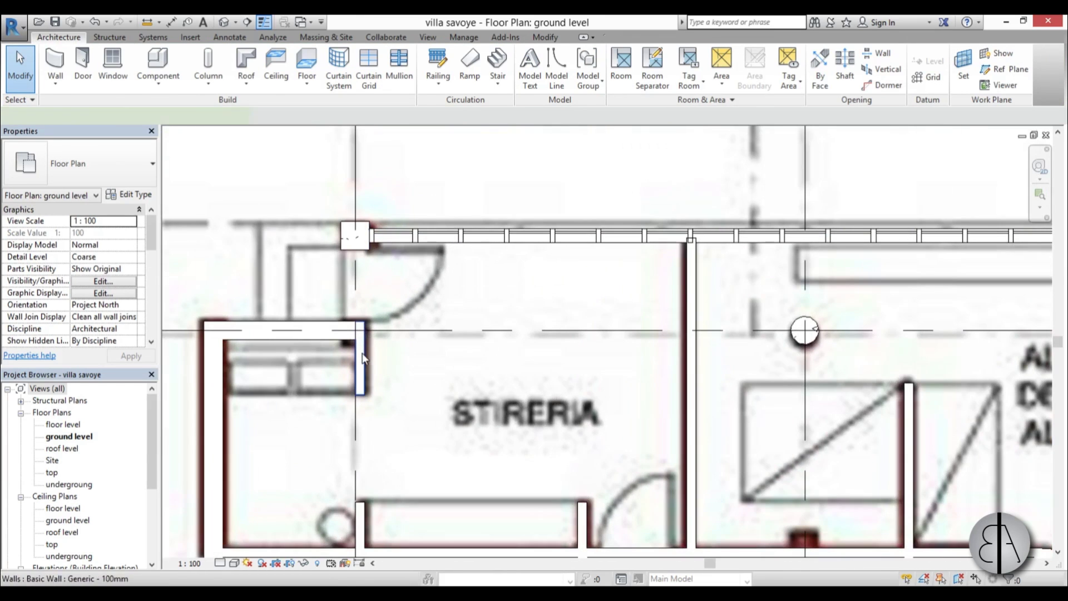
click(363, 357)
drag(361, 335, 361, 249)
key(Escape)
Step: Align the extended partition wall's room-side face with the inner face of the column at the curtain wall's end
scroll(359, 275, down, 4)
scroll(648, 271, up, 4)
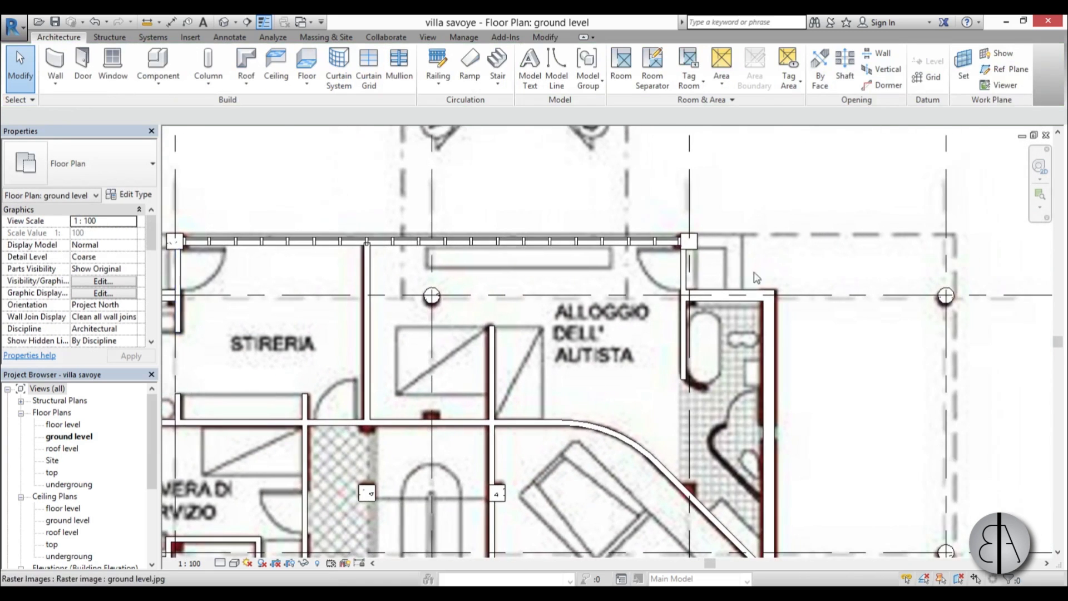
scroll(787, 260, down, 3)
scroll(312, 267, up, 5)
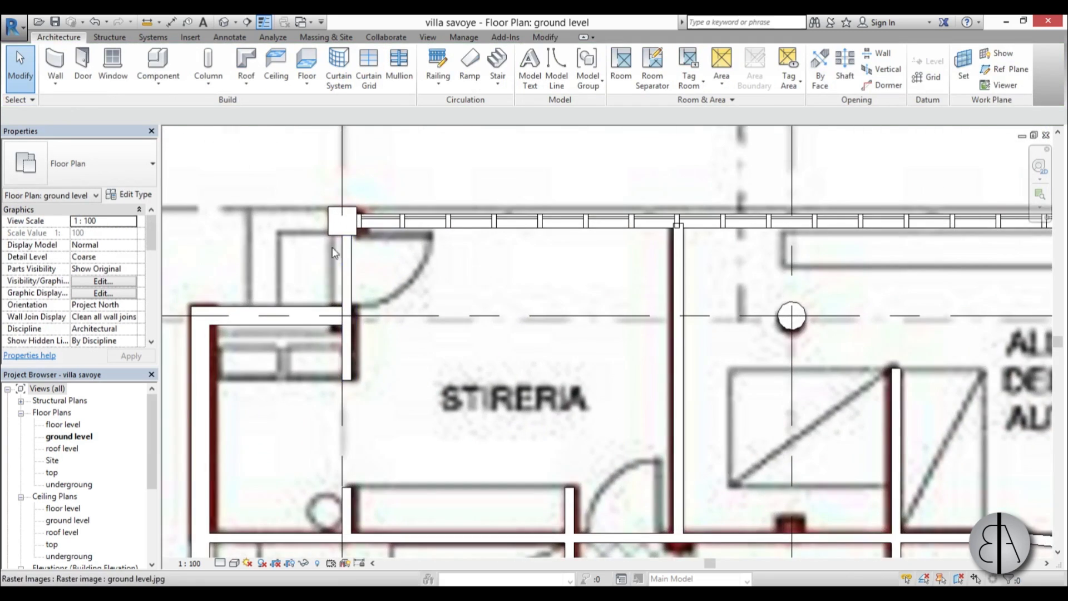
key(l)
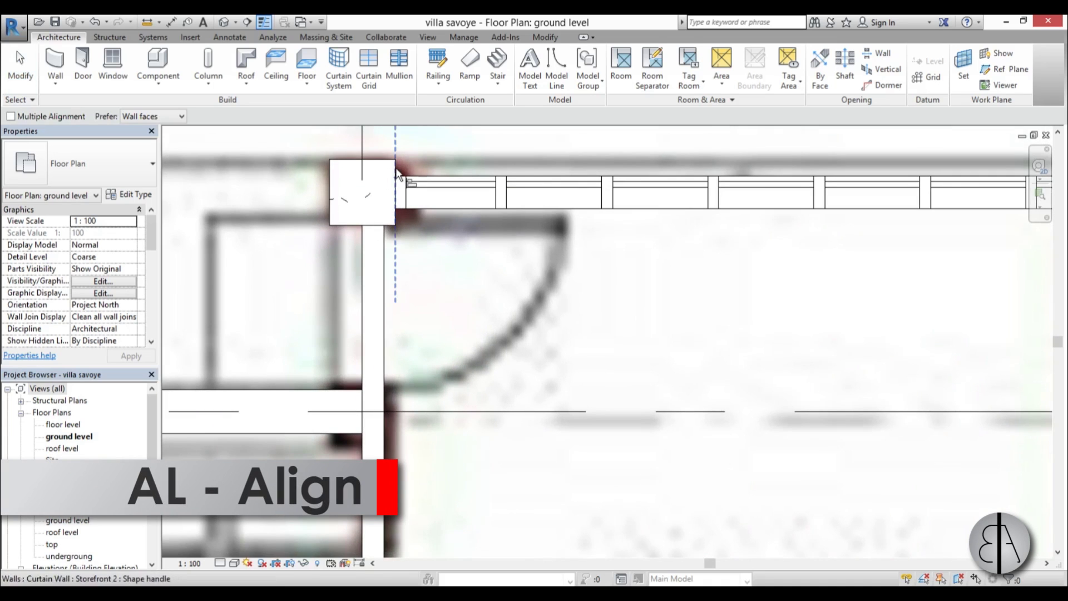
click(385, 268)
scroll(400, 311, down, 3)
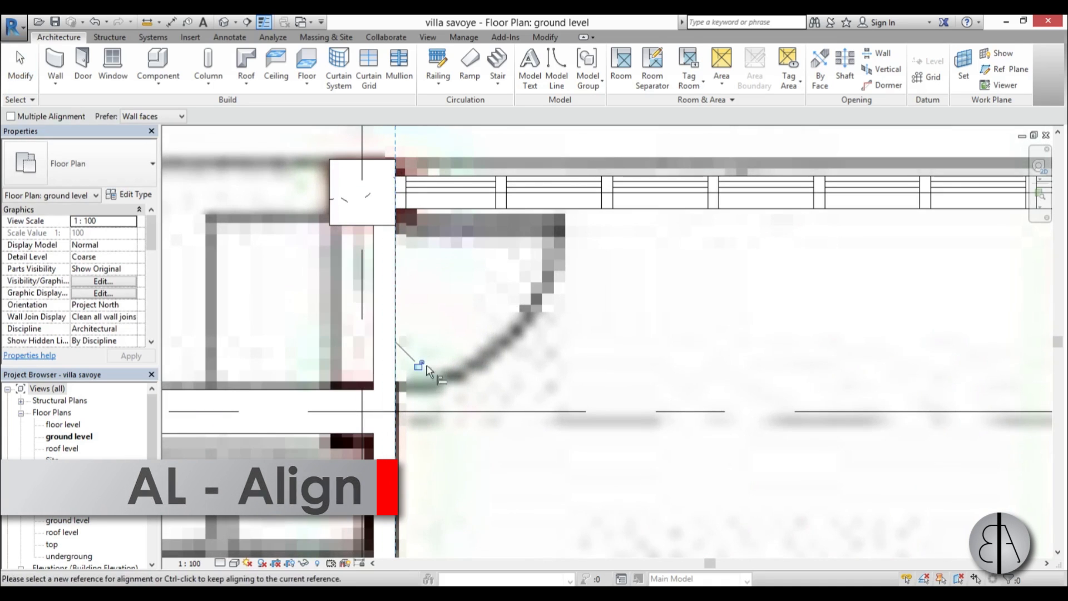
scroll(477, 262, up, 2)
key(Escape)
key(Escape)
Step: Align the short partition wall at the closet's lower end with the room-side face of the upper partition wall
scroll(465, 270, down, 1)
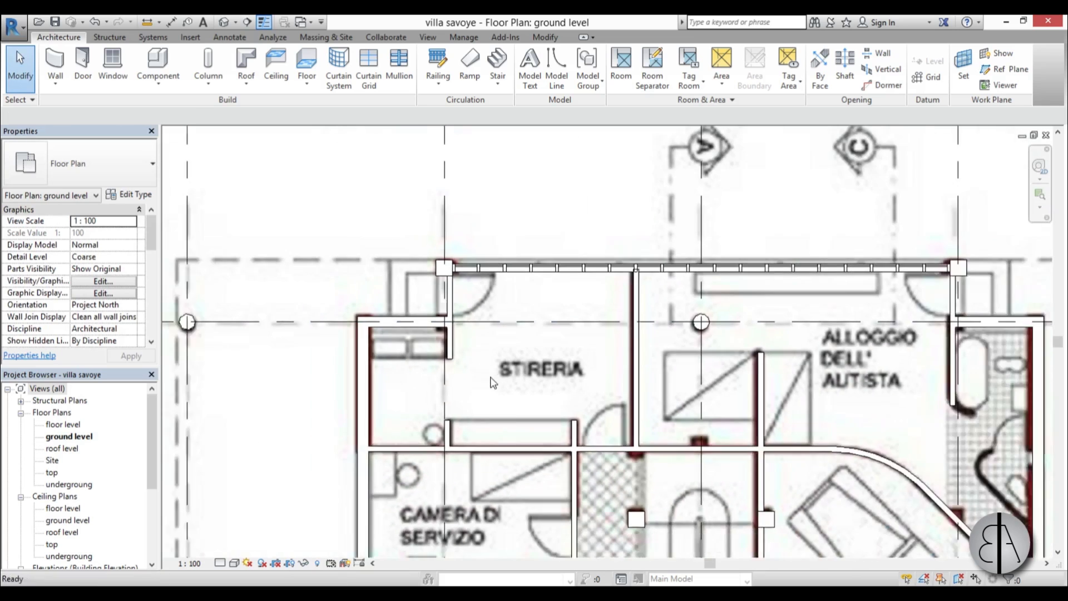
scroll(452, 365, up, 4)
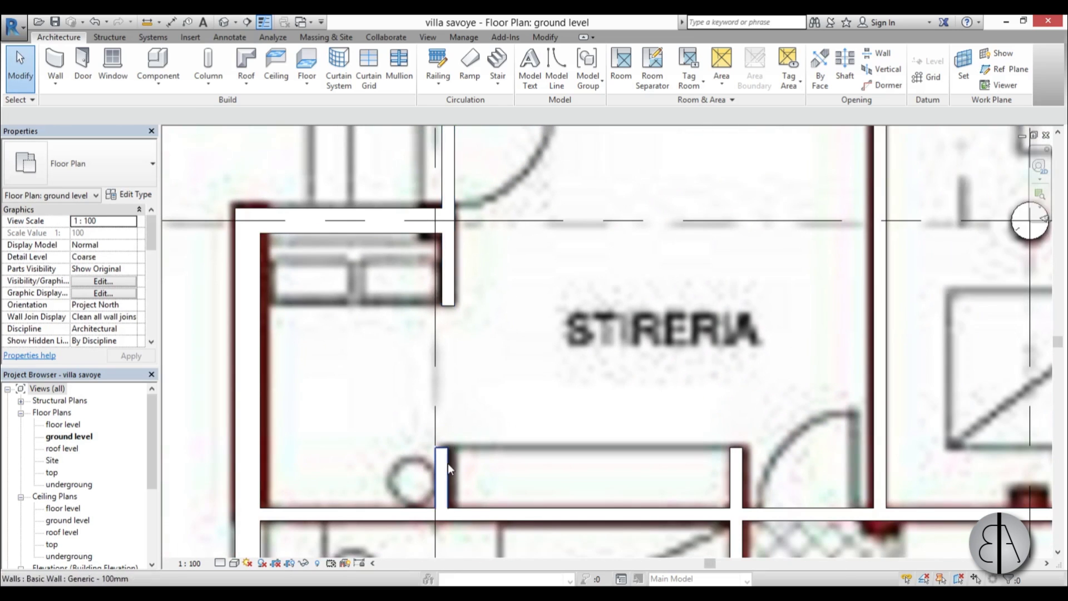
key(a)
key(l)
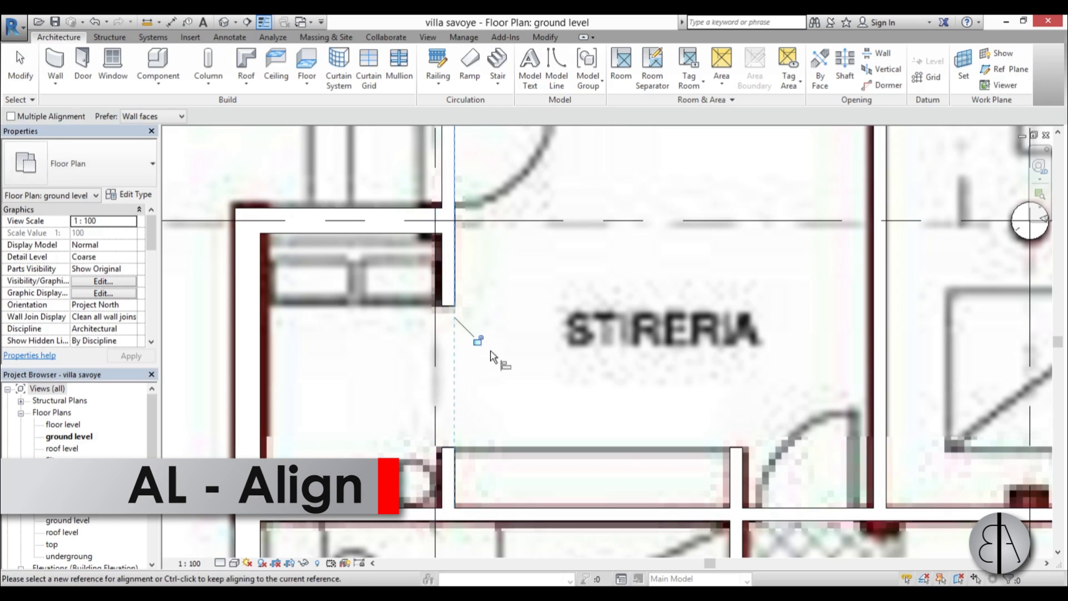
key(Escape)
key(Escape)
Step: Place an M_Single-Flush 0813 x 2134mm door in the corridor wall of the lower CAMERA DI SERVIZIO, matching the underlay
scroll(431, 309, down, 3)
scroll(431, 309, down, 1)
middle_drag(548, 368, 463, 210)
scroll(463, 210, down, 2)
middle_drag(499, 346, 452, 254)
middle_drag(472, 379, 478, 438)
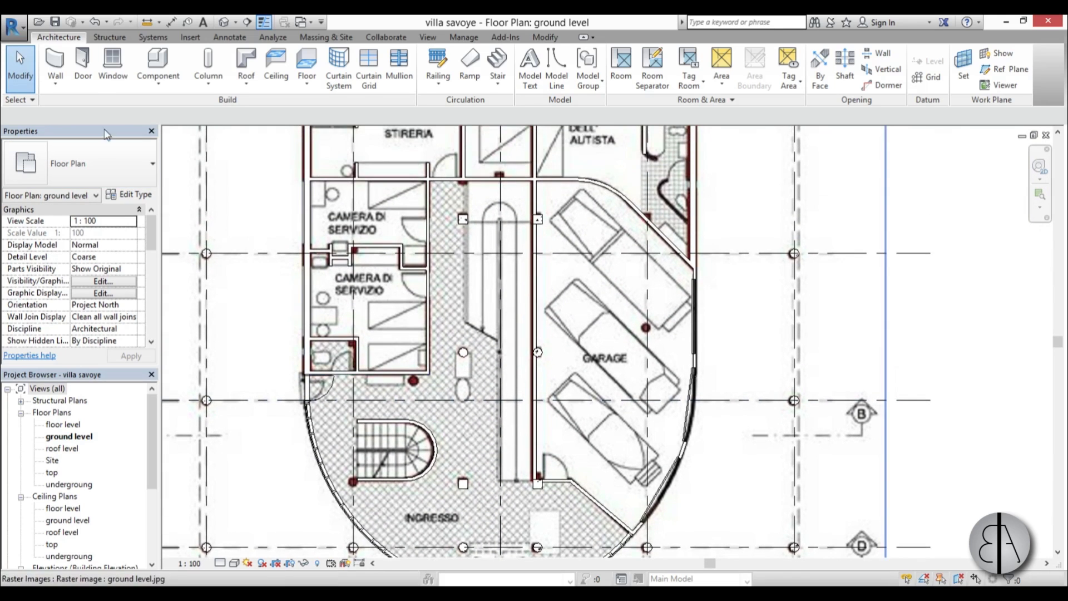
click(83, 65)
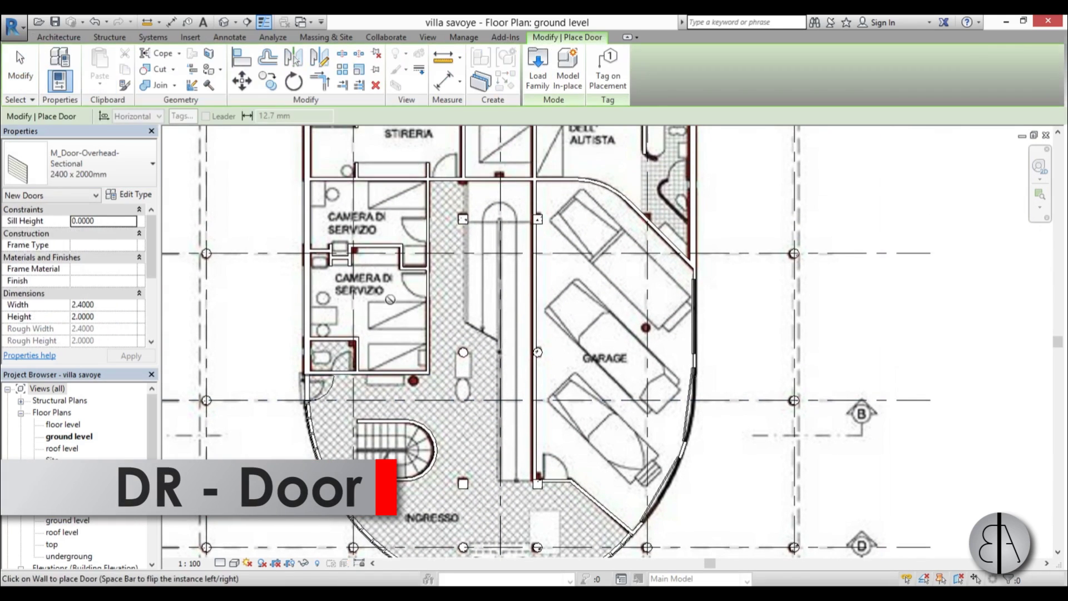
click(92, 165)
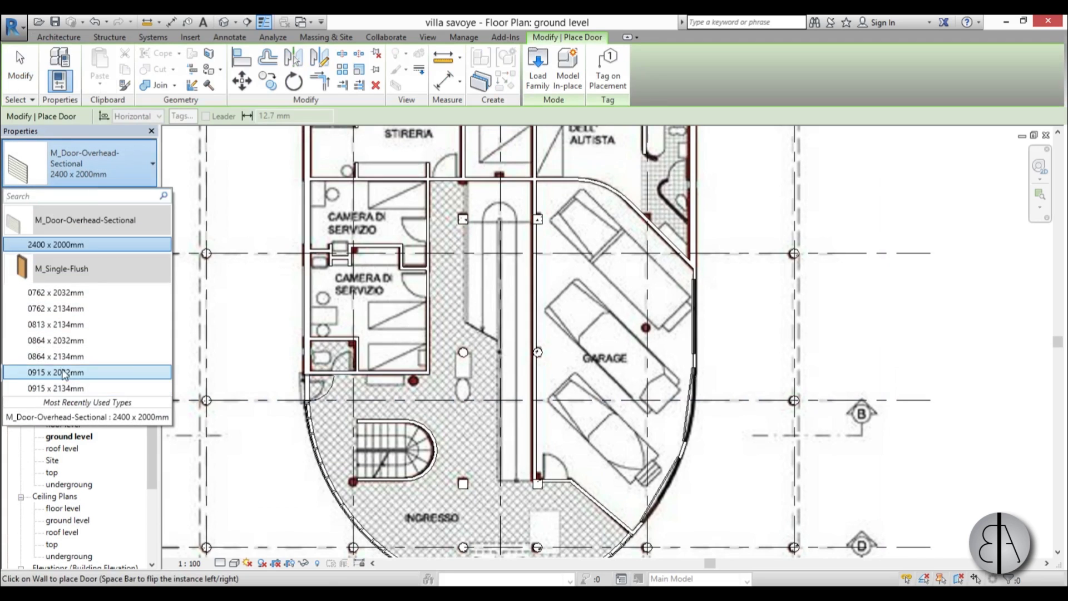
click(59, 325)
scroll(421, 281, up, 3)
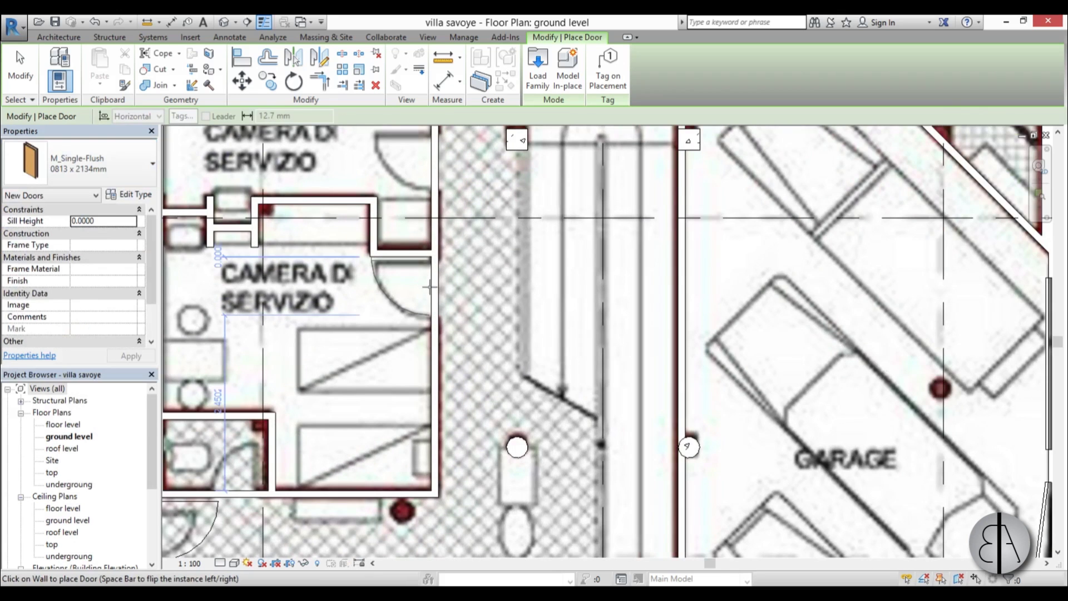
scroll(429, 287, up, 2)
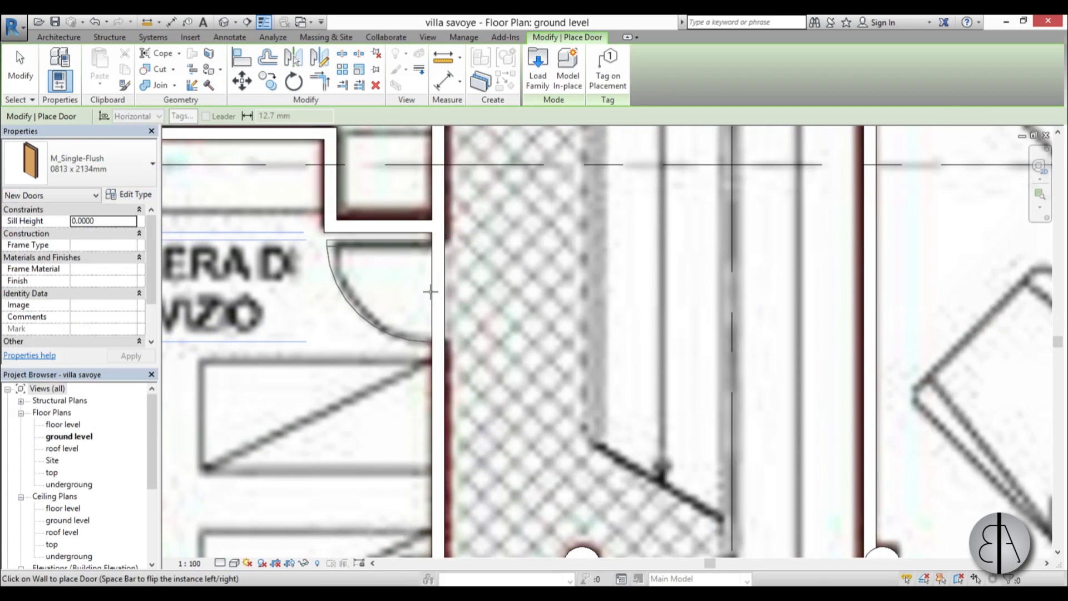
Step: Place another 0813 x 2134mm door in the corridor wall of the upper CAMERA DI SERVIZIO over the underlay's door
scroll(482, 236, down, 3)
middle_drag(481, 236, 483, 340)
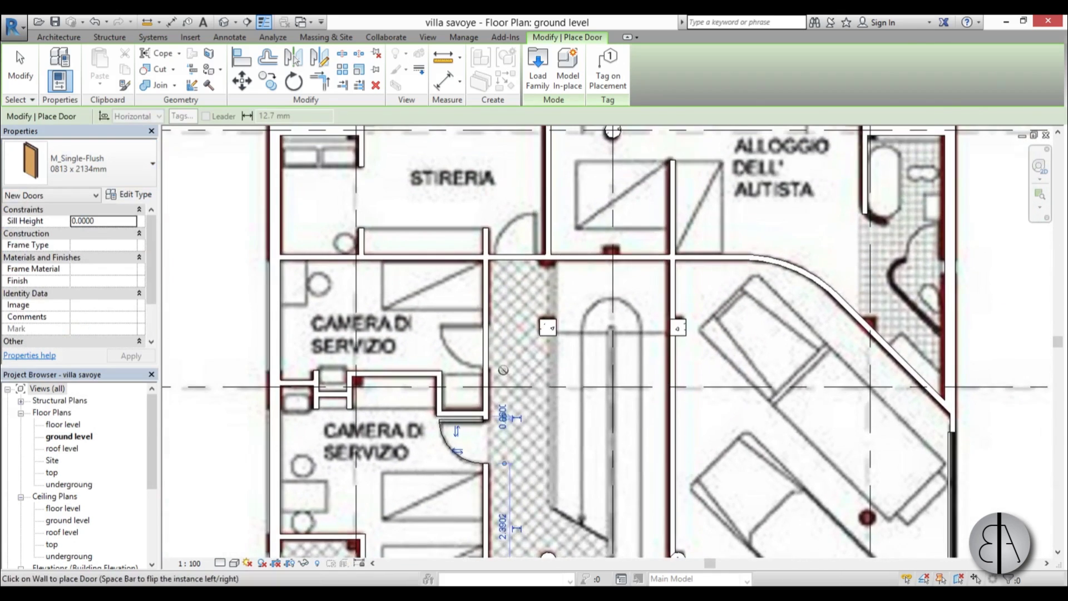
scroll(482, 340, up, 3)
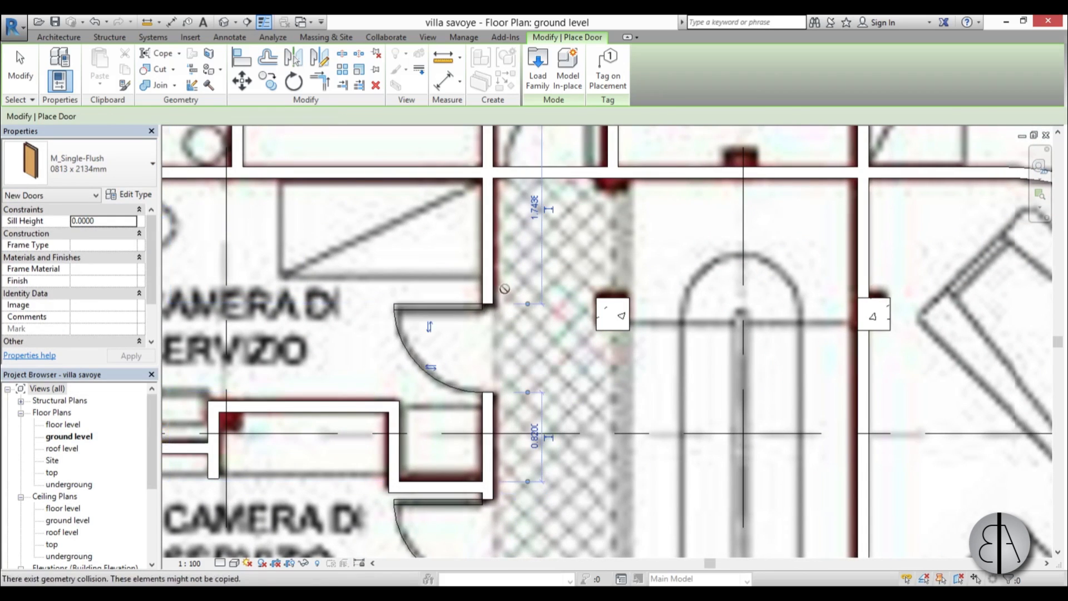
Step: Place a door in the wall between the corridor and STIRERIA, with its swing oriented to match the underlay
scroll(512, 301, up, 4)
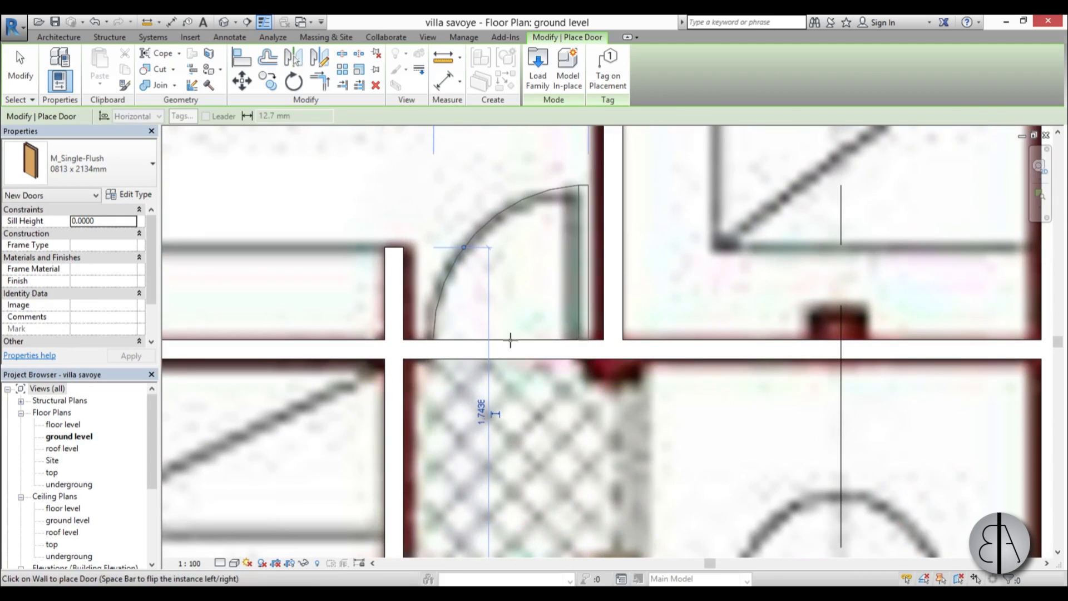
key(space)
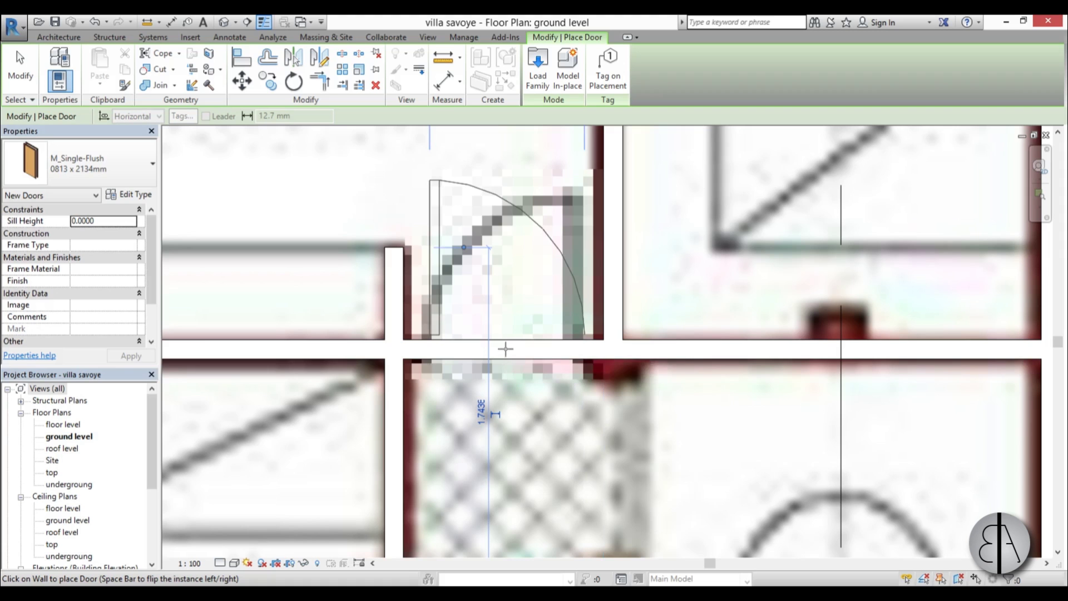
key(space)
Step: Place a door in the STIRERIA partition wall between the column and the closet wall
scroll(506, 349, down, 5)
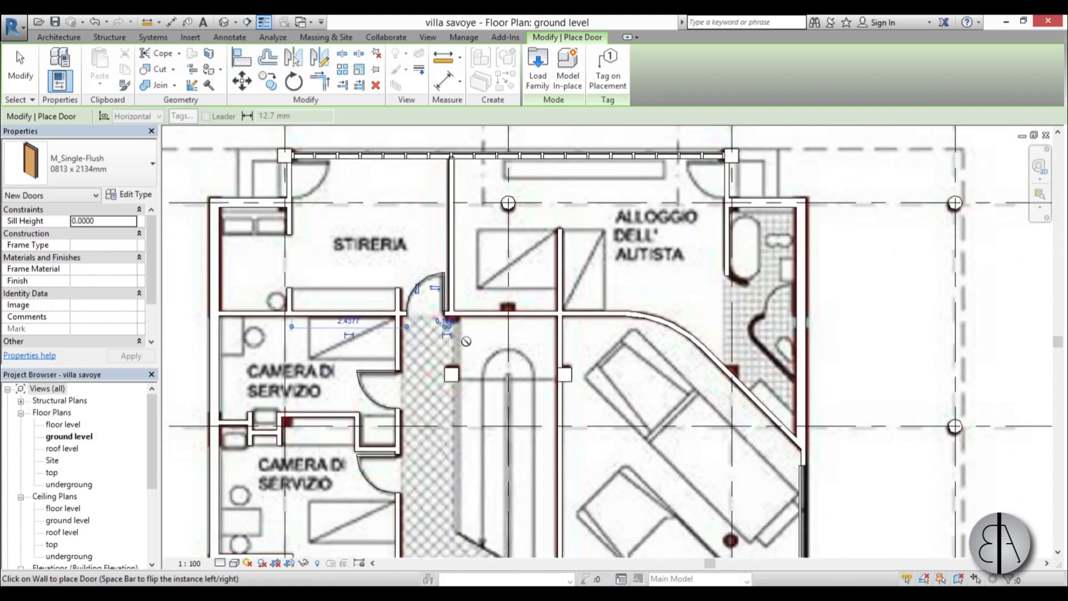
scroll(470, 294, up, 5)
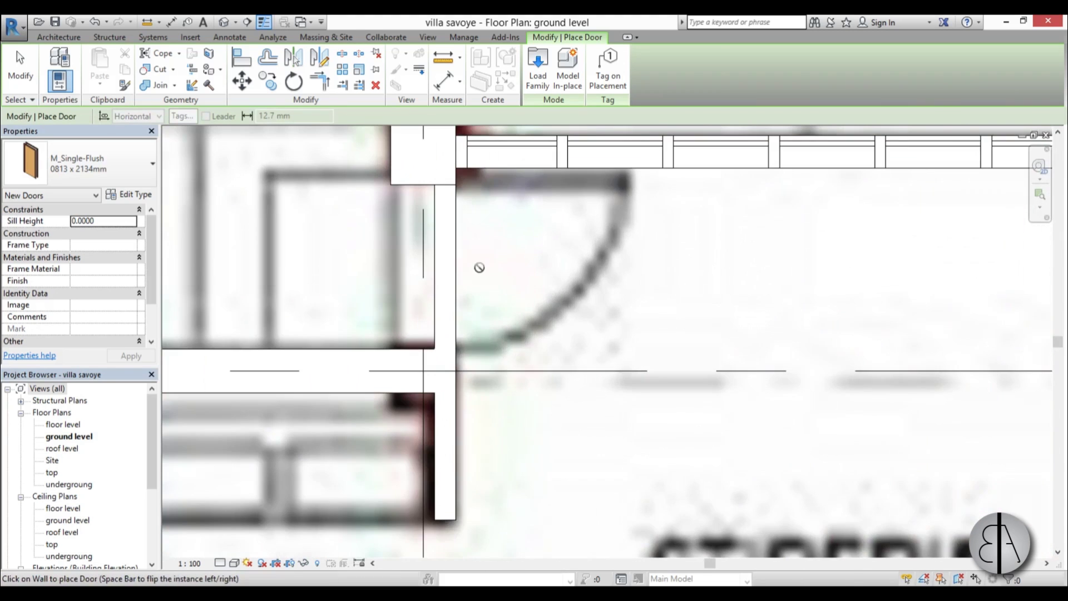
click(448, 279)
scroll(443, 357, down, 3)
key(Escape)
key(Escape)
Step: Flip the hinge side of the STIRERIA door beside the column so its swing matches the underlay
scroll(496, 351, down, 3)
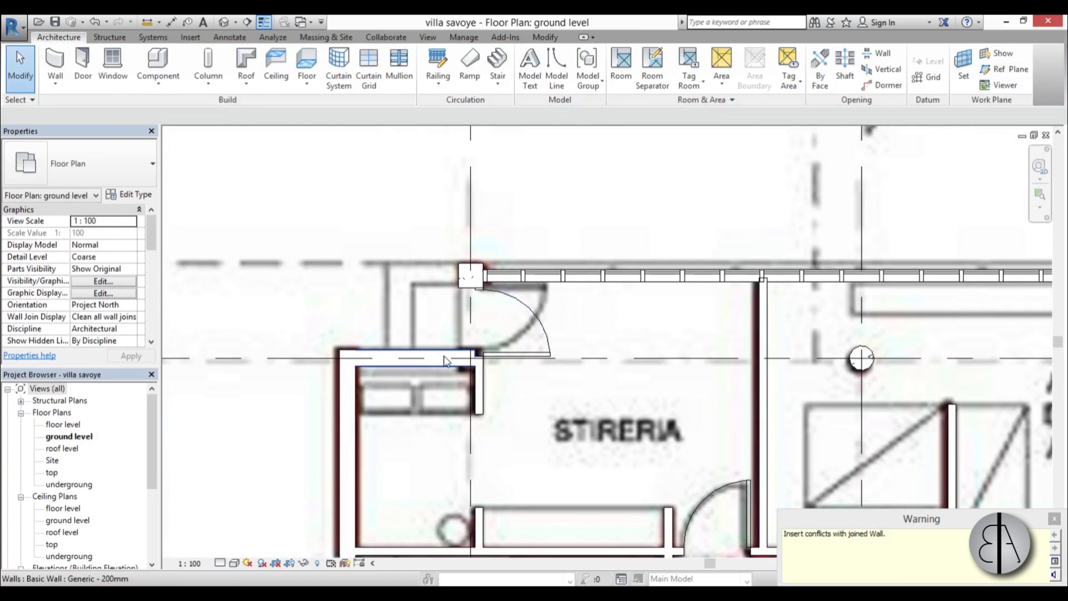
scroll(473, 356, up, 5)
click(584, 218)
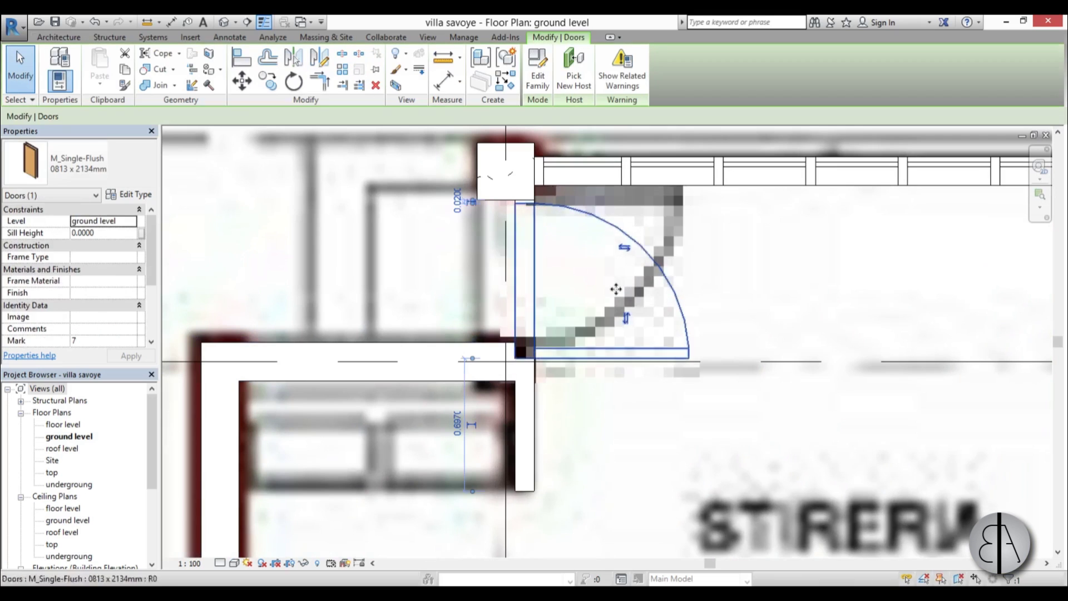
click(625, 321)
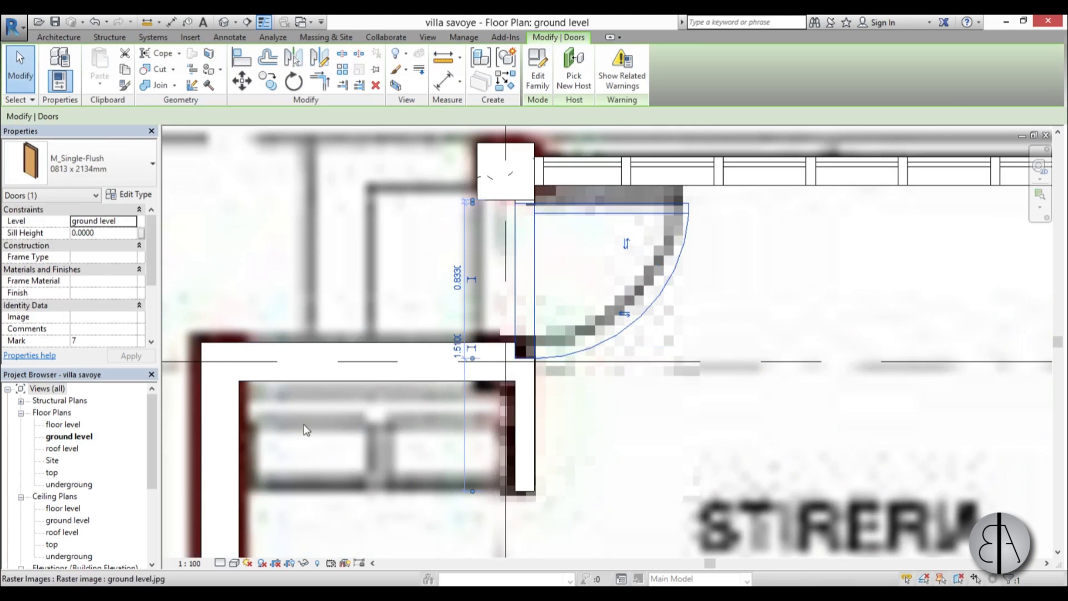
Step: Move the Generic - 200mm wall above the STIRERIA closet slightly down, clear of the door opening
click(314, 381)
scroll(306, 381, up, 4)
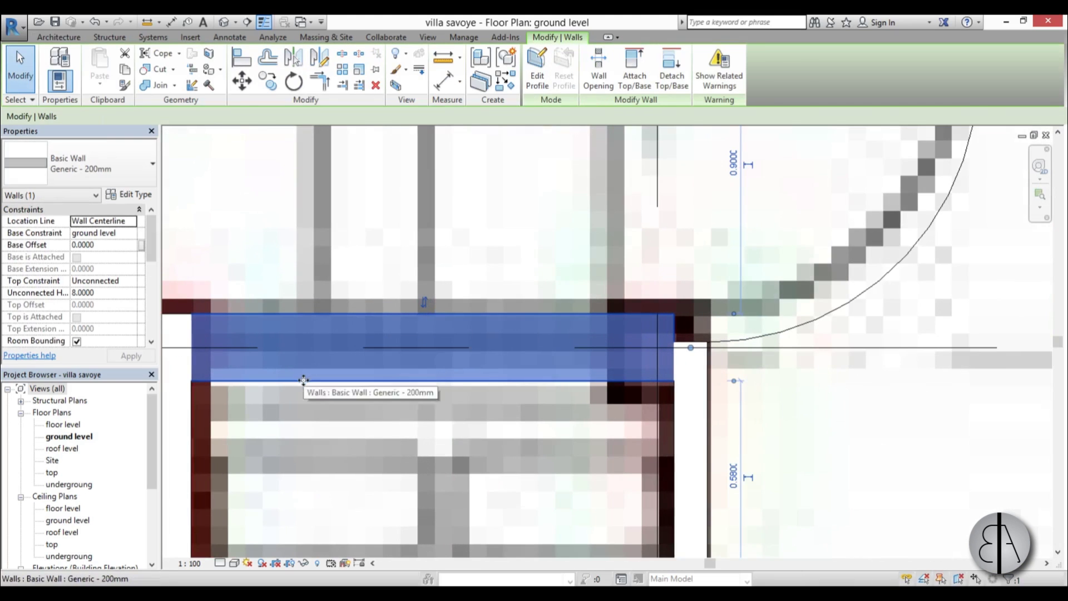
drag(303, 380, 302, 415)
click(482, 325)
scroll(481, 325, down, 3)
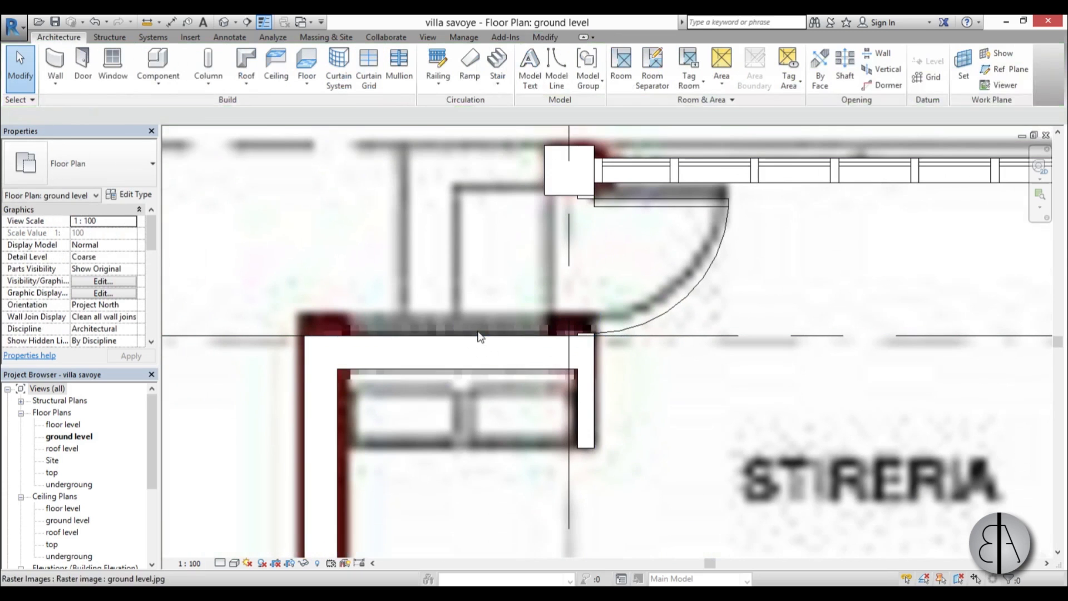
scroll(612, 328, up, 2)
scroll(260, 314, down, 3)
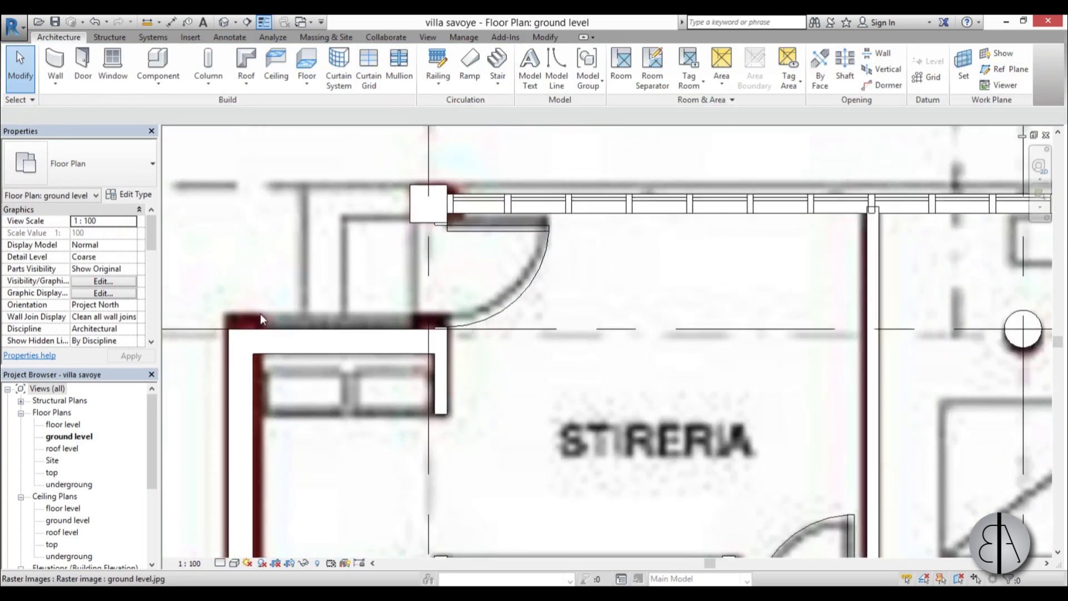
Step: Align the outer face of the bathroom's 200 mm end wall with the outer face of the STIRERIA closet's end wall
scroll(261, 314, down, 3)
middle_drag(406, 316, 214, 318)
scroll(763, 300, up, 3)
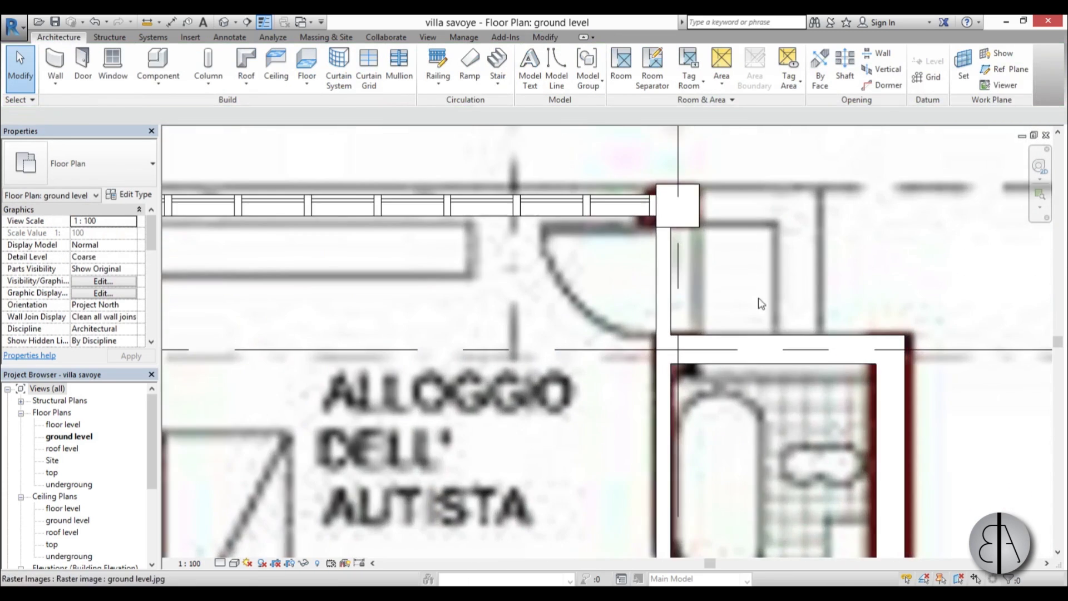
scroll(731, 310, down, 4)
middle_drag(526, 370, 671, 368)
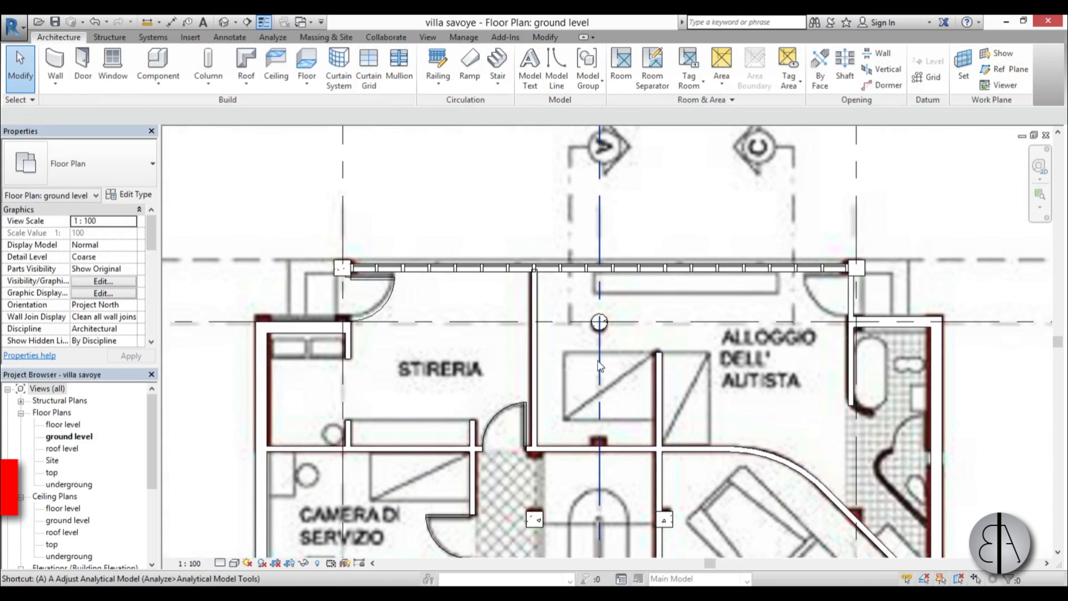
key(a)
key(l)
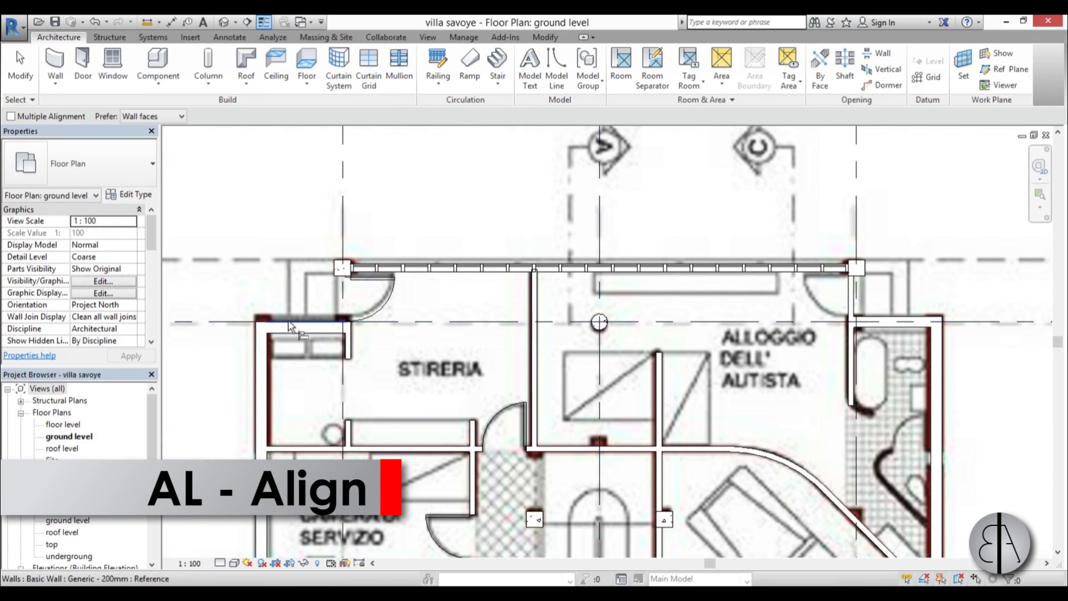
click(290, 323)
middle_drag(879, 320, 570, 318)
scroll(570, 316, up, 3)
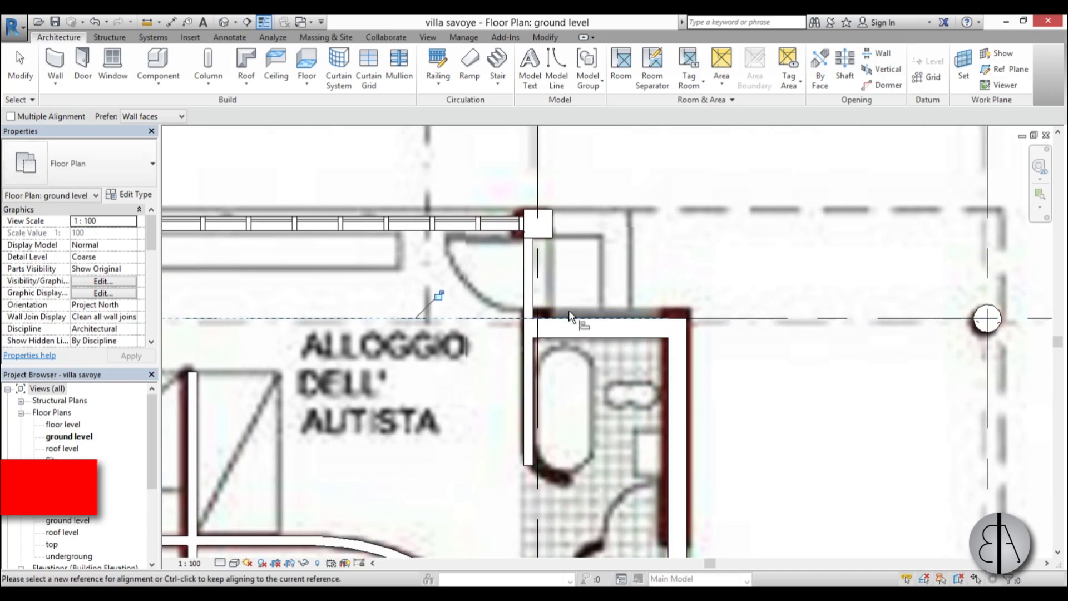
key(Escape)
key(Escape)
Step: Place a 0813 x 2134mm door in the ALLOGGIO DELL' AUTISTA partition wall between the column and the bathroom
scroll(496, 289, down, 3)
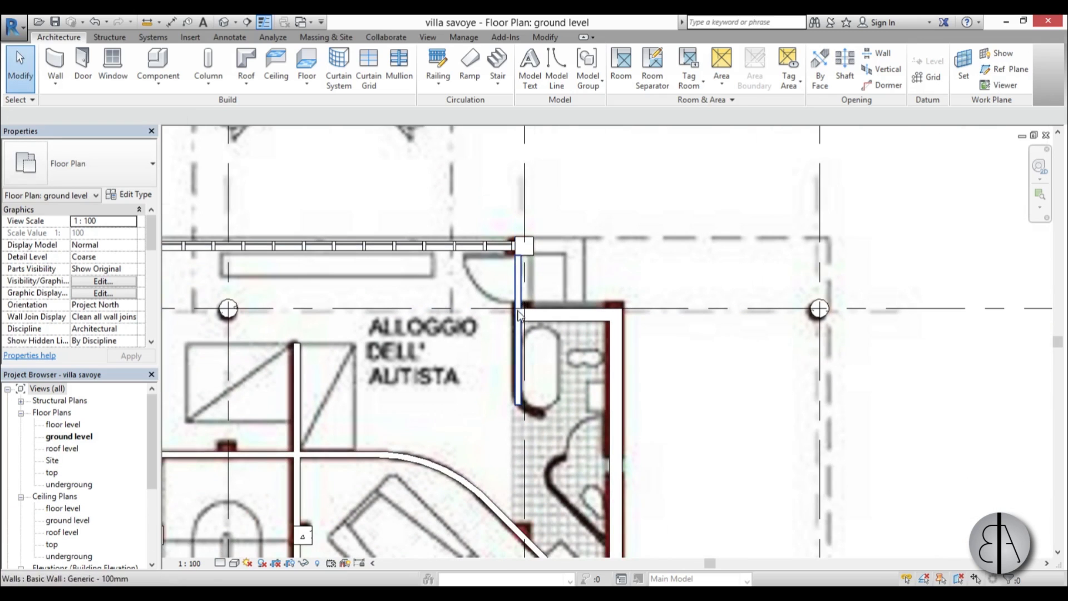
middle_drag(518, 314, 564, 302)
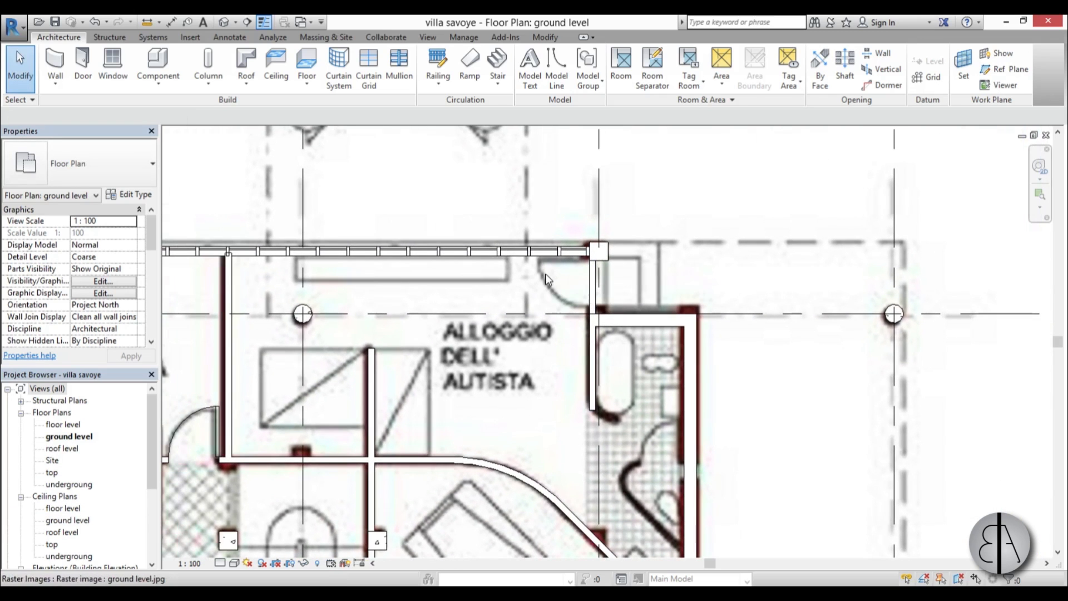
key(d)
key(r)
scroll(594, 274, up, 3)
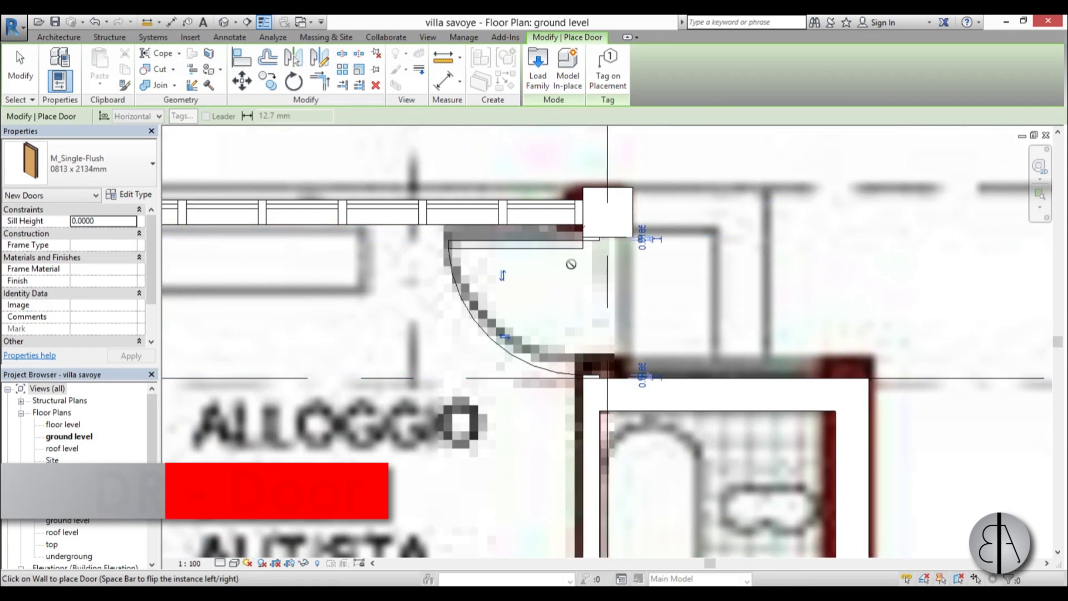
Step: Place a 0813 x 2134mm door in the garage's short wall beside the column, with its swing flipped to match the underlay
scroll(582, 267, down, 5)
middle_drag(582, 236, 631, 223)
scroll(629, 222, up, 4)
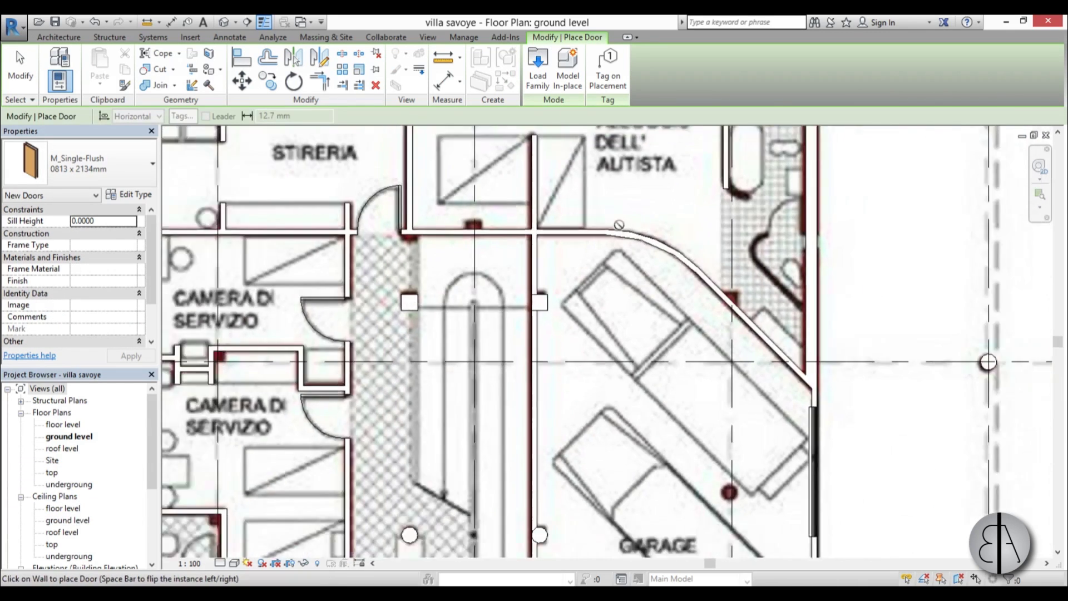
scroll(617, 228, down, 2)
middle_drag(590, 351, 605, 290)
middle_drag(595, 474, 584, 329)
scroll(593, 369, up, 4)
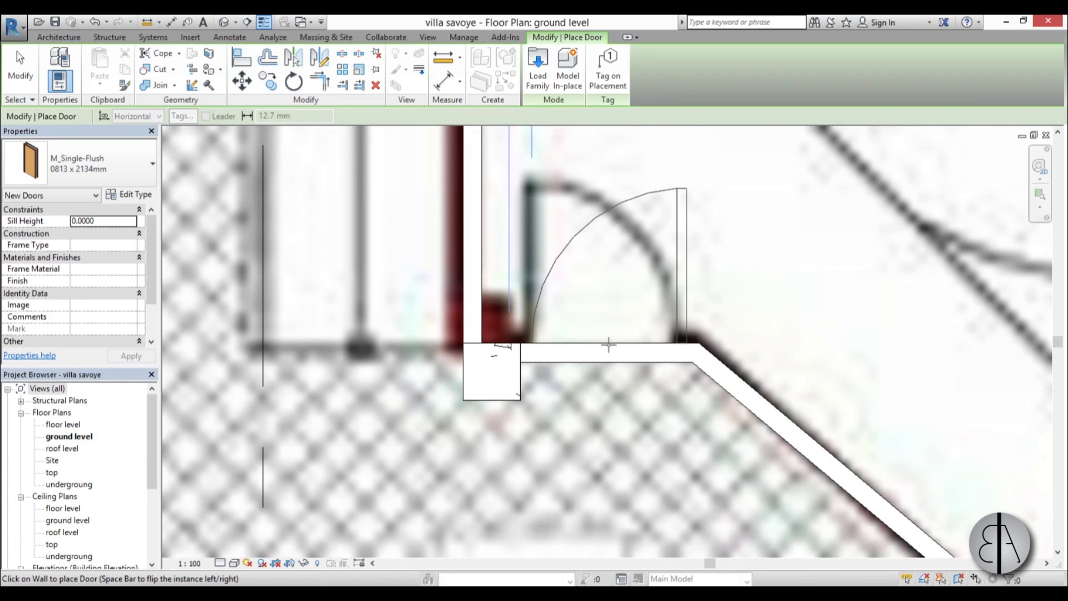
key(space)
click(609, 346)
scroll(623, 383, down, 3)
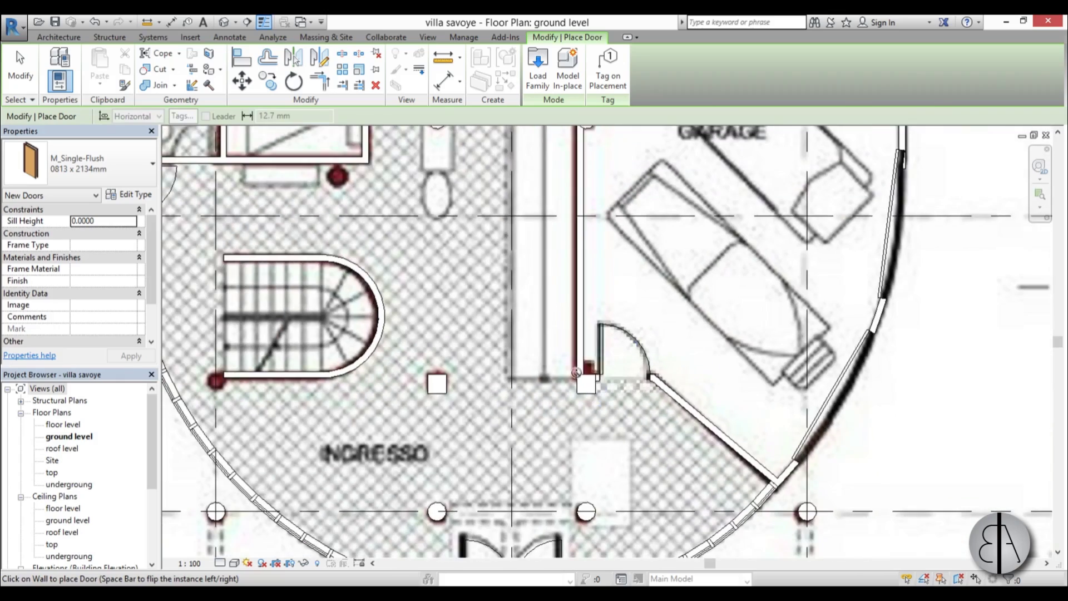
Step: Restart door placement for the small WC below CAMERA DI SERVIZIO with the M_Single-Flush 0762 x 2032mm type
middle_drag(400, 367, 623, 505)
middle_drag(549, 382, 555, 583)
middle_drag(525, 465, 596, 569)
scroll(566, 520, down, 2)
middle_drag(568, 513, 529, 404)
middle_drag(534, 444, 494, 359)
scroll(483, 369, up, 3)
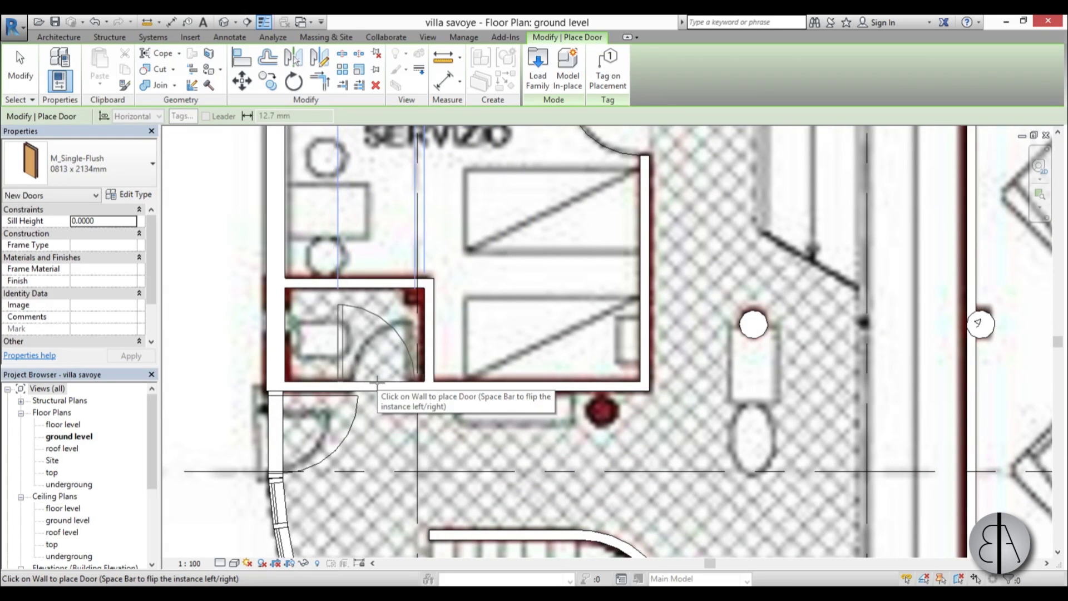
key(Escape)
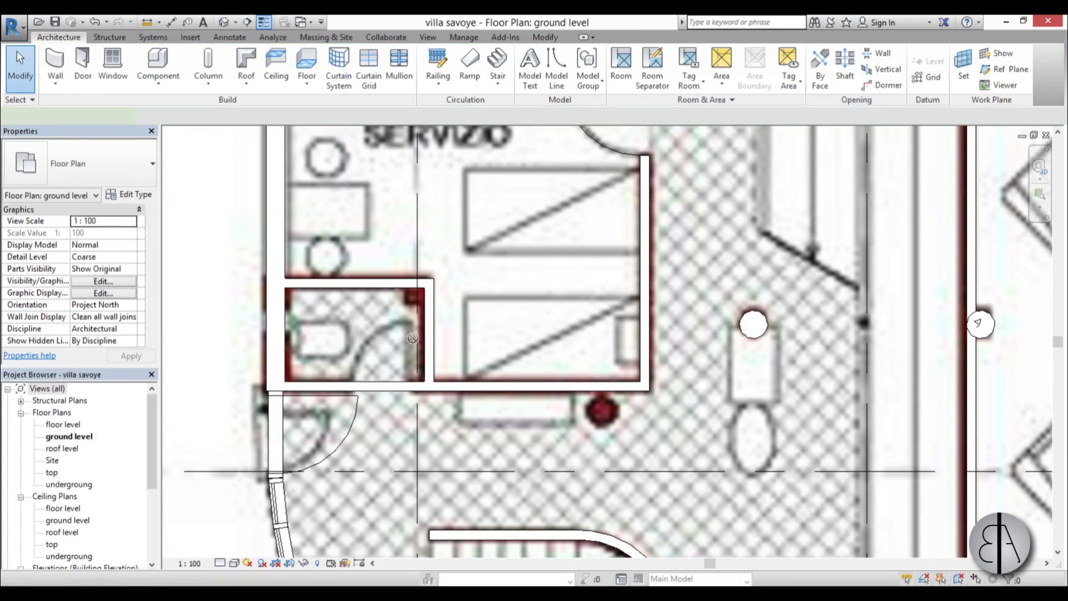
key(d)
key(r)
click(64, 158)
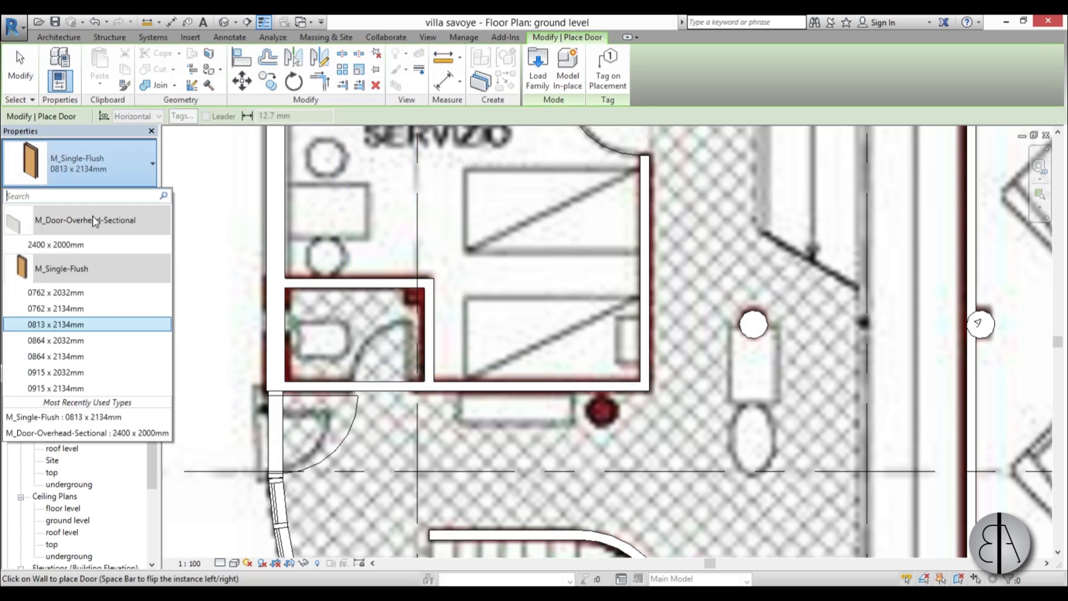
click(64, 294)
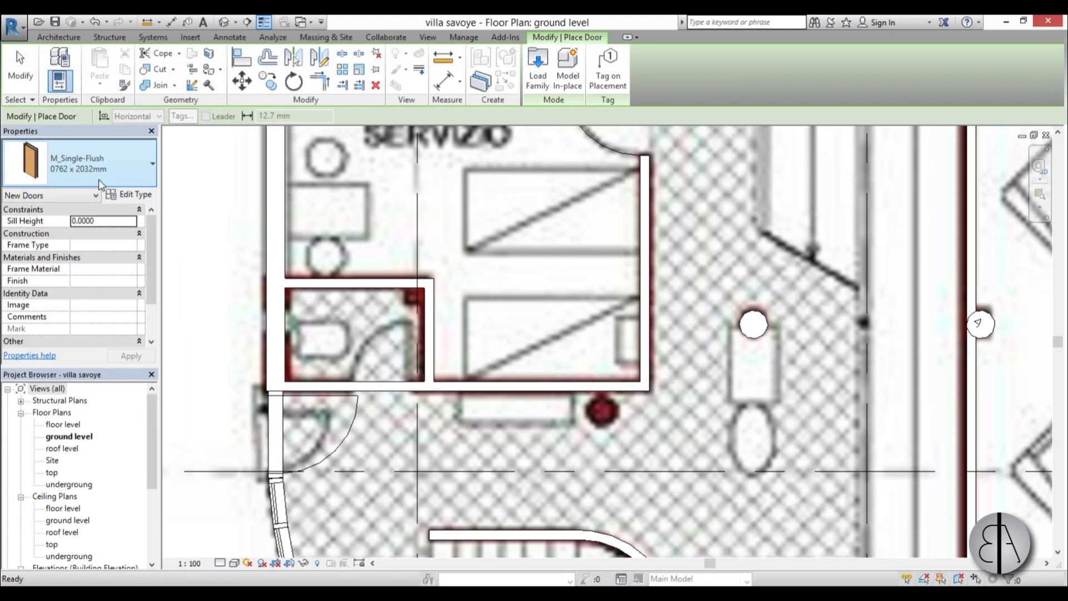
Step: Duplicate the door type as 0662 x 2032mm and set its width to 0.6620
click(133, 196)
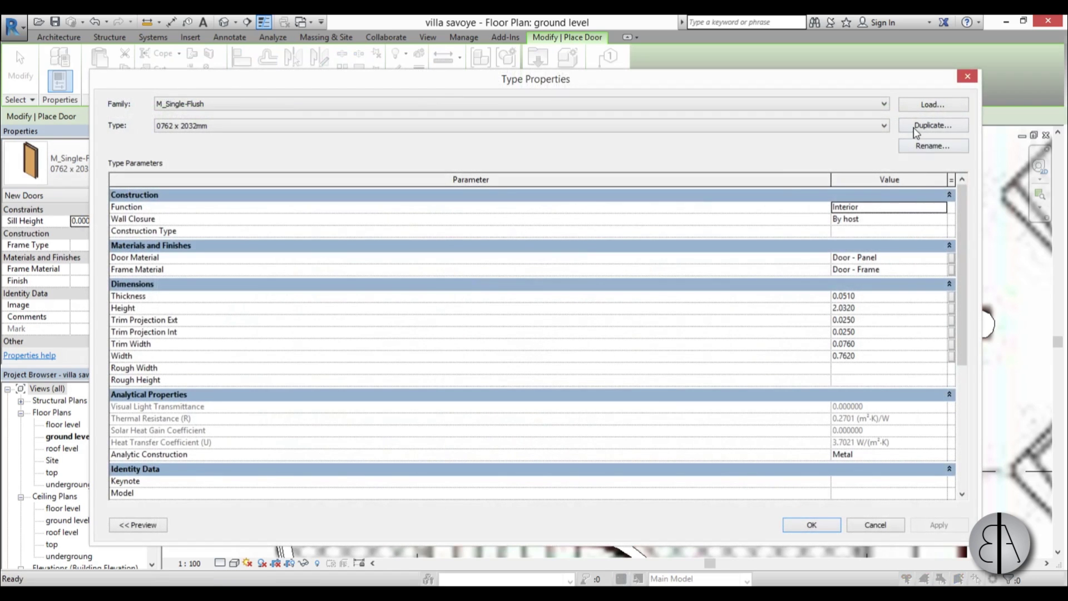
click(915, 125)
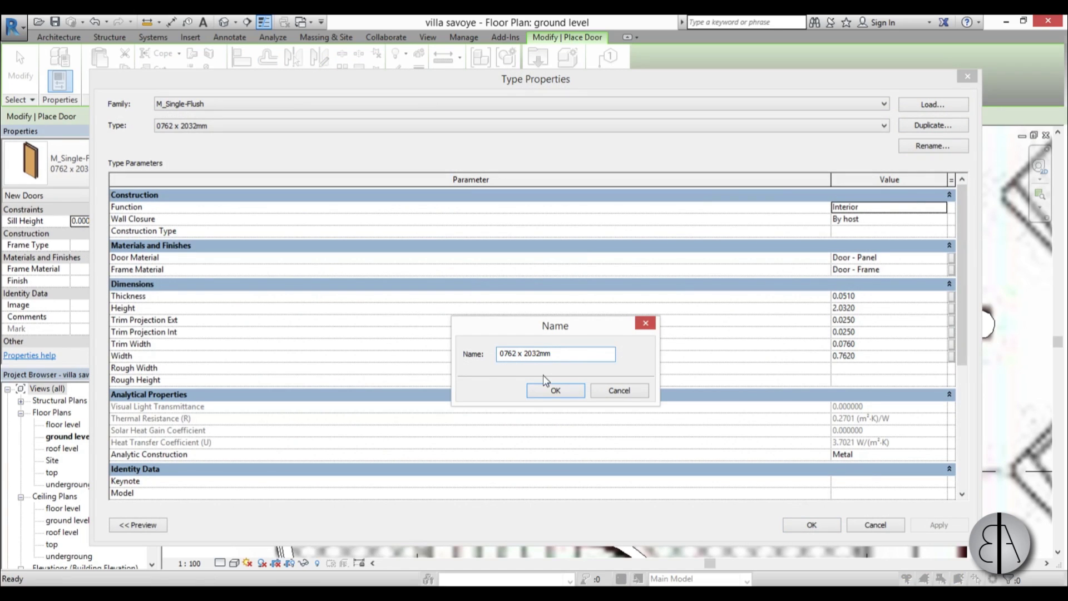
key(BackSpace)
text(6)
click(551, 394)
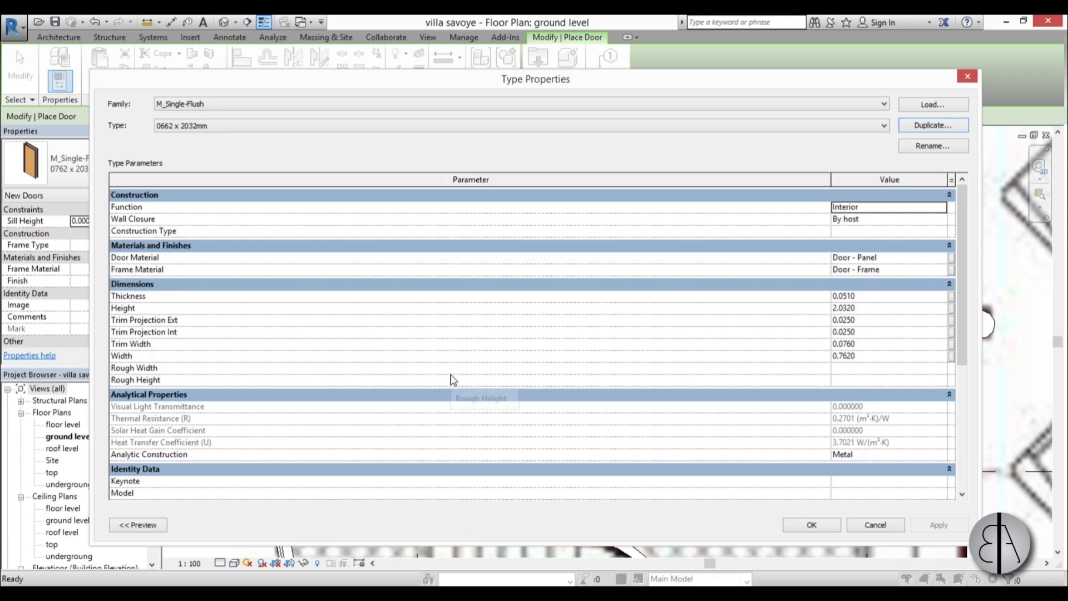
click(846, 357)
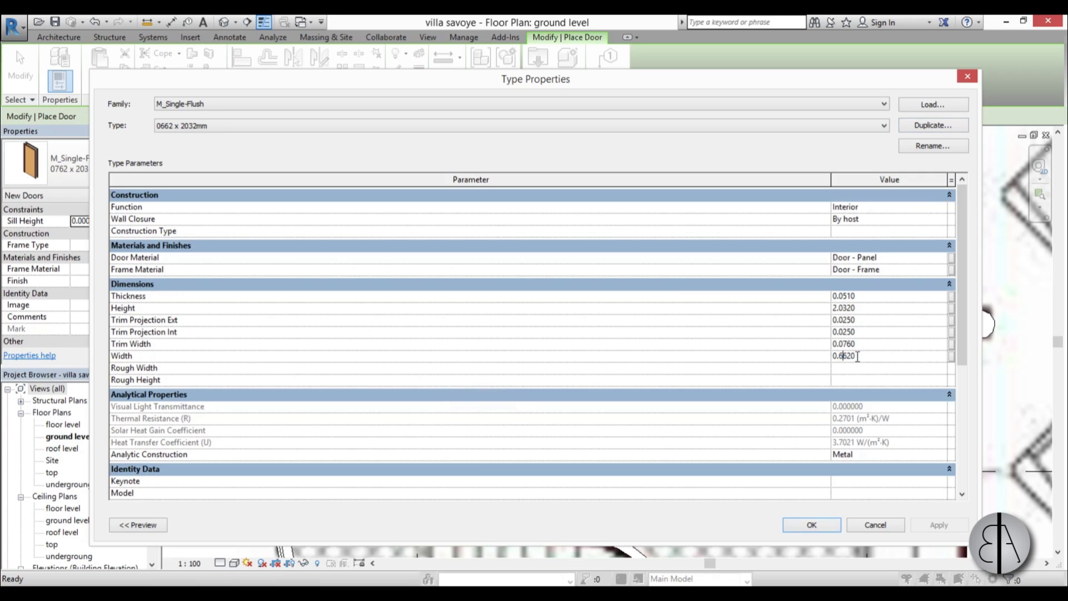
click(819, 526)
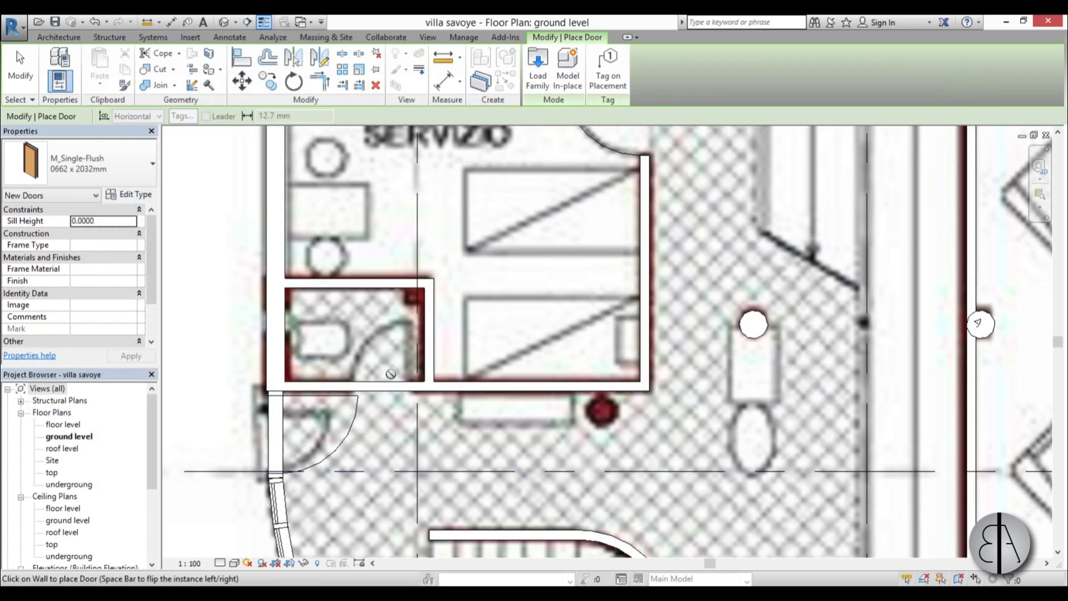
Step: Place a 0662 x 2032mm door in the small WC's wall facing the entrance hall, matching the underlay's swing
scroll(618, 281, down, 2)
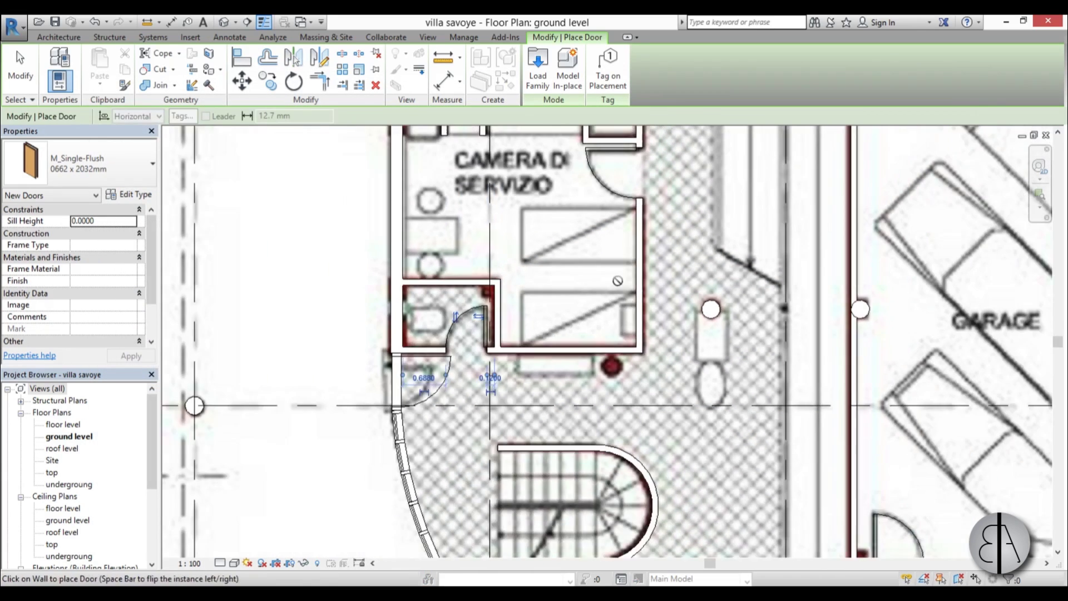
scroll(618, 281, down, 3)
scroll(472, 442, up, 2)
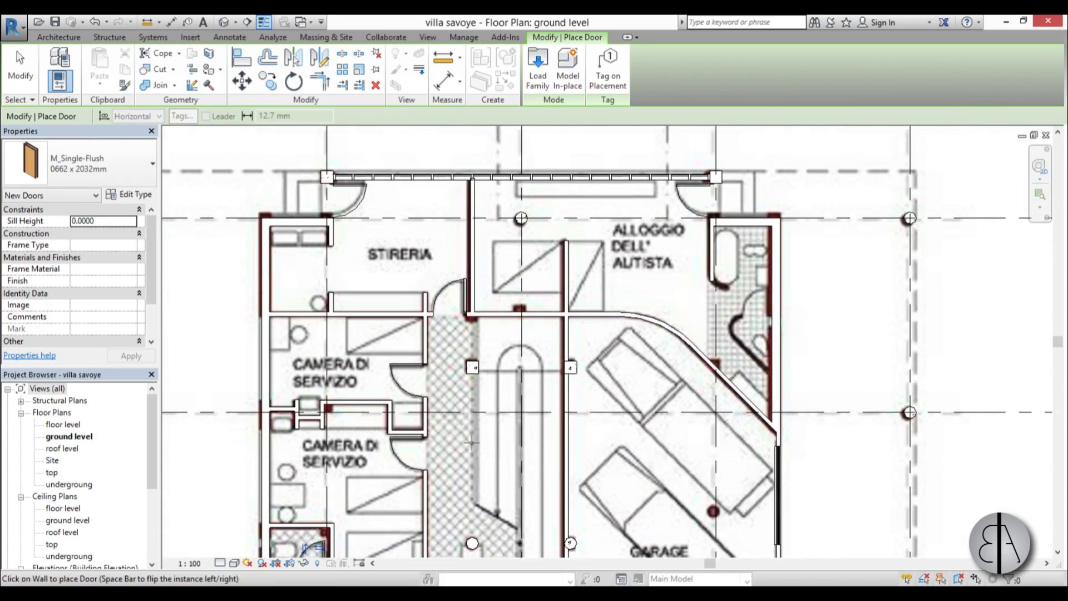
scroll(472, 442, up, 5)
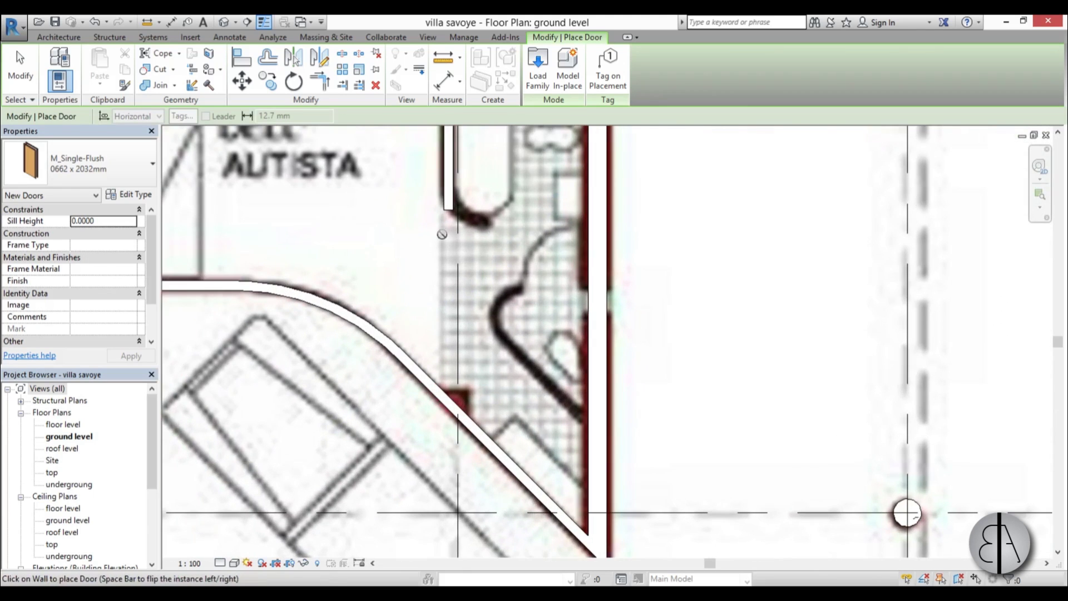
middle_drag(441, 234, 451, 324)
middle_drag(529, 424, 498, 361)
scroll(522, 368, up, 1)
key(Escape)
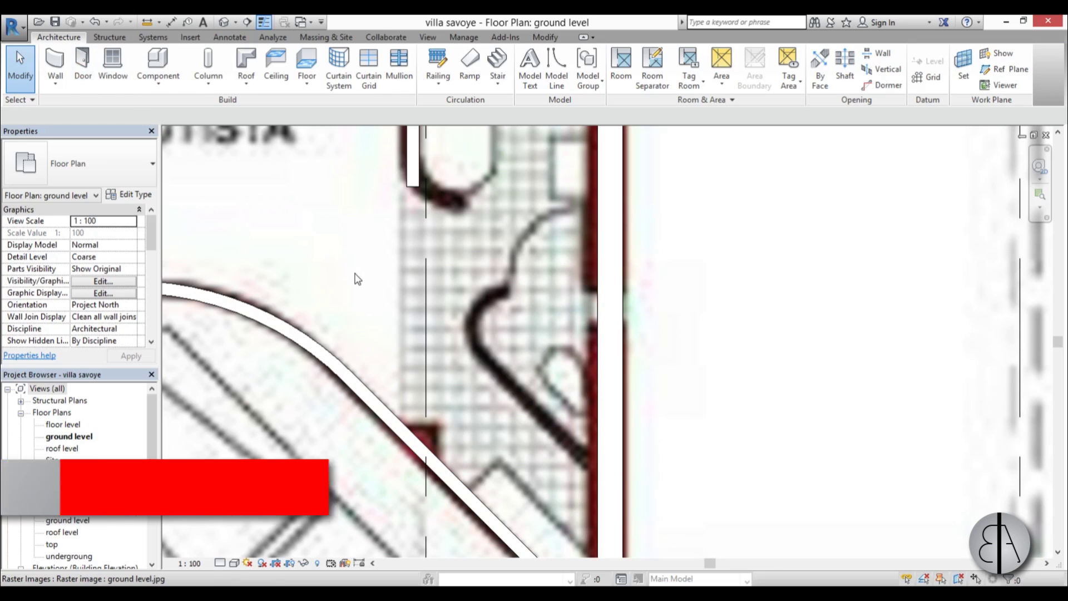
Step: Draw a Generic - 100mm wall about 2.3 m long at 135° from the exterior wall along the bathroom's diagonal partition
key(w)
key(a)
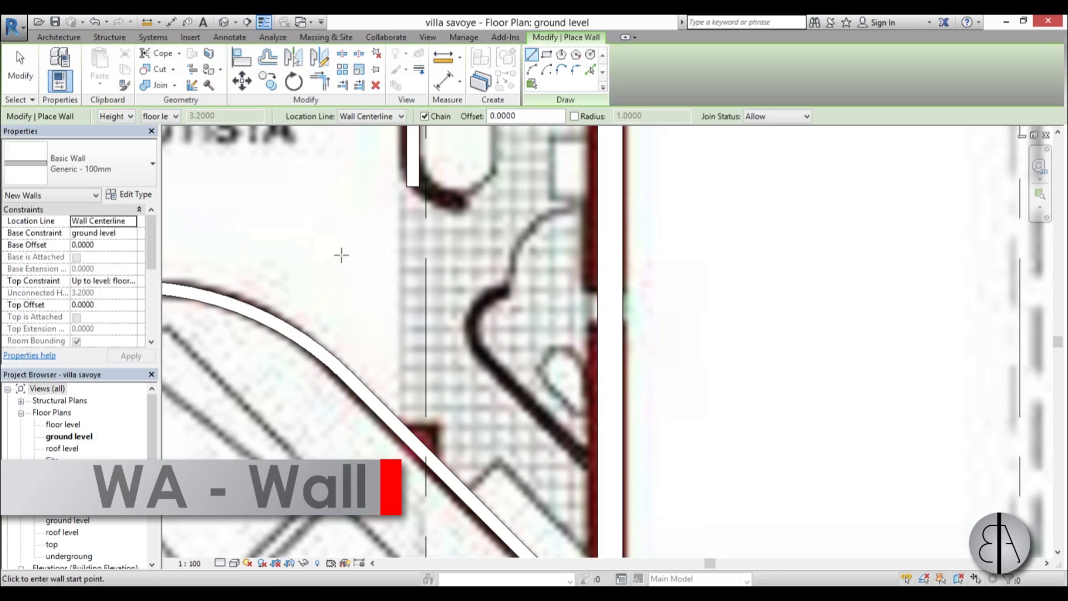
click(605, 473)
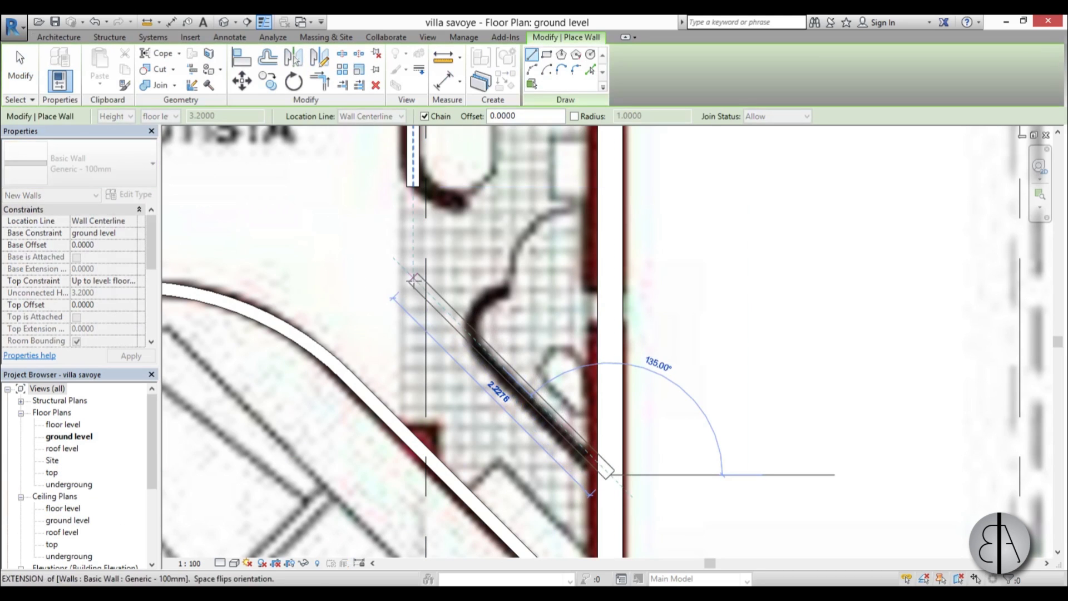
click(409, 273)
key(Escape)
key(Escape)
Step: Shift the diagonal bathroom wall slightly toward the curved garage wall so it lines up with the underlay
click(539, 437)
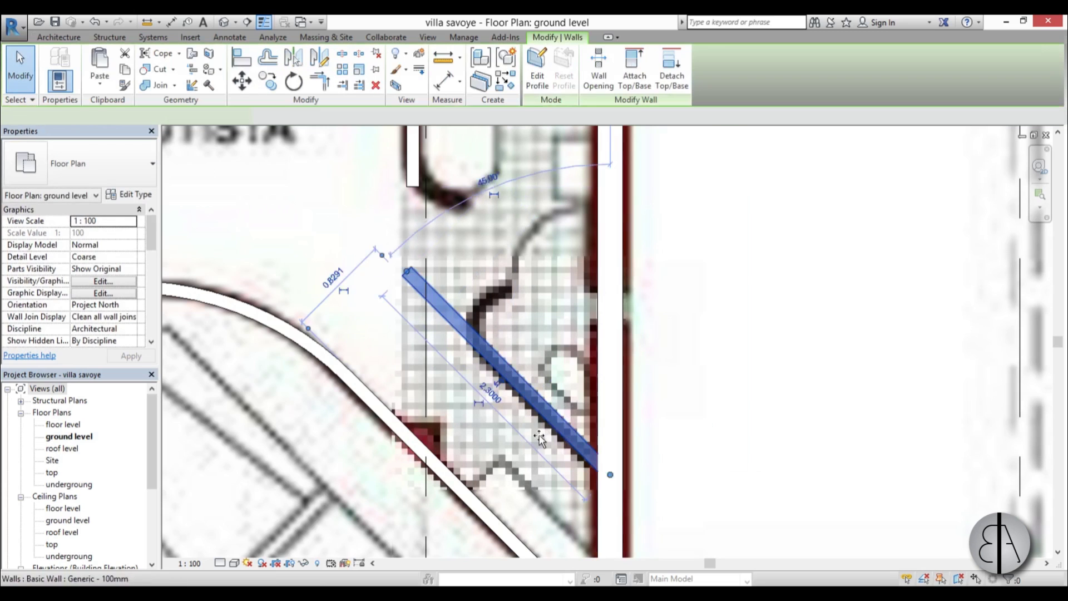
drag(539, 437, 547, 426)
key(Escape)
click(504, 377)
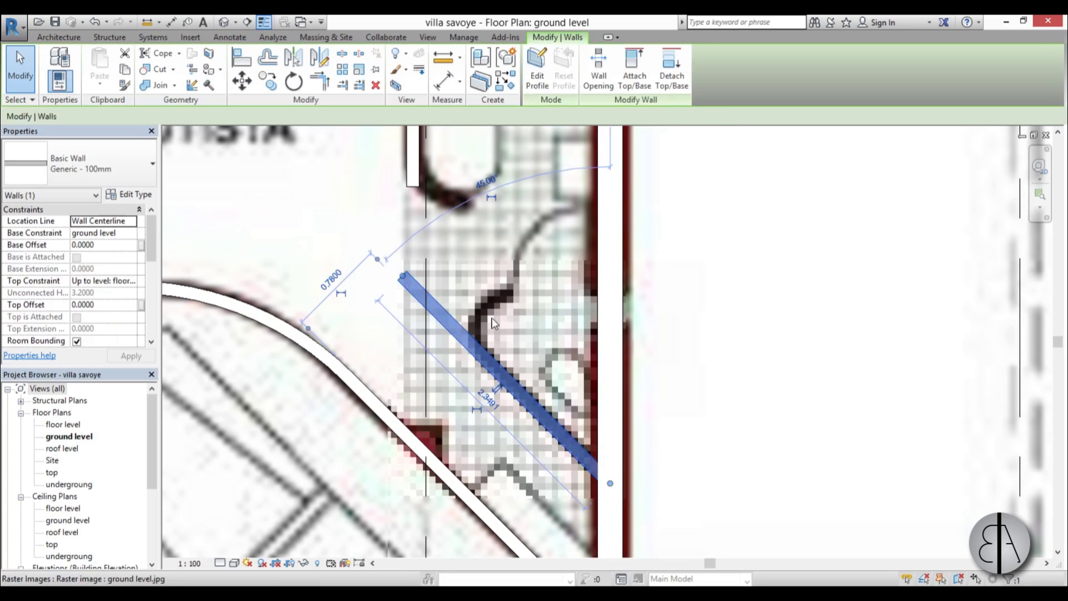
Step: Draw a horizontal Generic - 100mm wall from the exterior wall across the free end of the diagonal bathroom wall
key(w)
key(a)
click(610, 287)
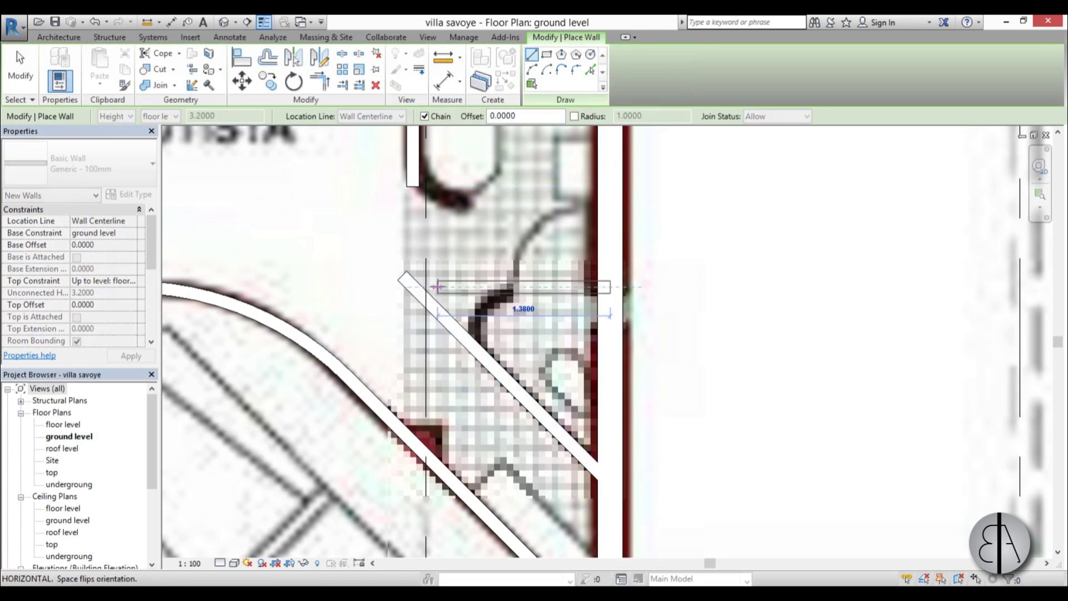
click(378, 287)
key(Escape)
key(Escape)
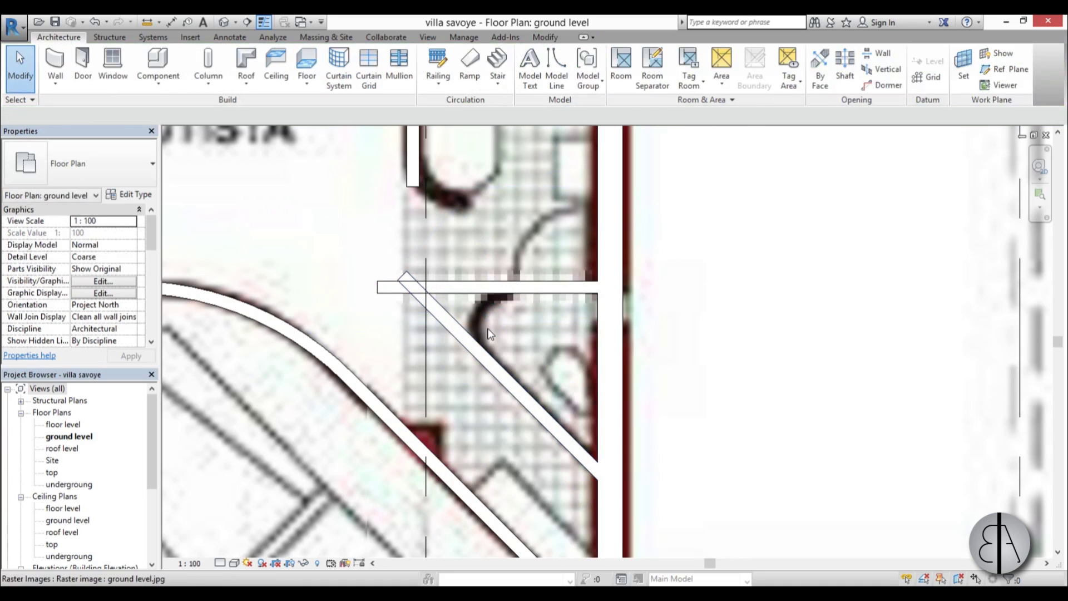
Step: Trim the horizontal and diagonal bathroom walls to a corner
key(t)
key(r)
click(470, 325)
click(465, 288)
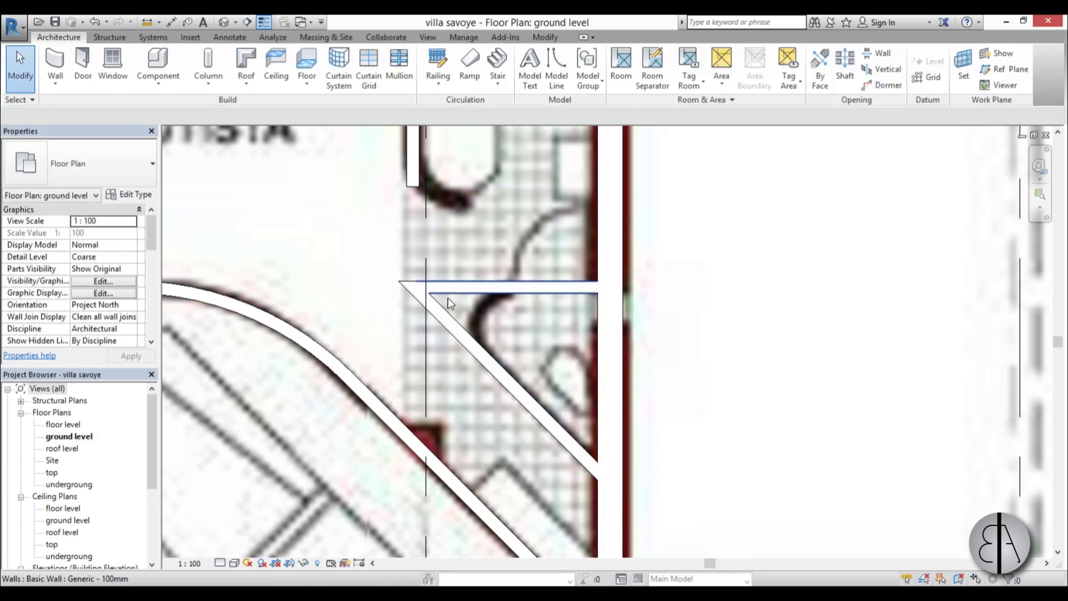
Step: Place a 0662 x 2032mm door in the horizontal bathroom wall next to the exterior wall, swinging as in the underlay
middle_drag(492, 202, 475, 222)
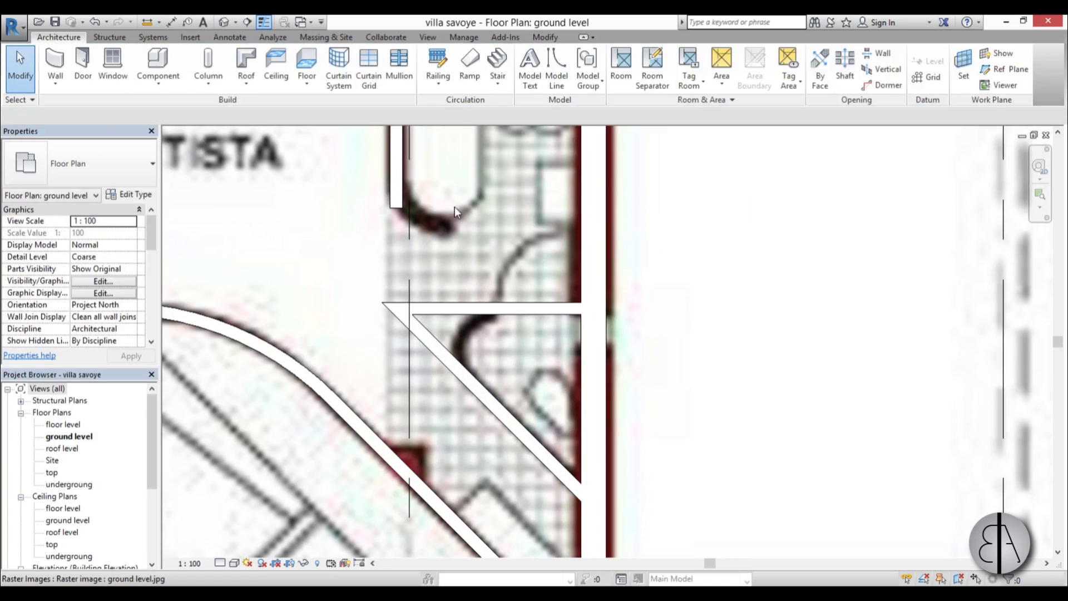
click(82, 64)
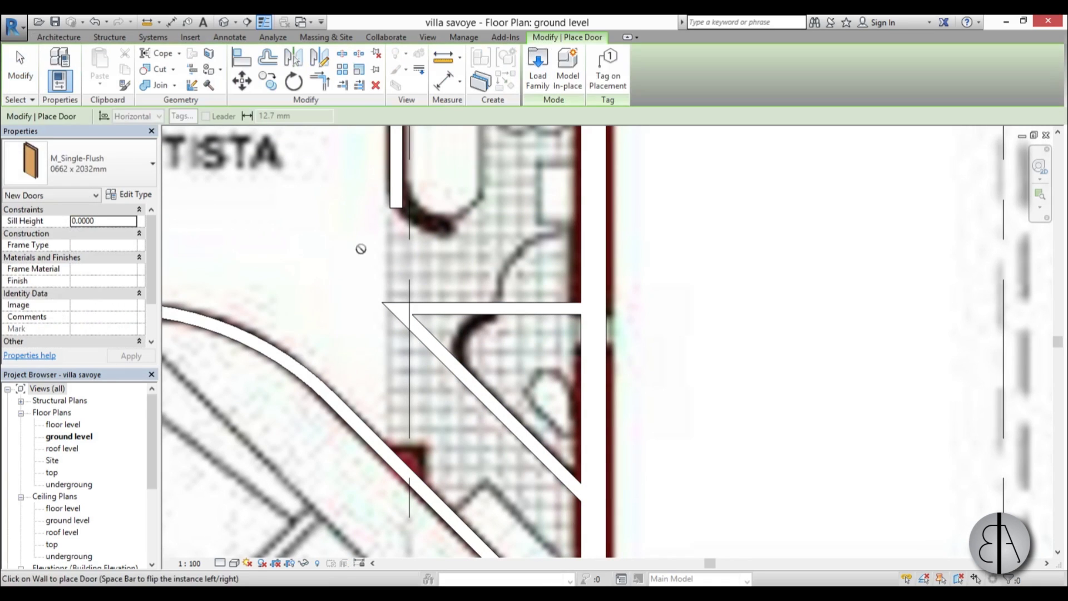
click(532, 306)
key(Escape)
key(Escape)
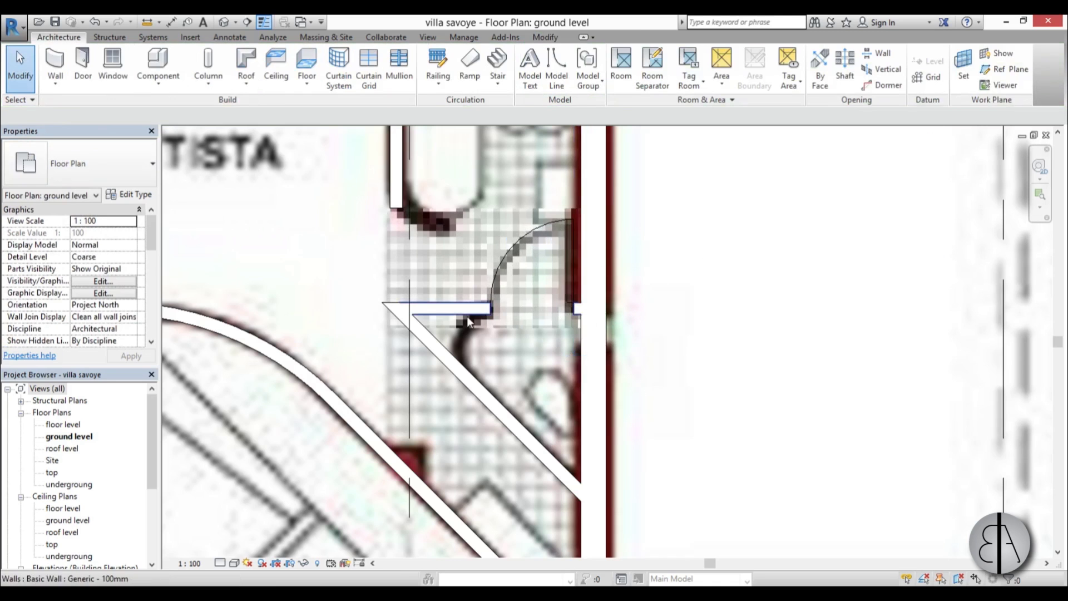
Step: Round the sharp corner between the horizontal and diagonal bathroom walls with a fillet arc wall following the underlay's curve
scroll(466, 316, up, 2)
key(w)
key(a)
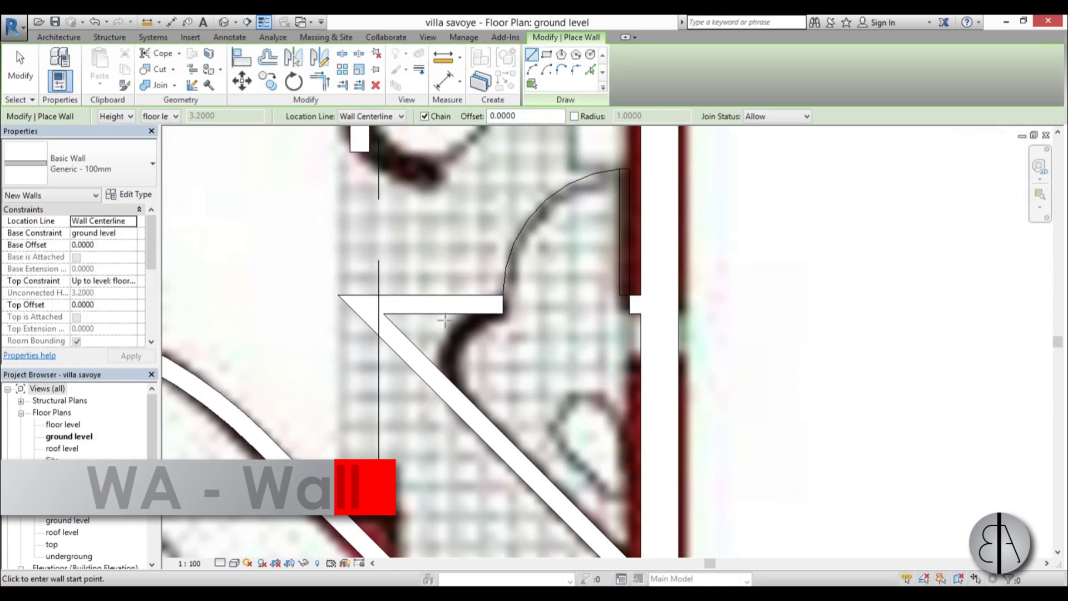
click(576, 70)
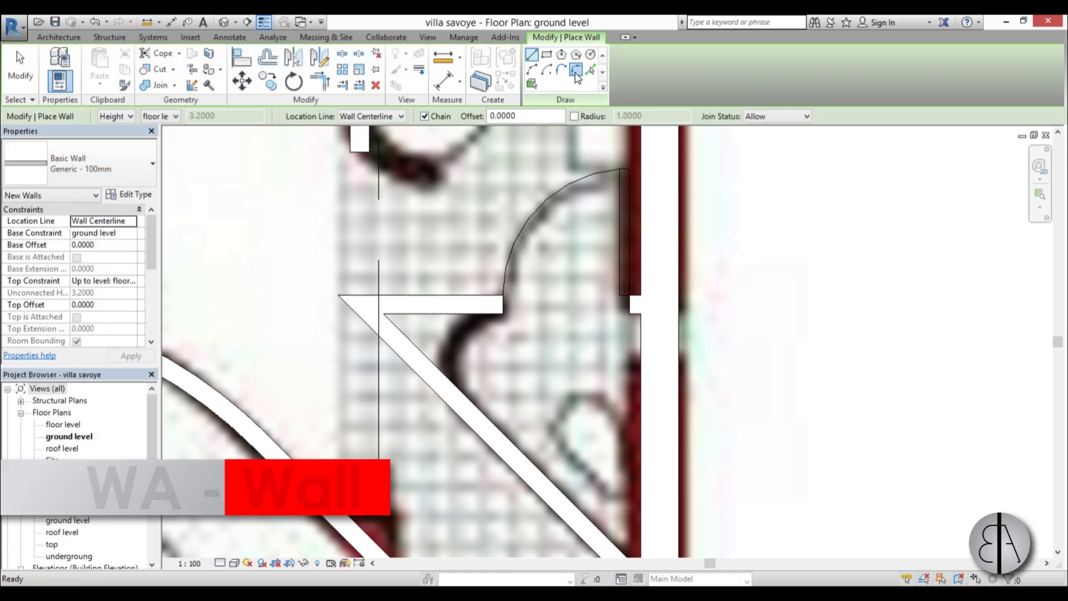
click(424, 310)
click(408, 347)
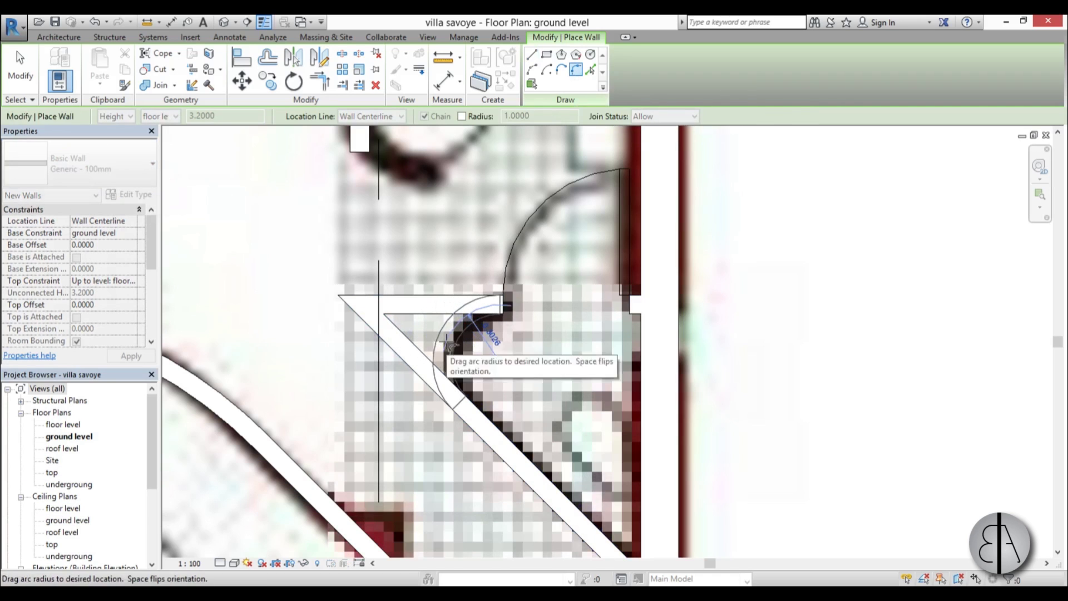
click(480, 320)
key(Escape)
key(Escape)
Step: Shorten the partition wall beside the bathtub so it ends where the underlay's curved end begins
scroll(481, 320, down, 5)
middle_drag(481, 320, 470, 388)
scroll(421, 281, up, 6)
click(394, 336)
drag(387, 336, 389, 309)
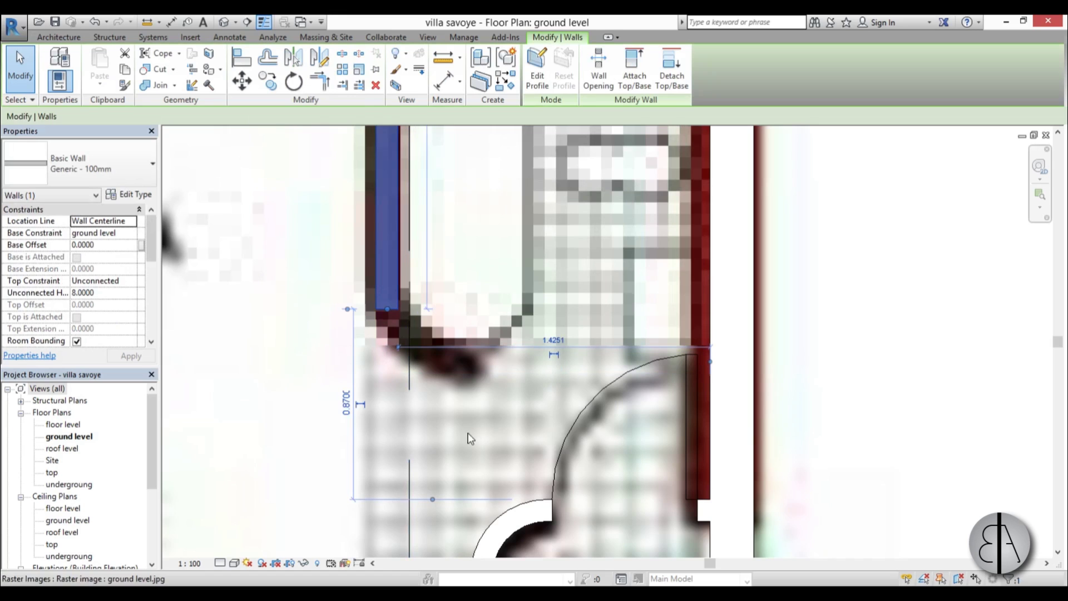
Step: Draw a Generic - 100mm arc wall from the bathtub partition's end, curving around the foot of the tub
key(w)
key(a)
click(532, 69)
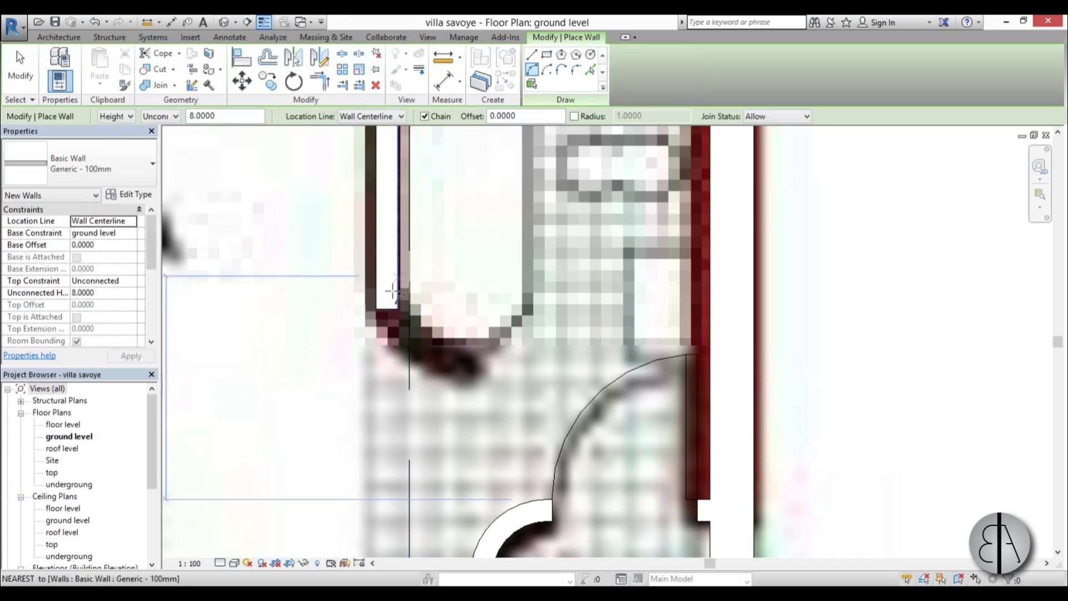
click(405, 287)
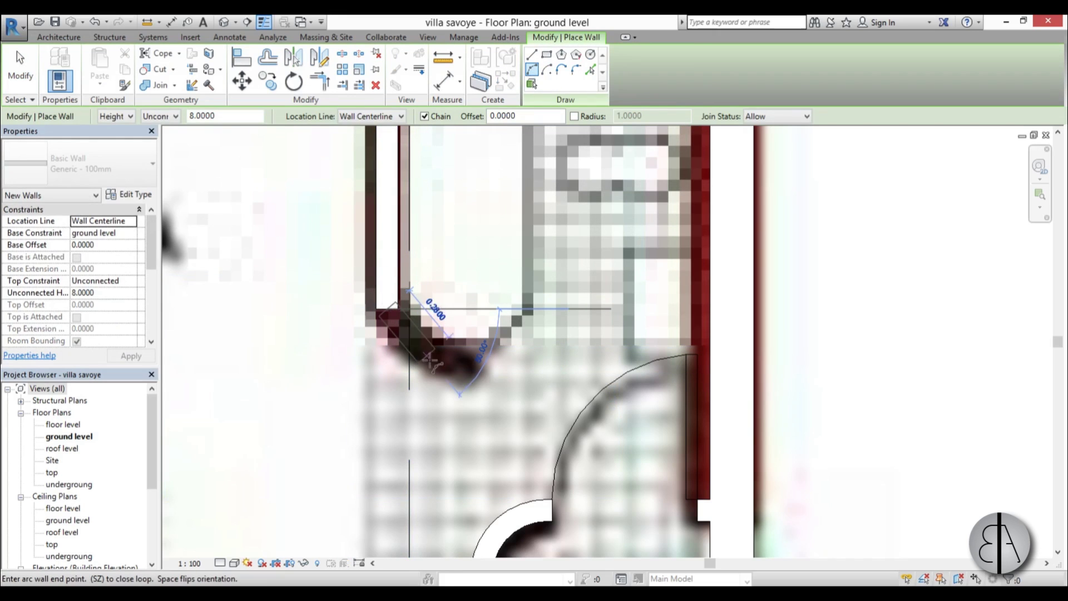
click(462, 383)
click(409, 361)
click(409, 362)
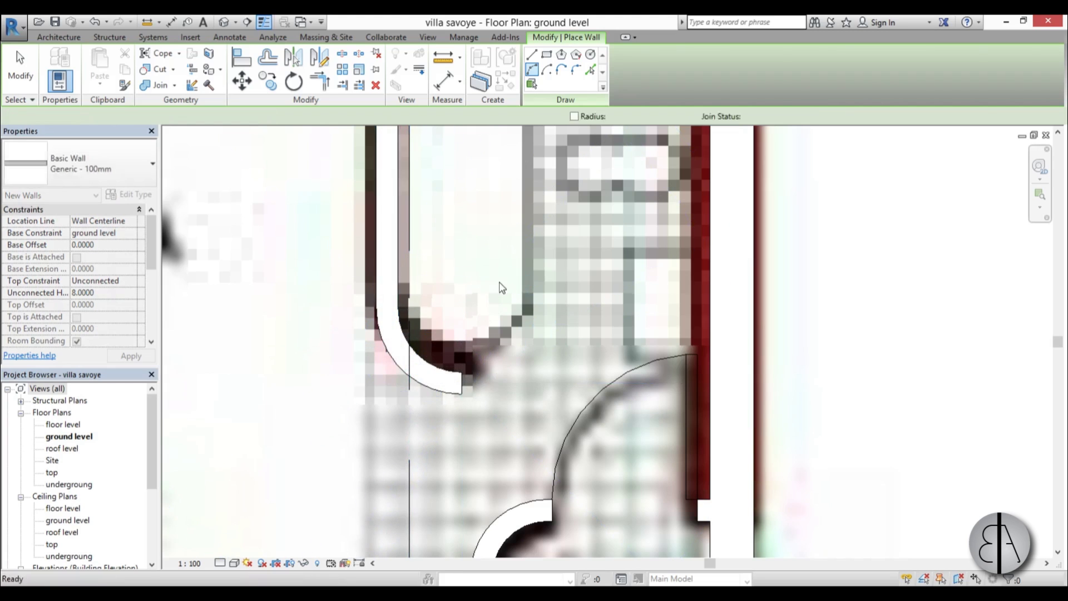
key(Escape)
key(Escape)
scroll(500, 277, down, 5)
middle_drag(378, 354, 545, 216)
scroll(674, 270, down, 1)
scroll(495, 390, down, 1)
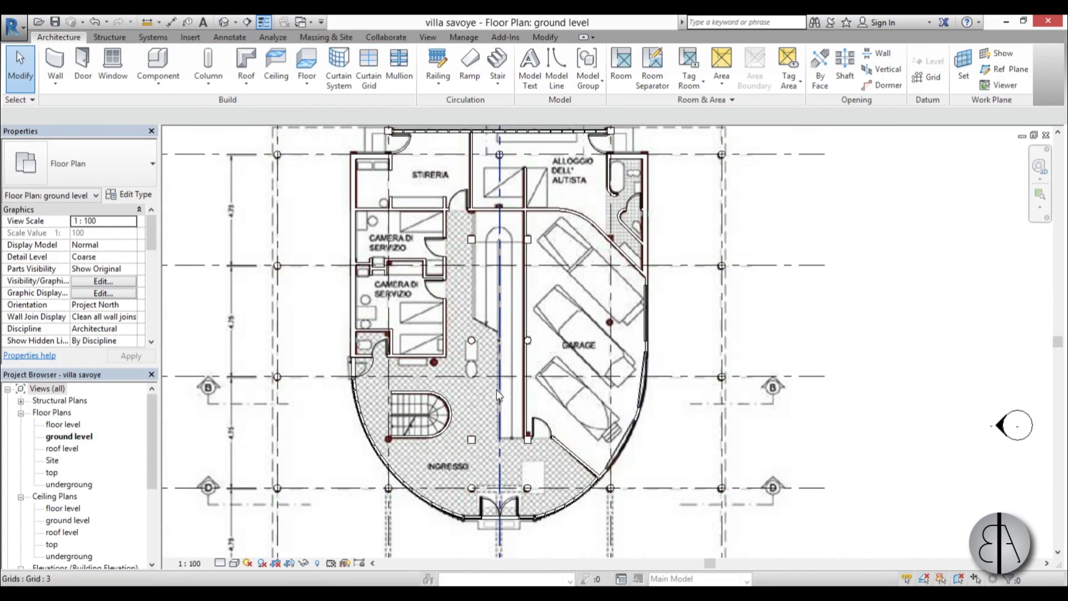
mouse_move(449, 457)
middle_down()
mouse_move(445, 471)
mouse_move(456, 450)
middle_up()
scroll(444, 470, down, 1)
middle_drag(479, 407, 482, 389)
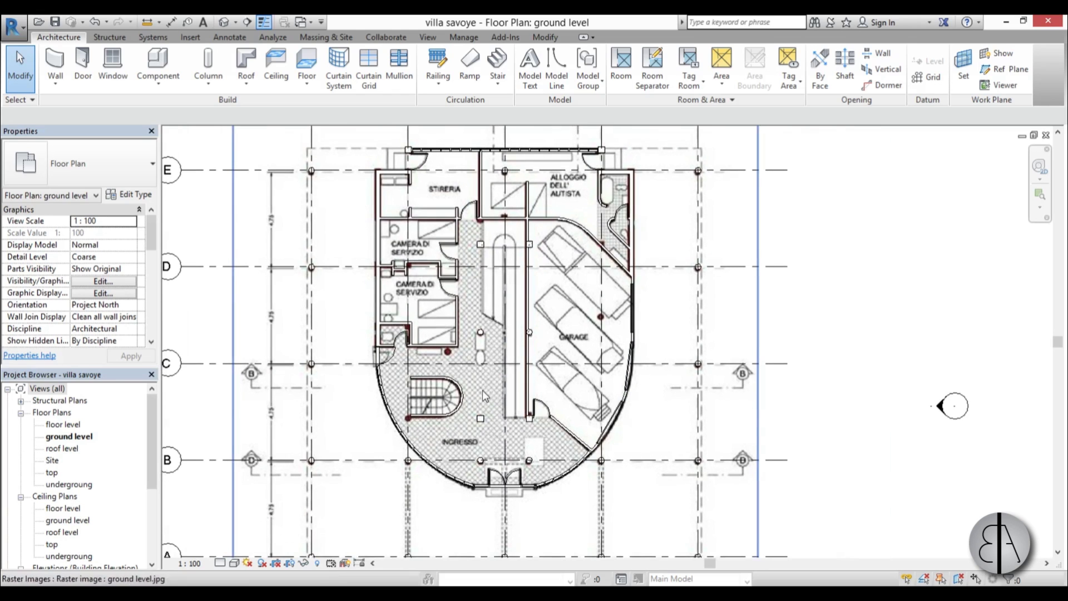
Step: Start a floor on the ground level and duplicate the Generic 150mm floor type as Generic 200mm
scroll(313, 157, down, 1)
scroll(313, 158, down, 1)
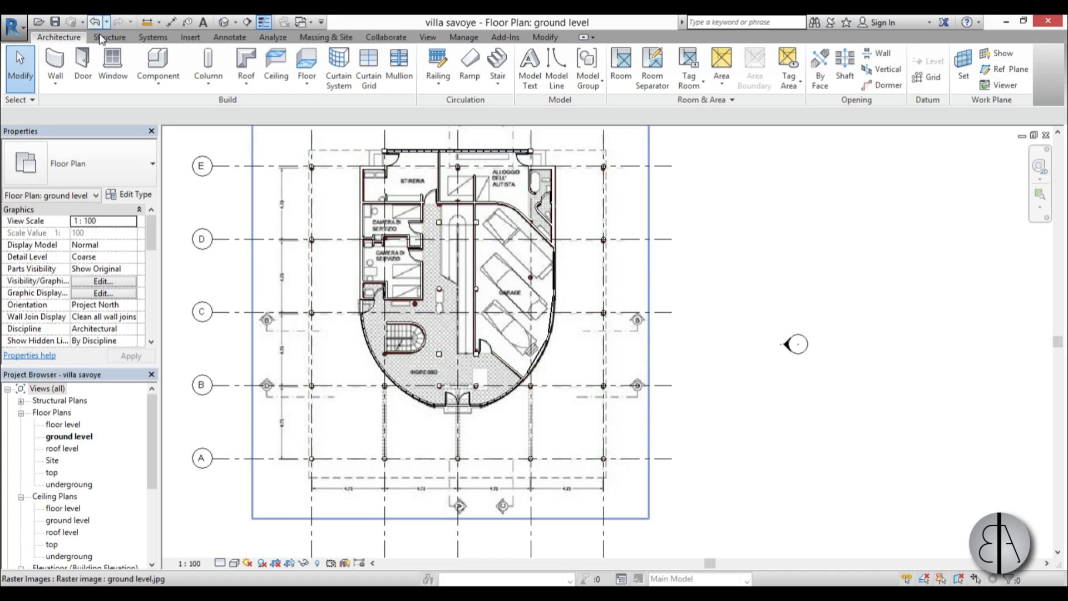
click(311, 58)
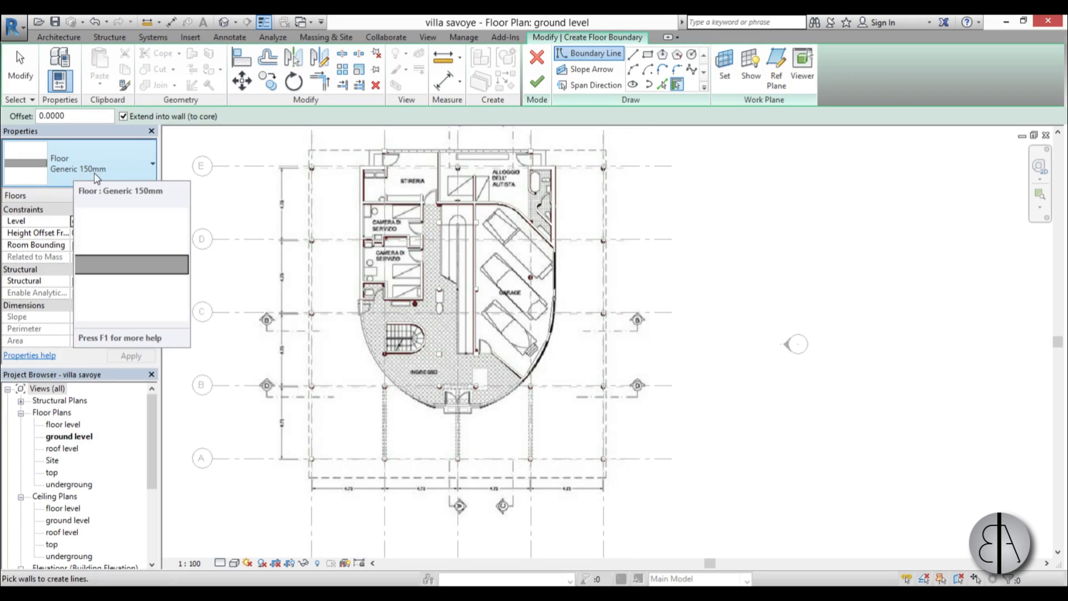
click(154, 197)
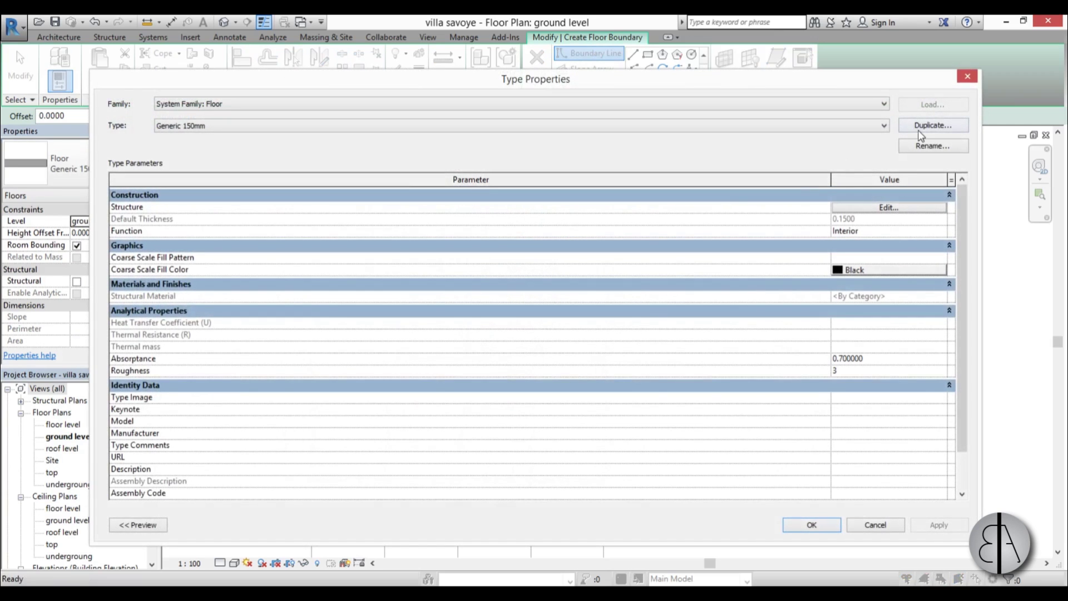
click(932, 126)
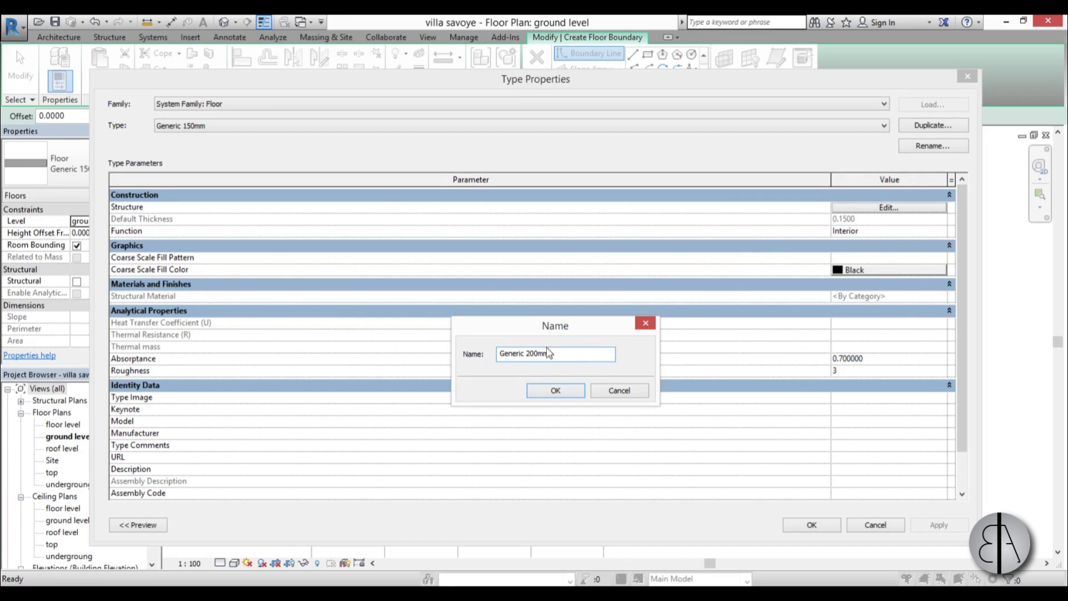
click(559, 392)
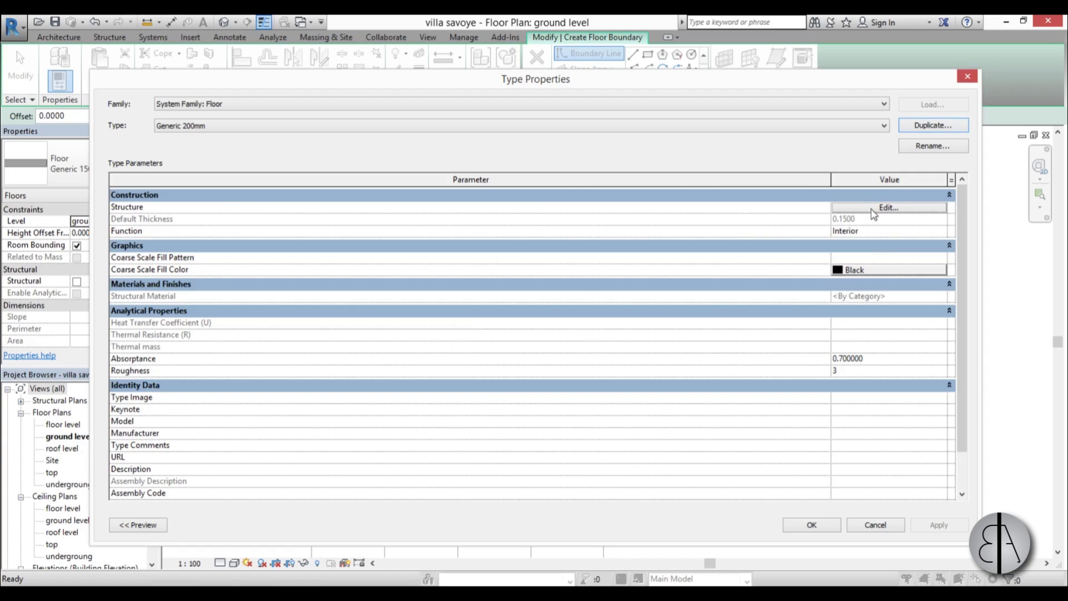
Step: Set the structure layer of the Generic 200mm floor type to a thickness of 0.2000 and accept the type
click(874, 210)
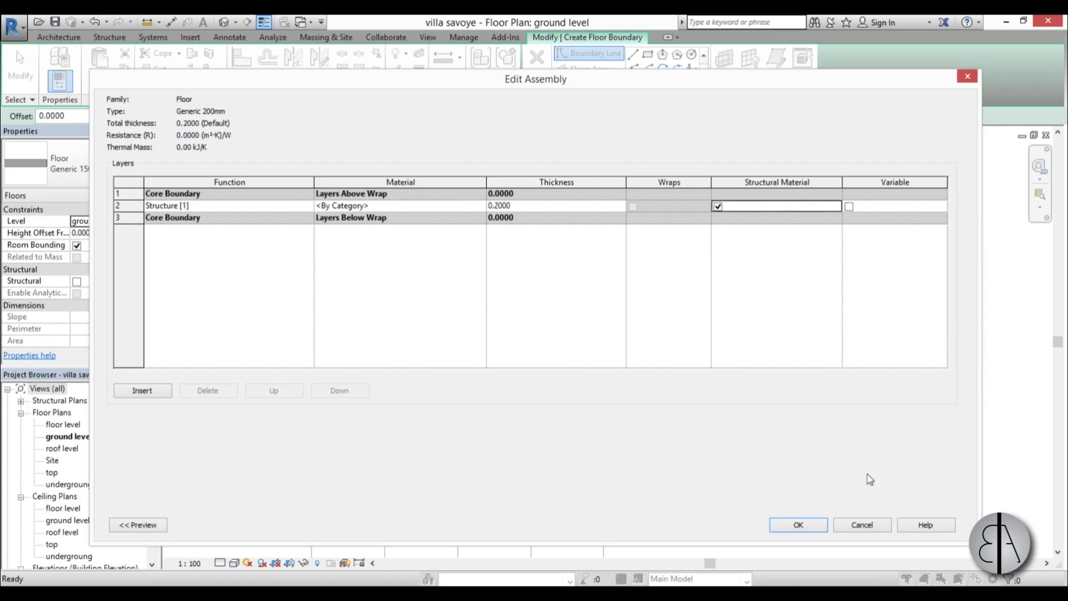
click(798, 525)
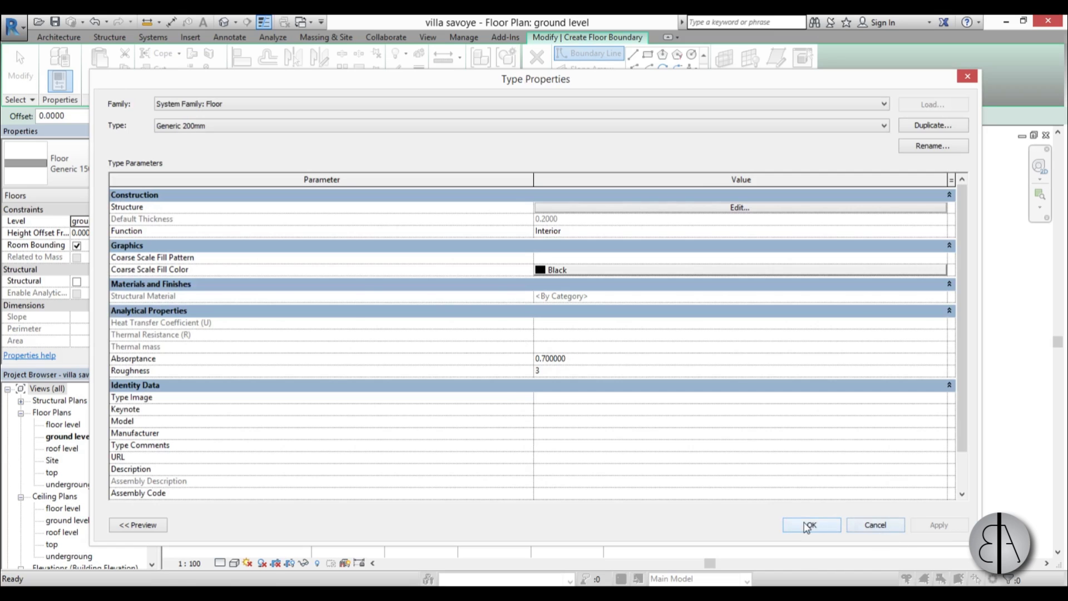
click(809, 525)
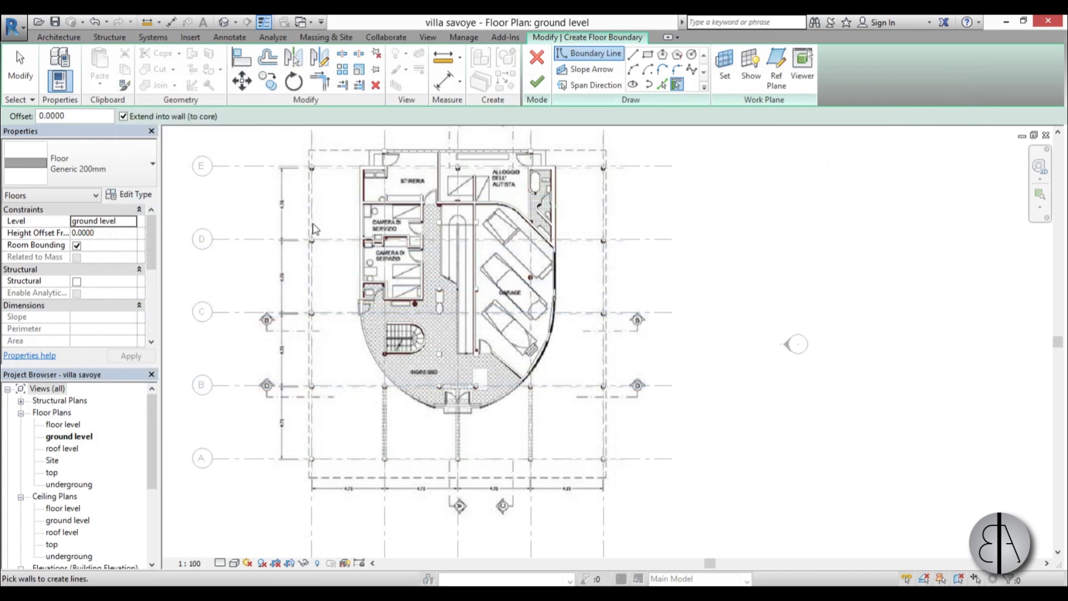
Step: Sketch a rectangular floor boundary from corner to corner along the underlay's dashed outline around the column grid
scroll(315, 230, up, 2)
click(647, 54)
scroll(372, 148, up, 4)
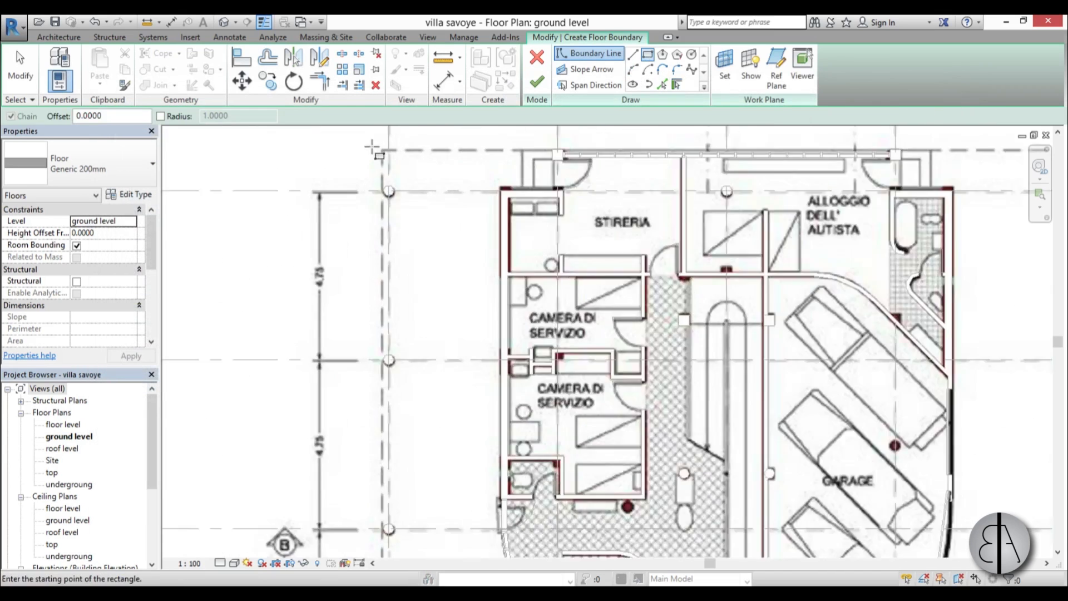
scroll(372, 148, up, 3)
click(385, 145)
scroll(390, 150, down, 6)
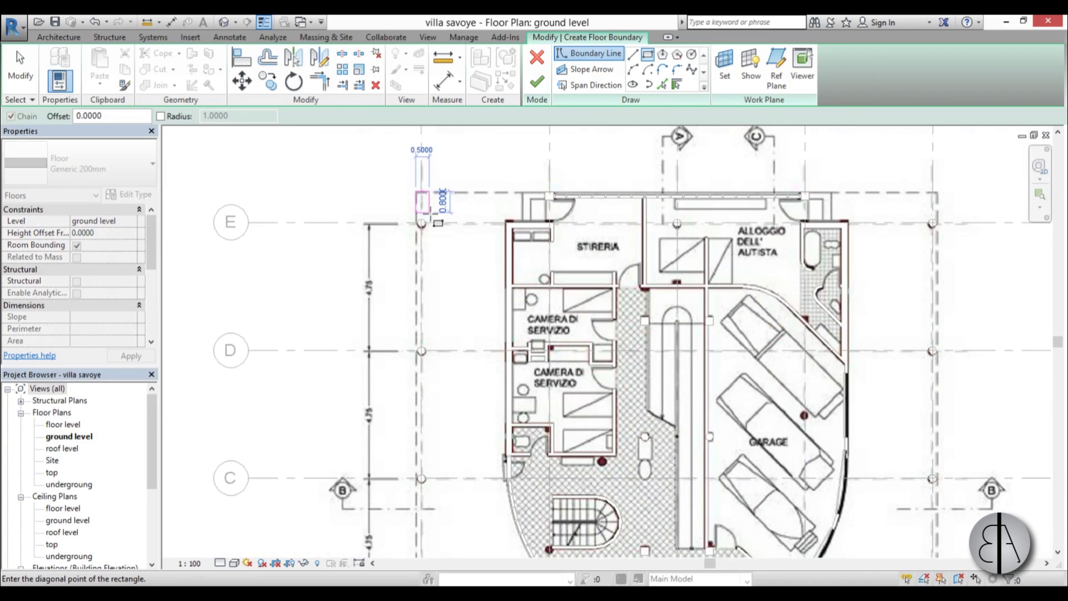
scroll(657, 472, up, 4)
scroll(656, 473, up, 3)
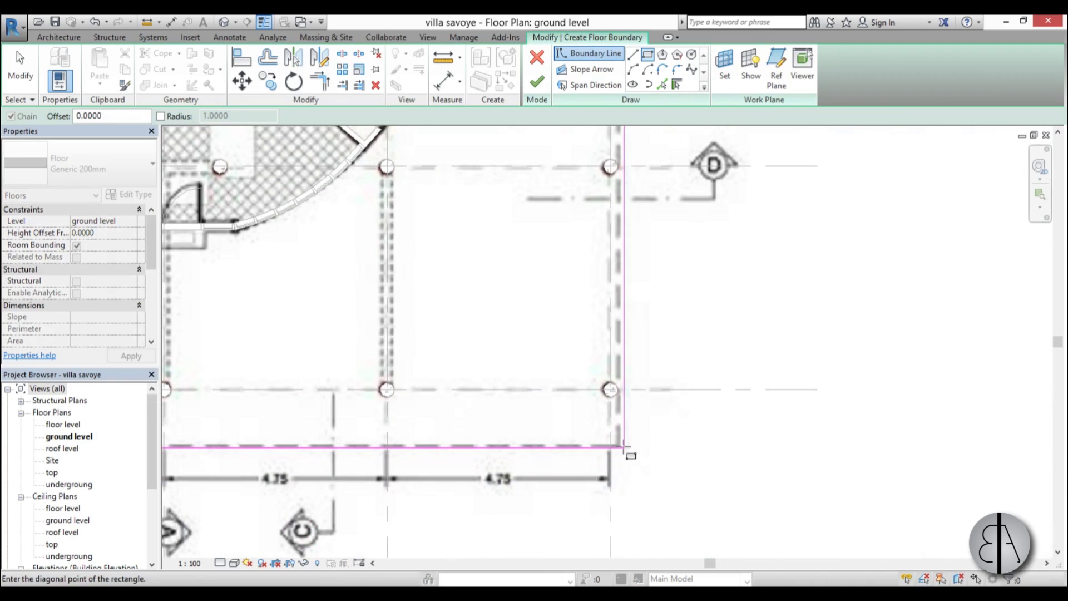
click(622, 448)
scroll(641, 478, down, 3)
key(Escape)
Step: Align the floor's upper boundary line with the outer face of the square column beside the entrance door above grid E
middle_drag(532, 293, 599, 533)
scroll(334, 277, up, 2)
scroll(482, 268, up, 3)
scroll(479, 267, up, 3)
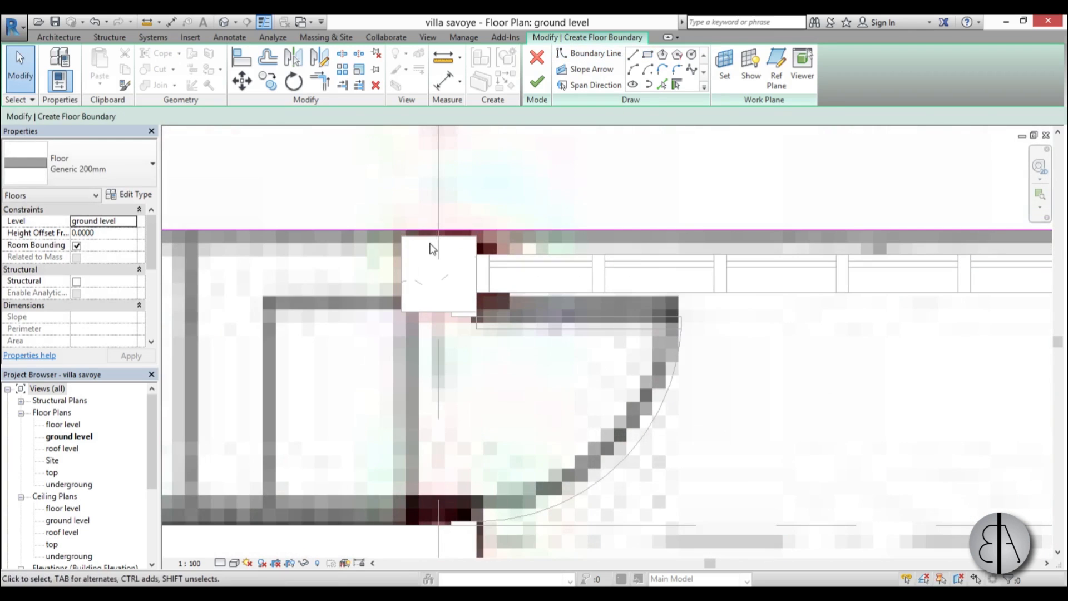
key(a)
key(l)
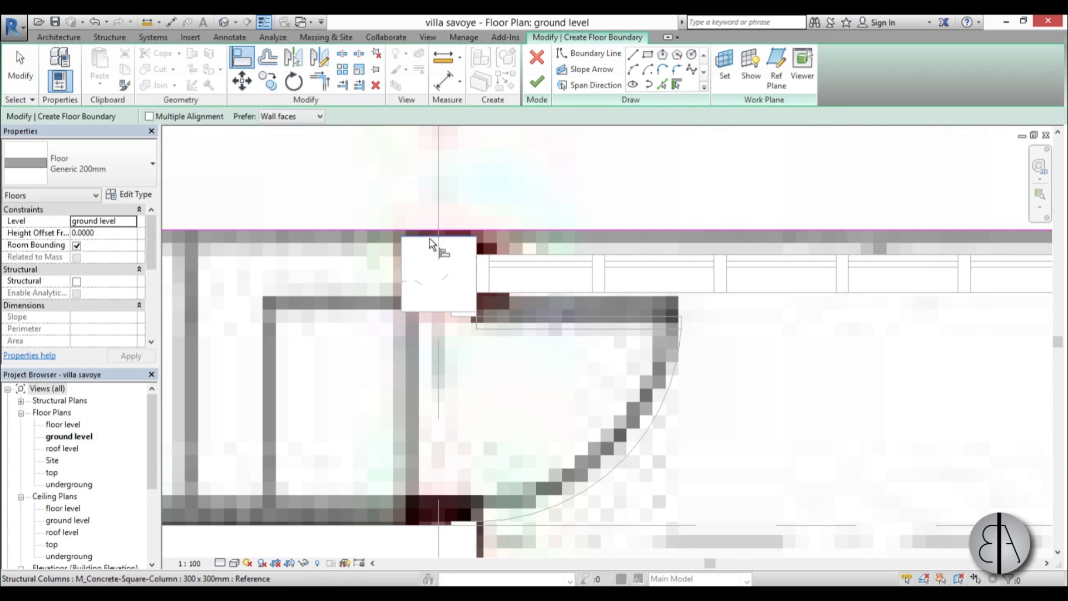
click(429, 238)
click(429, 236)
scroll(429, 236, down, 4)
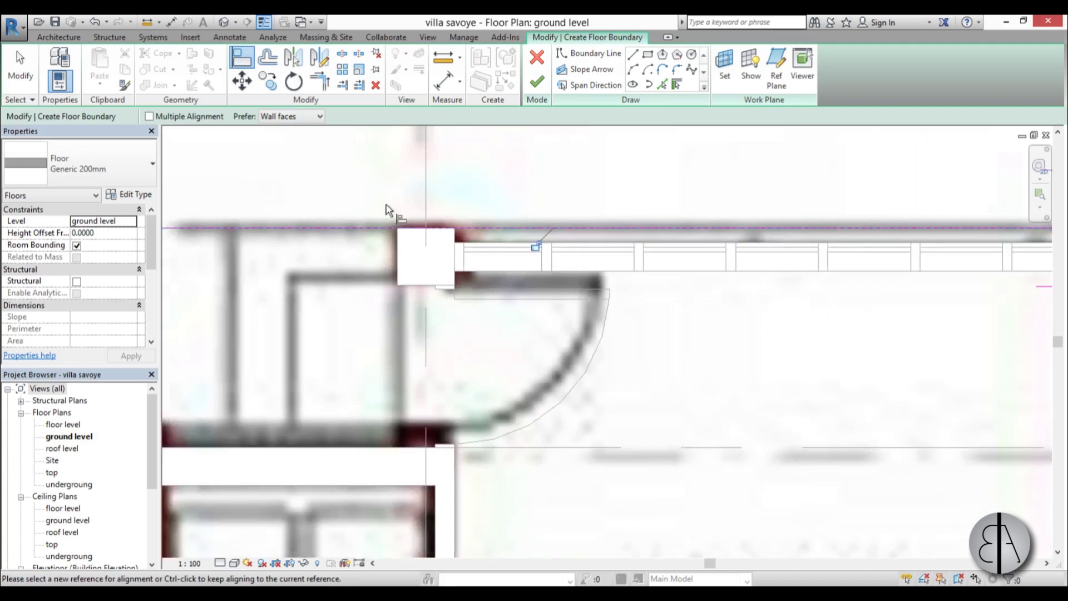
scroll(501, 204, down, 4)
Step: Move the floor's lower boundary line, below grid A, onto the underlay's dashed line
middle_drag(496, 348, 472, 108)
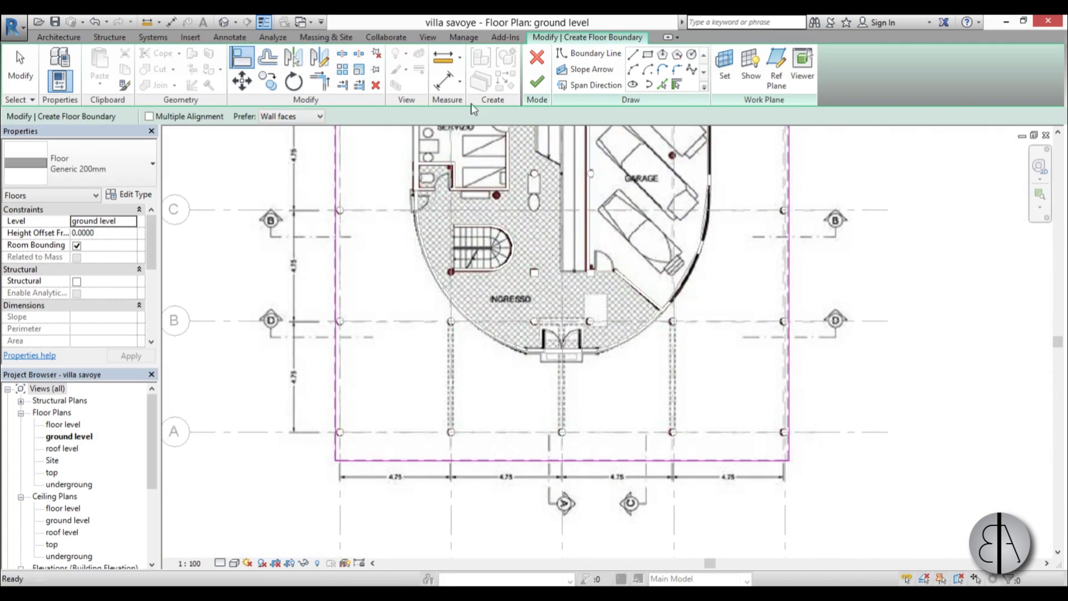
middle_drag(496, 436, 497, 356)
scroll(294, 339, up, 5)
key(Escape)
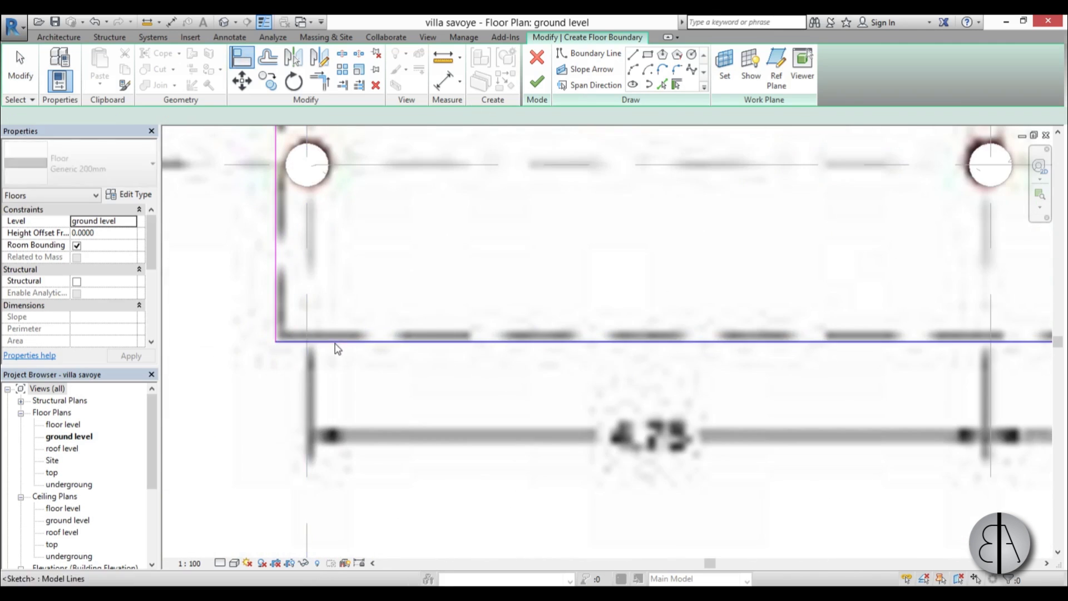
click(337, 333)
drag(336, 329, 336, 336)
scroll(341, 319, down, 3)
middle_drag(354, 314, 423, 434)
key(Escape)
Step: Set the floor's left boundary line 0.15 m from the centre of the leftmost column row
scroll(381, 383, up, 4)
click(376, 352)
scroll(390, 345, down, 3)
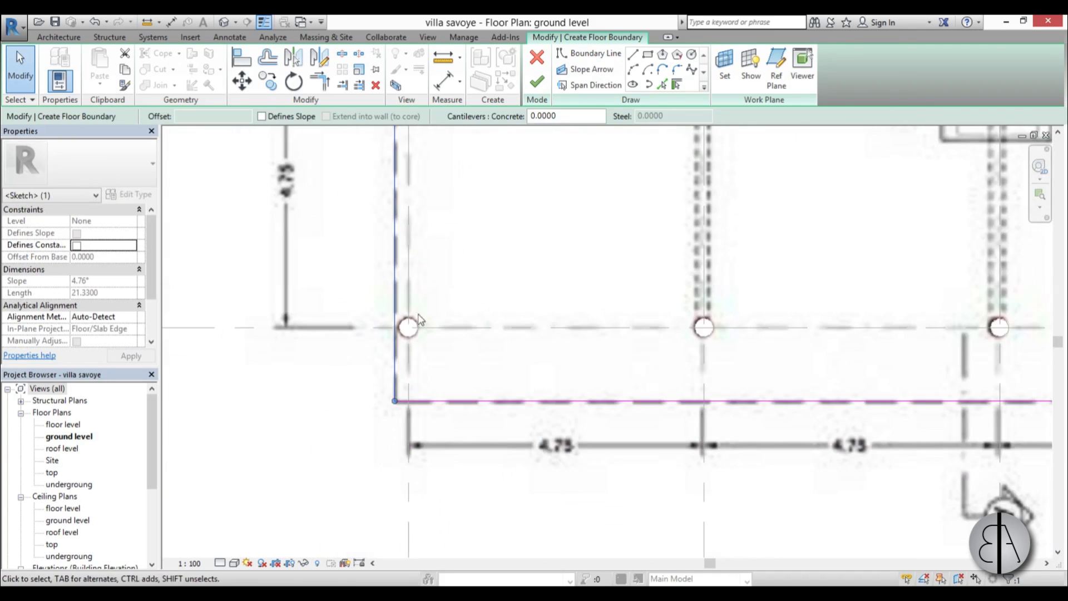
scroll(422, 361, down, 2)
mouse_move(437, 354)
middle_down()
mouse_move(455, 412)
mouse_move(456, 535)
middle_up()
scroll(456, 534, down, 1)
middle_drag(461, 214, 456, 429)
middle_drag(443, 290, 444, 345)
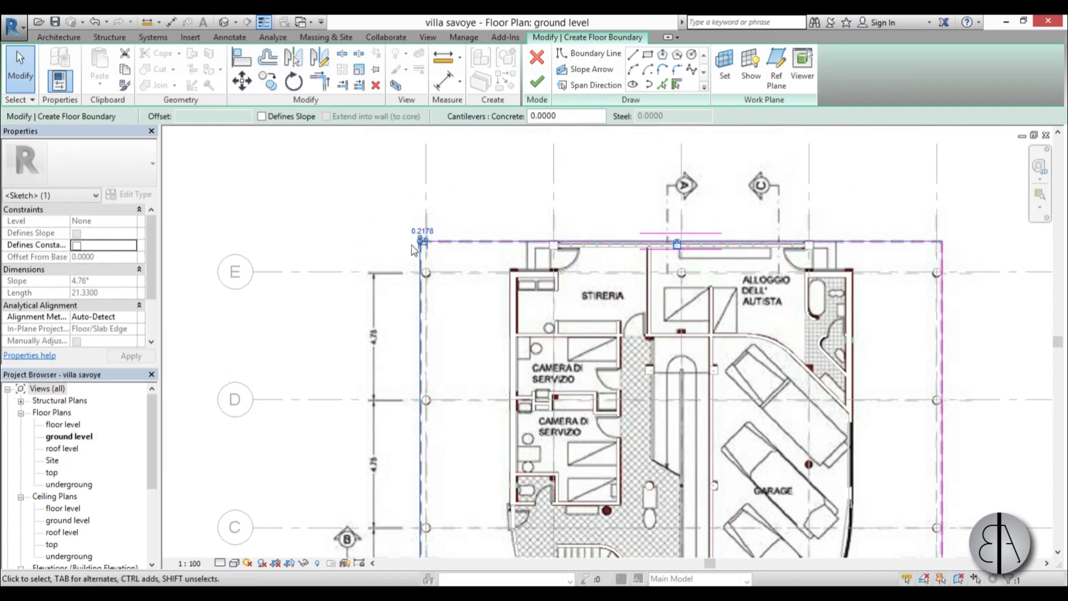
scroll(417, 245, up, 6)
scroll(479, 233, up, 1)
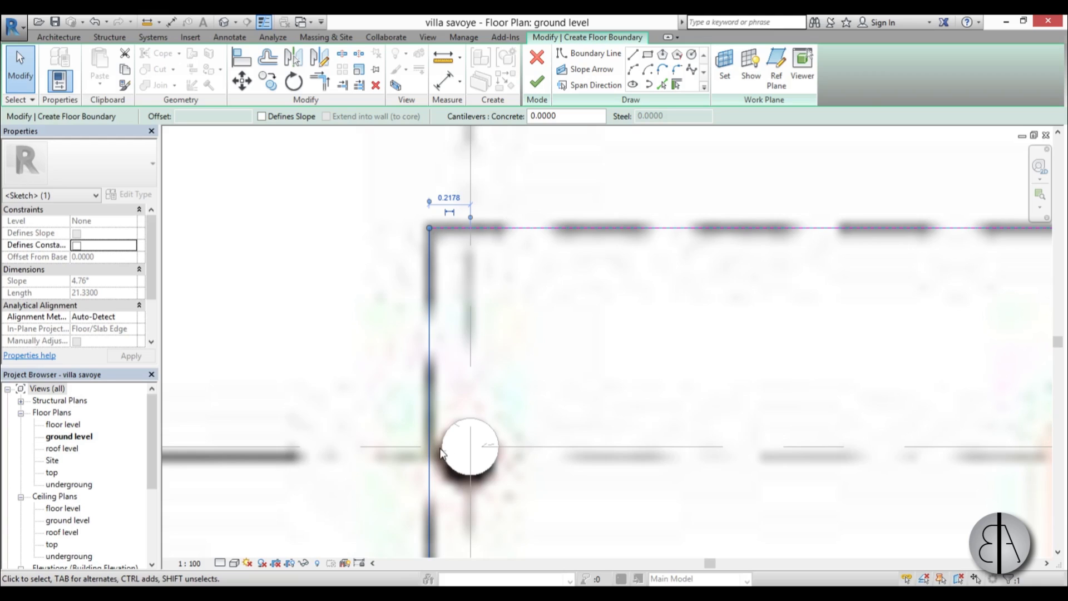
click(449, 200)
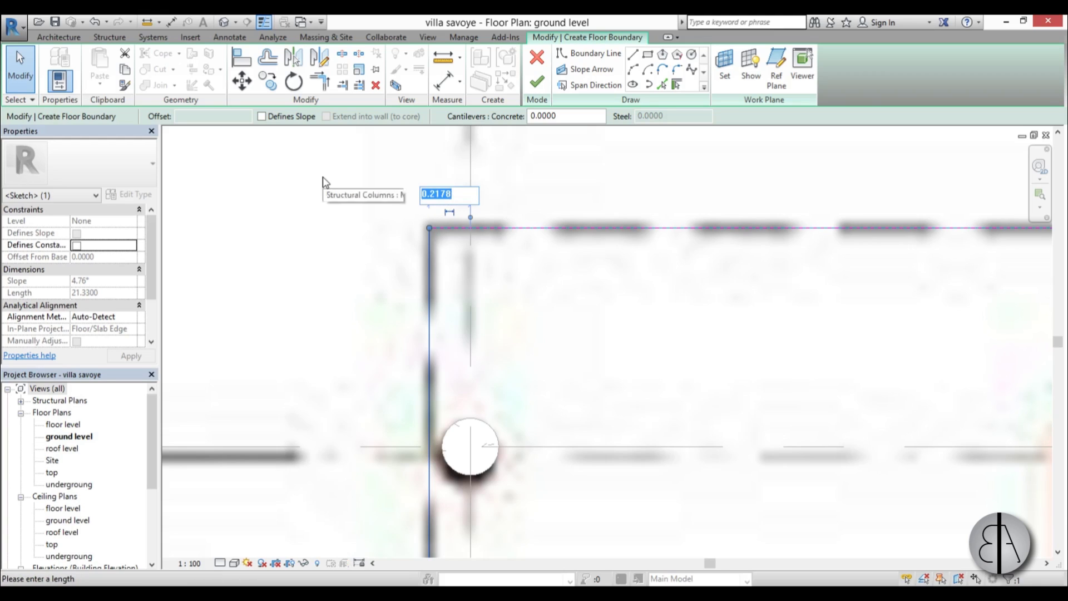
text(.15)
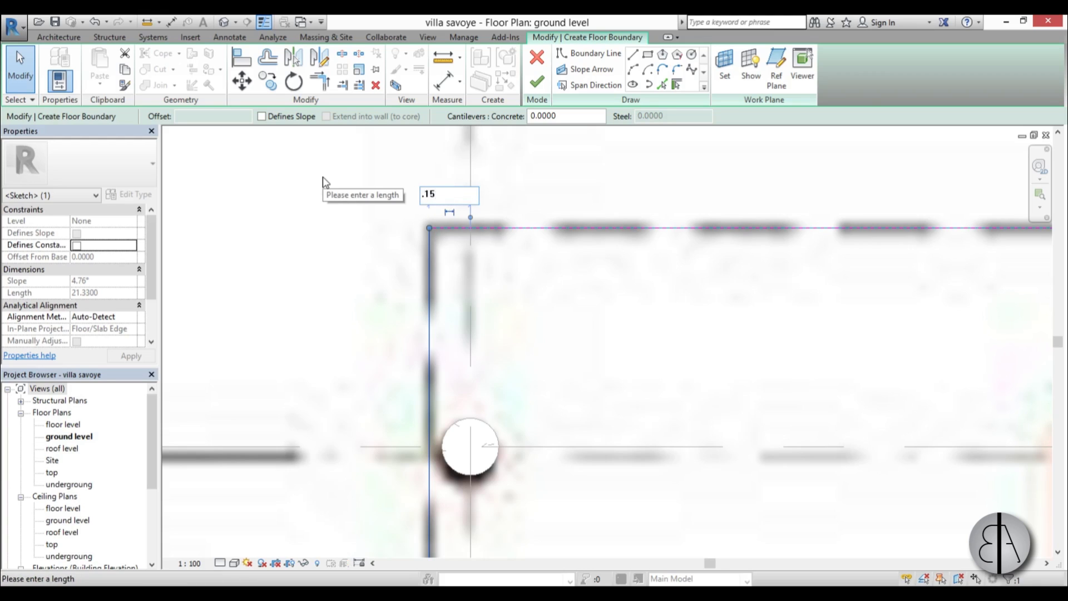
key(Return)
scroll(440, 451, up, 5)
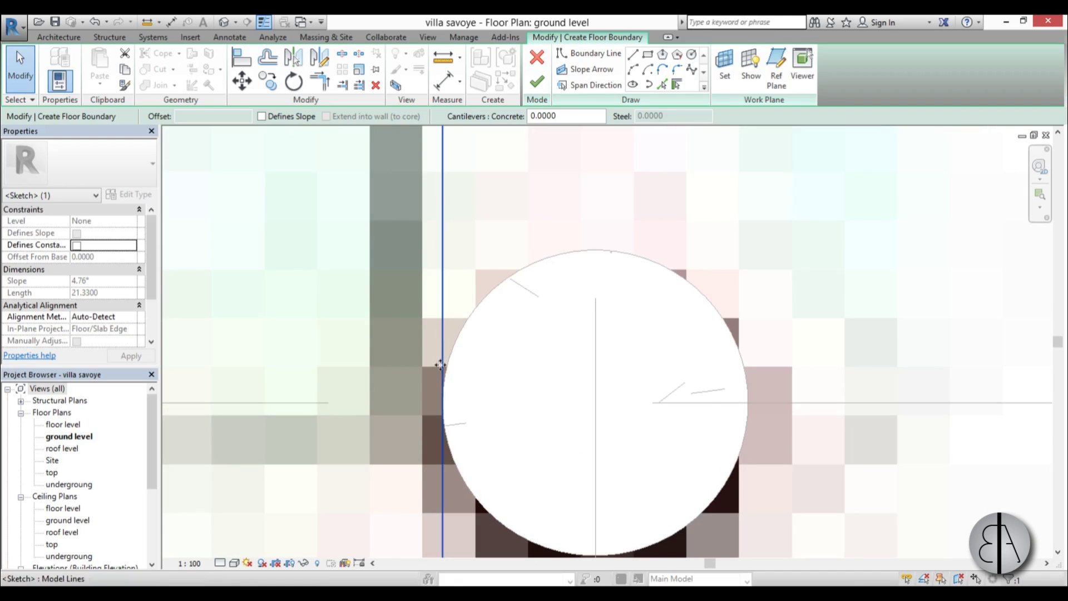
scroll(345, 322, down, 12)
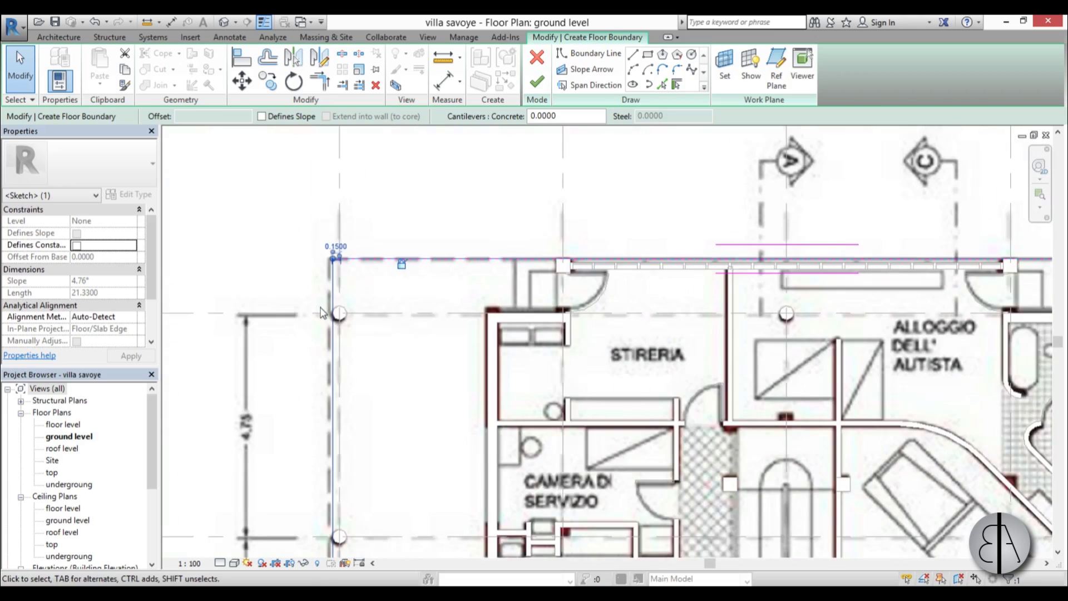
Step: Reference the right boundary line's temporary dimension to the rightmost column gridline and set that distance to 0.15 m
middle_drag(682, 417, 627, 115)
scroll(635, 334, up, 3)
click(602, 259)
scroll(599, 196, up, 3)
scroll(598, 196, down, 4)
scroll(591, 474, up, 3)
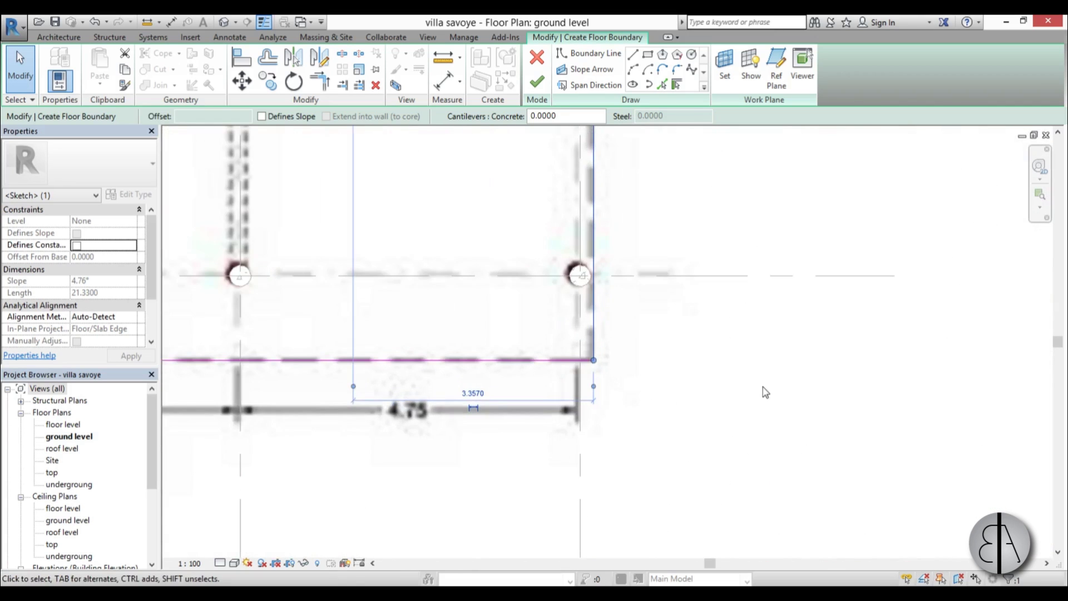
scroll(764, 388, down, 2)
scroll(592, 395, up, 2)
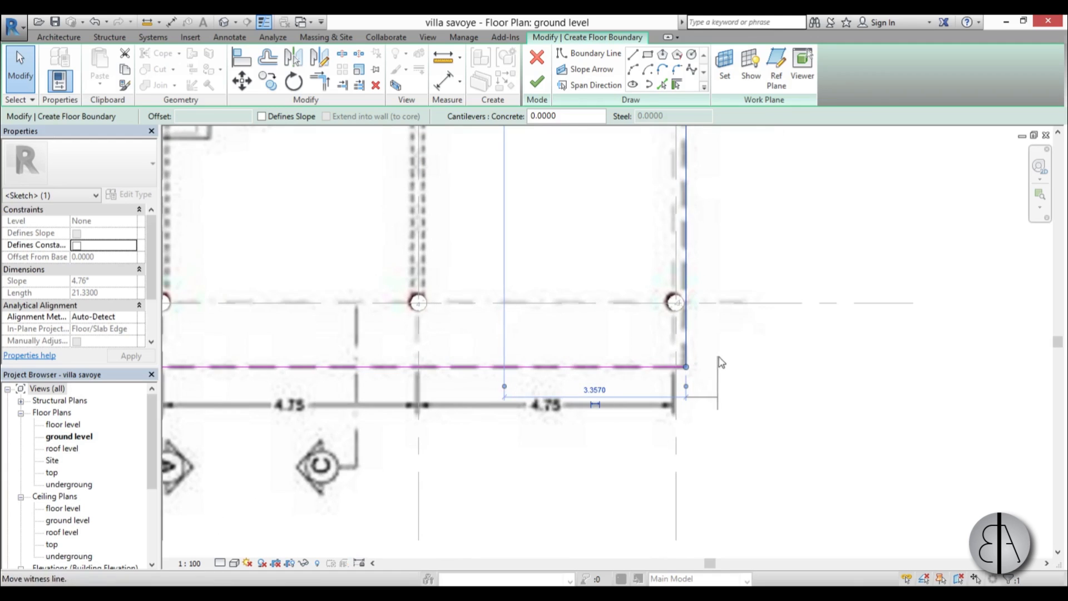
scroll(700, 364, up, 2)
drag(718, 357, 655, 350)
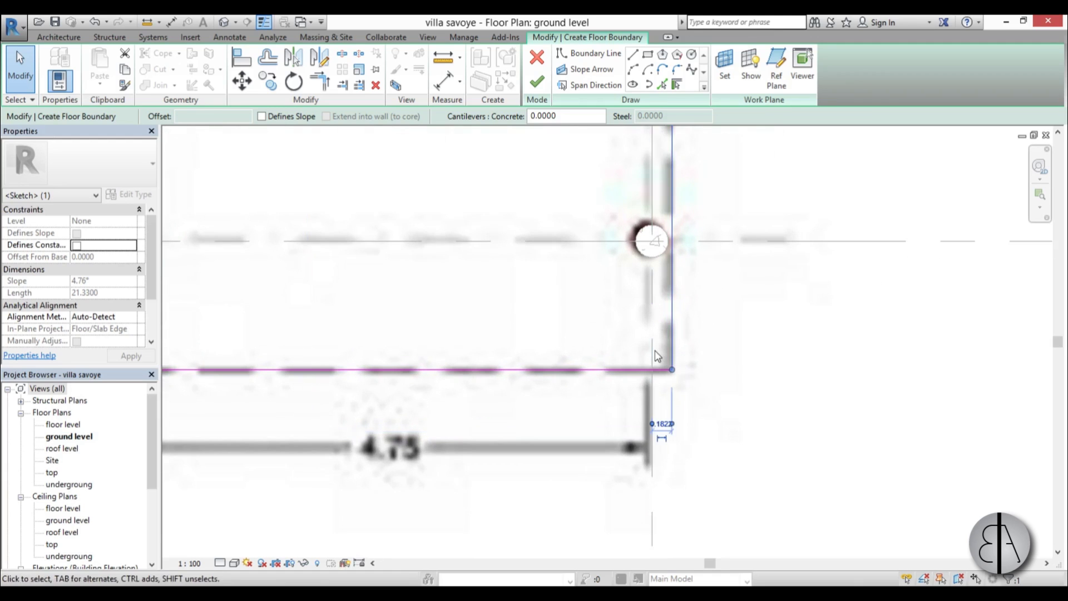
scroll(656, 351, up, 2)
click(637, 435)
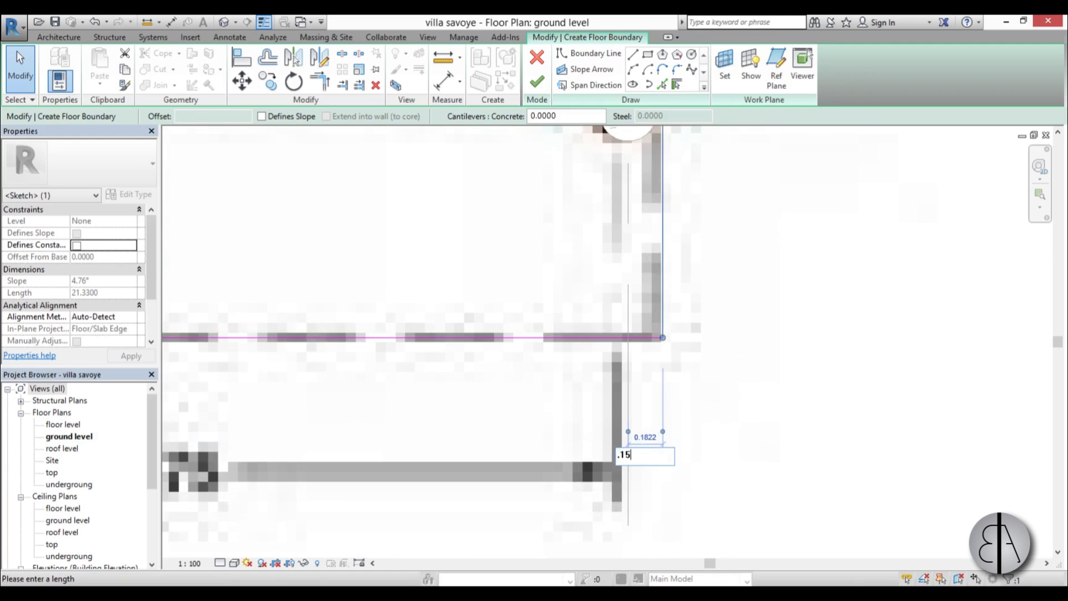
text(.15)
key(Return)
scroll(489, 389, down, 5)
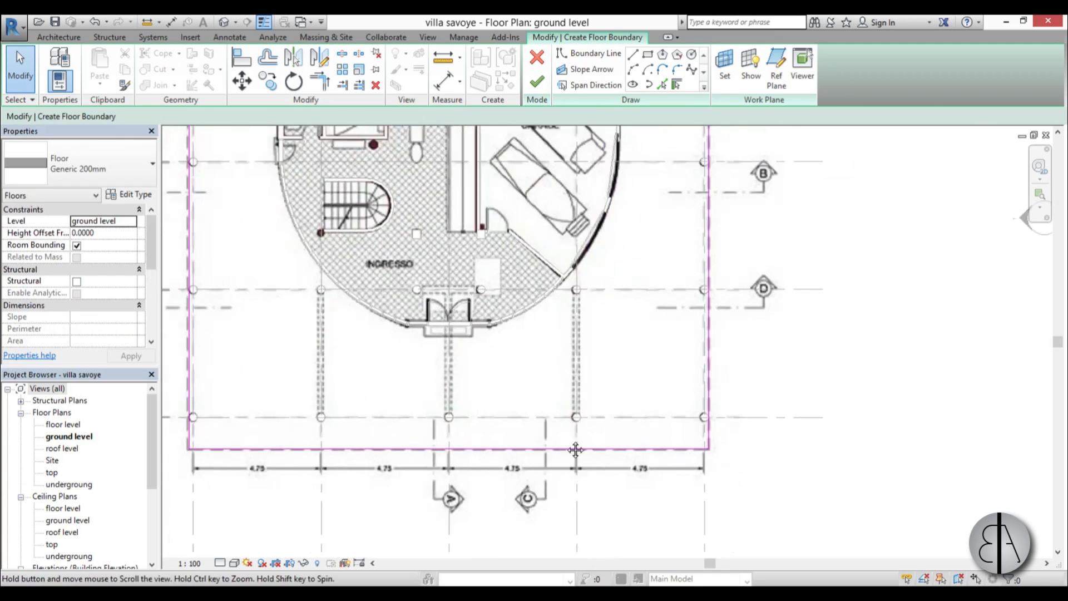
Step: Pick the inner faces of the U-shaped stair walls as floor boundary lines for the stair opening
scroll(533, 403, down, 3)
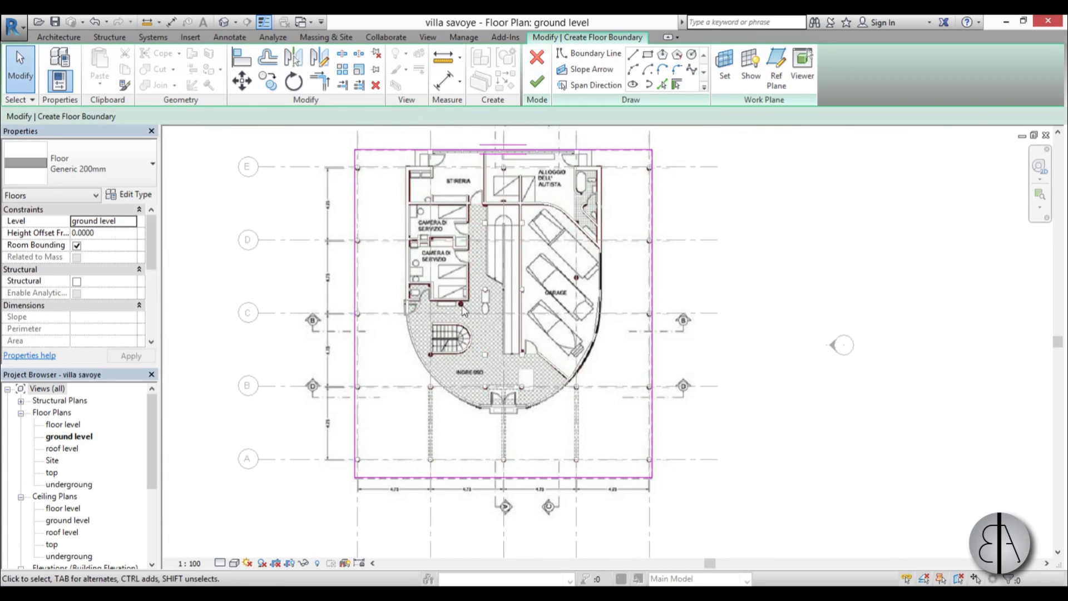
scroll(440, 333, up, 6)
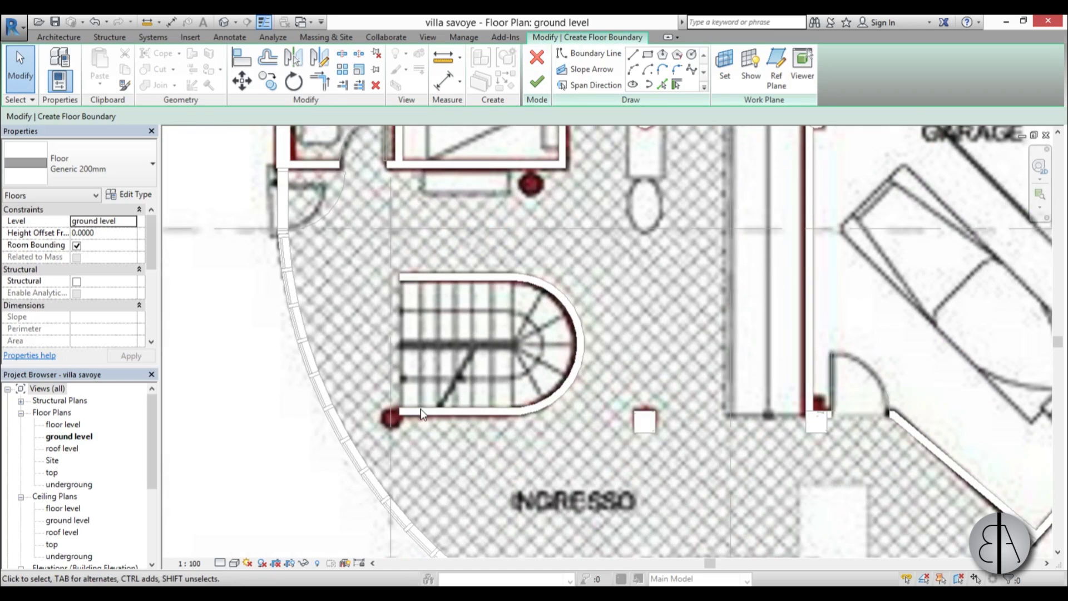
scroll(461, 373, up, 1)
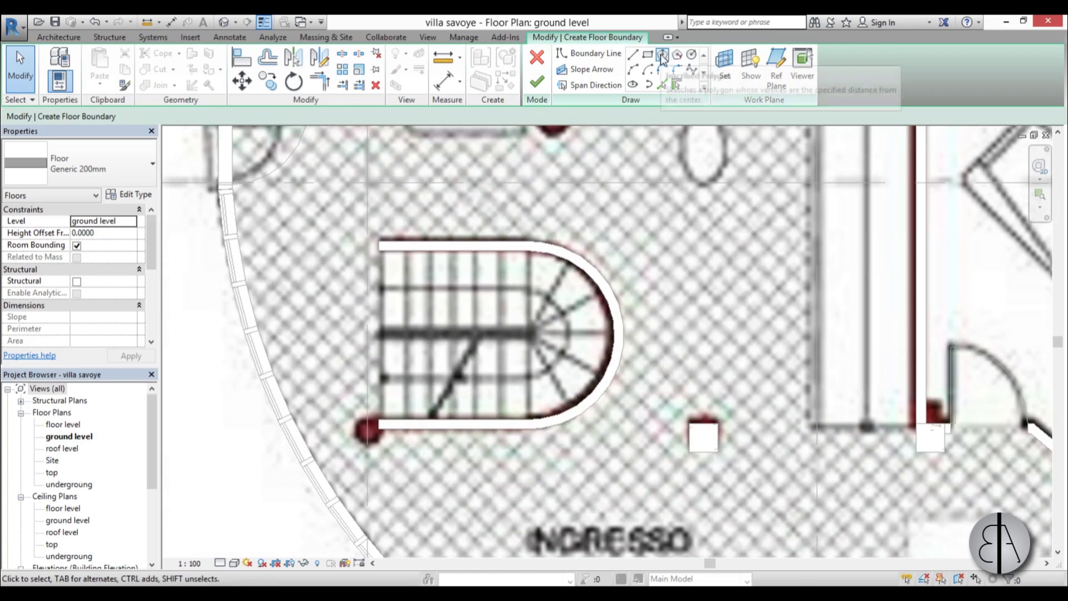
click(665, 86)
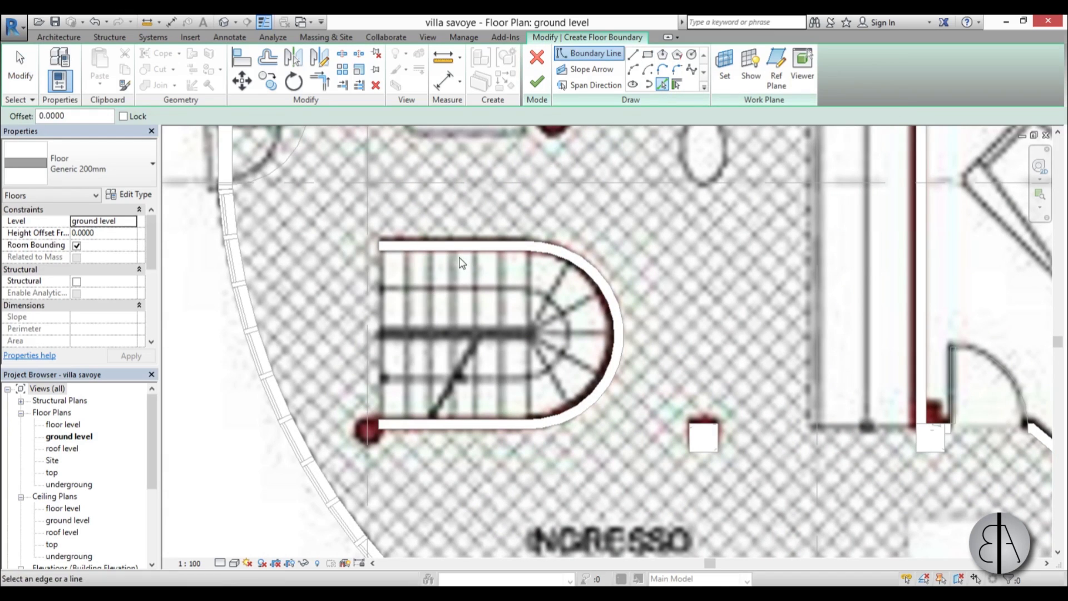
click(545, 261)
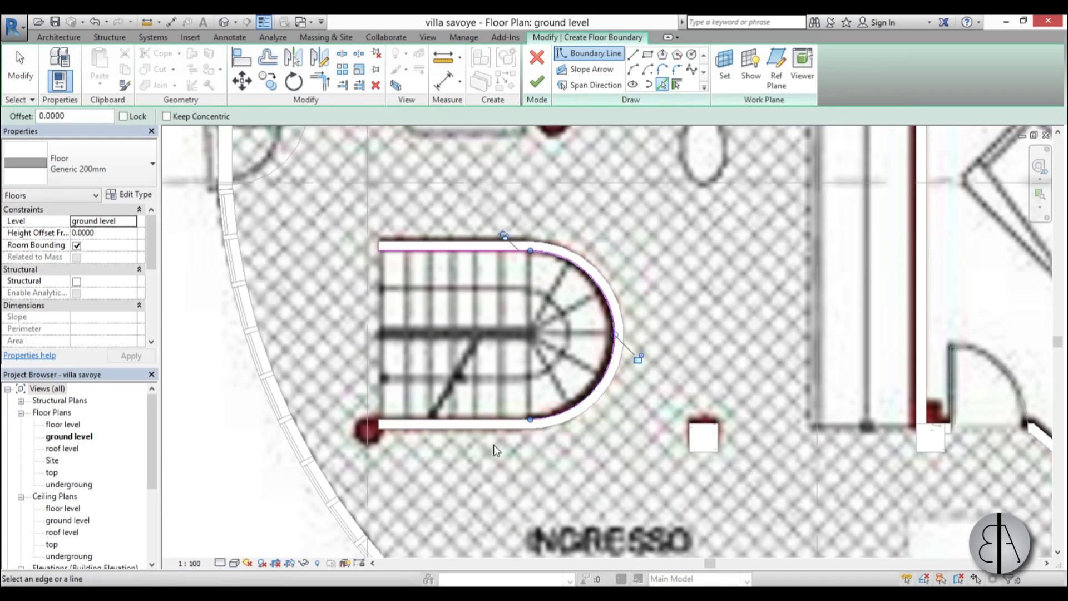
click(443, 425)
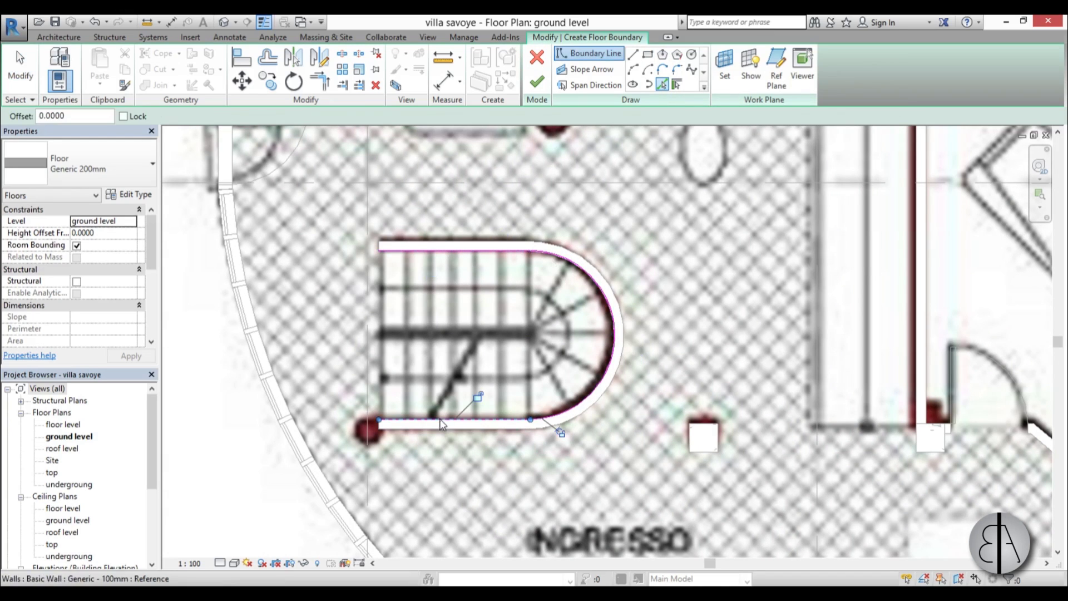
Step: Close the stair opening with a straight boundary line across its open end and finish the floor sketch
click(633, 54)
click(379, 419)
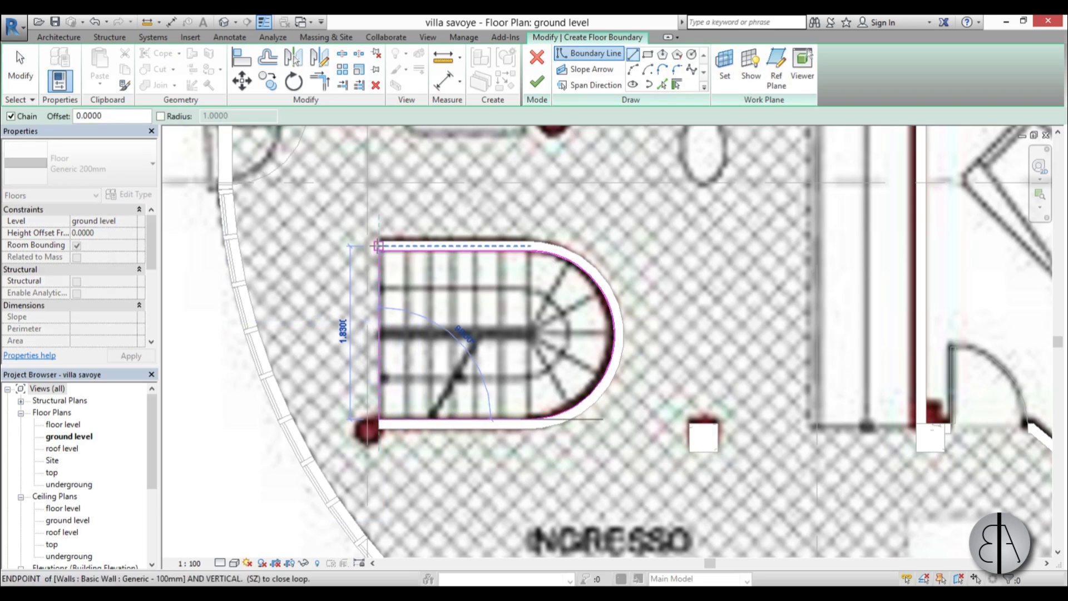
click(379, 245)
click(536, 92)
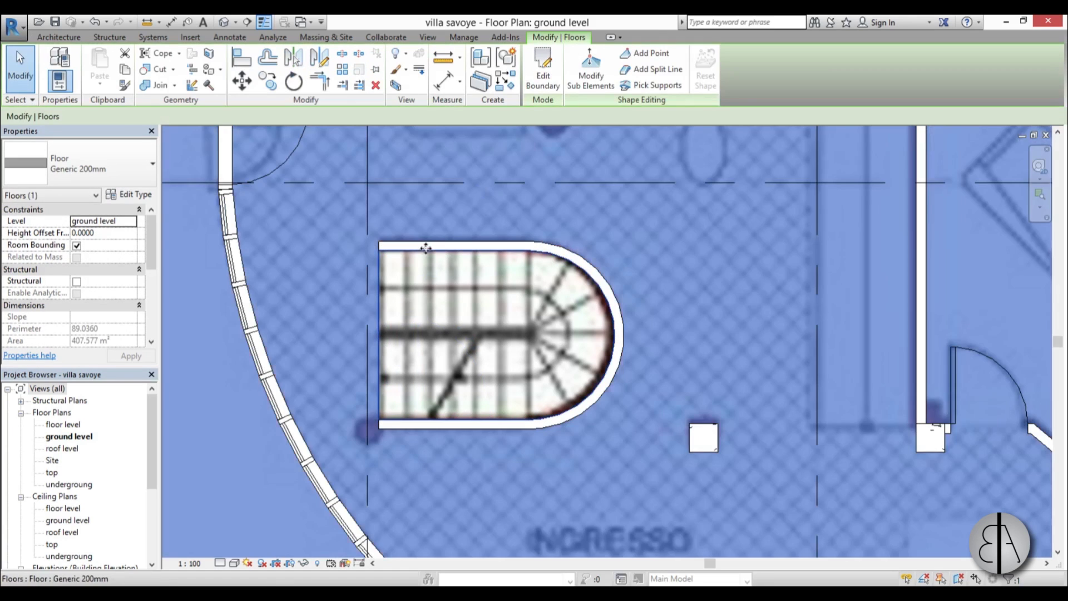
scroll(514, 318, down, 5)
middle_drag(475, 418, 478, 371)
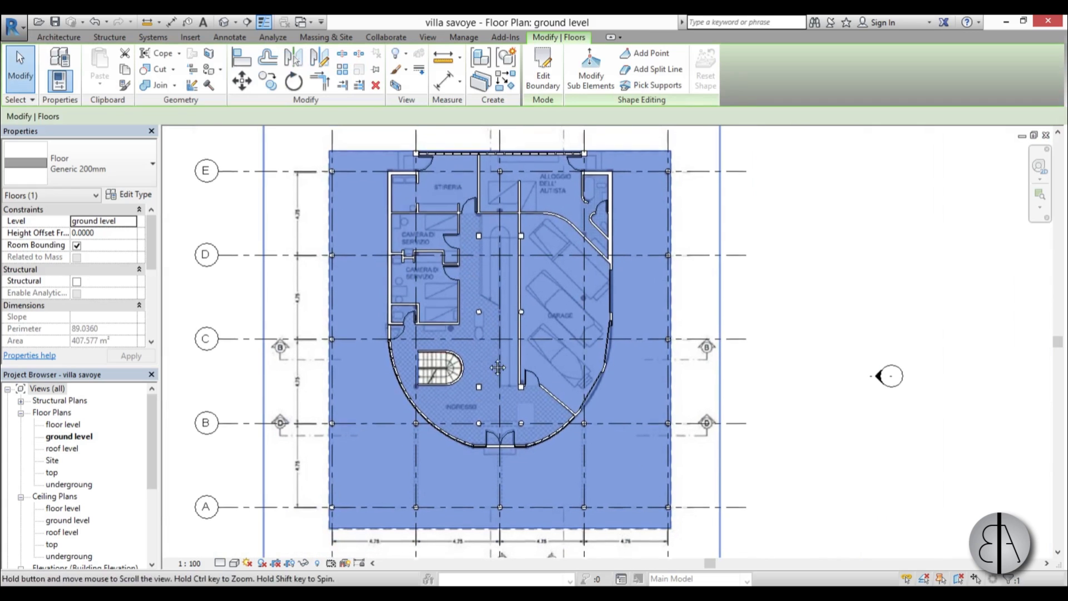
click(817, 316)
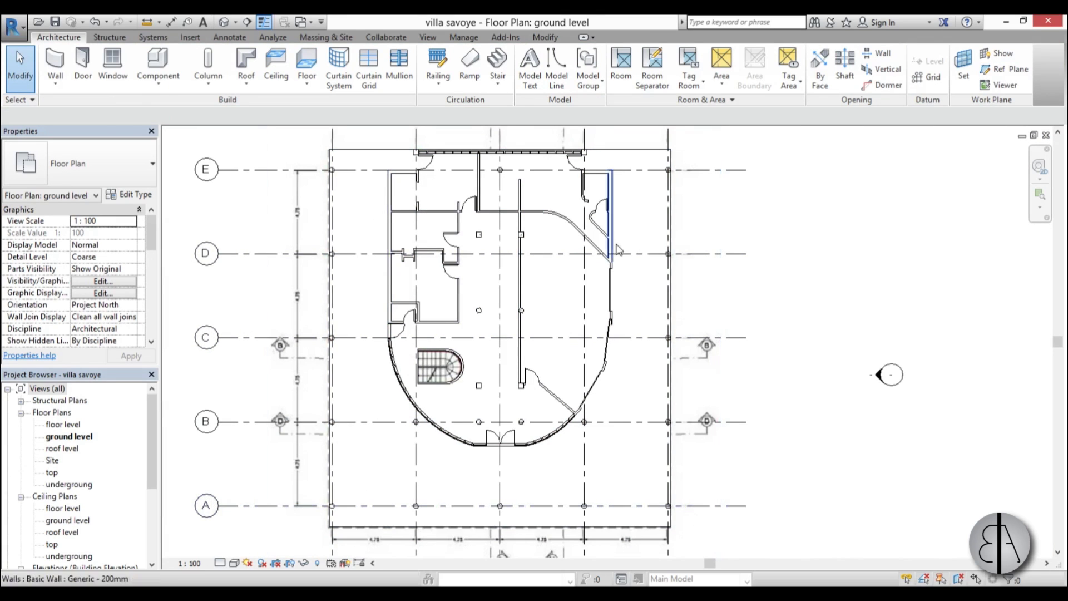
Step: Override the floor's graphics by element in this view, setting its surface transparency to 59
click(362, 150)
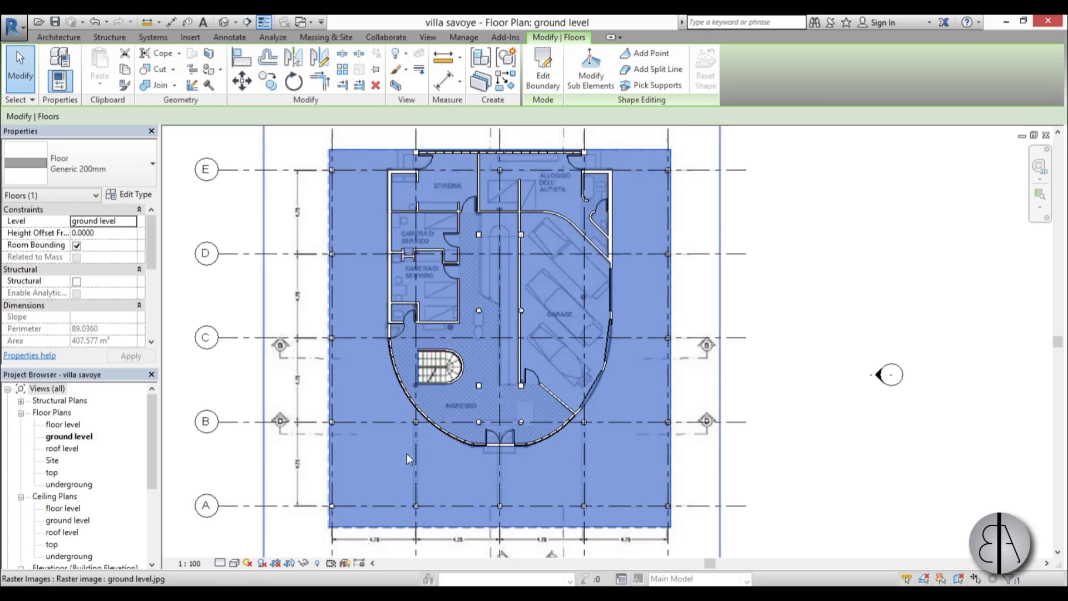
right_click(784, 302)
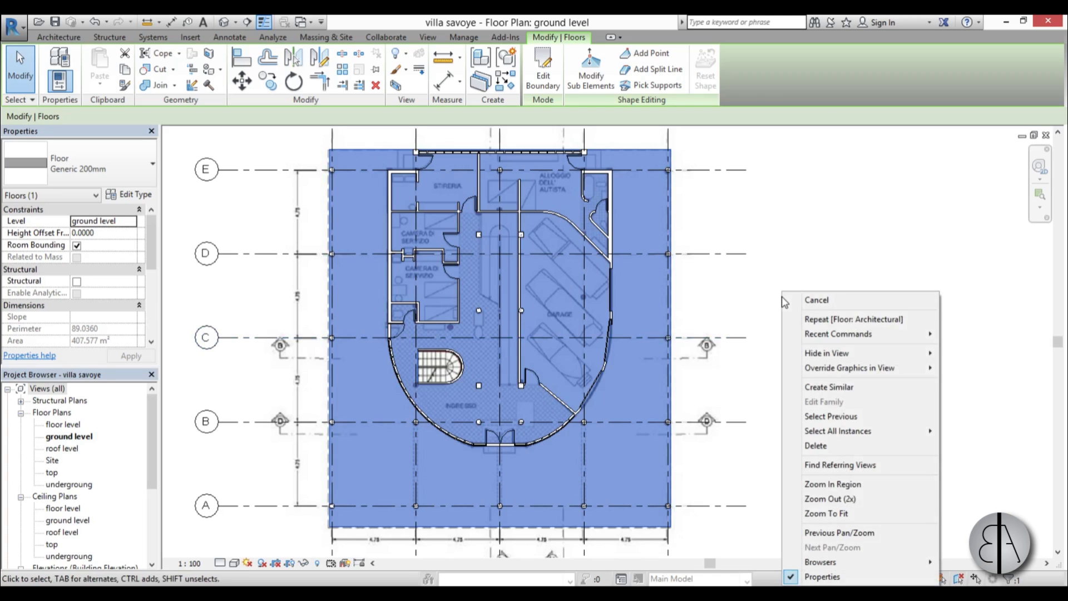
mouse_move(824, 370)
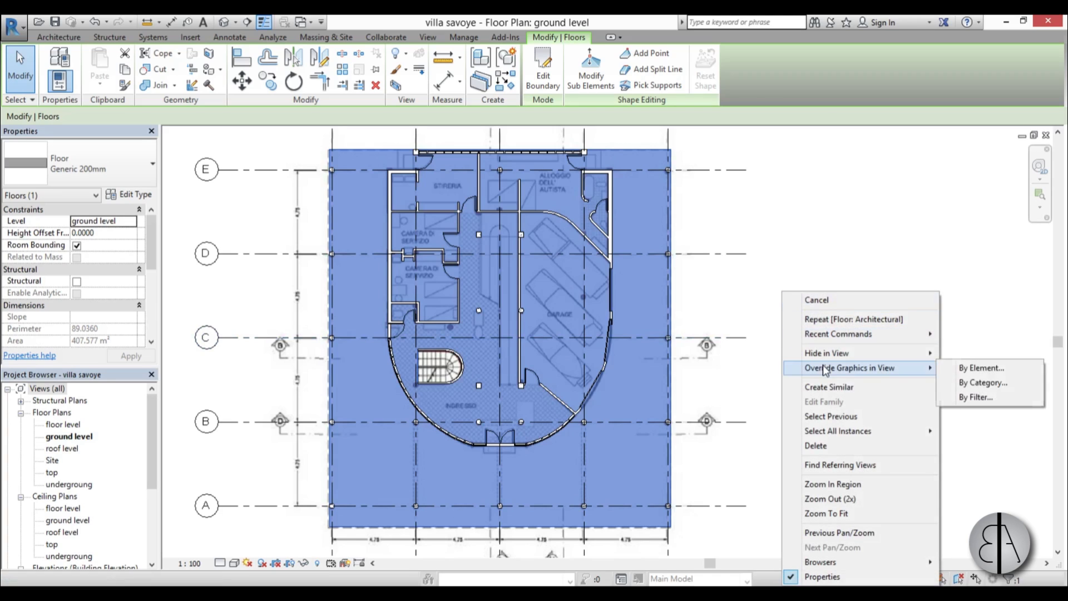
click(974, 375)
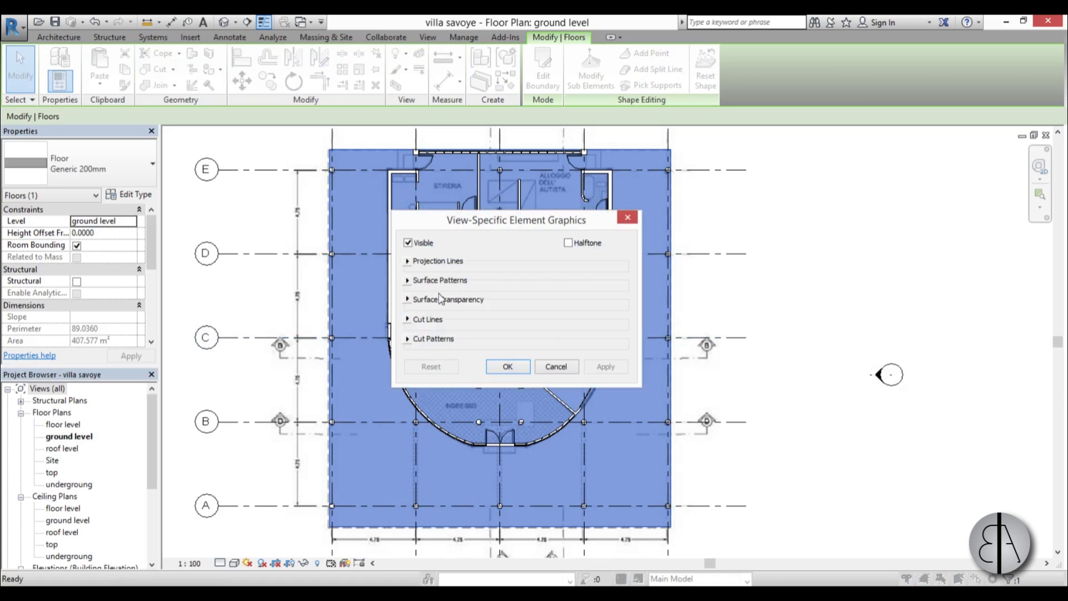
click(408, 300)
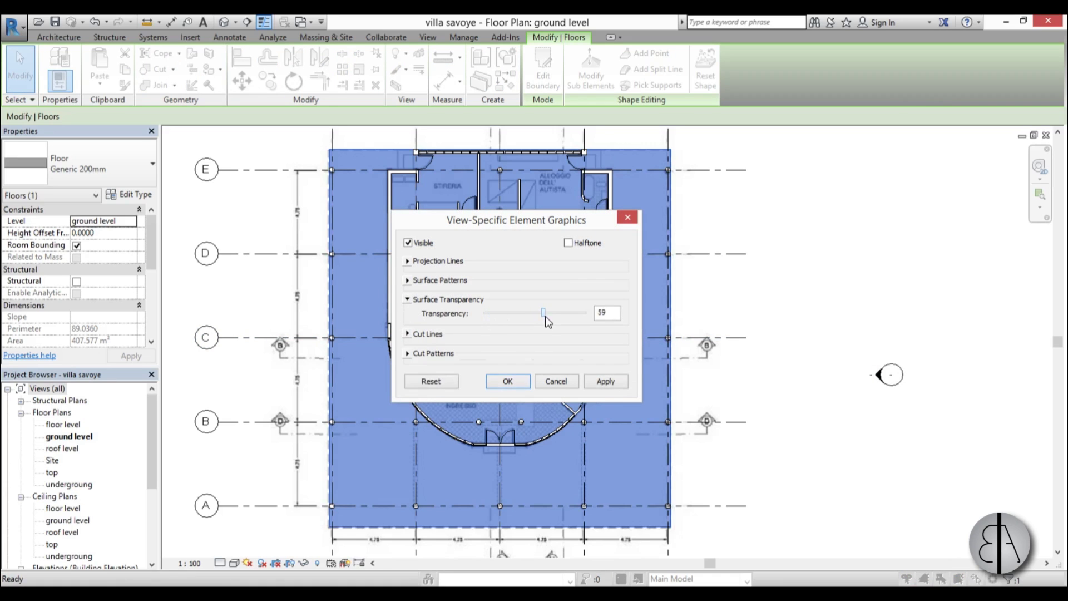
click(599, 382)
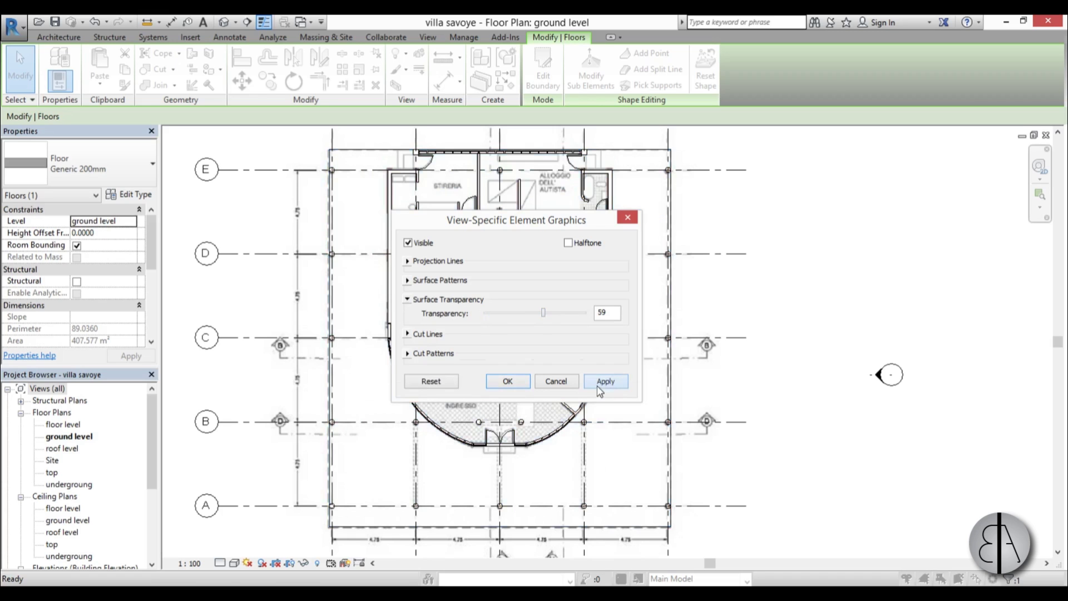
click(507, 381)
click(829, 337)
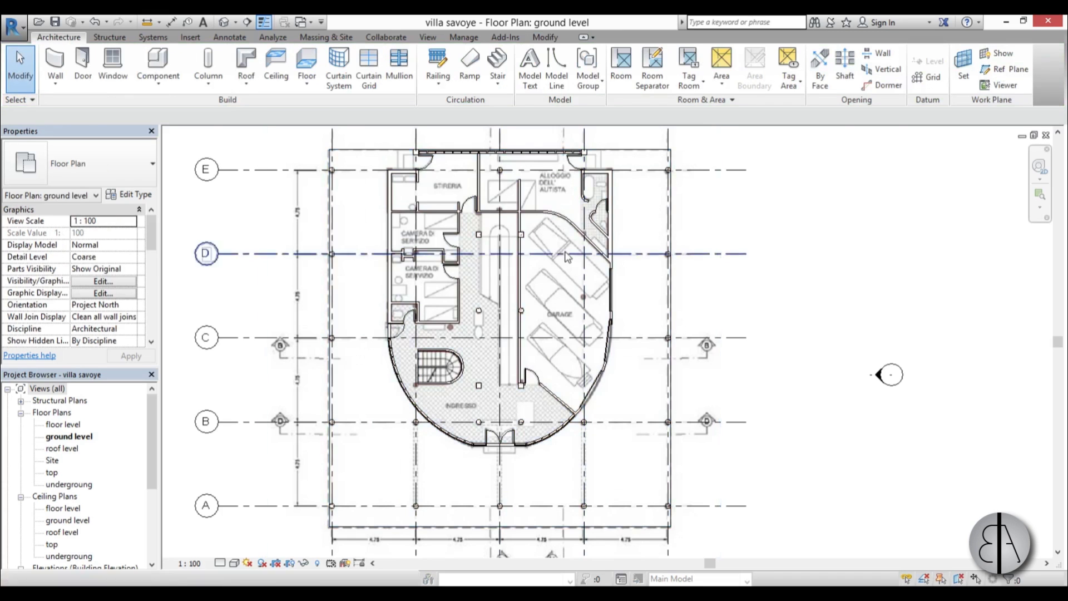
scroll(553, 262, up, 3)
scroll(472, 368, down, 4)
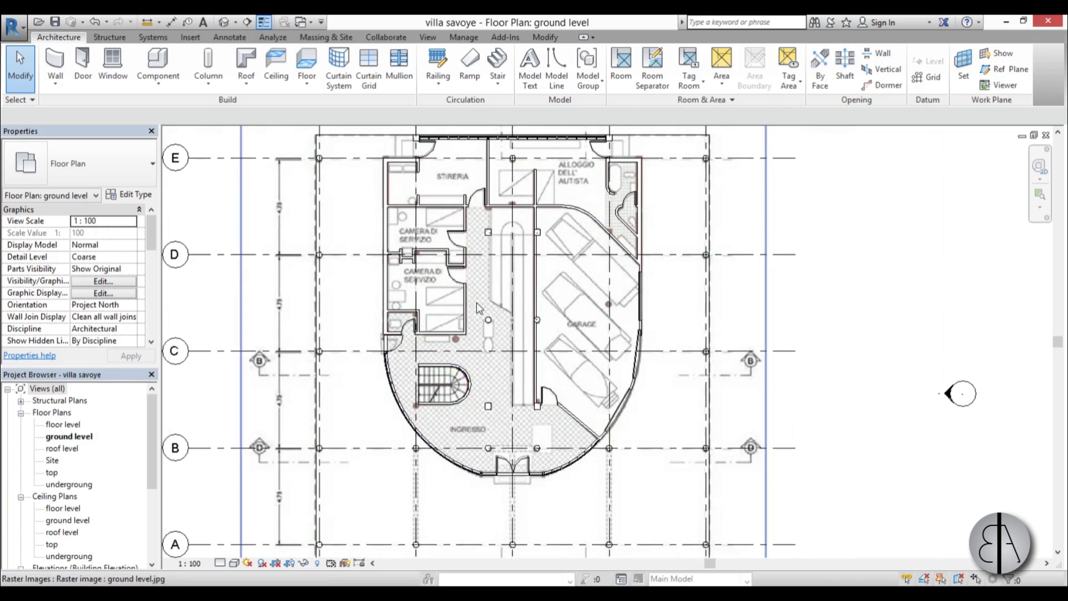
scroll(476, 302, down, 1)
click(359, 179)
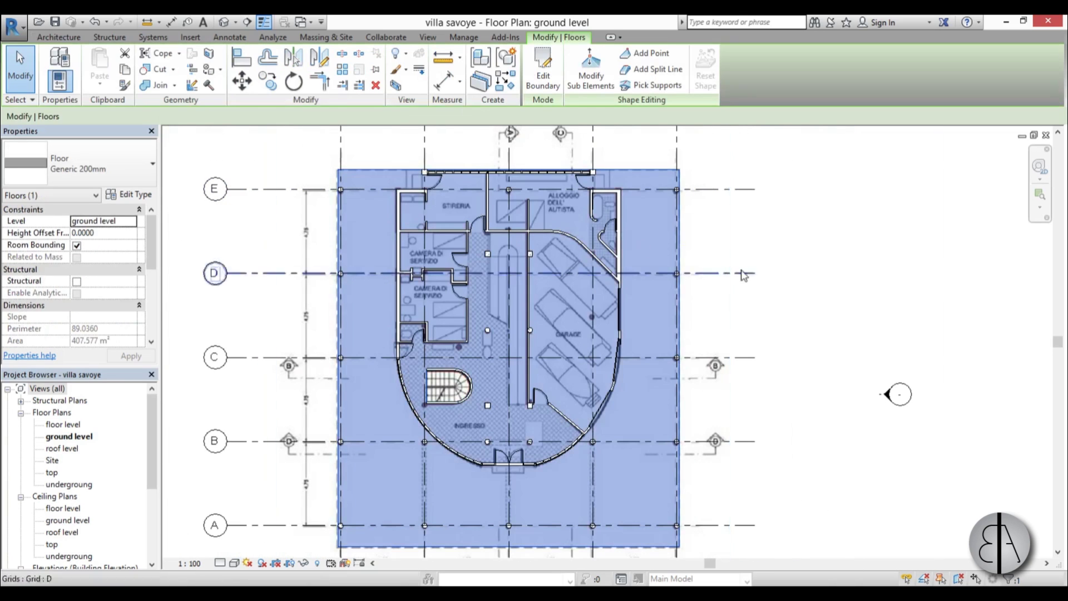
key(Escape)
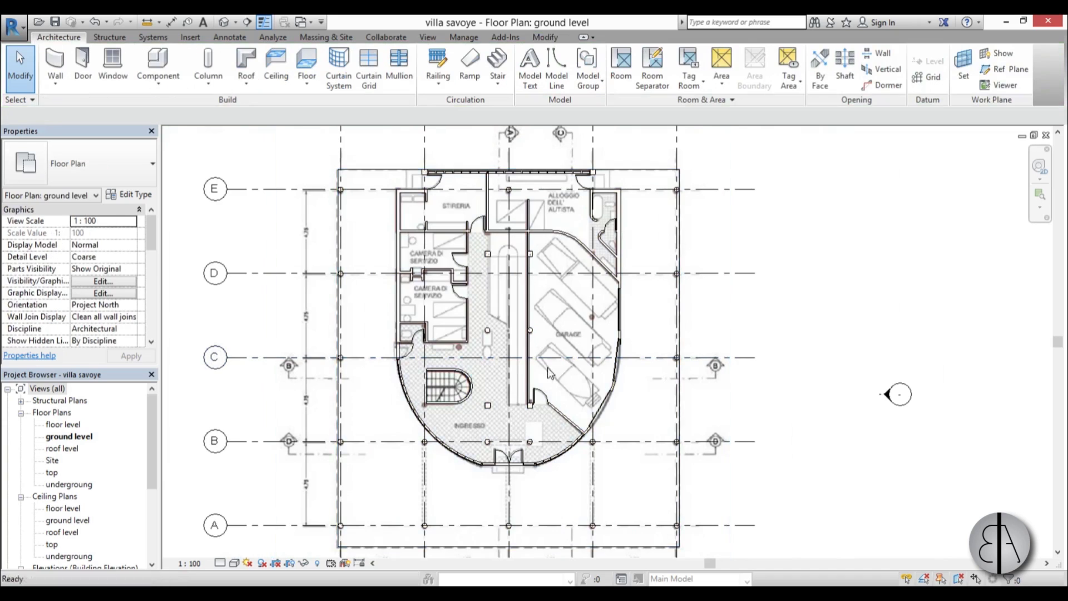
click(632, 171)
right_click(787, 290)
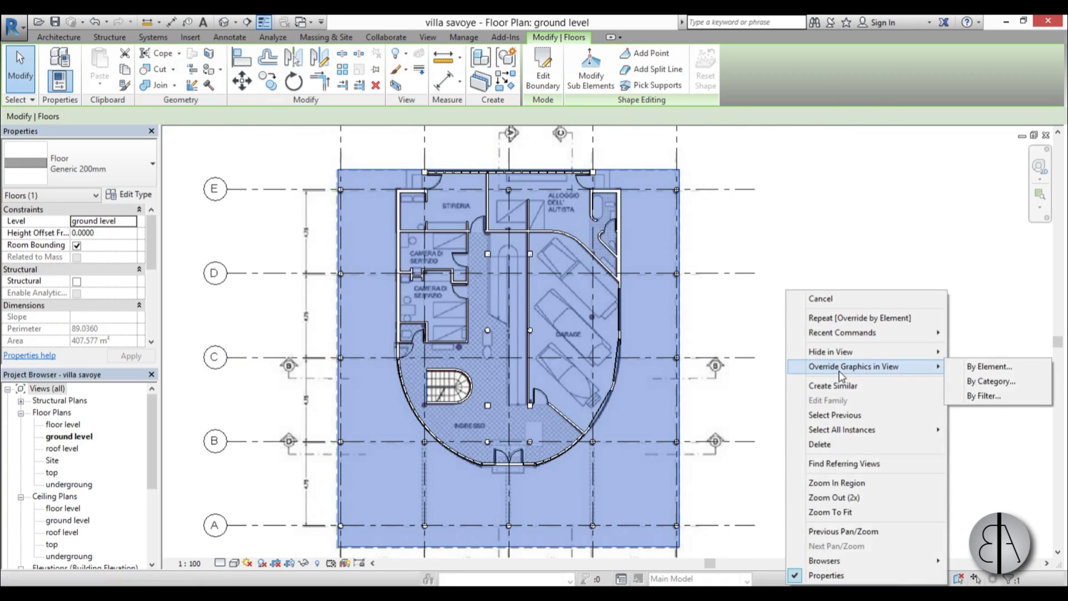
click(838, 226)
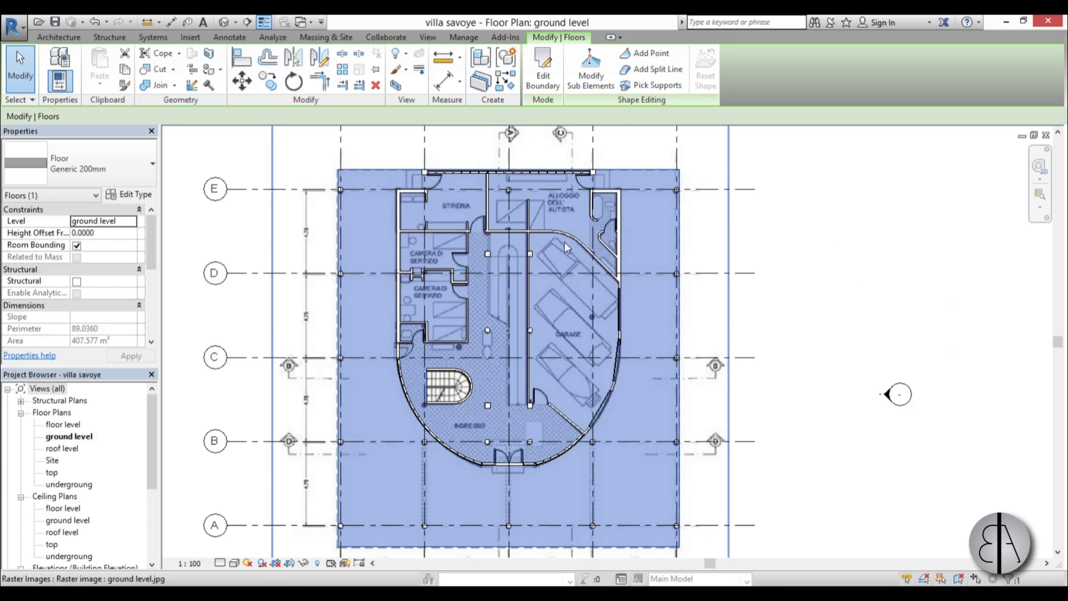
middle_drag(530, 338, 530, 331)
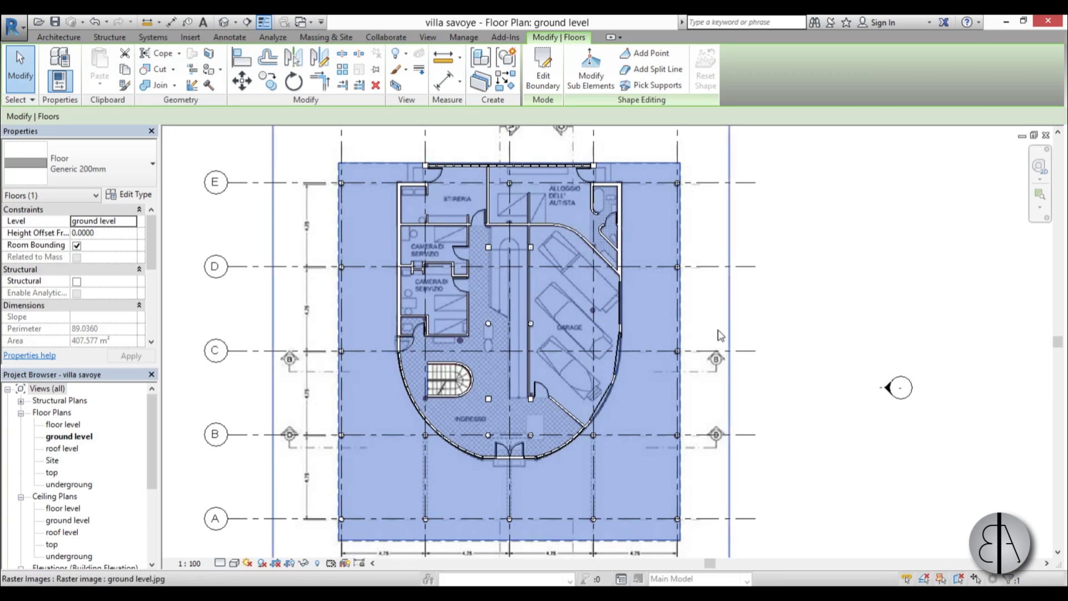
click(763, 400)
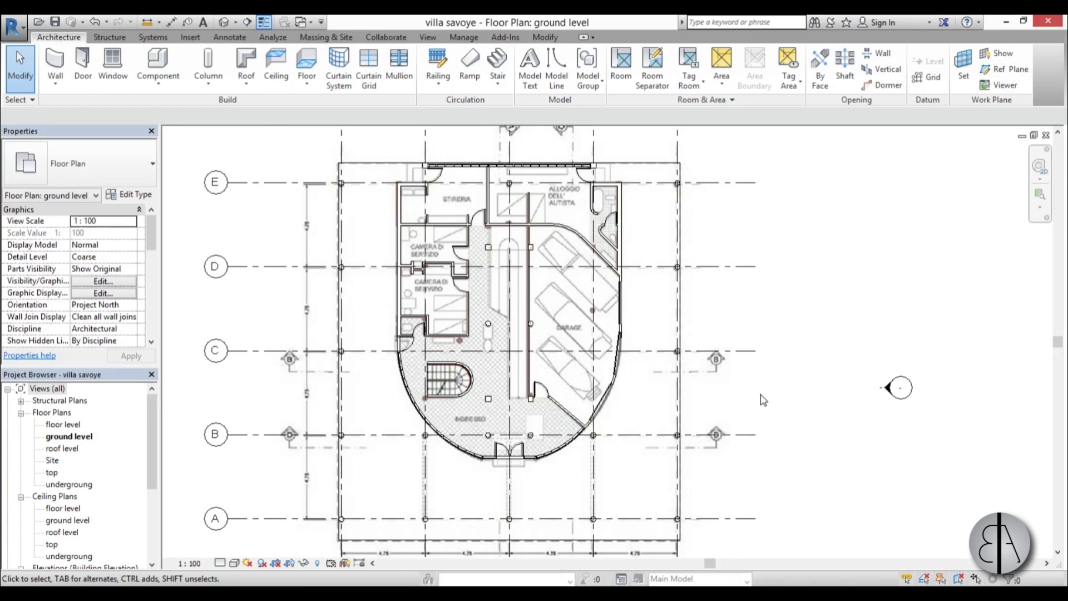
Step: Open the default 3D view and examine the floor slab, columns and walls from the front and from above
click(223, 24)
shift+middle_drag(718, 523, 740, 429)
scroll(745, 306, up, 2)
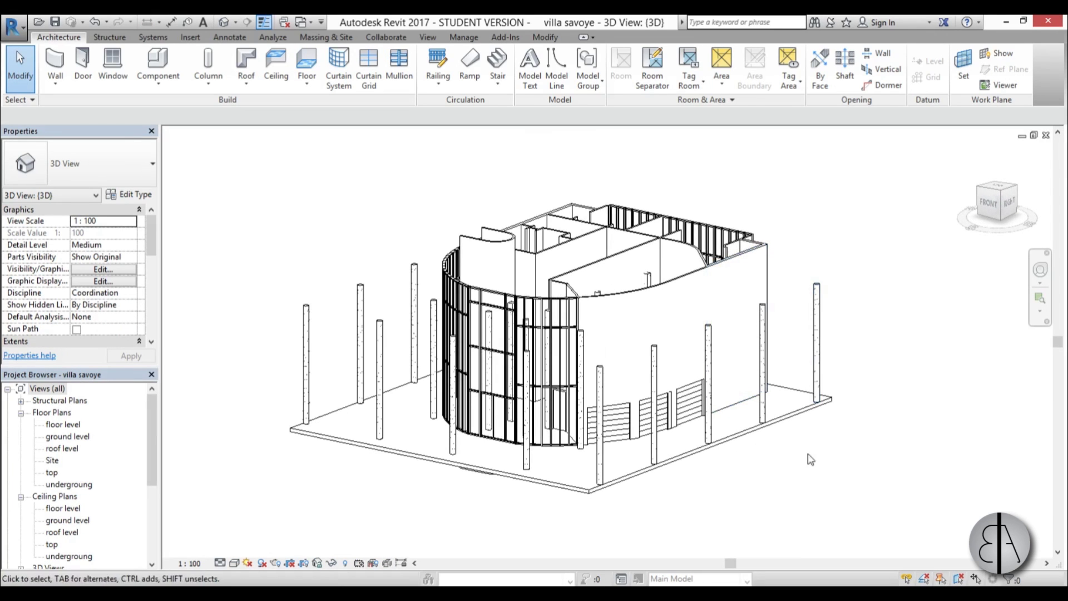
shift+middle_drag(811, 460, 790, 534)
scroll(504, 328, up, 2)
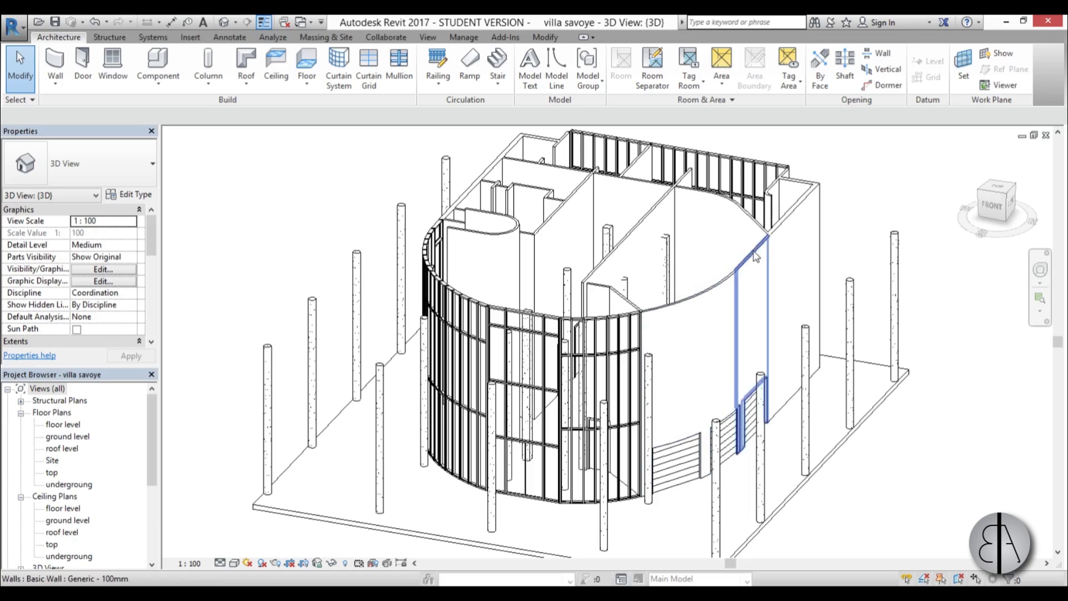
shift+middle_drag(730, 286, 695, 297)
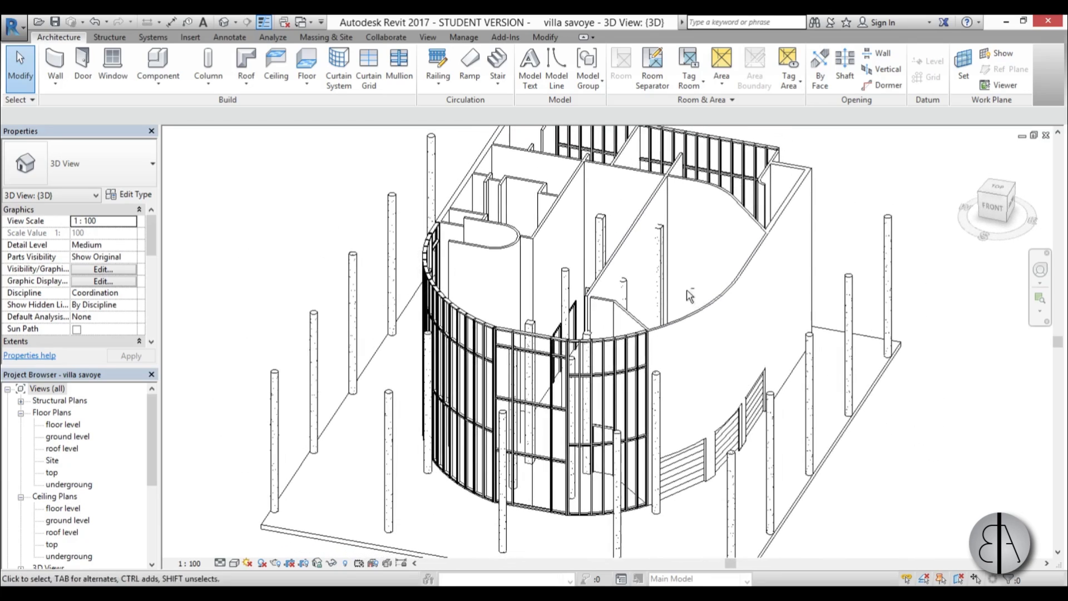
Step: Return to the ground level floor plan, select the whole building and filter the selection to walls only
double_click(68, 436)
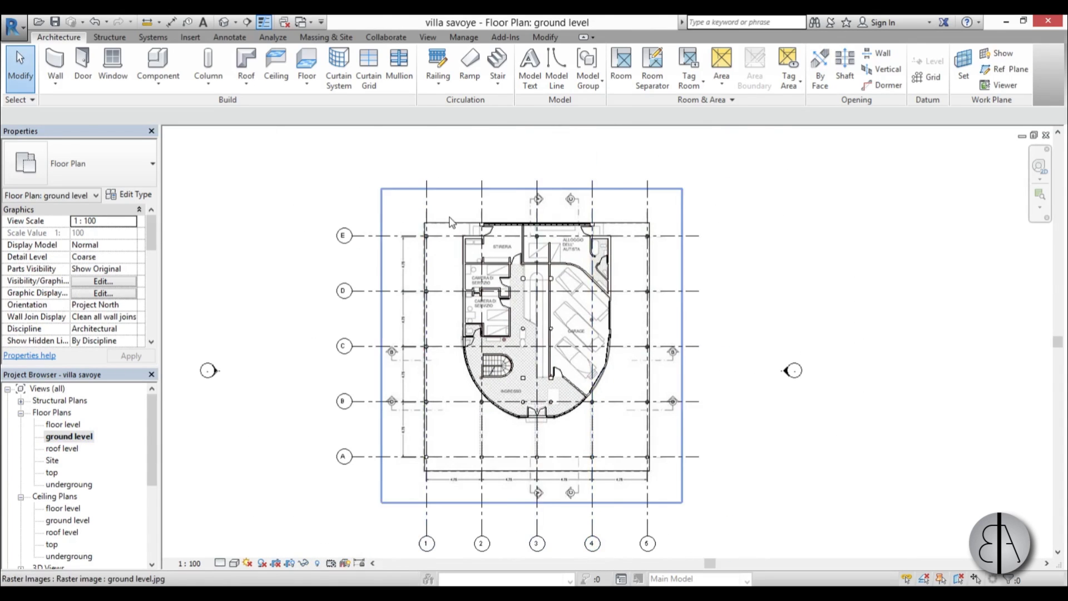
scroll(451, 222, up, 1)
drag(327, 154, 746, 552)
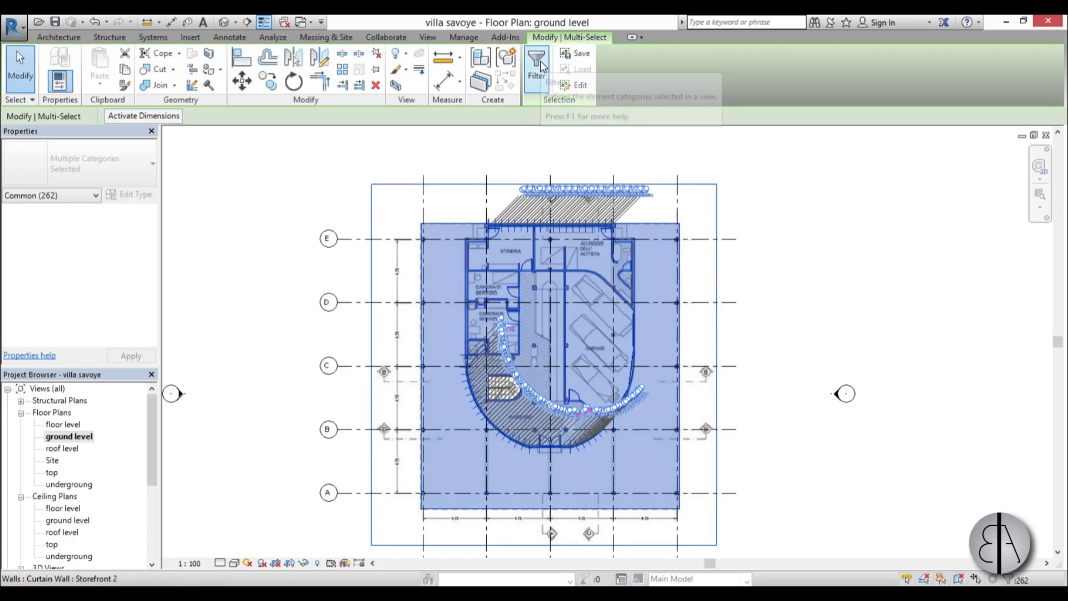
click(536, 64)
click(697, 302)
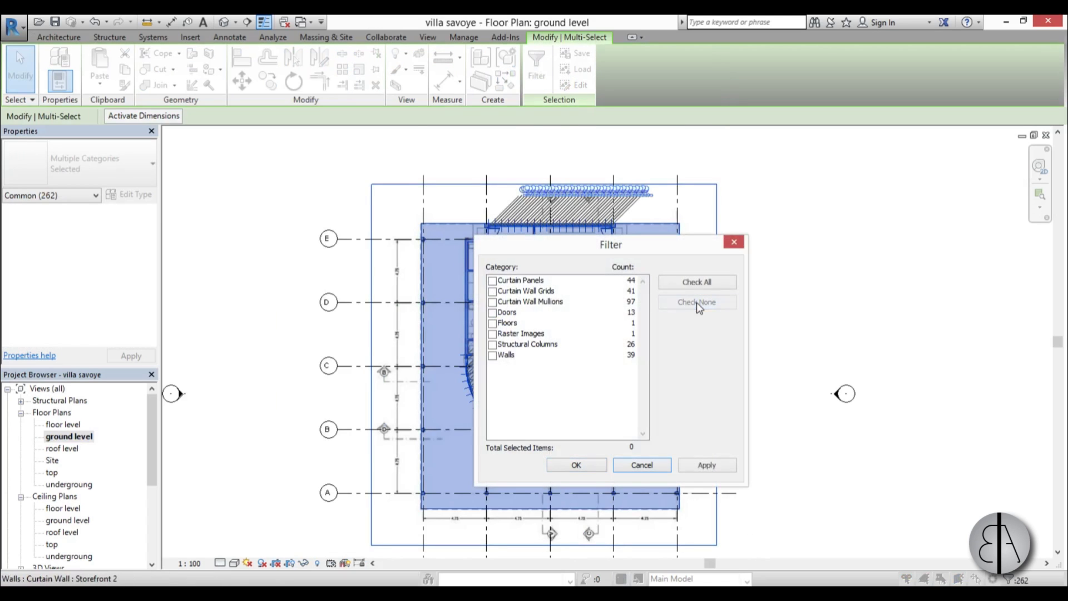
click(493, 356)
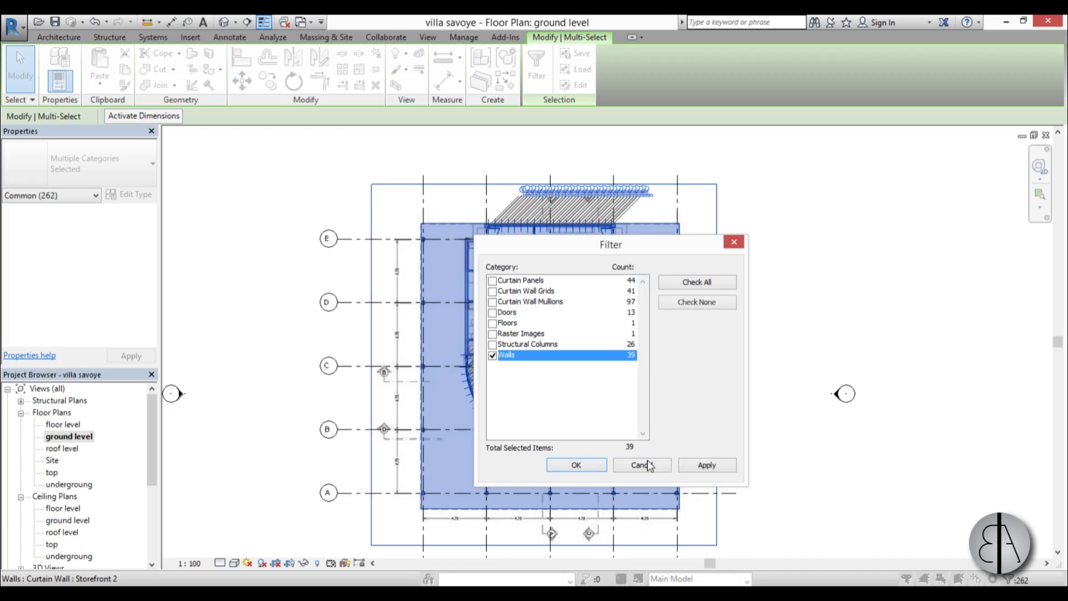
click(705, 464)
click(576, 465)
Step: Remove the three wall segments around the U-shaped stair from the wall selection
scroll(482, 370, up, 5)
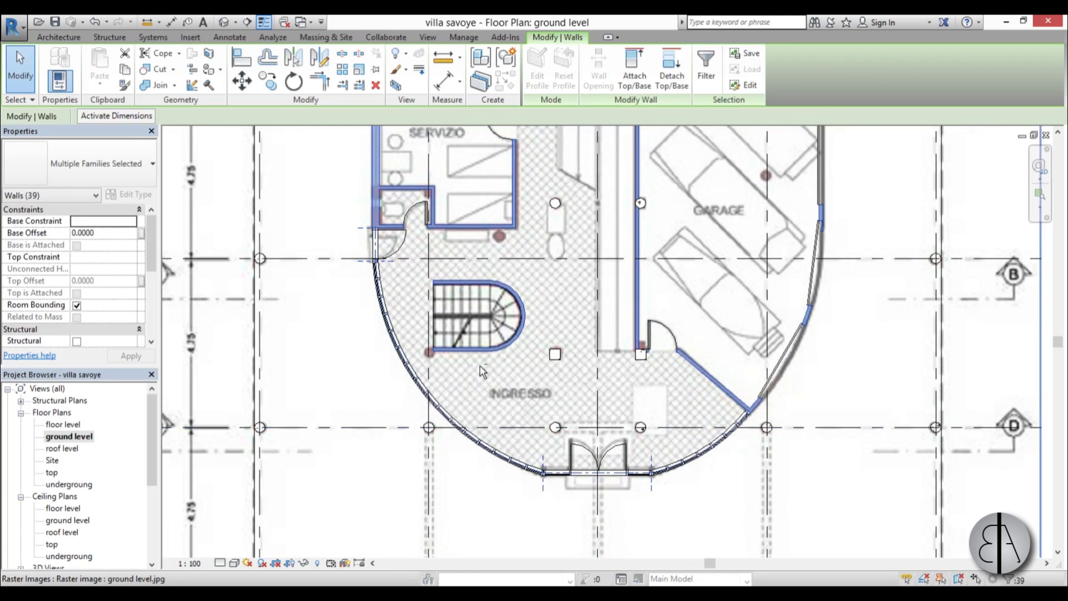
shift+click(511, 355)
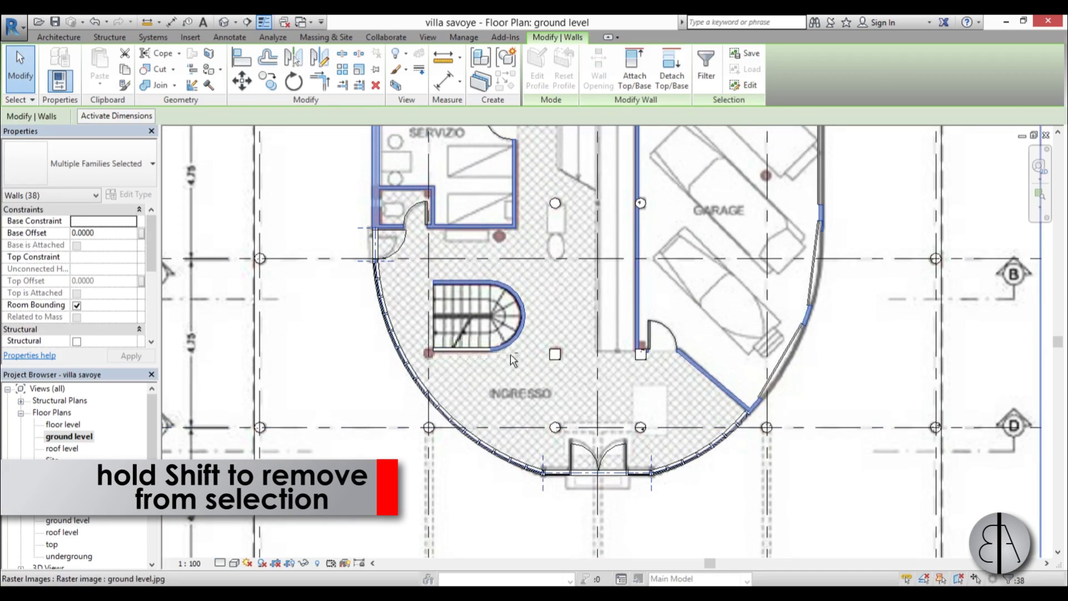
shift+click(509, 347)
shift+click(457, 286)
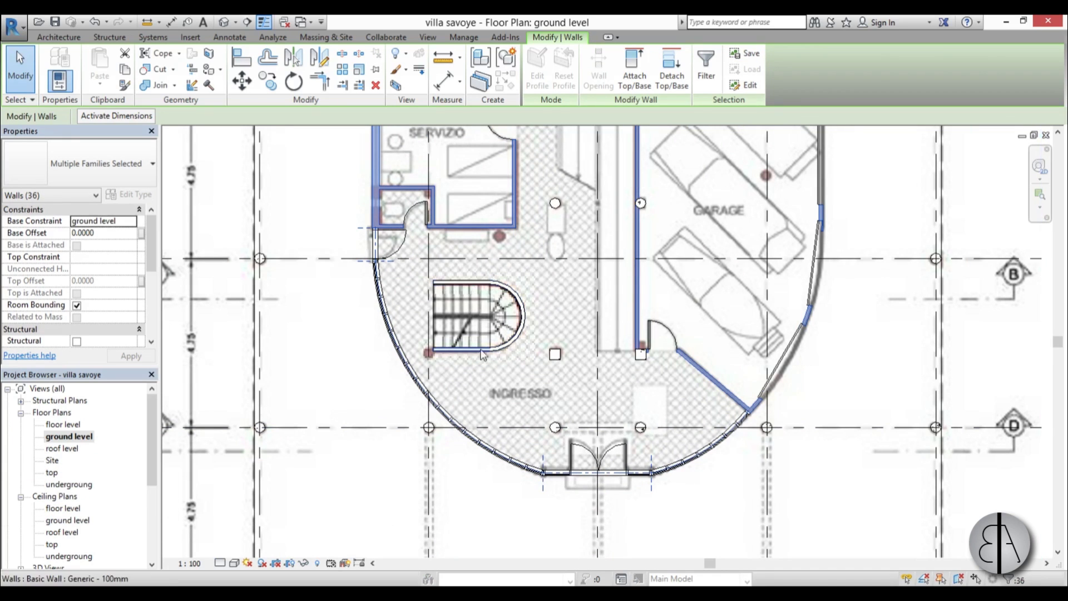
scroll(713, 352, down, 3)
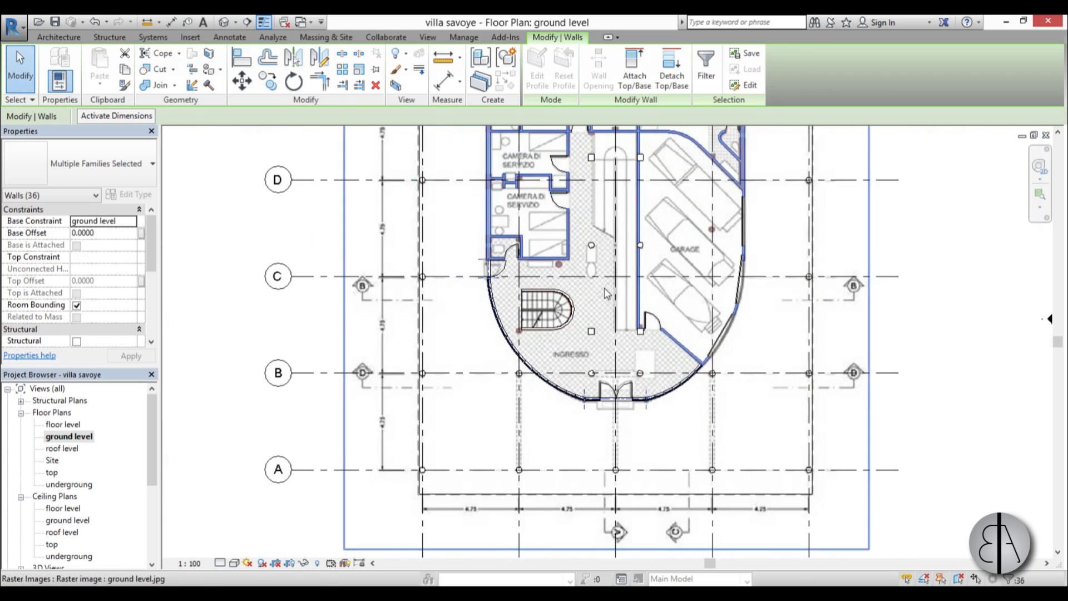
Step: Set the top constraint of the selected walls to Up to level: floor level and clear the wall selection
scroll(641, 264, up, 2)
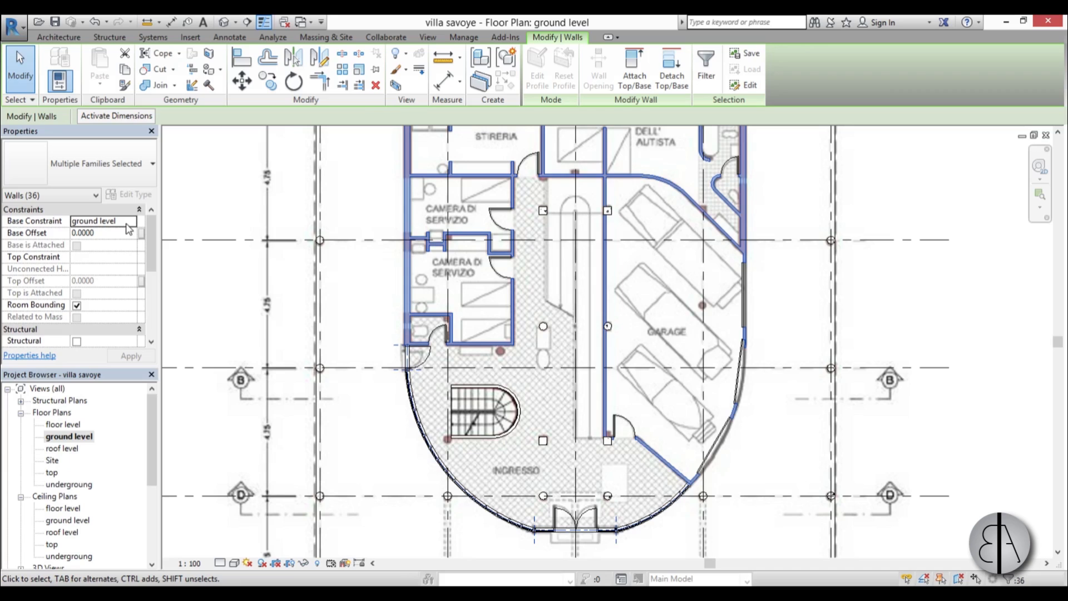
click(132, 260)
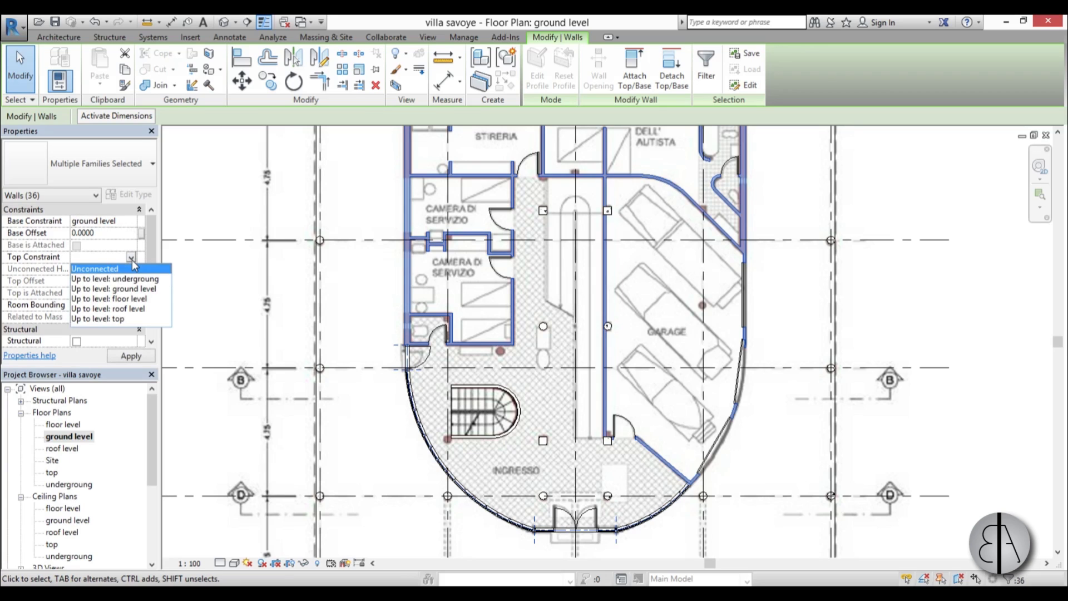
click(124, 300)
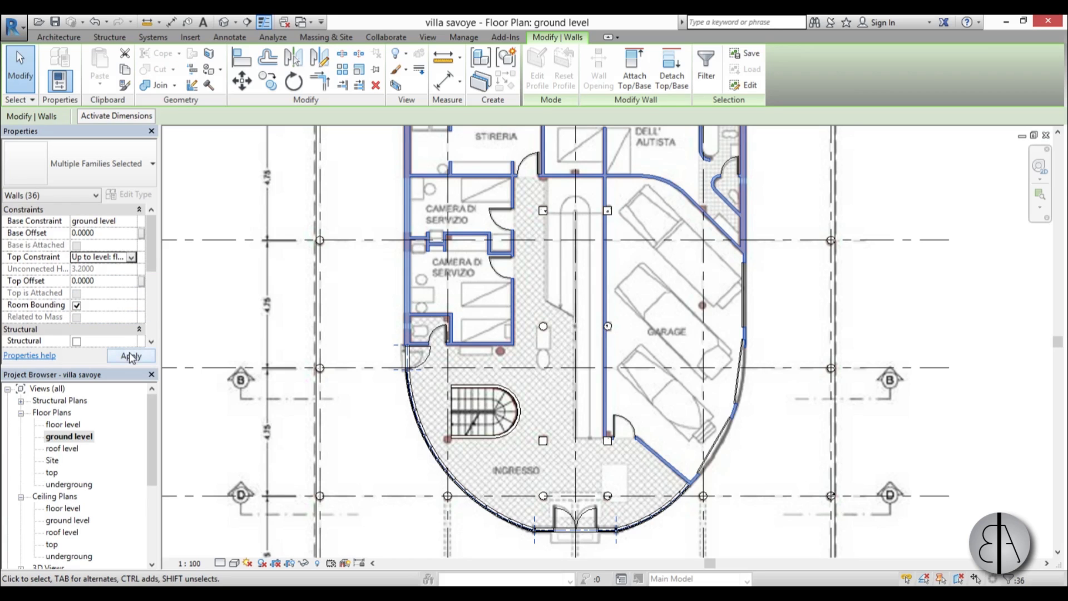
click(365, 343)
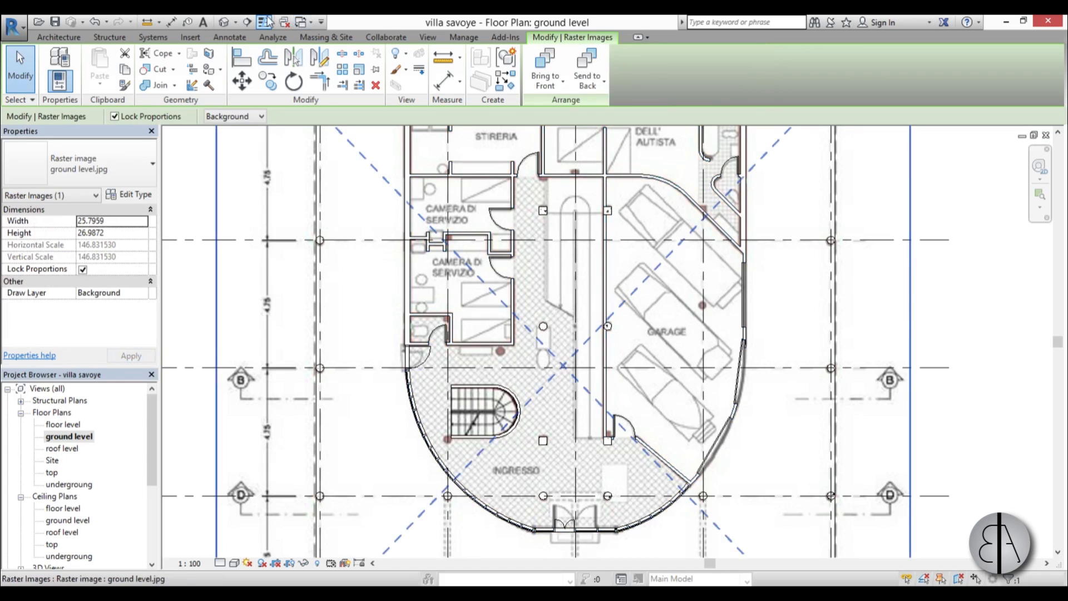
Step: In the 3D view, copy the ground level floor slab and paste it aligned to the floor level
click(223, 23)
shift+middle_drag(612, 330, 518, 414)
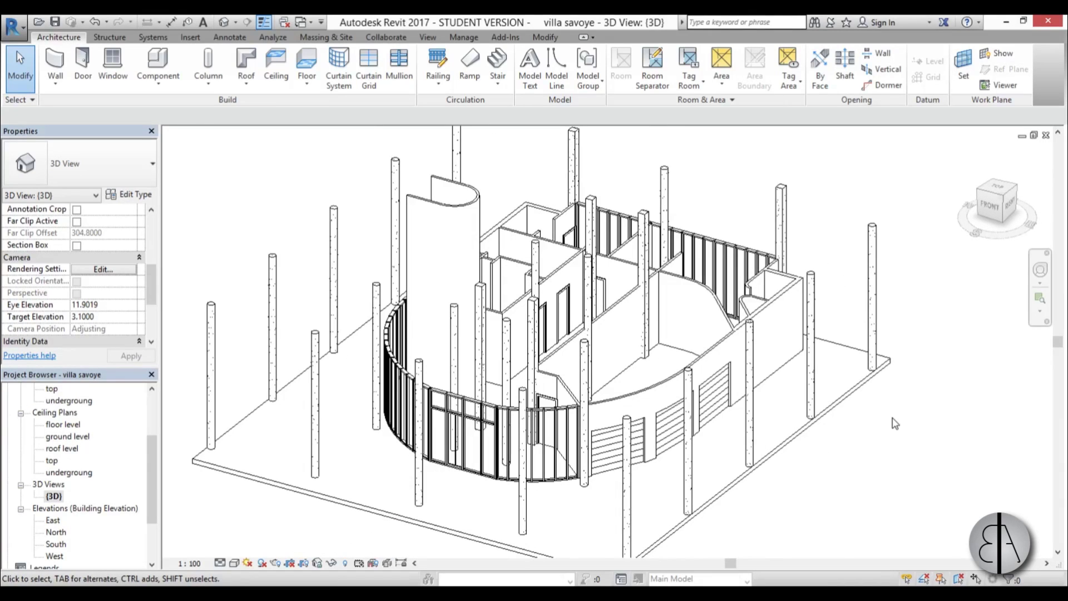
click(849, 401)
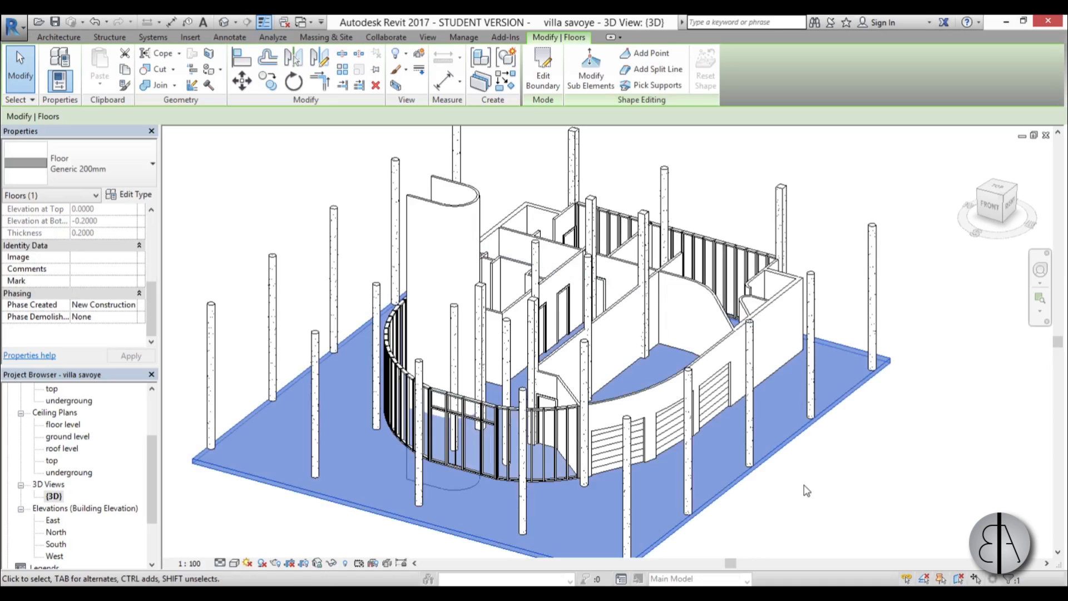
scroll(807, 491, down, 2)
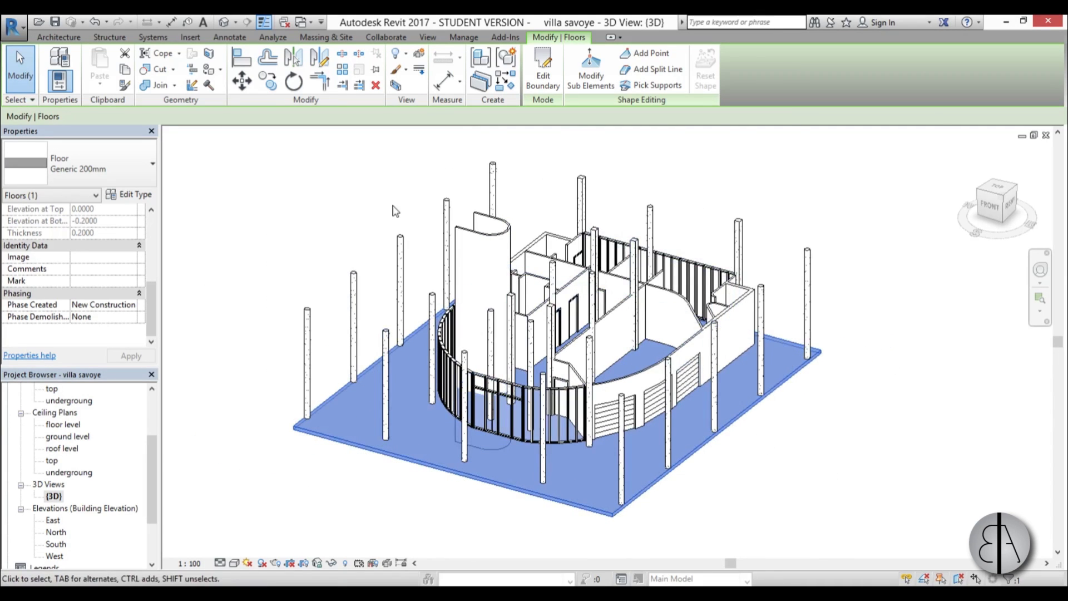
middle_drag(756, 465, 744, 471)
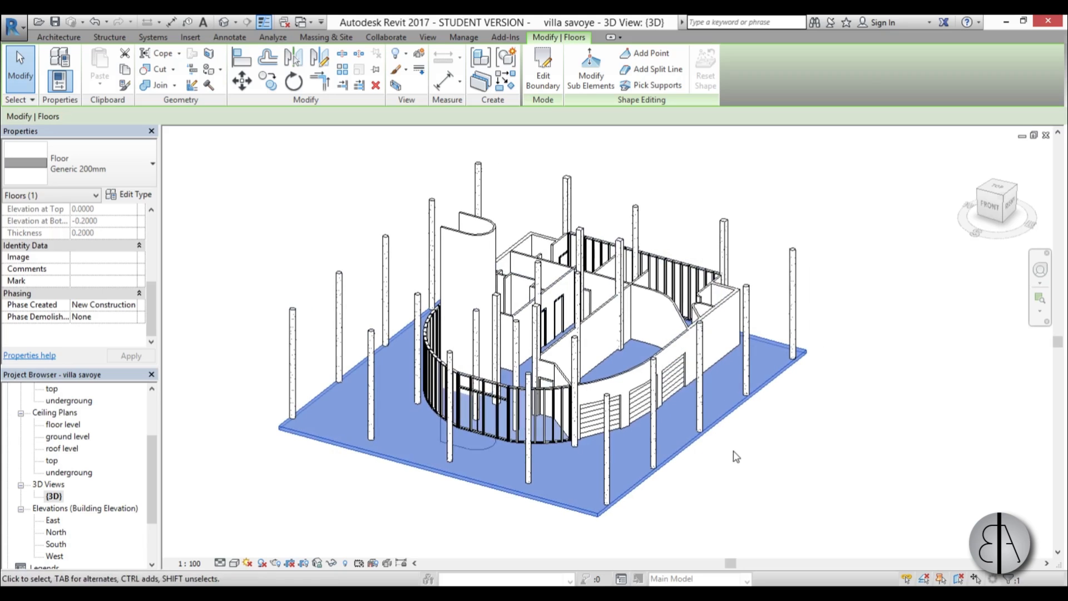
click(127, 71)
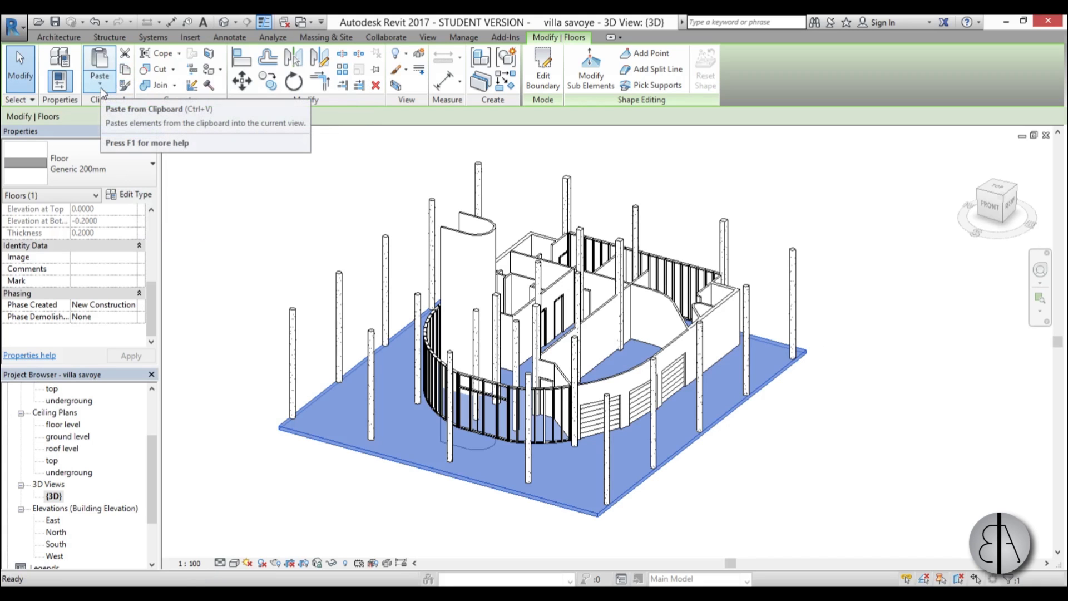
click(101, 88)
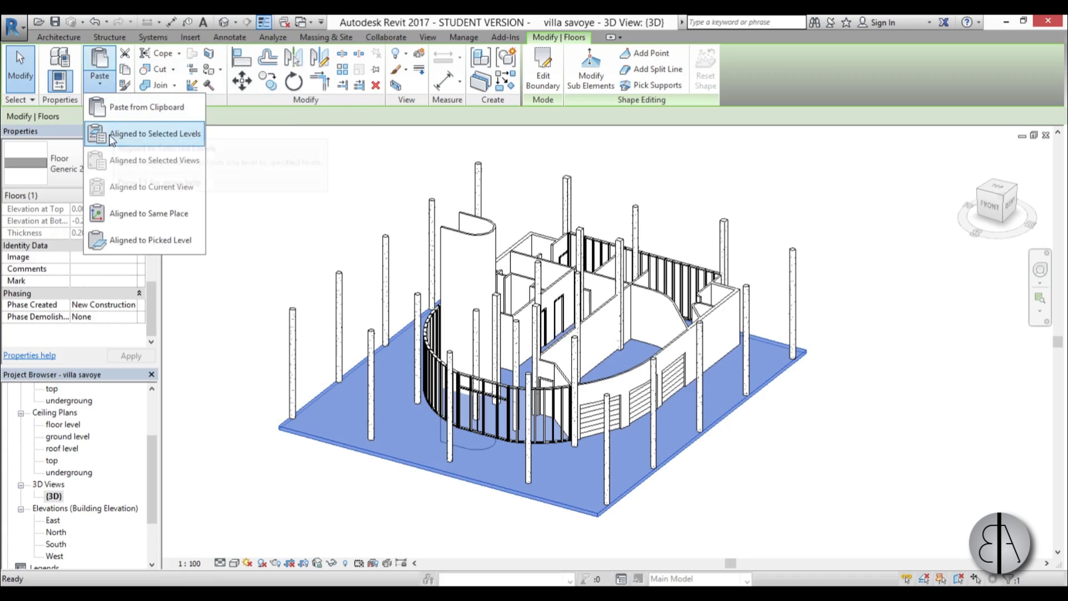
click(173, 136)
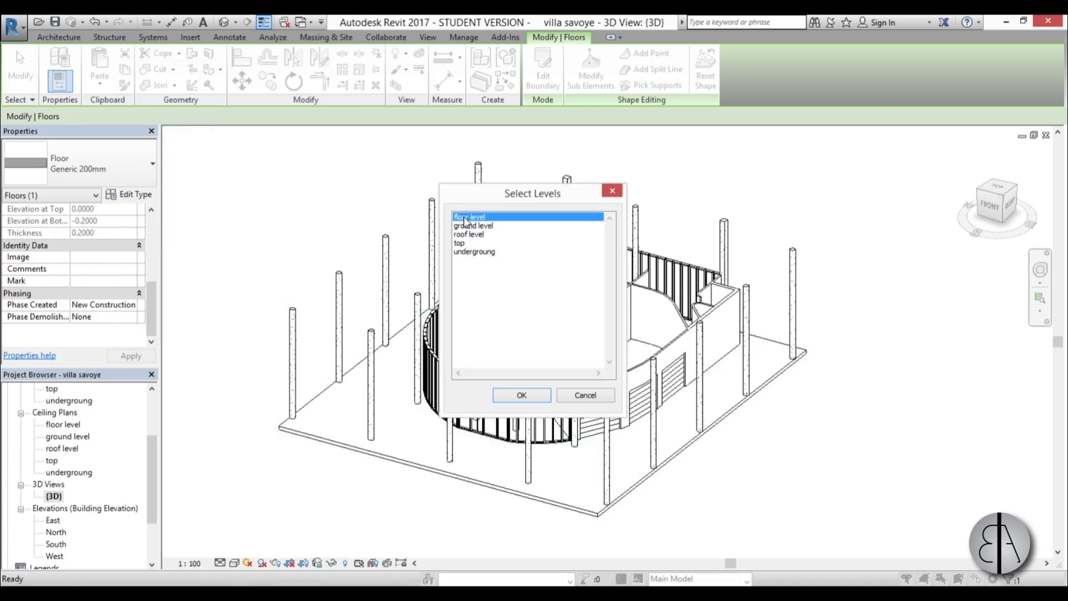
click(521, 396)
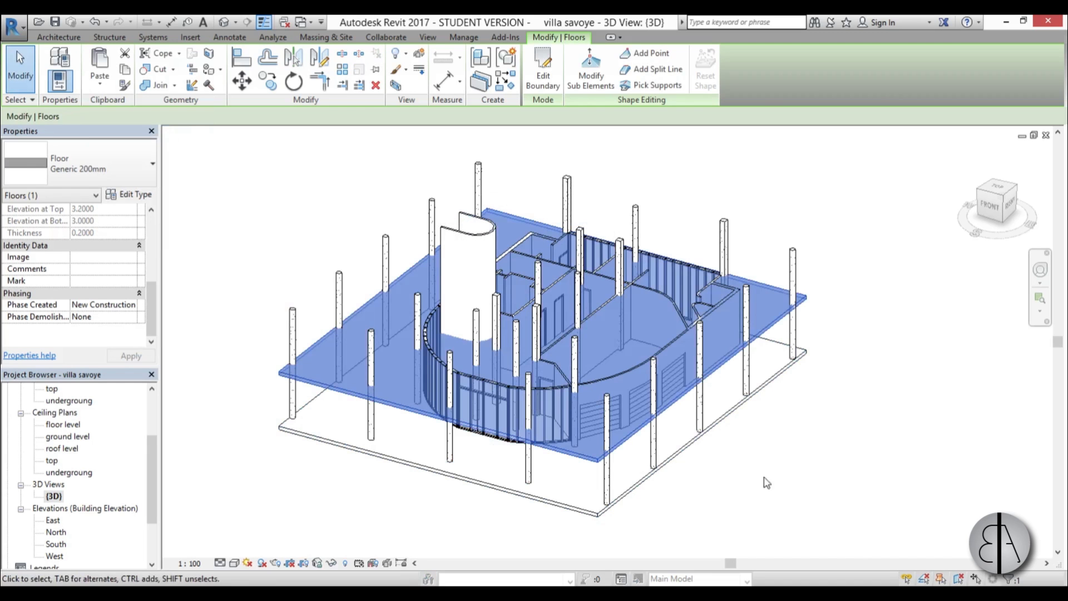
Step: Examine the pasted upper slab in 3D from above, around the stair walls and columns
mouse_move(714, 492)
shift+middle_down()
mouse_move(725, 353)
mouse_move(689, 508)
mouse_move(716, 512)
mouse_move(709, 508)
shift+middle_up()
scroll(579, 400, up, 3)
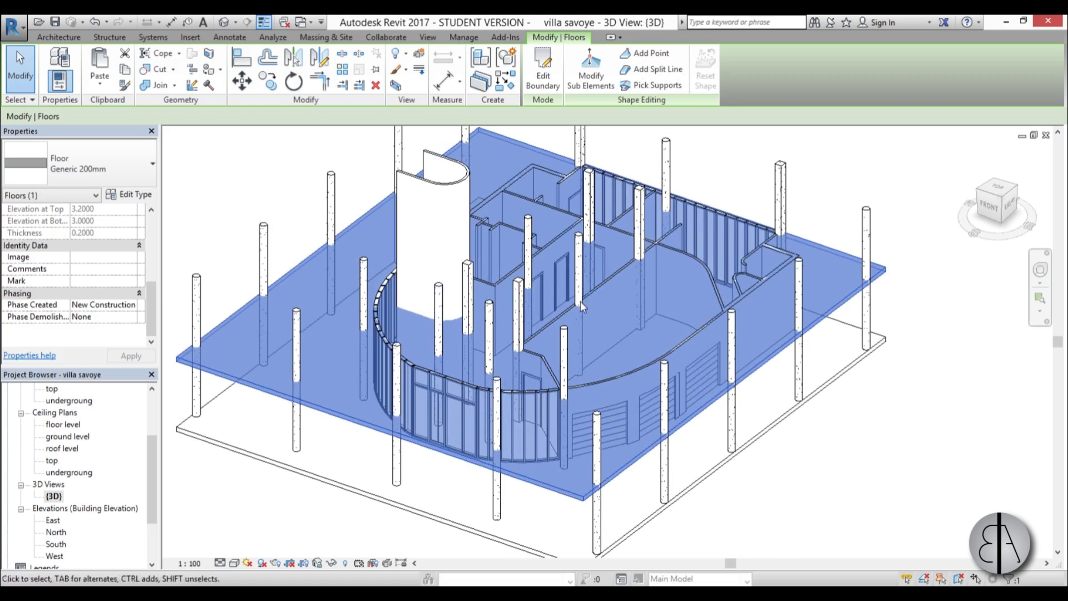
click(733, 168)
shift+middle_drag(496, 426, 487, 458)
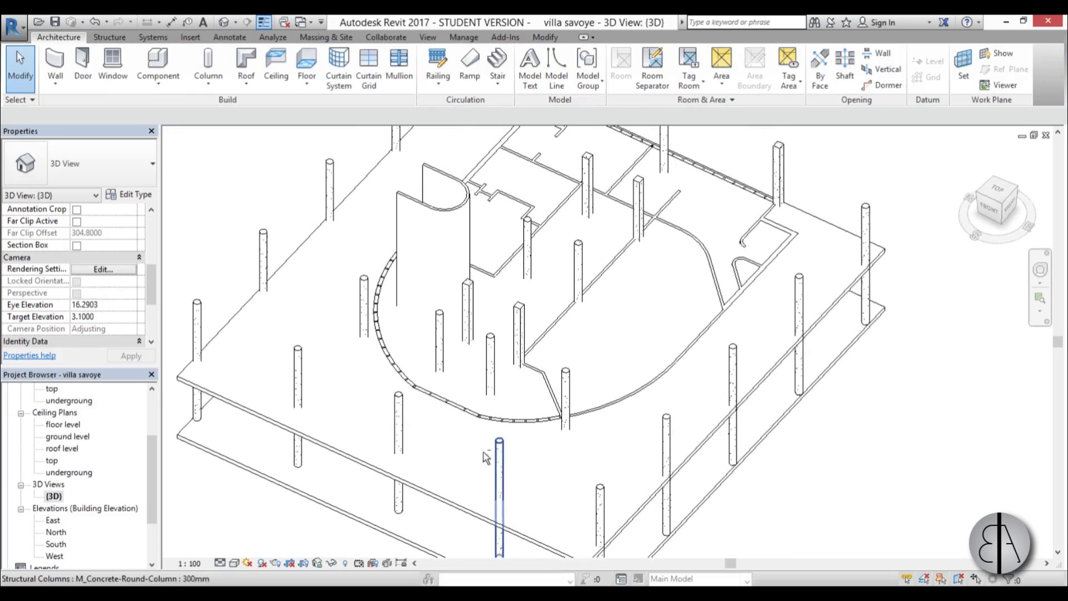
click(367, 460)
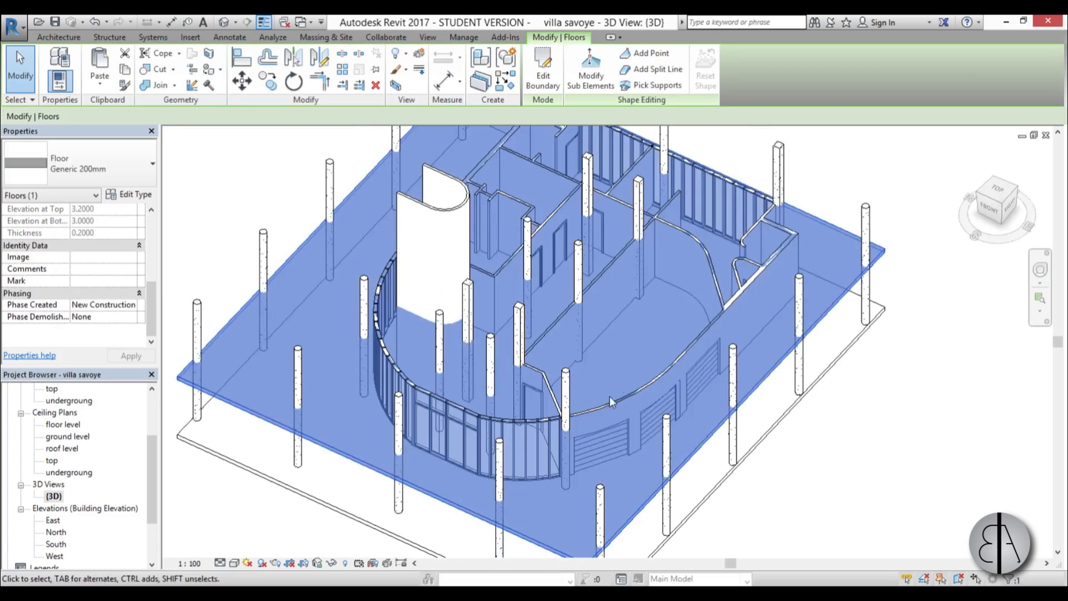
shift+middle_drag(368, 461, 612, 228)
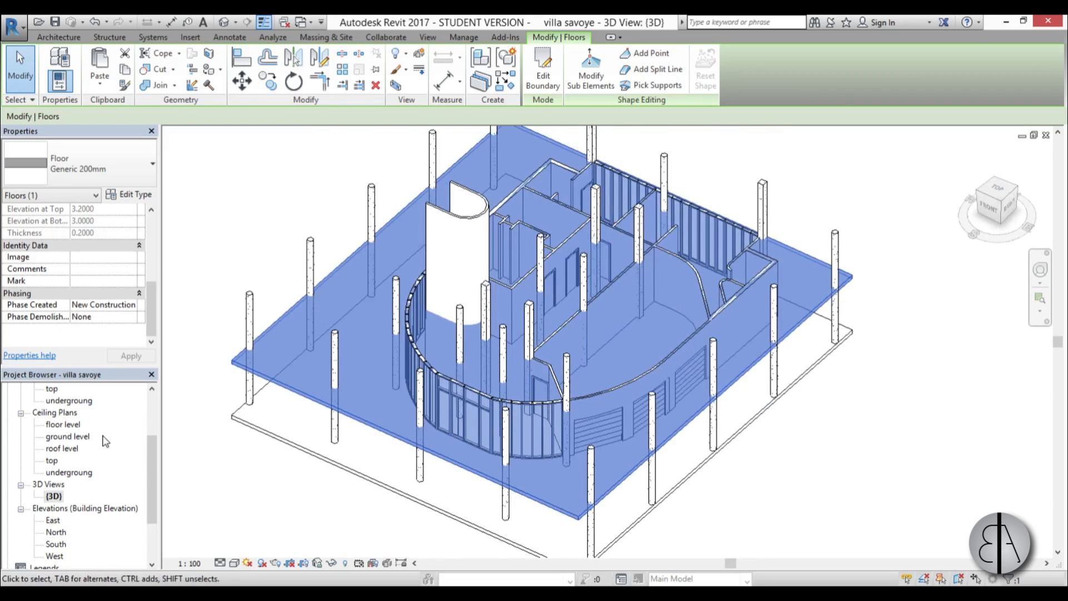
Step: Open the floor level floor plan and override the slab's graphics by element with a surface transparency of 60
drag(149, 452, 147, 408)
click(69, 428)
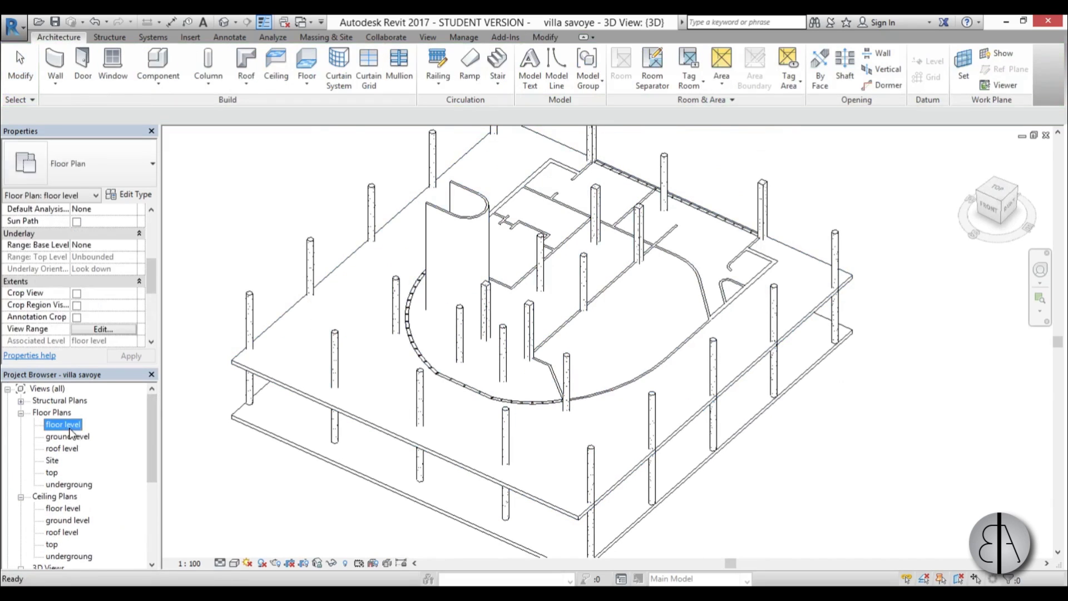
double_click(66, 425)
key(Escape)
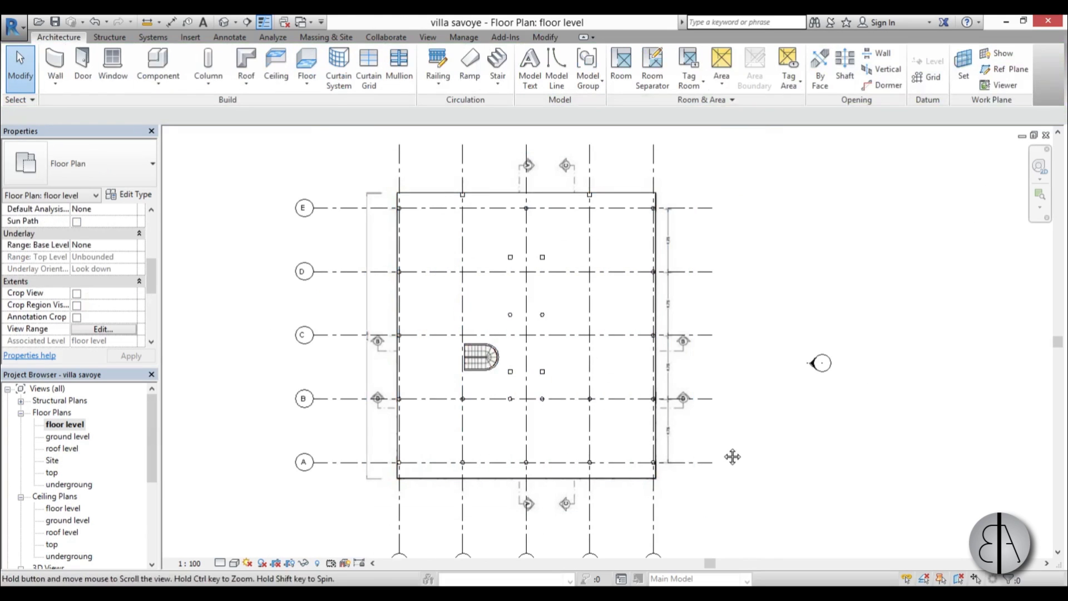
scroll(568, 336, up, 2)
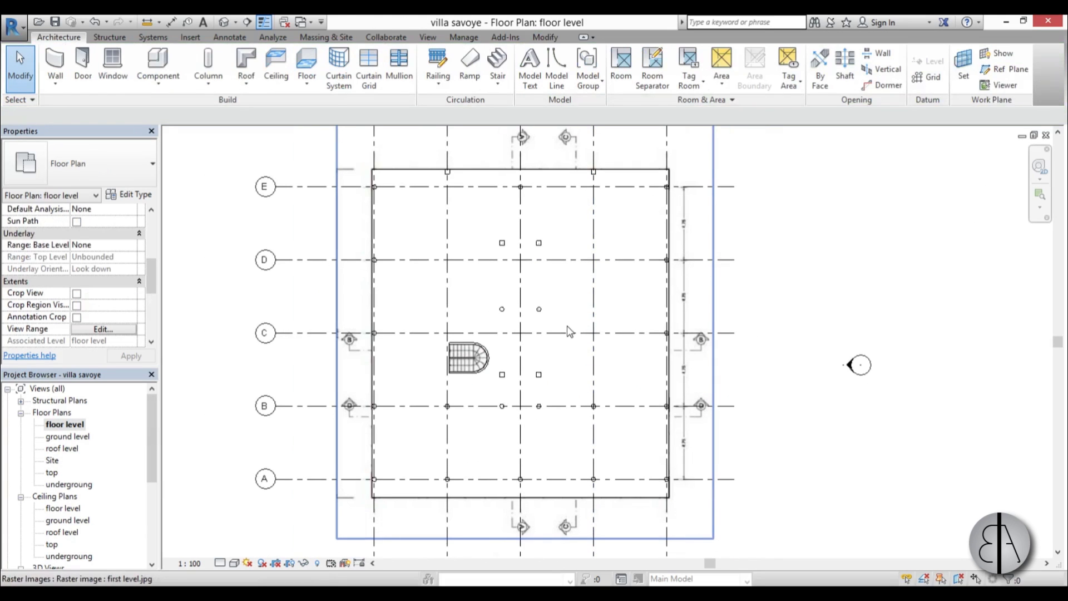
click(638, 161)
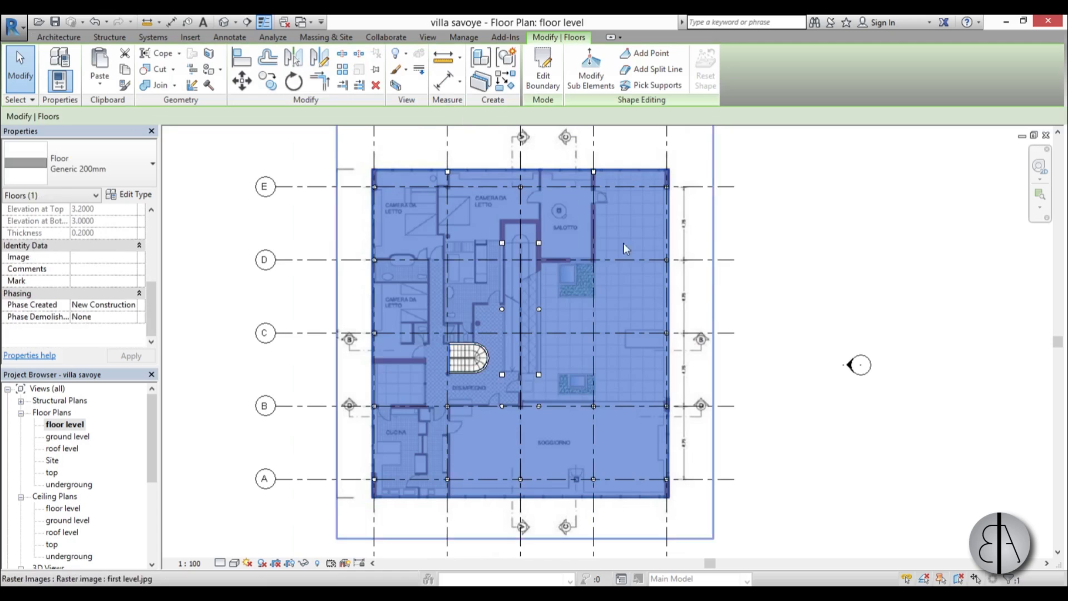
right_click(779, 285)
mouse_move(888, 359)
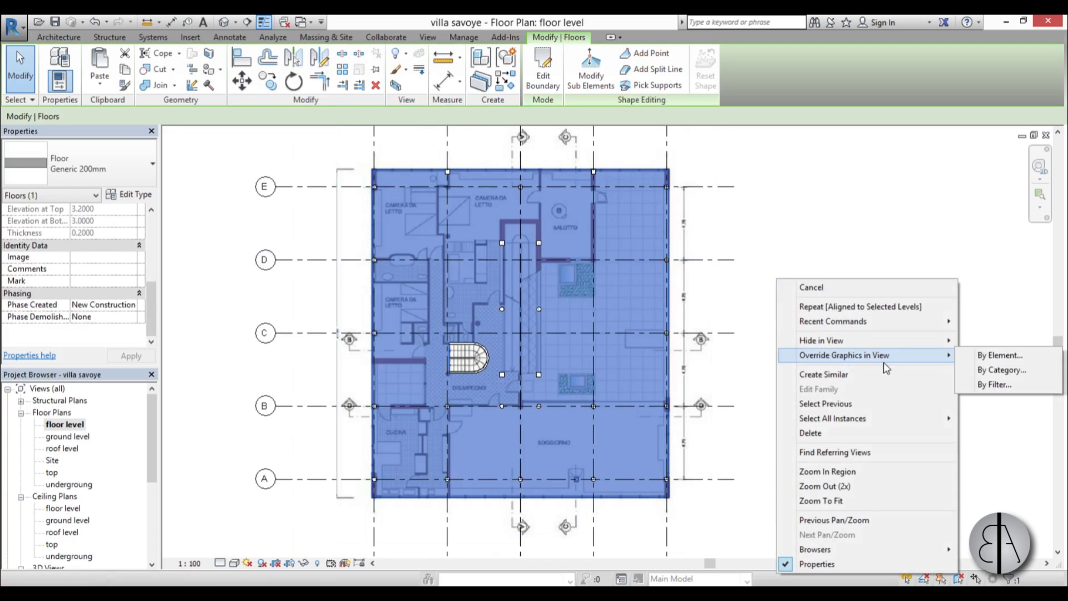
click(1000, 357)
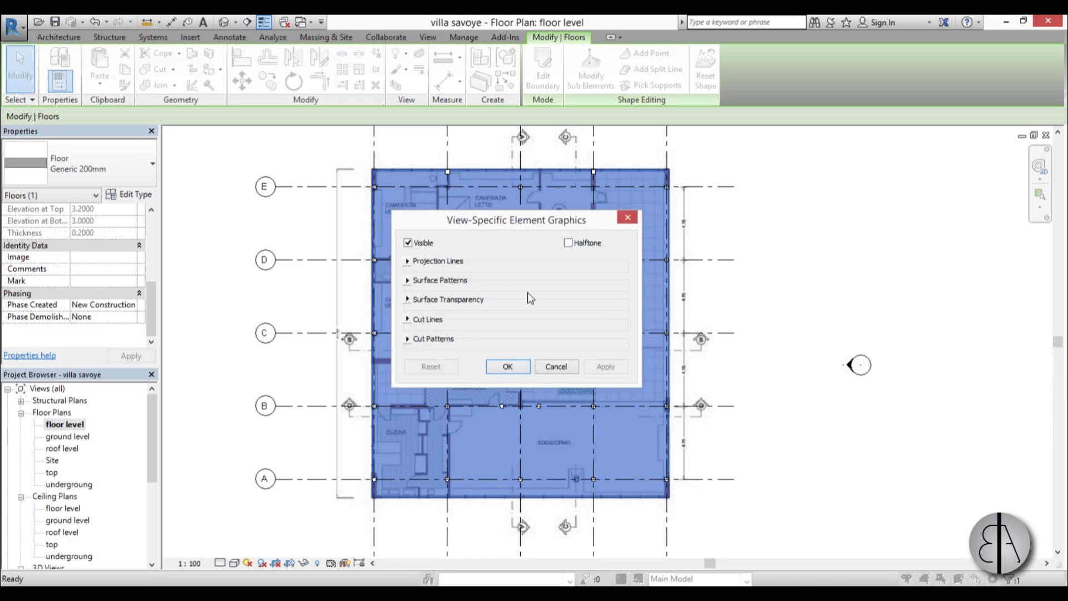
click(408, 300)
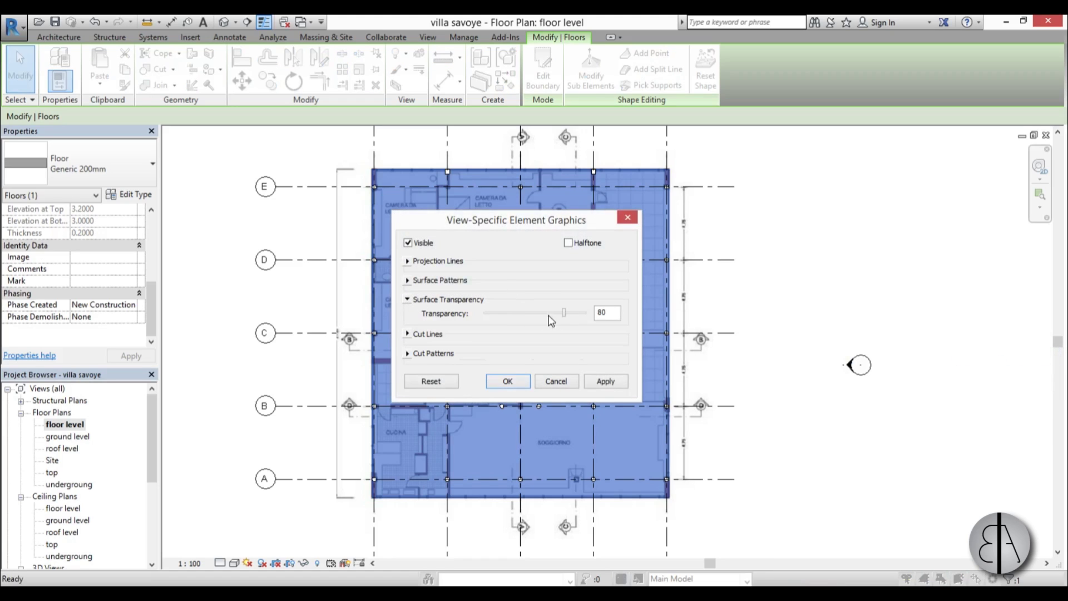
click(607, 380)
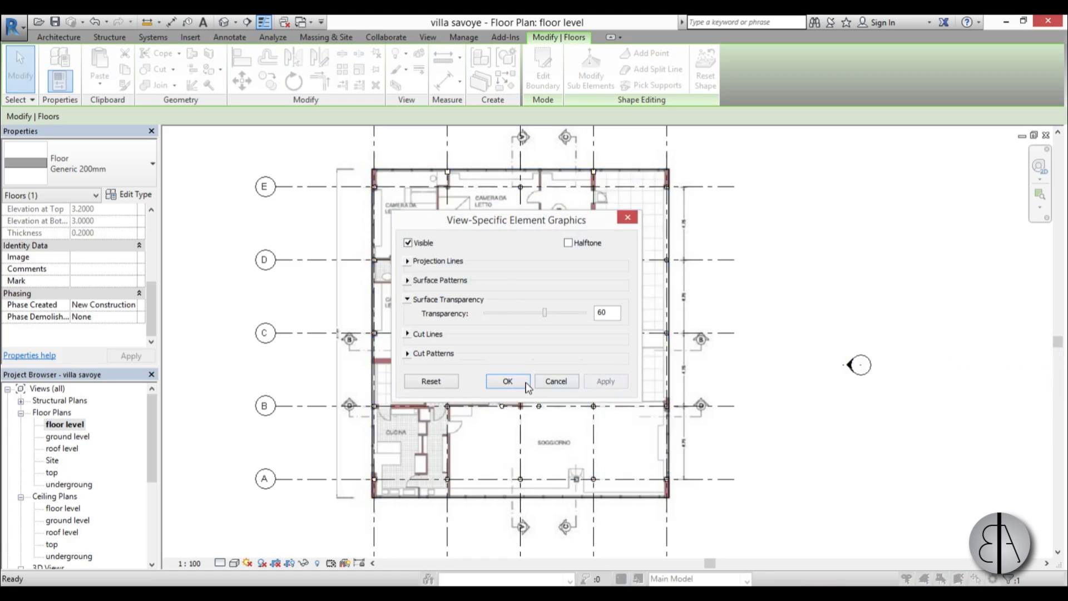
click(508, 381)
click(759, 394)
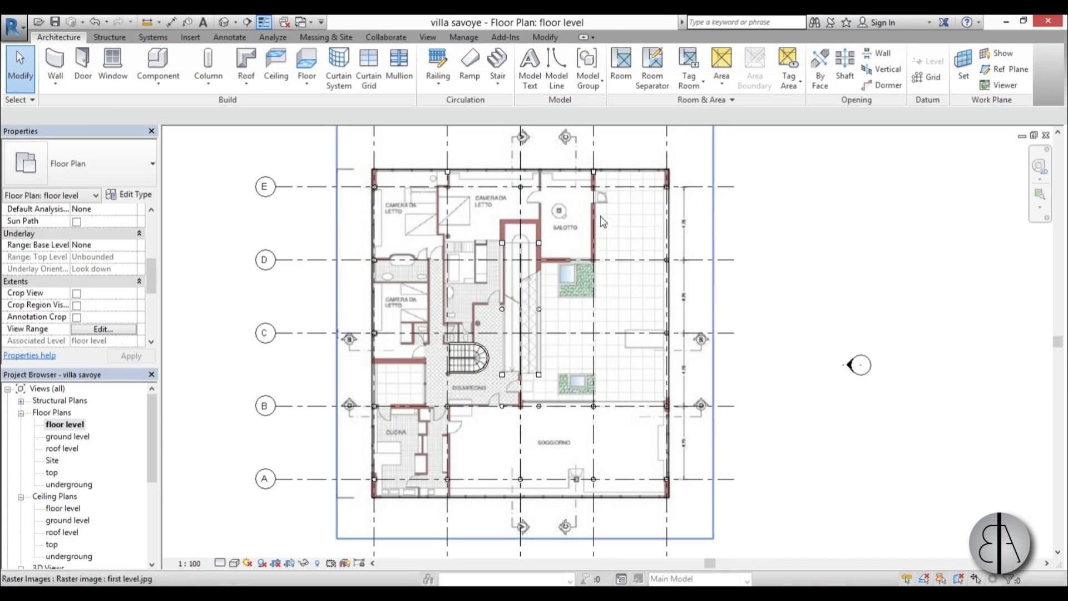
Step: Examine the first level plan image through the see-through slab, particularly around the stair and the central ramp
scroll(516, 312, up, 2)
scroll(516, 312, down, 2)
middle_drag(511, 372, 512, 354)
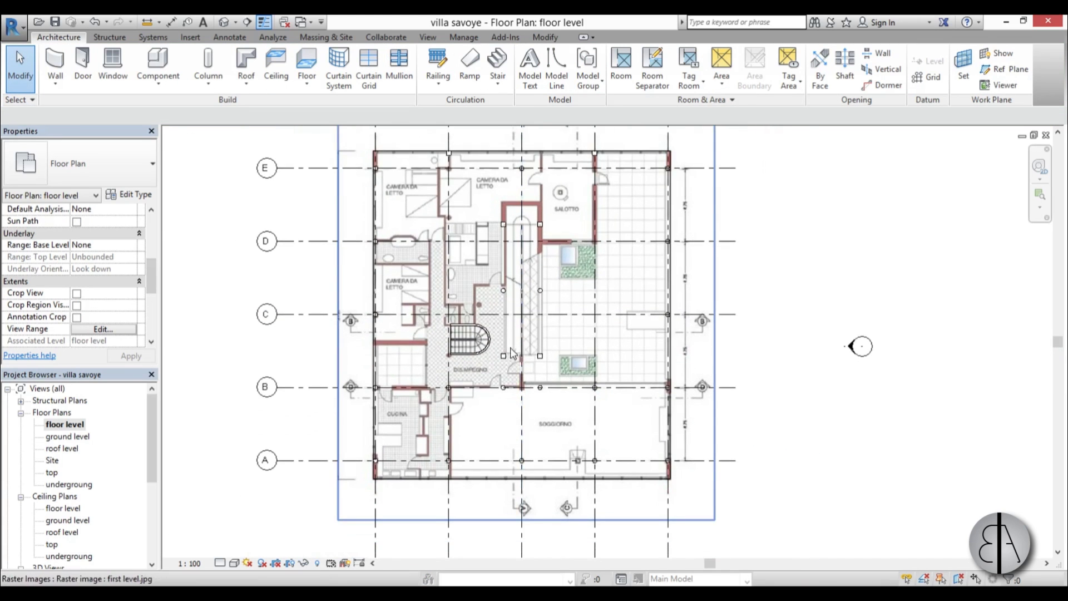
click(388, 157)
scroll(523, 175, up, 2)
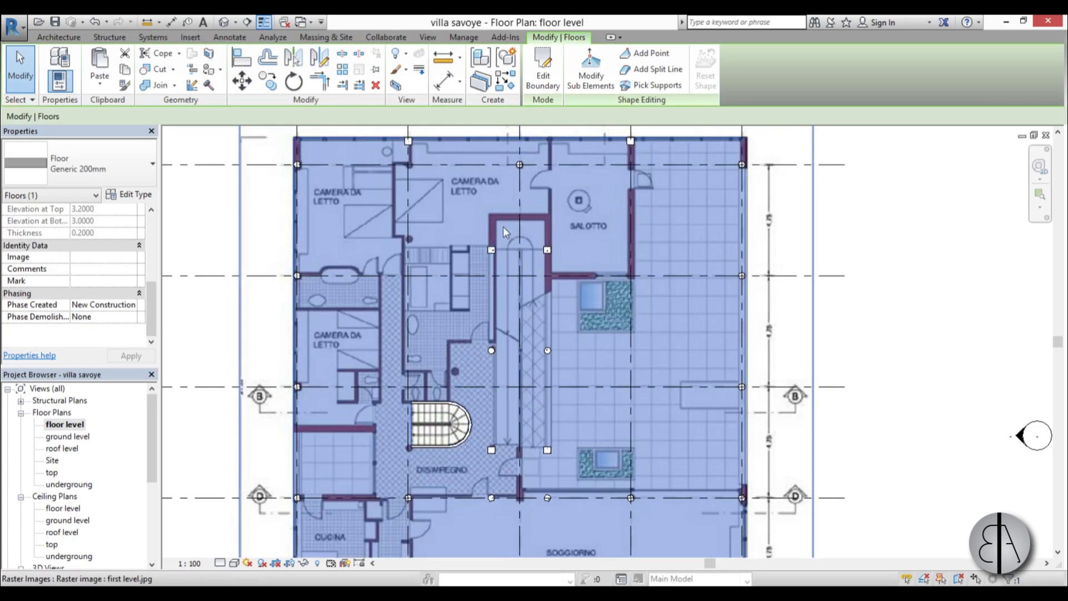
scroll(496, 227, up, 1)
scroll(503, 264, down, 4)
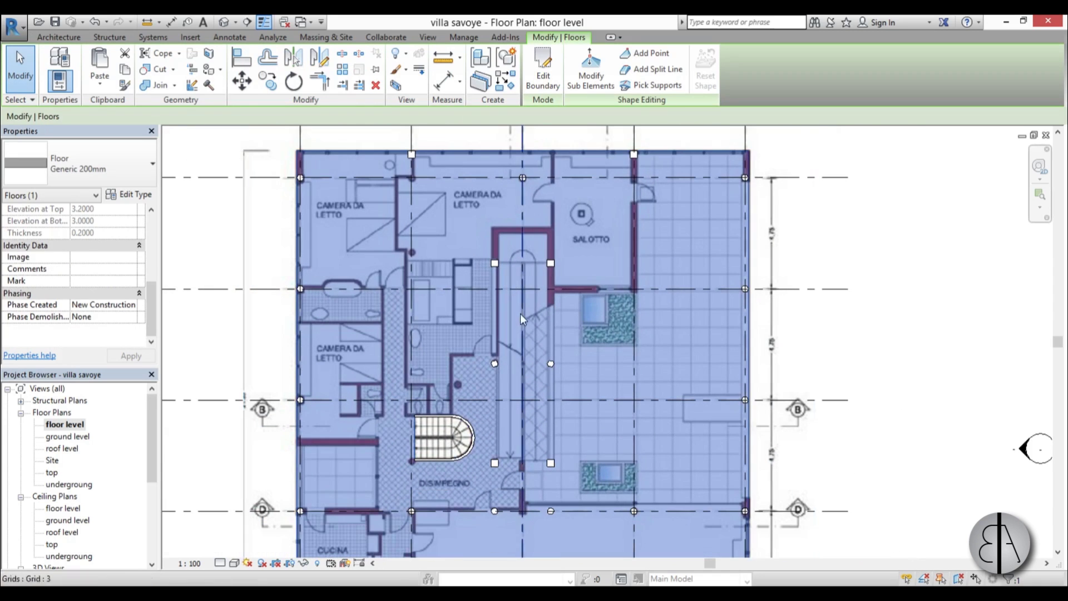
click(779, 350)
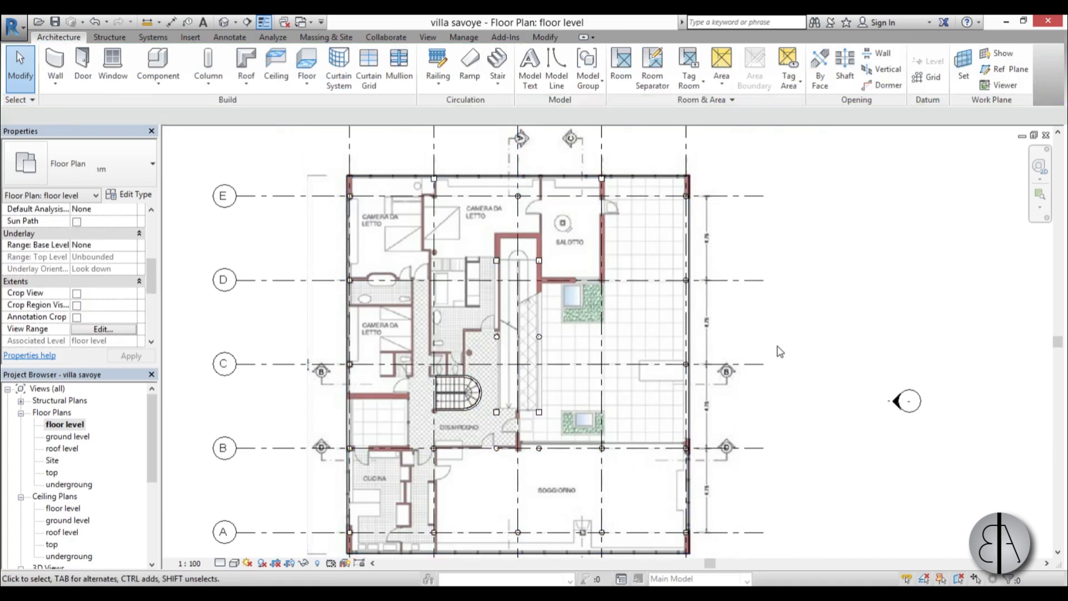
Step: Temporarily hide the first level raster image in the floor level plan
click(737, 331)
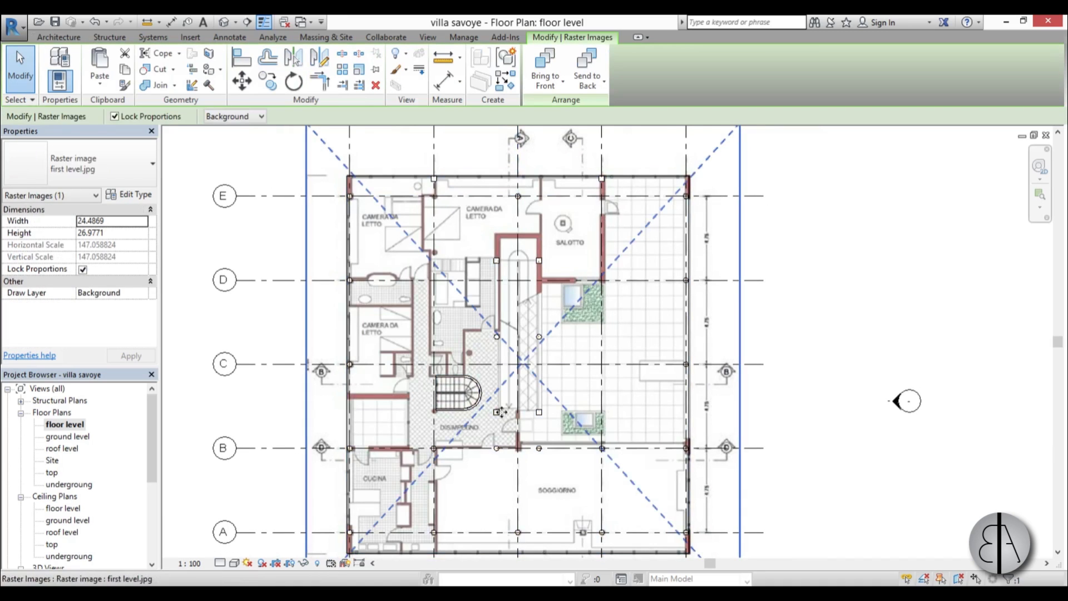
scroll(501, 412, down, 4)
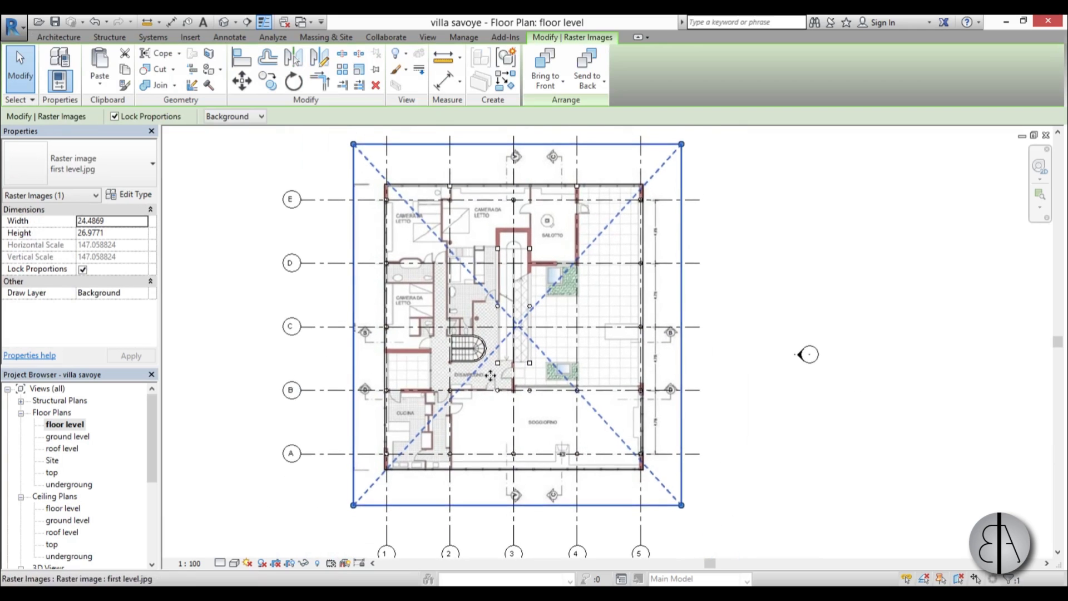
scroll(490, 377, up, 1)
middle_drag(524, 379, 519, 403)
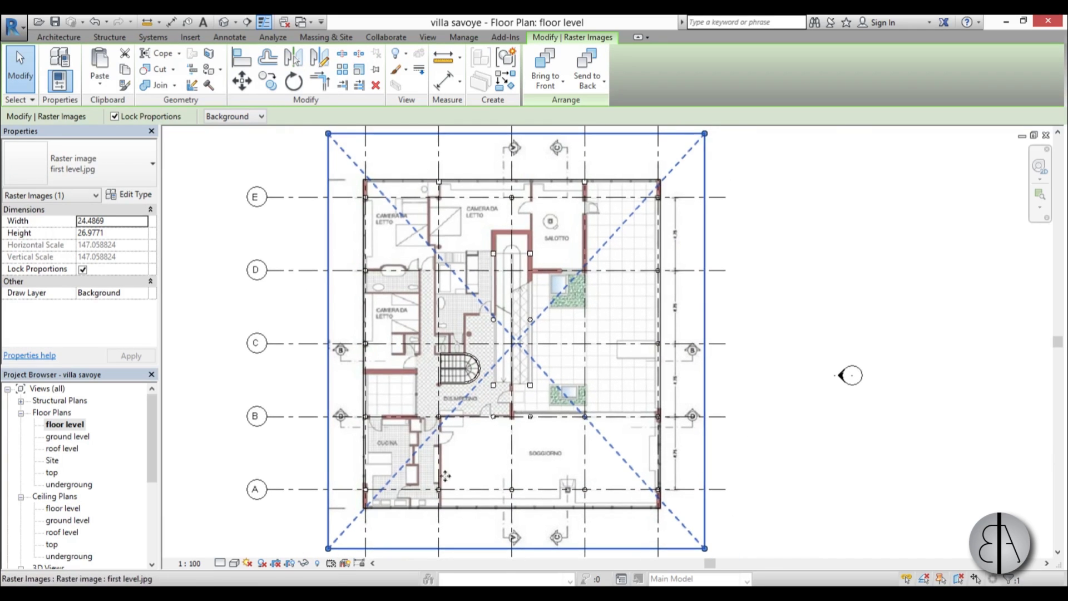
click(303, 564)
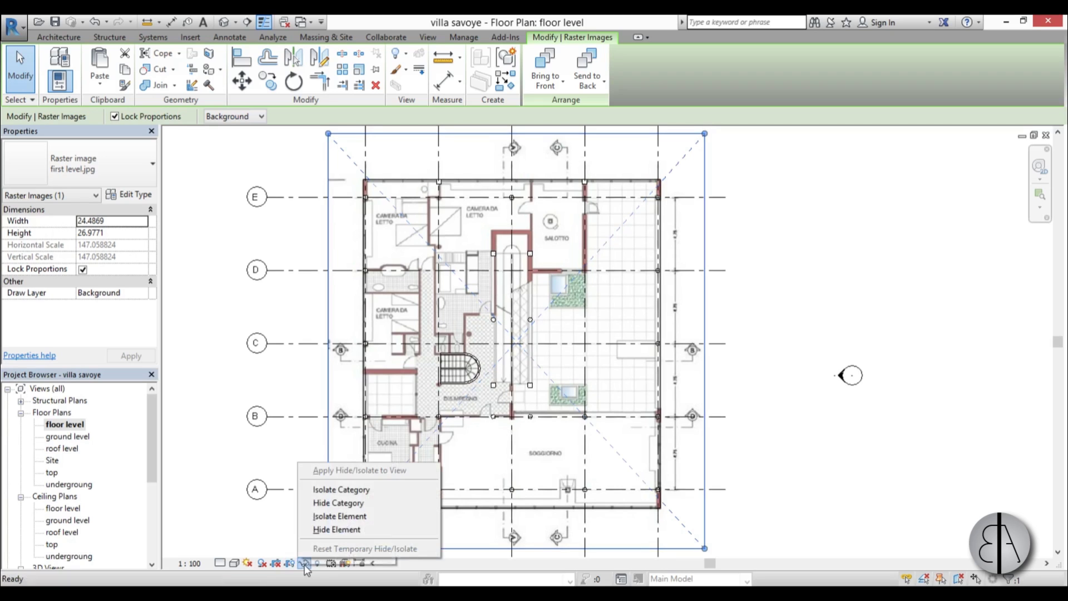
click(332, 530)
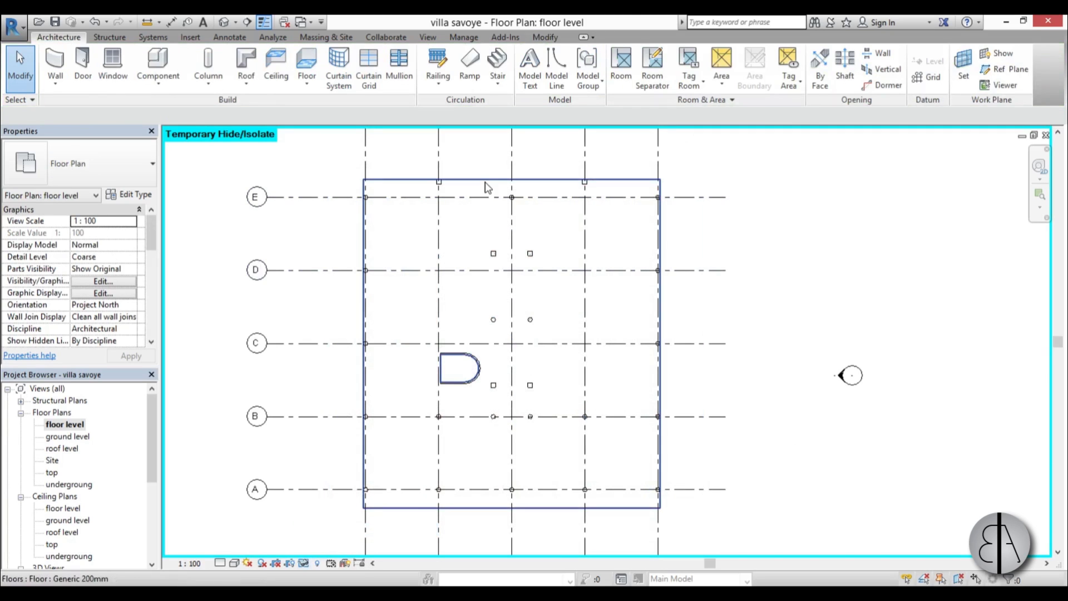
Step: Set the floor level plan's underlay base level to ground level and check the ground level walls showing around the ramp
drag(149, 235, 154, 287)
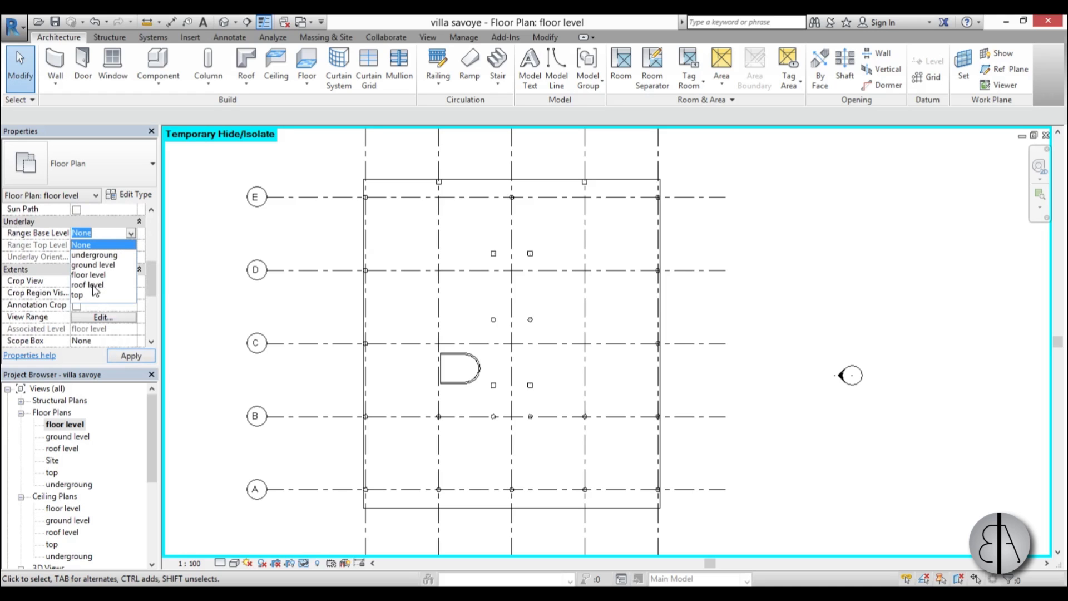
click(125, 358)
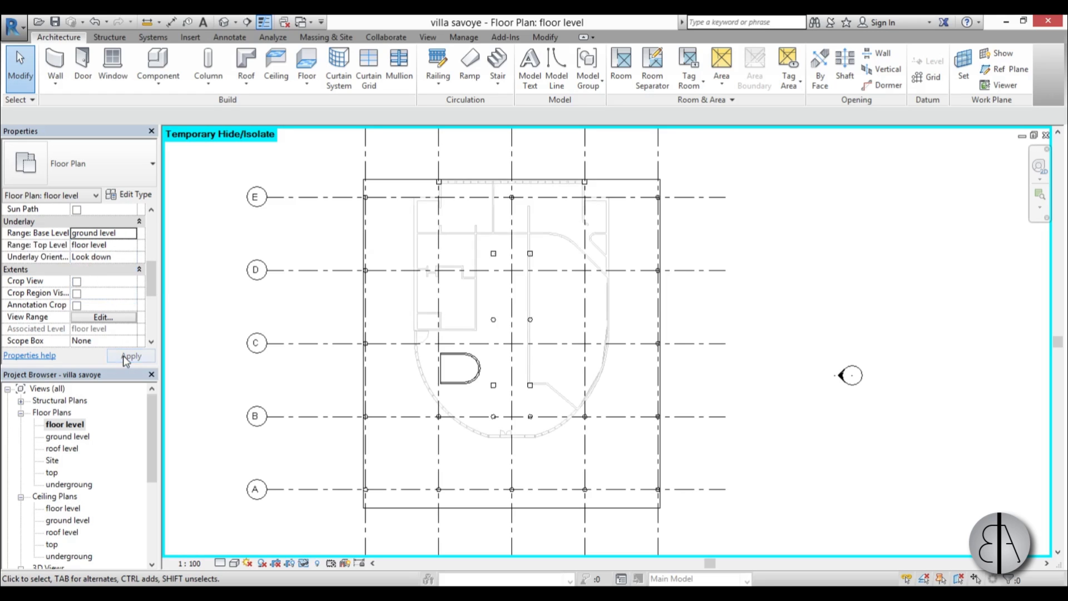
scroll(639, 346, up, 5)
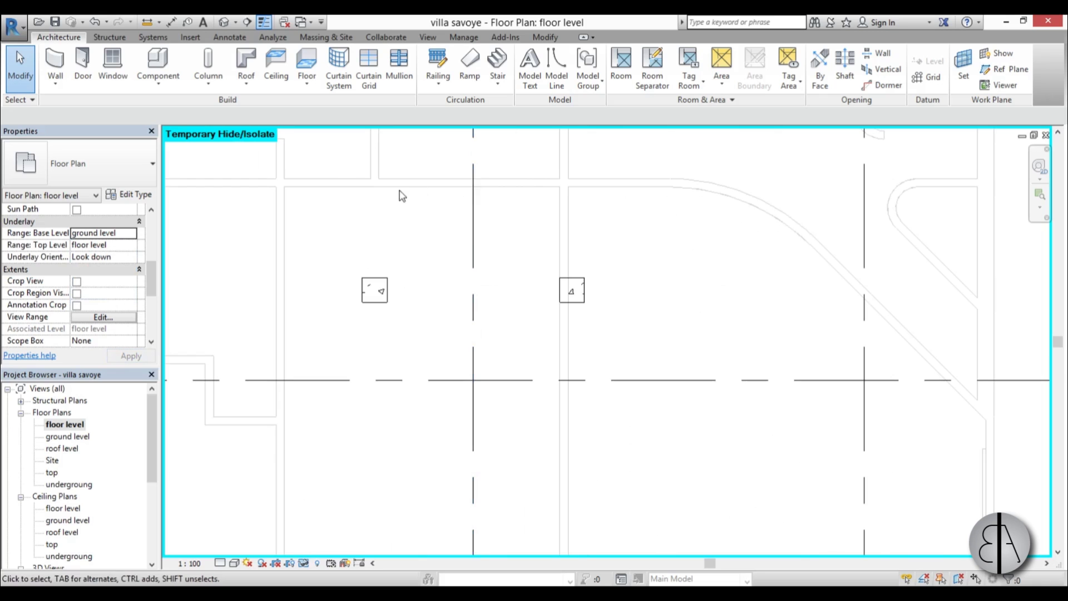
scroll(504, 368, down, 4)
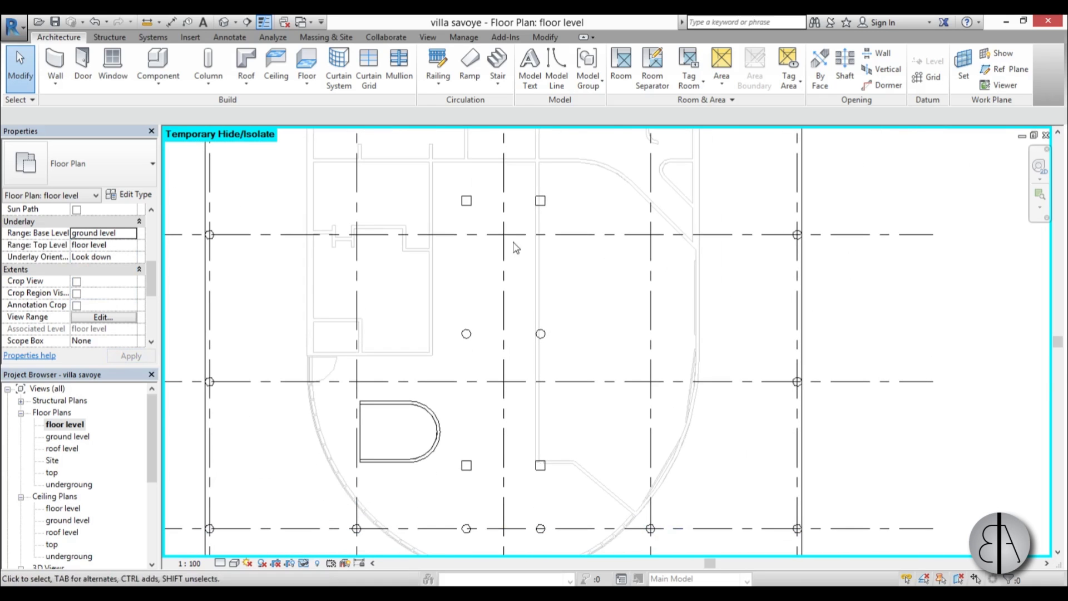
Step: Edit the slab's boundary and pick lines along the ramp's side wall, the cross wall at its upper end and the opposite column's edge
scroll(513, 438, up, 4)
scroll(497, 386, down, 2)
middle_drag(494, 386, 483, 411)
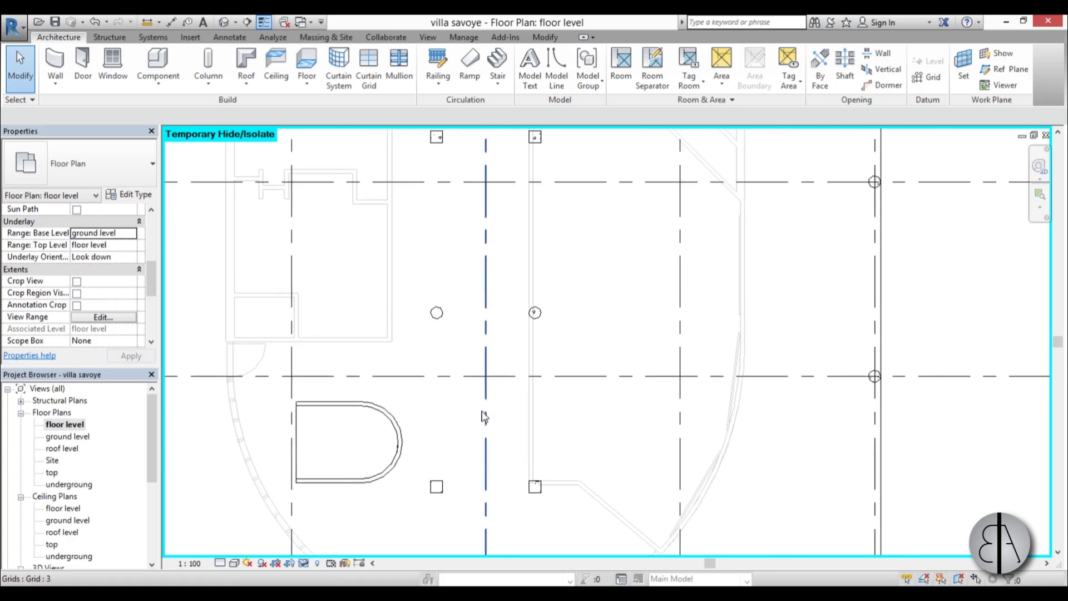
scroll(485, 399, down, 3)
scroll(478, 223, down, 3)
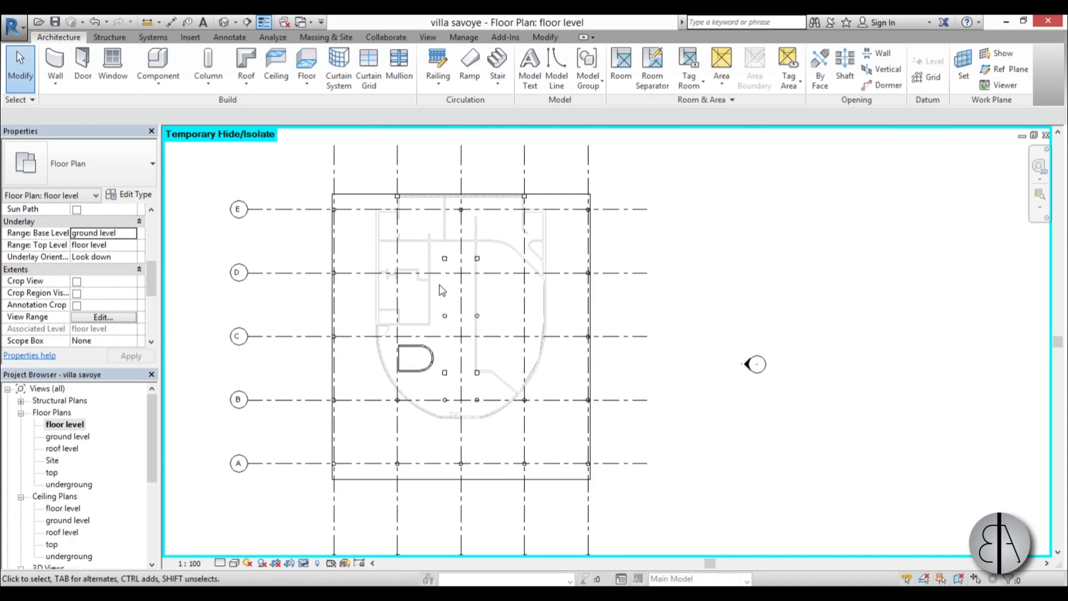
click(475, 198)
scroll(441, 310, up, 2)
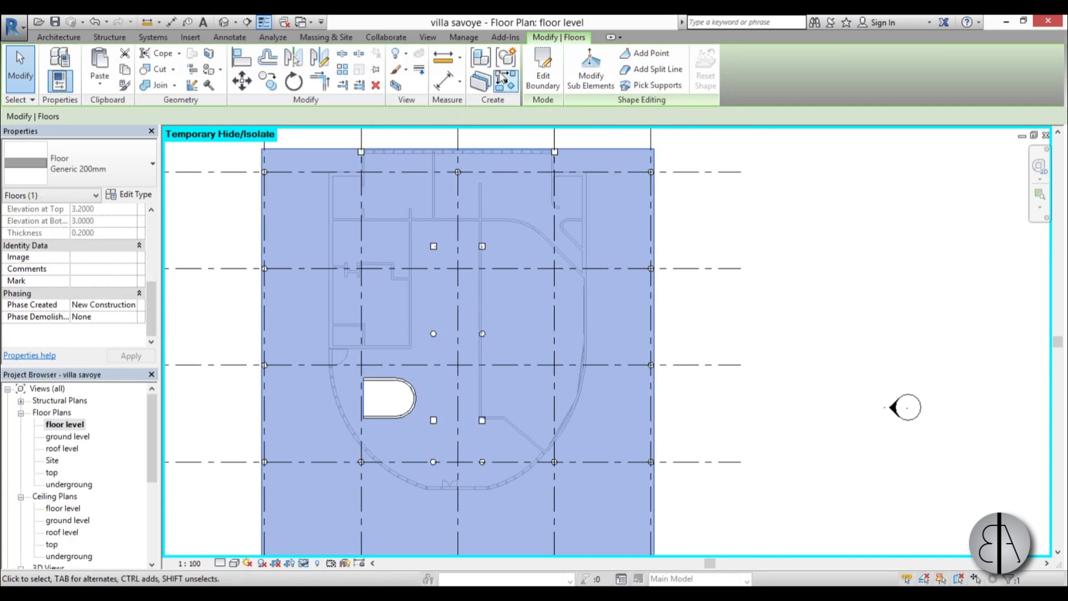
click(548, 87)
scroll(462, 234, up, 2)
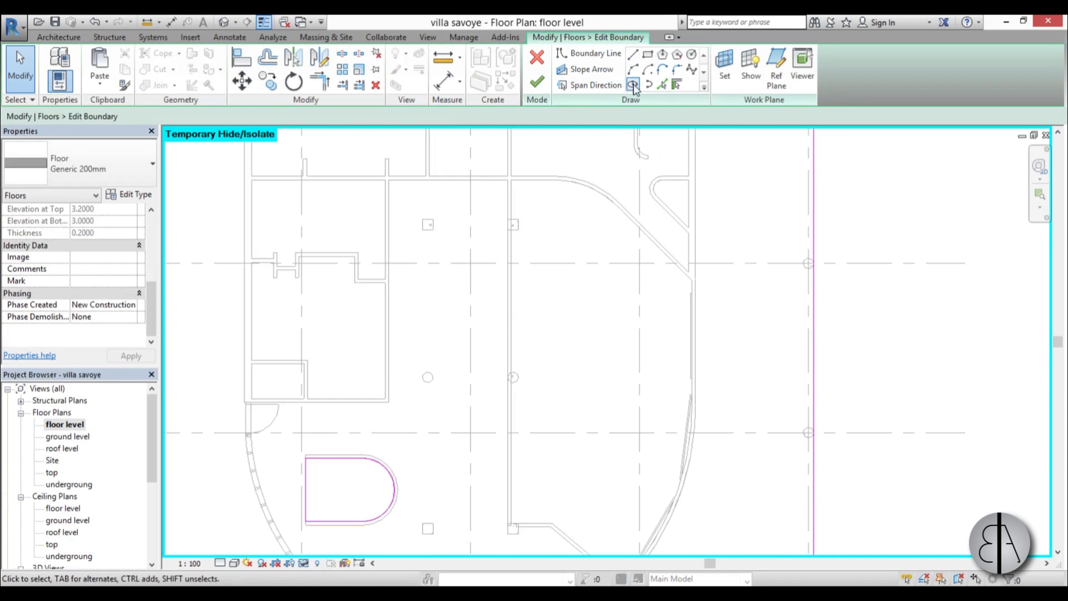
click(662, 85)
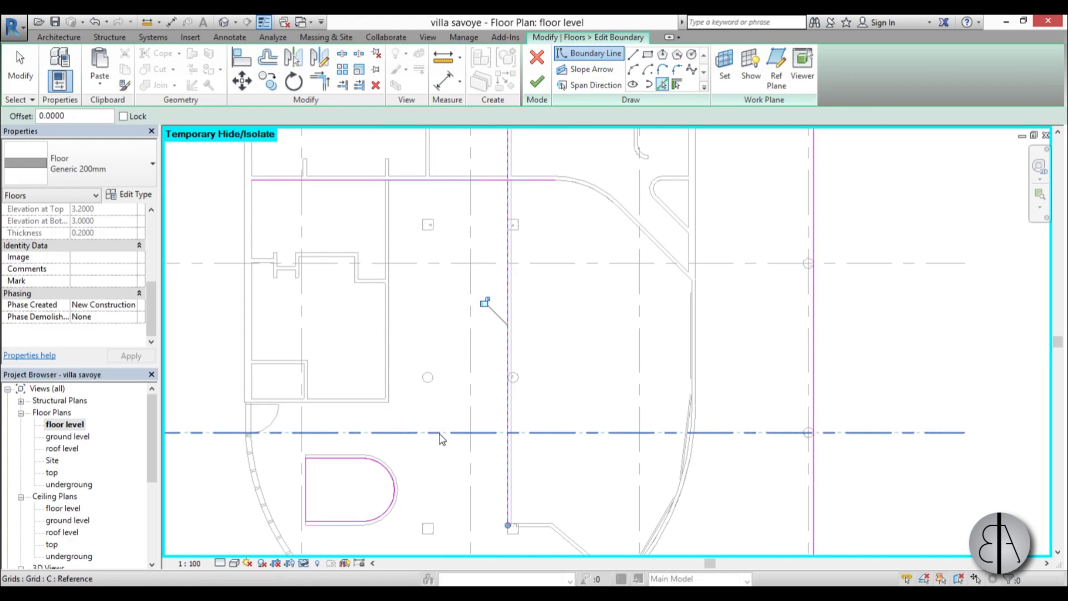
middle_drag(442, 438, 448, 274)
scroll(458, 356, up, 3)
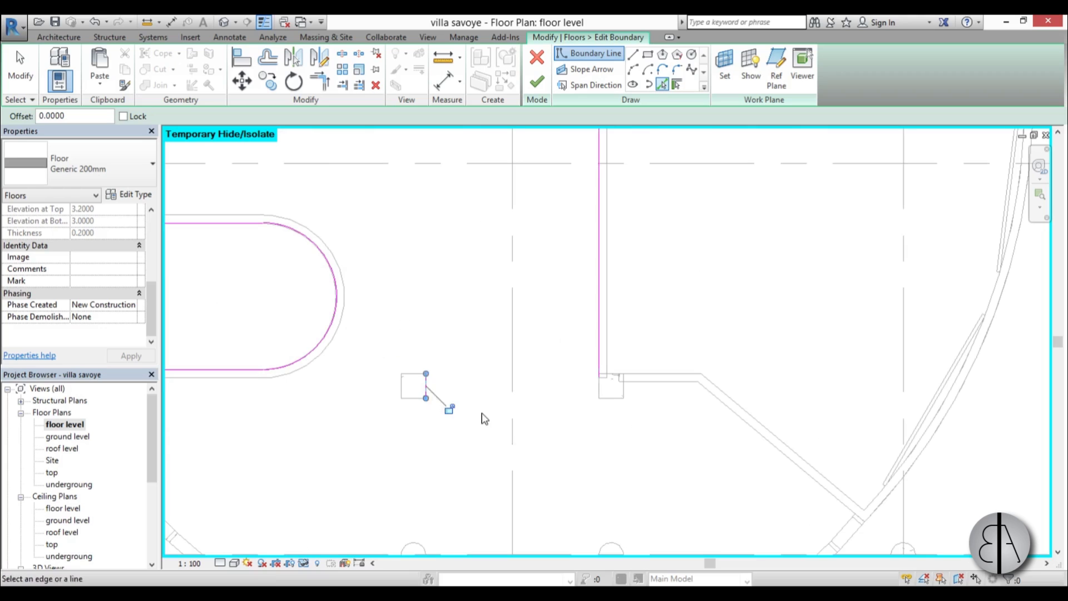
scroll(484, 419, down, 3)
key(Escape)
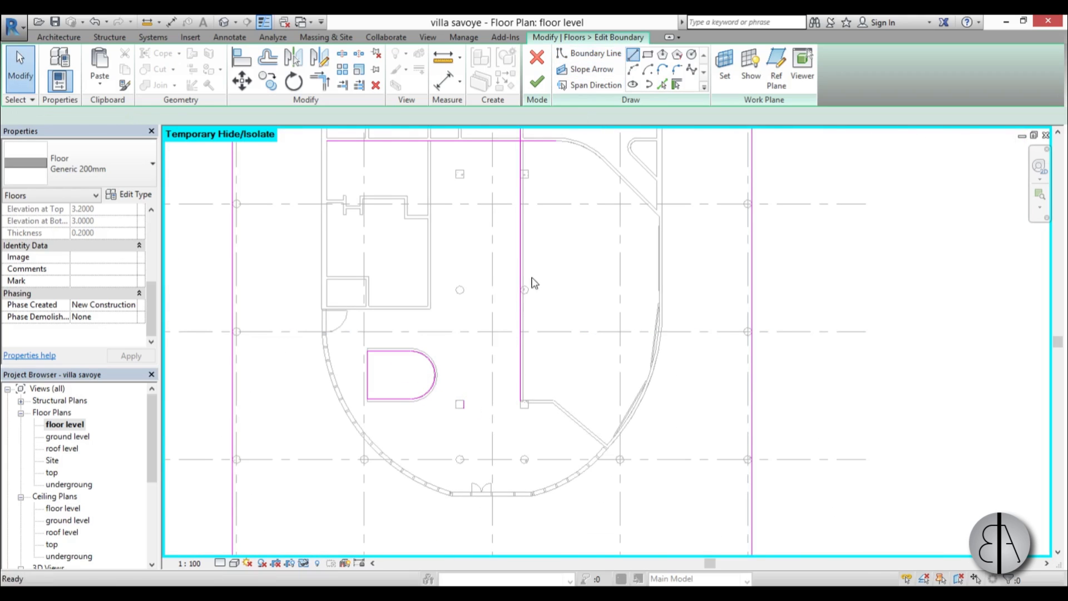
Step: Draw a 2.1 m boundary line across the ramp's lower end, from the ramp wall line to the opposite column's edge
scroll(460, 417, up, 3)
key(Return)
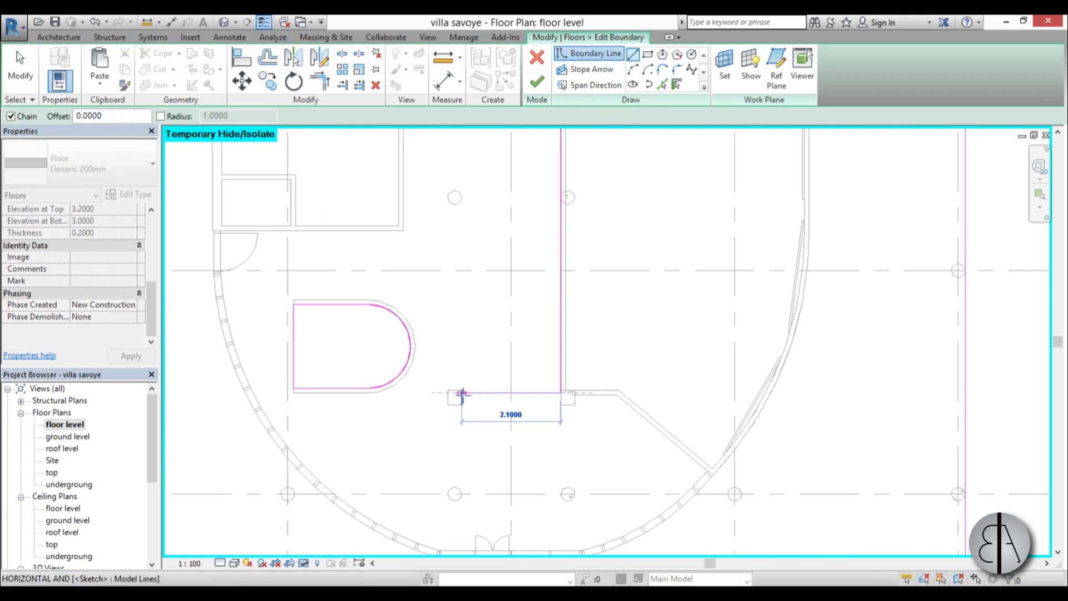
click(461, 393)
key(Escape)
key(Escape)
Step: Trim and extend the sketched lines to each other so they form a closed rectangular ramp opening
key(t)
key(r)
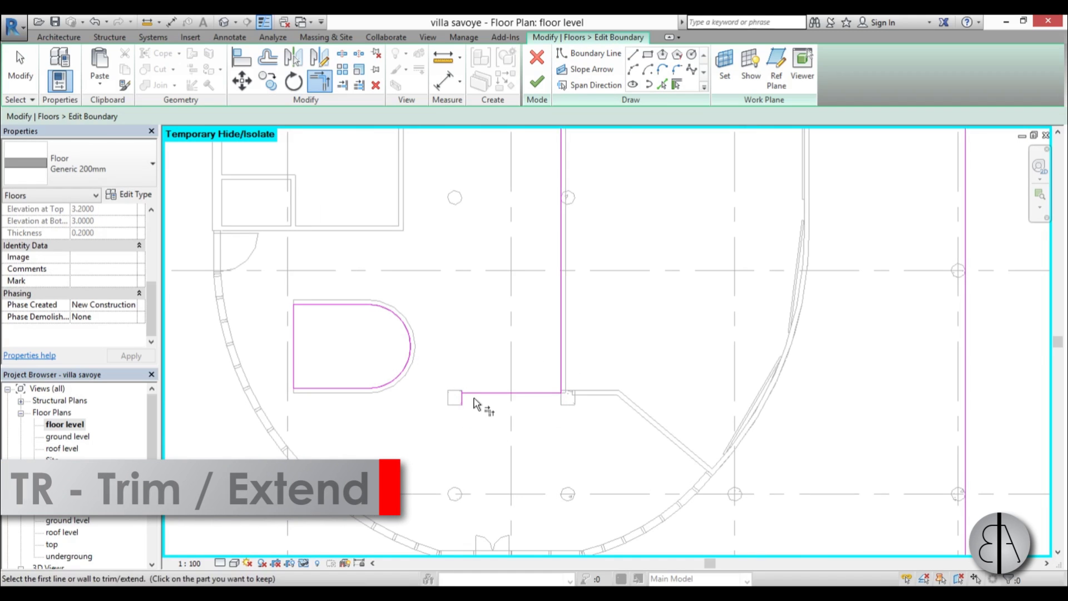
click(474, 393)
scroll(474, 395, up, 4)
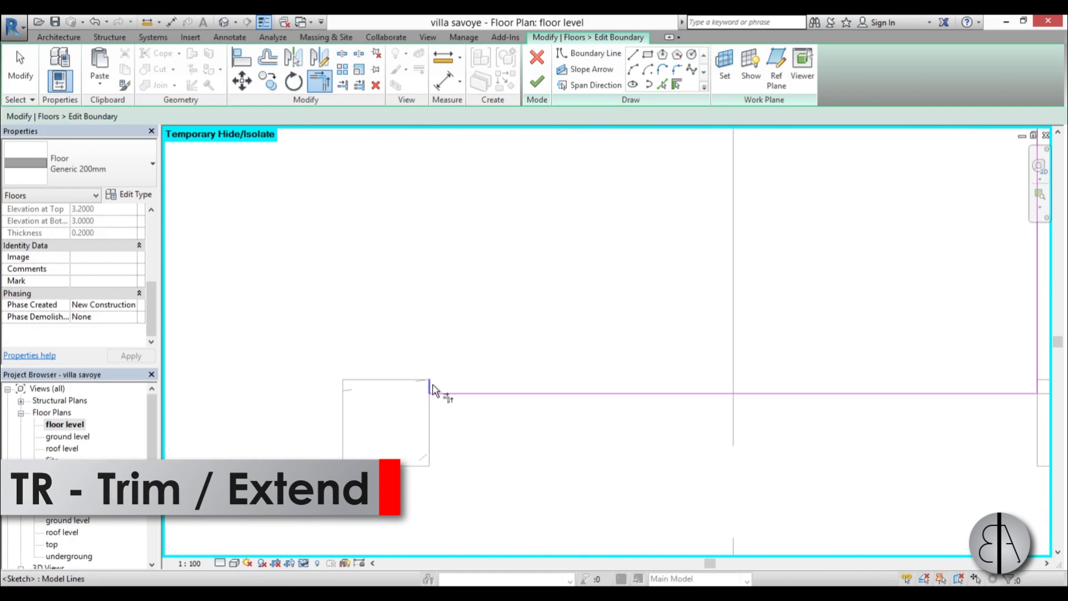
scroll(433, 391, down, 8)
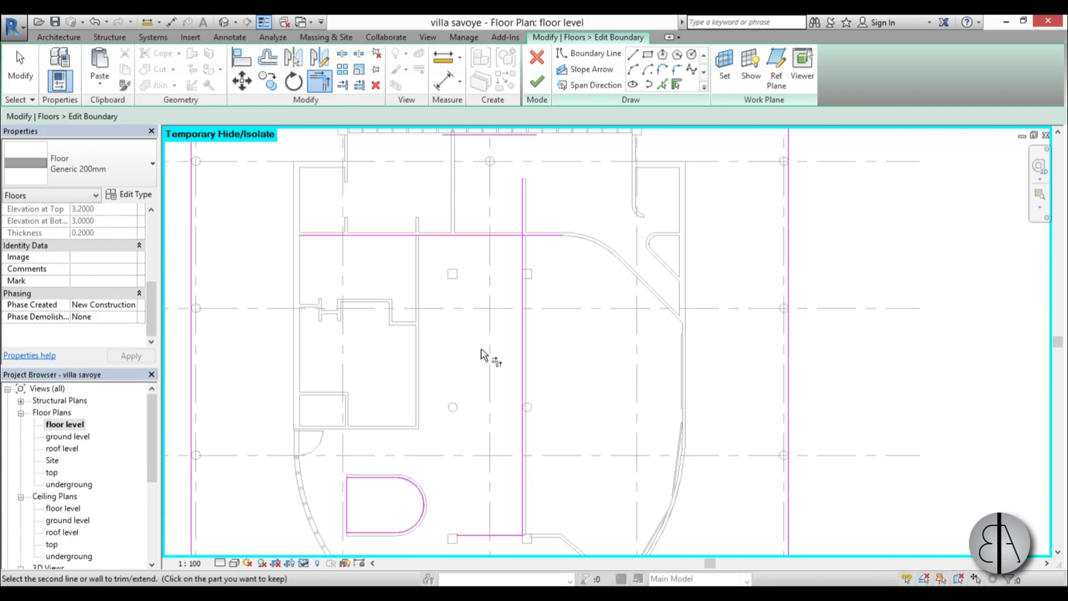
click(522, 255)
scroll(514, 253, down, 3)
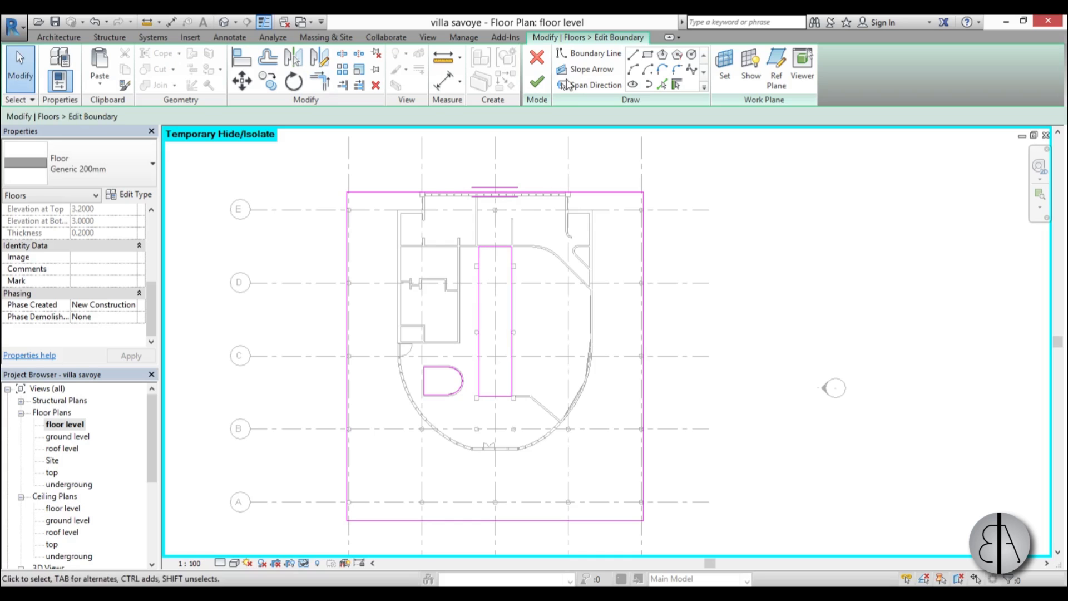
Step: Finish the slab boundary, attach the walls below to the slab's underside and delete the conflicting curtain wall mullions
click(538, 83)
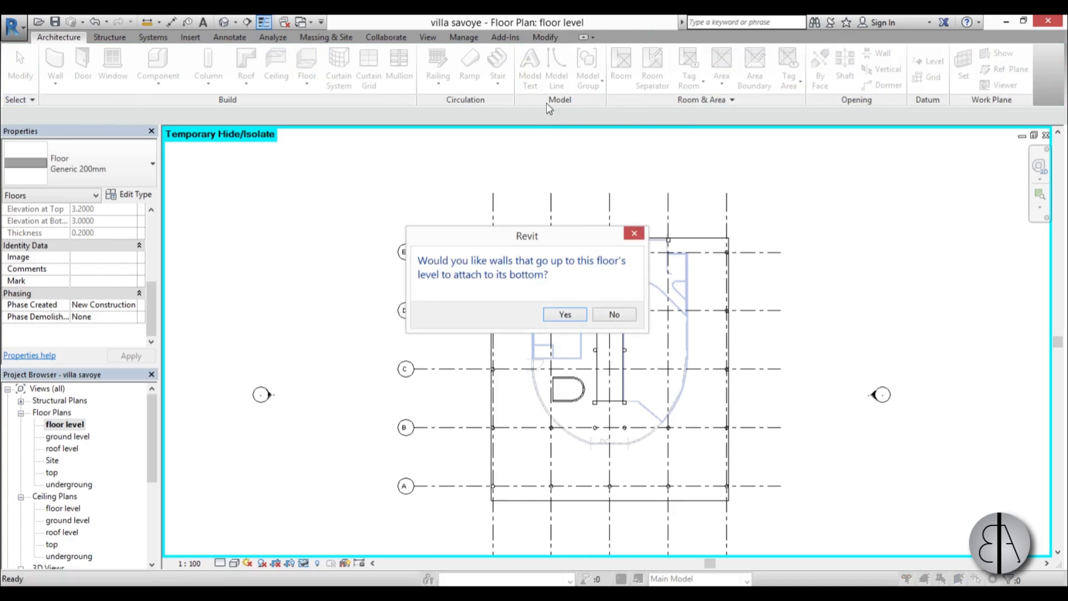
click(565, 315)
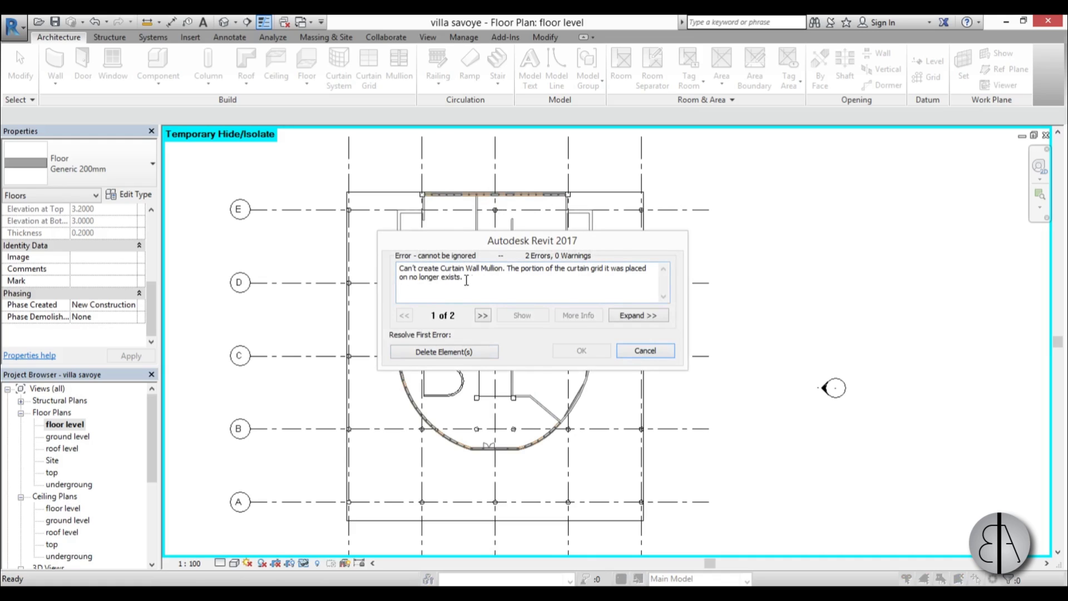
click(440, 352)
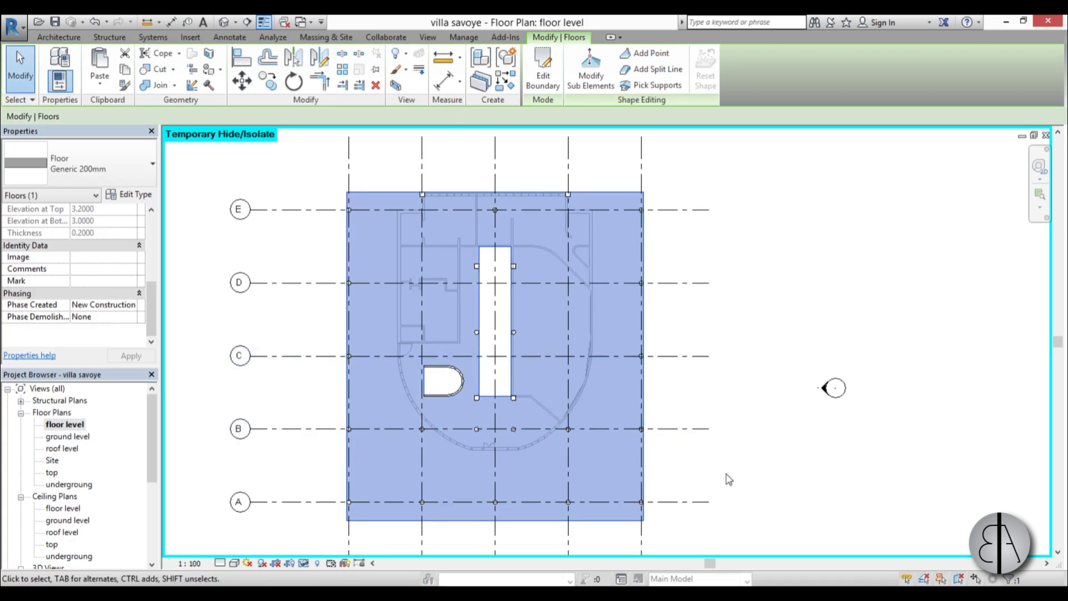
key(Escape)
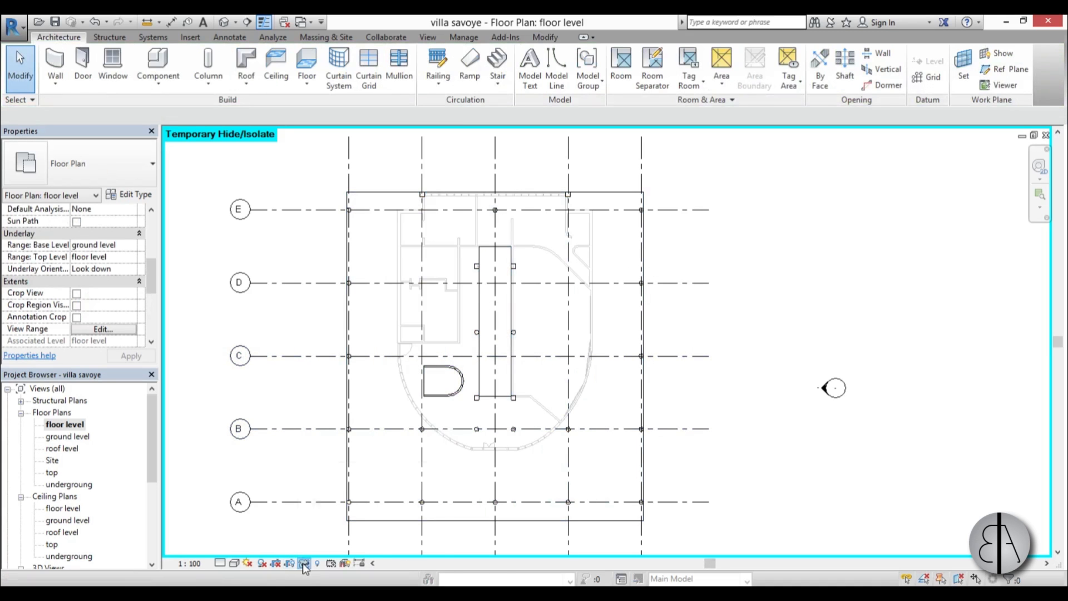
Step: Reset the temporary hide/isolate and check the ramp opening and room layout against the first level plan image
click(302, 563)
click(324, 549)
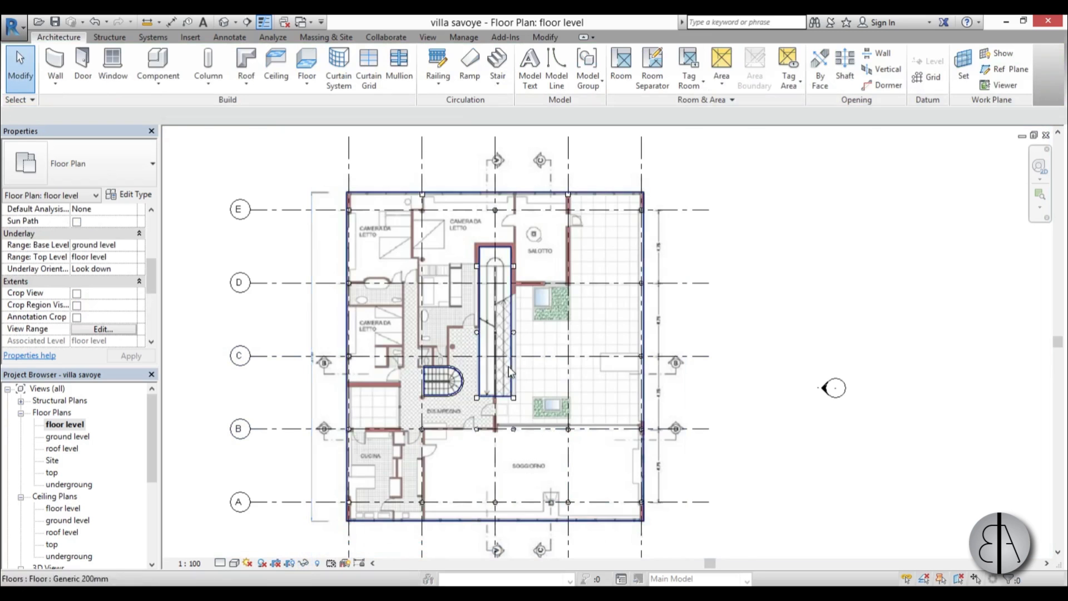
scroll(511, 372, up, 10)
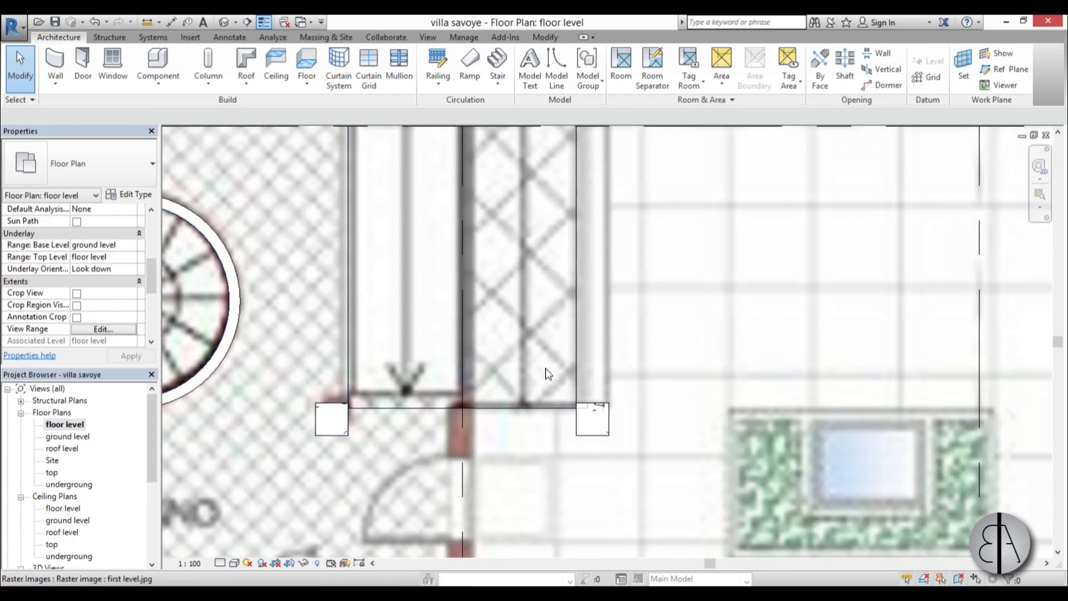
scroll(513, 350, down, 10)
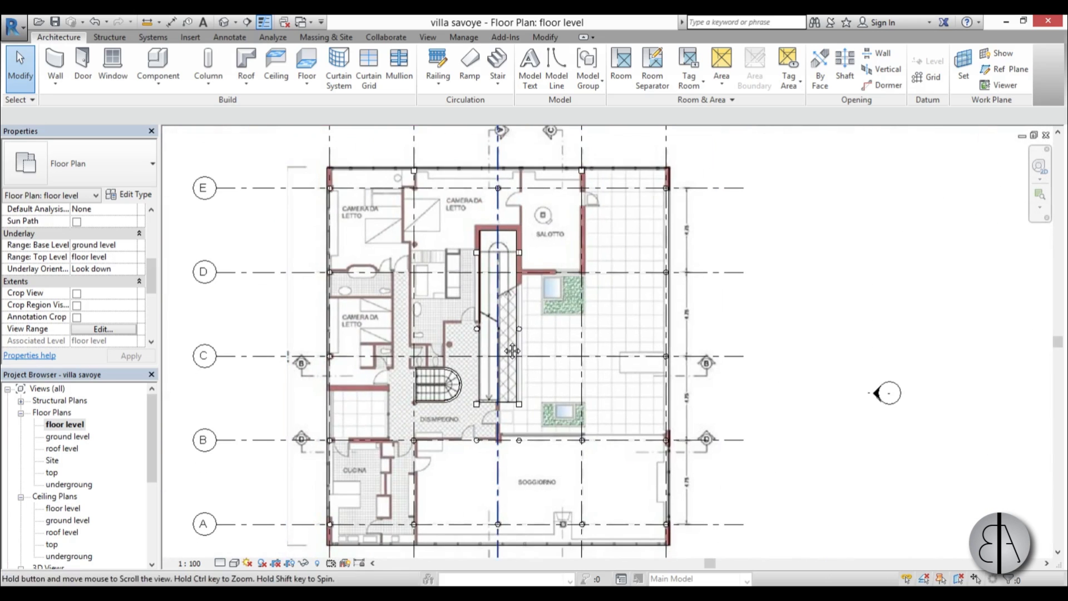
middle_drag(513, 350, 521, 313)
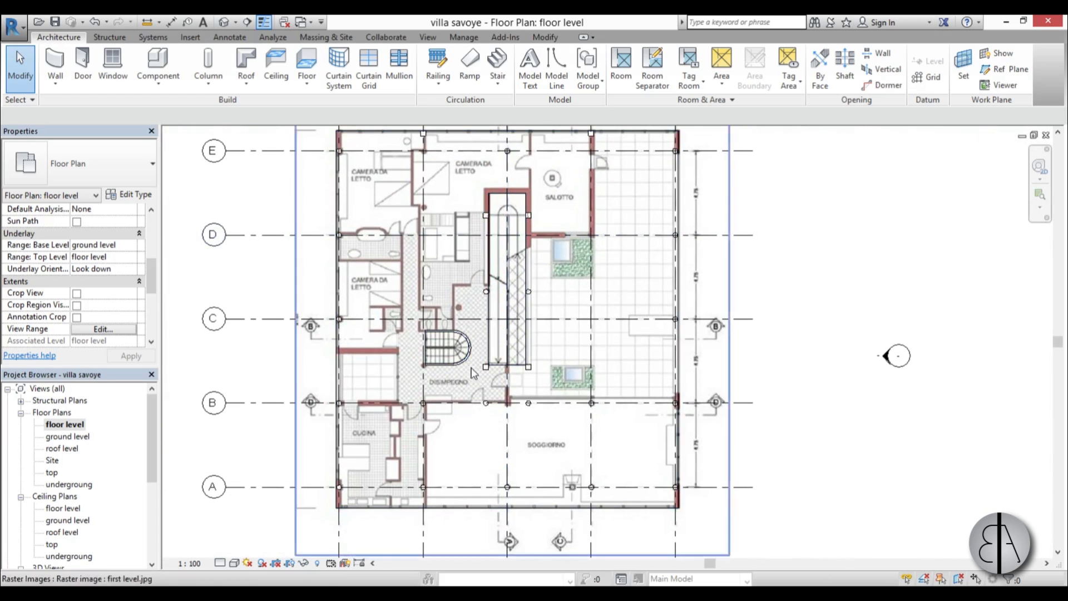
middle_drag(471, 368, 464, 354)
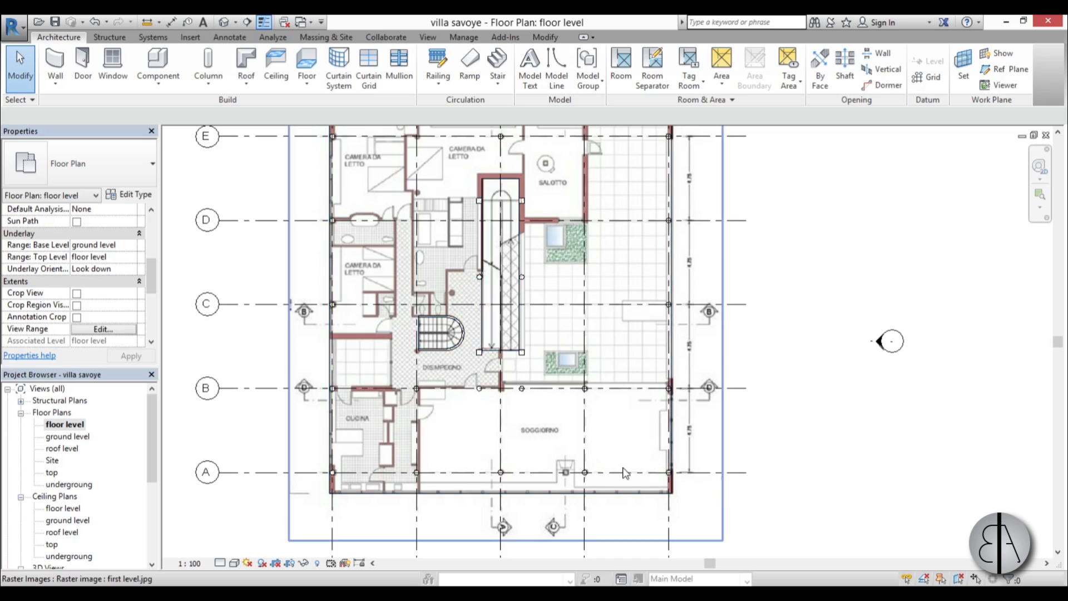
middle_drag(414, 359, 423, 376)
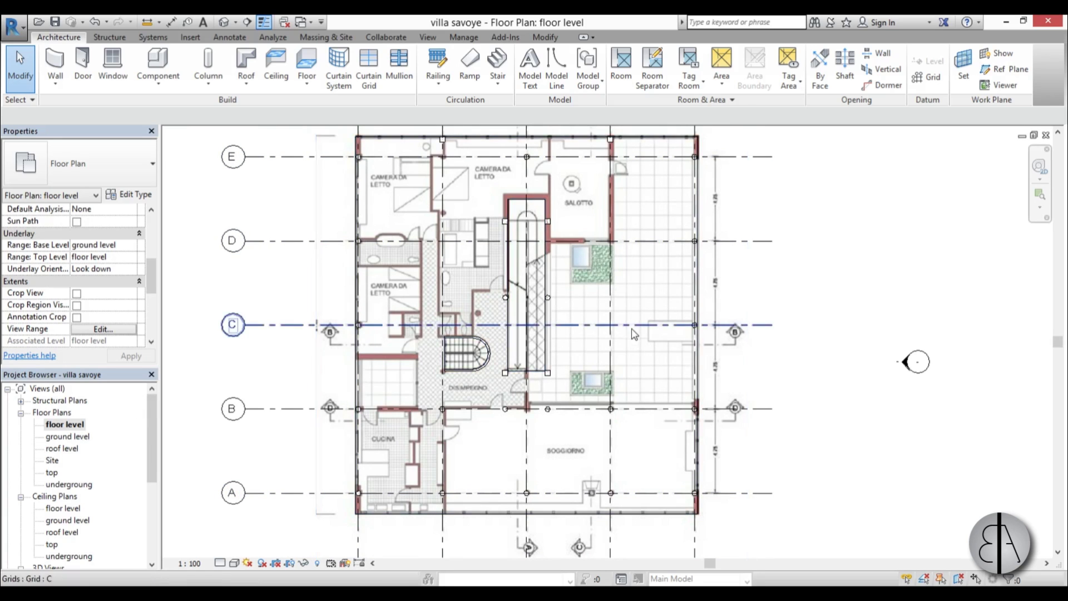
middle_drag(792, 370, 785, 366)
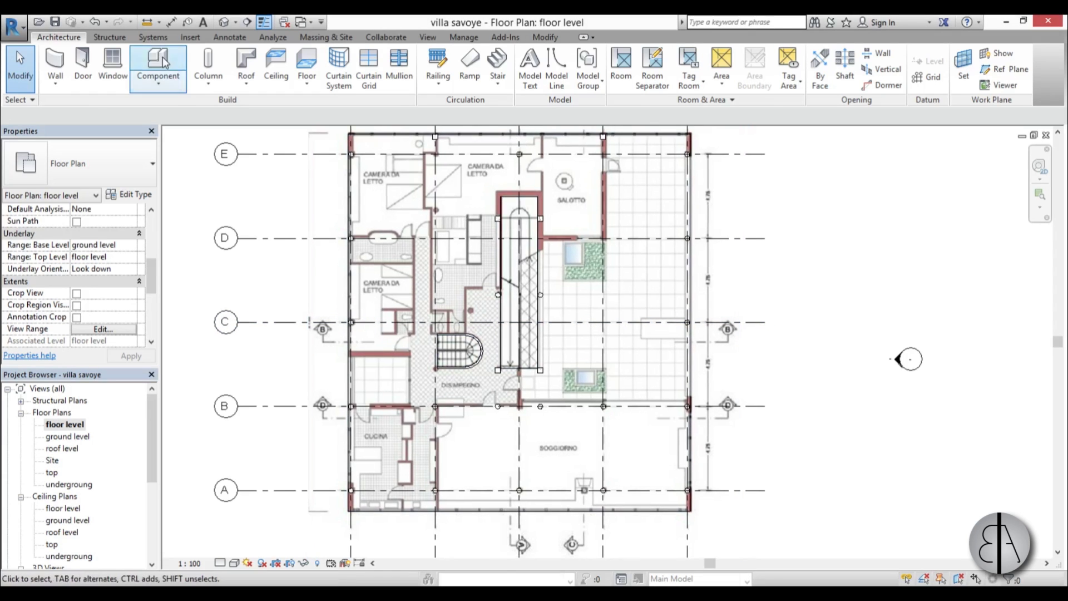
Step: Draw a rectangle of walls around the floor level's perimeter, from the upper corner beyond grid E to the opposite corner beyond grid A
click(55, 66)
click(547, 55)
scroll(391, 138, up, 2)
click(330, 137)
scroll(401, 167, down, 2)
scroll(751, 523, up, 1)
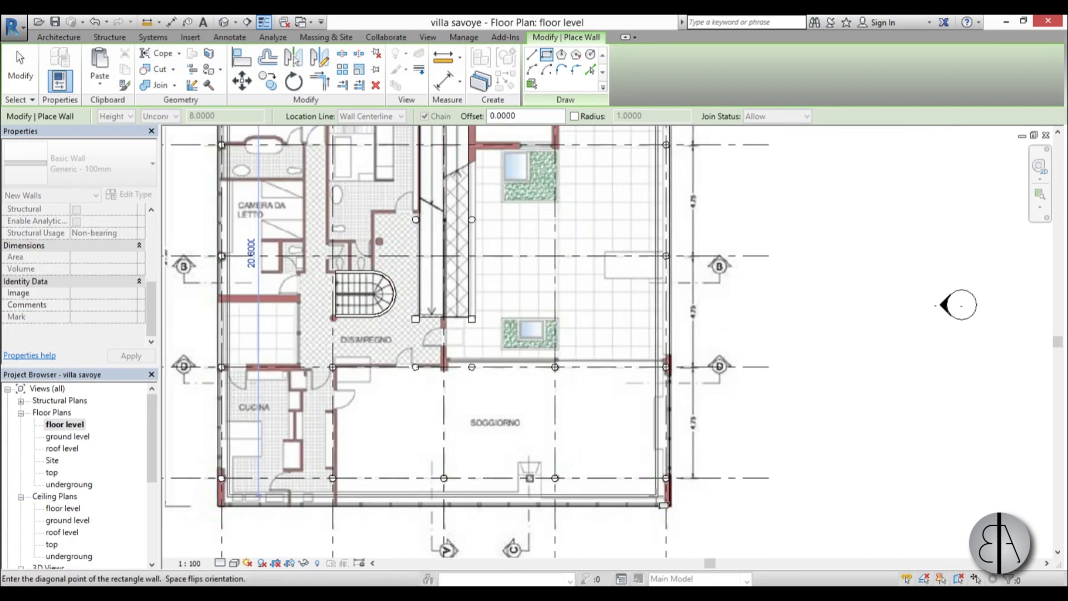
click(657, 498)
key(Escape)
key(Escape)
Step: Select the whole chain of four perimeter walls and change their type to Generic - 200mm
scroll(665, 503, up, 2)
key(Tab)
click(650, 491)
click(83, 164)
click(81, 308)
middle_drag(855, 530, 815, 443)
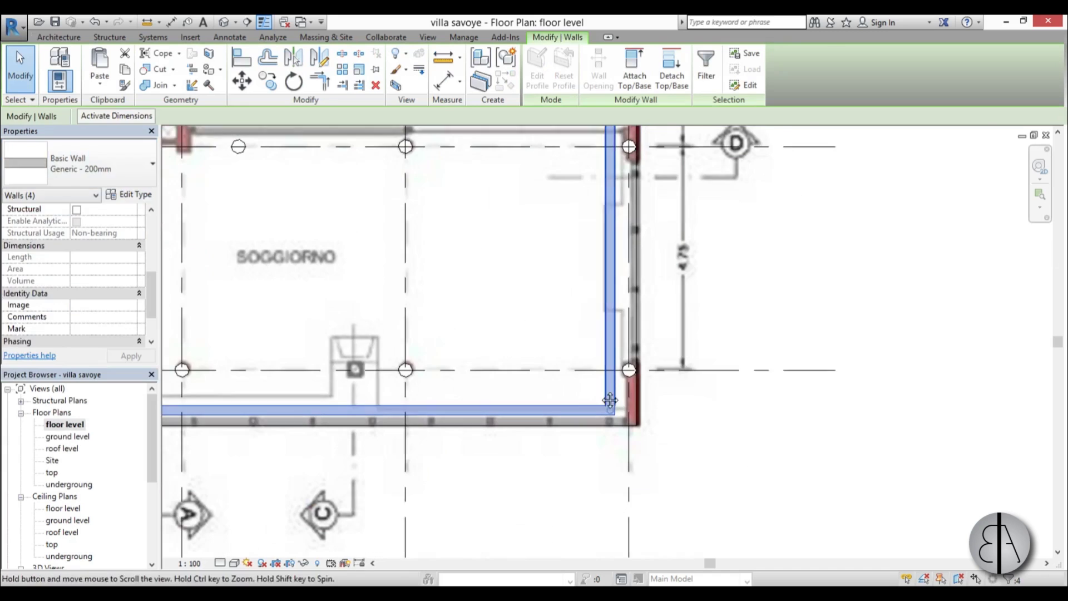
click(815, 443)
Step: Align the outer faces of the terrace-side perimeter wall and the wall beyond grid A with the slab's edges
key(a)
key(l)
click(635, 401)
click(614, 379)
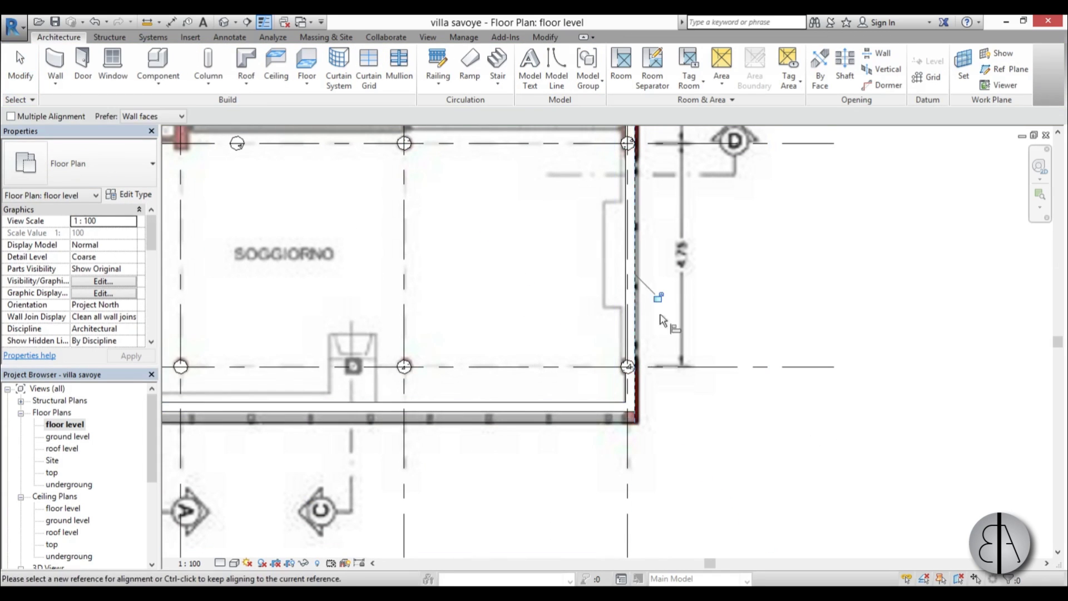
click(525, 424)
click(500, 413)
Step: Align the outer faces of the bedroom-side perimeter wall and the wall beyond grid E with the slab's edges
scroll(375, 446, down, 3)
middle_drag(312, 428, 606, 439)
scroll(560, 433, up, 2)
click(553, 433)
click(562, 423)
scroll(501, 445, down, 3)
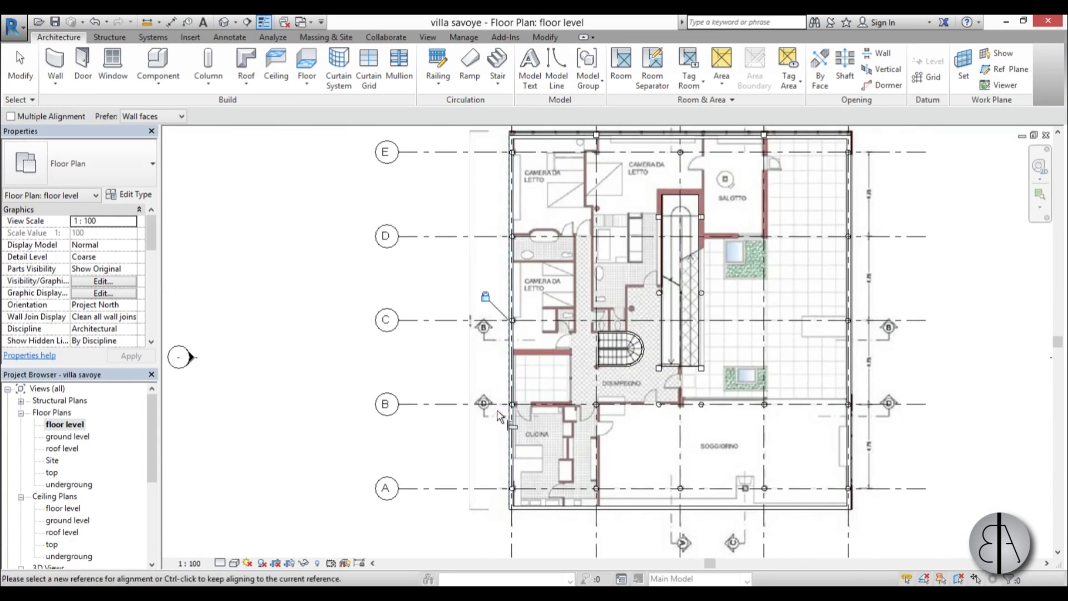
middle_drag(524, 135, 446, 289)
scroll(446, 289, up, 4)
click(444, 285)
click(518, 296)
scroll(600, 420, down, 2)
middle_drag(600, 420, 398, 231)
key(Escape)
key(Escape)
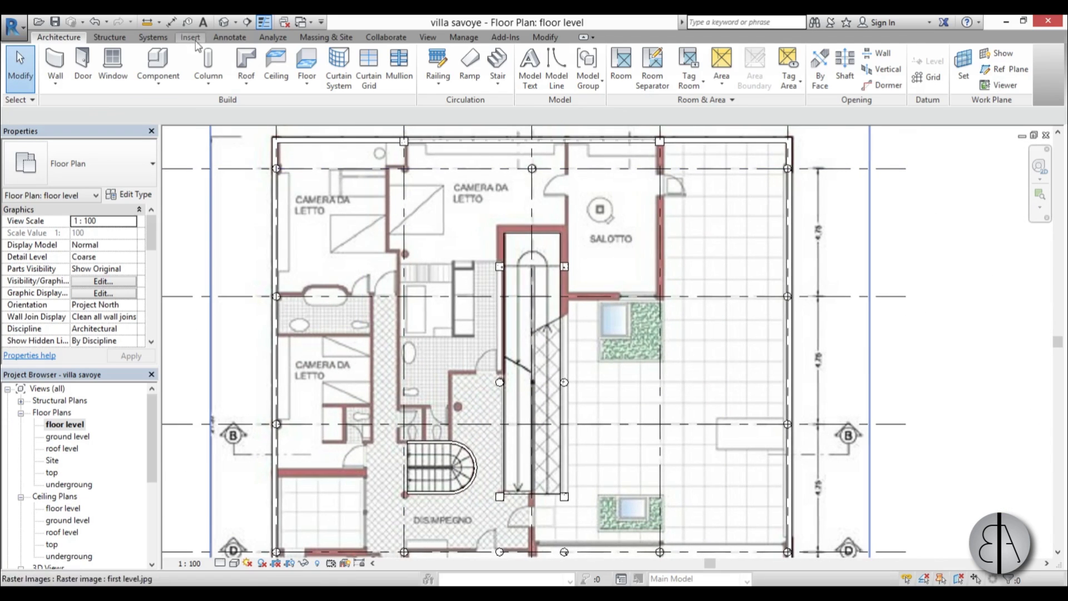
Step: Draw Generic - 200mm walls from the column beside the ramp's upper end, up and across the end of the ramp opening
click(55, 62)
click(620, 358)
scroll(503, 265, up, 3)
scroll(506, 232, up, 3)
click(504, 291)
middle_drag(505, 286, 493, 347)
key(Escape)
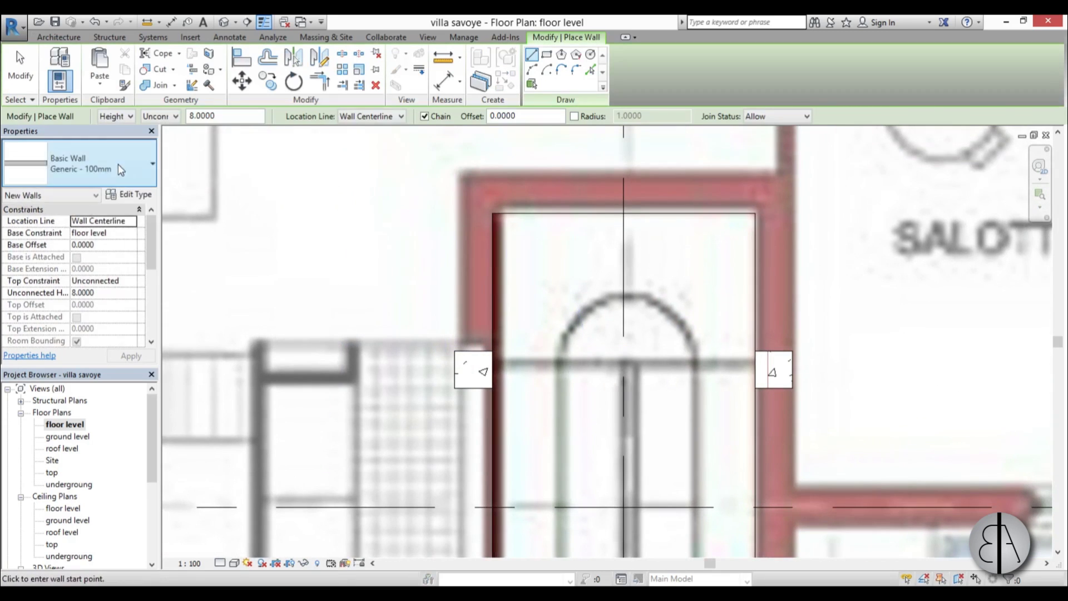
click(120, 169)
click(100, 301)
click(474, 369)
click(475, 191)
click(774, 191)
Step: Draw Generic - 200mm walls along the Salotto's ramp side, across its lower edge and up its terrace side to the perimeter wall
scroll(774, 211, down, 3)
middle_drag(774, 213, 560, 132)
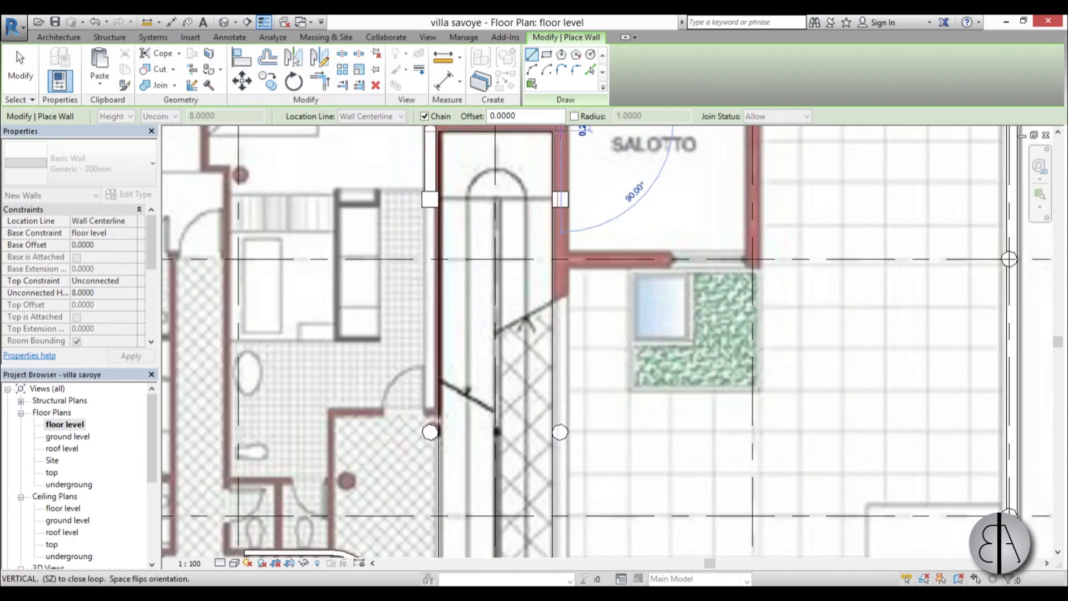
click(563, 260)
click(753, 260)
scroll(754, 207, down, 1)
middle_drag(754, 207, 478, 417)
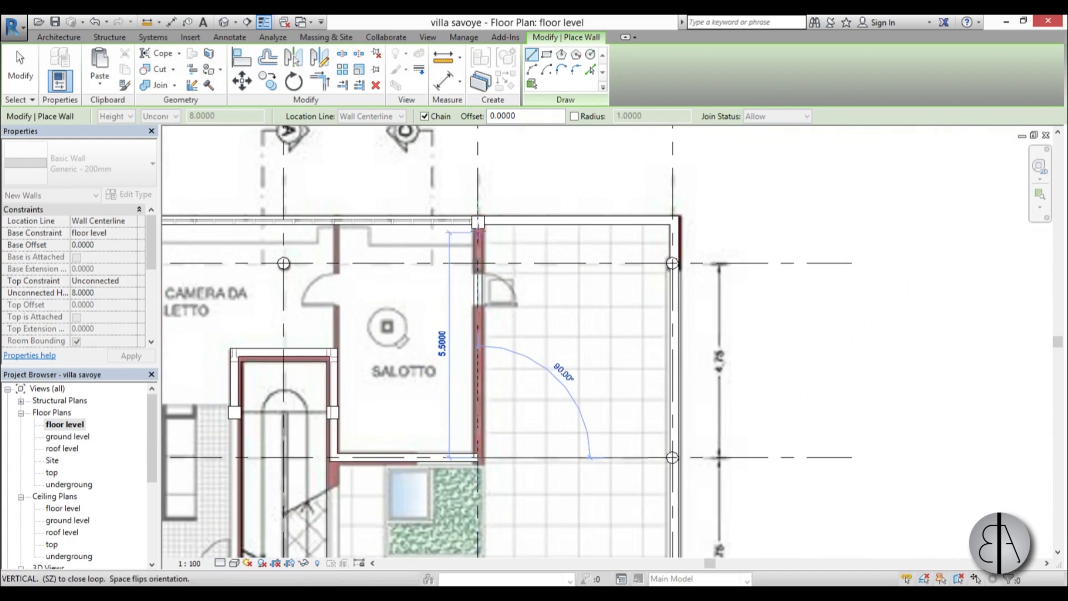
click(479, 228)
key(Escape)
key(Escape)
Step: Align the inner faces of the walls around the end of the ramp with the edges of the ramp opening
scroll(470, 312, up, 3)
click(306, 234)
click(304, 224)
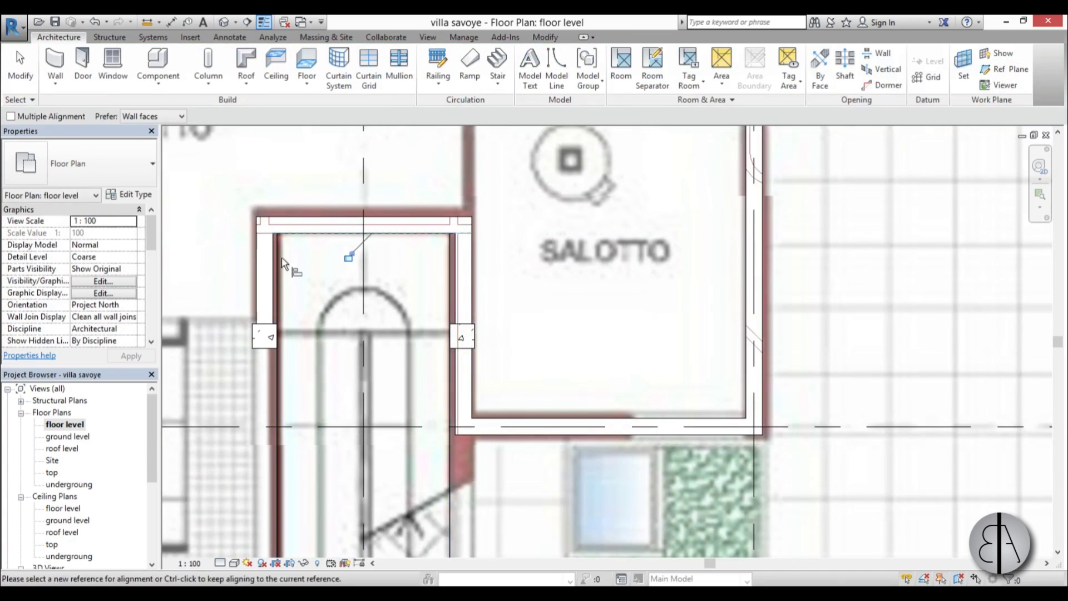
click(278, 314)
click(275, 310)
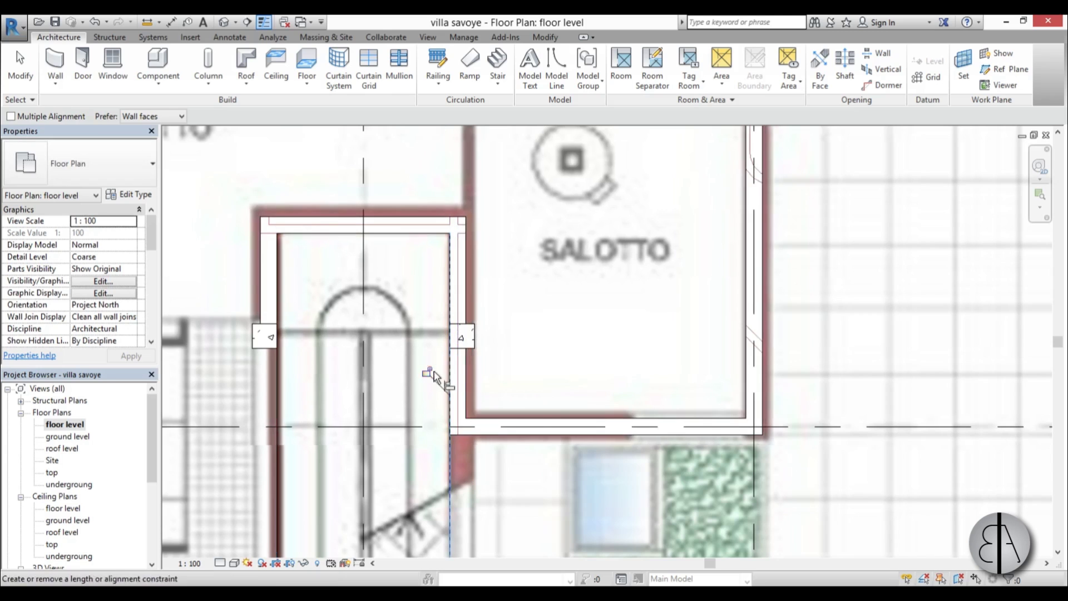
scroll(524, 298, down, 3)
key(Escape)
scroll(524, 298, down, 2)
Step: Draw a Generic - 100mm wall about 2.9 m long between the bedroom and the Salotto, reaching the perimeter wall
click(65, 62)
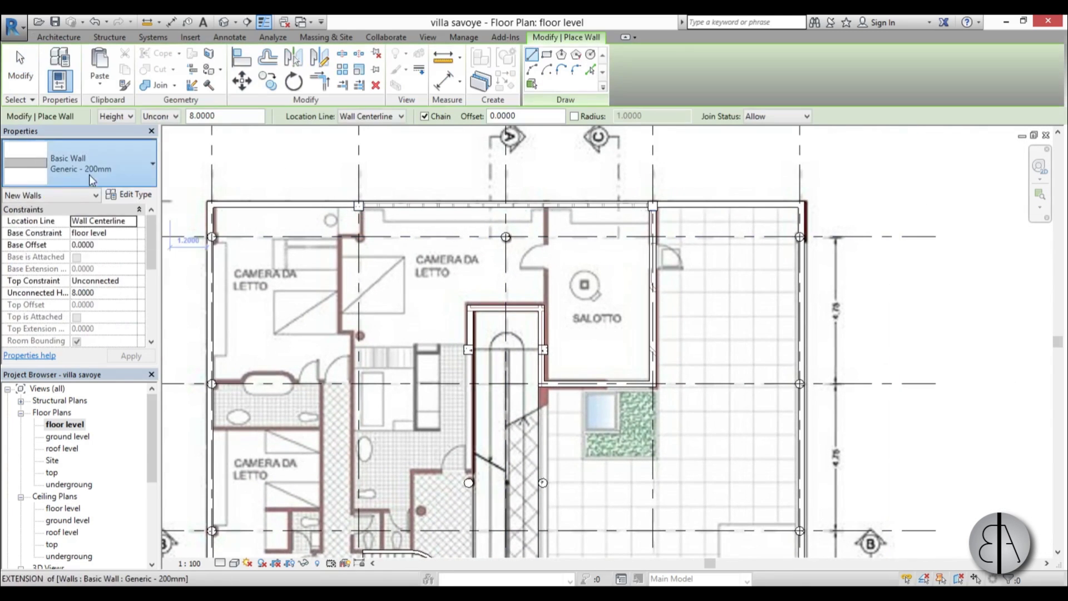
click(91, 176)
scroll(91, 316, up, 1)
click(92, 247)
scroll(521, 281, up, 3)
click(577, 250)
middle_drag(593, 311, 593, 437)
scroll(593, 438, down, 1)
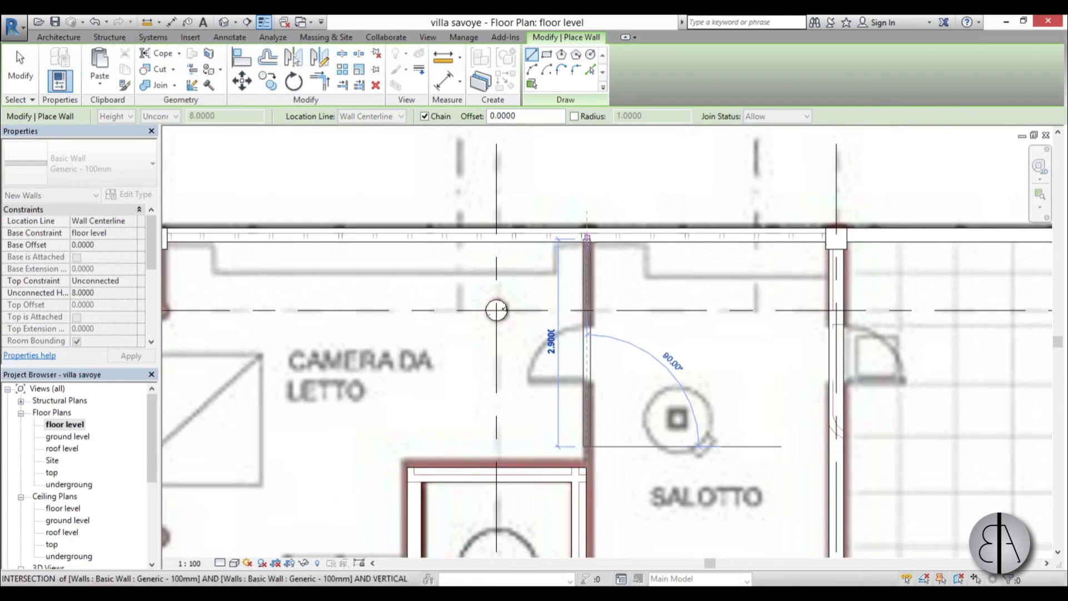
click(588, 242)
key(Escape)
key(Escape)
Step: Draw stepped Generic - 100mm walls between the upper bedrooms and along the corridor from the perimeter column down to the curved stair wall
middle_drag(373, 386, 658, 311)
click(64, 62)
click(447, 174)
click(446, 236)
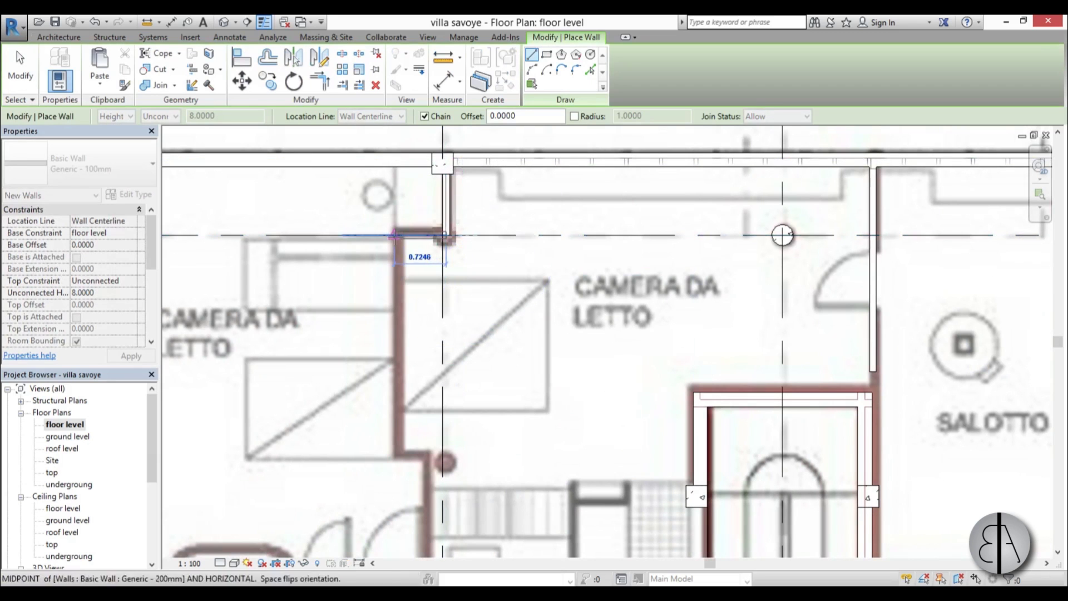
scroll(394, 457, down, 3)
scroll(453, 430, up, 3)
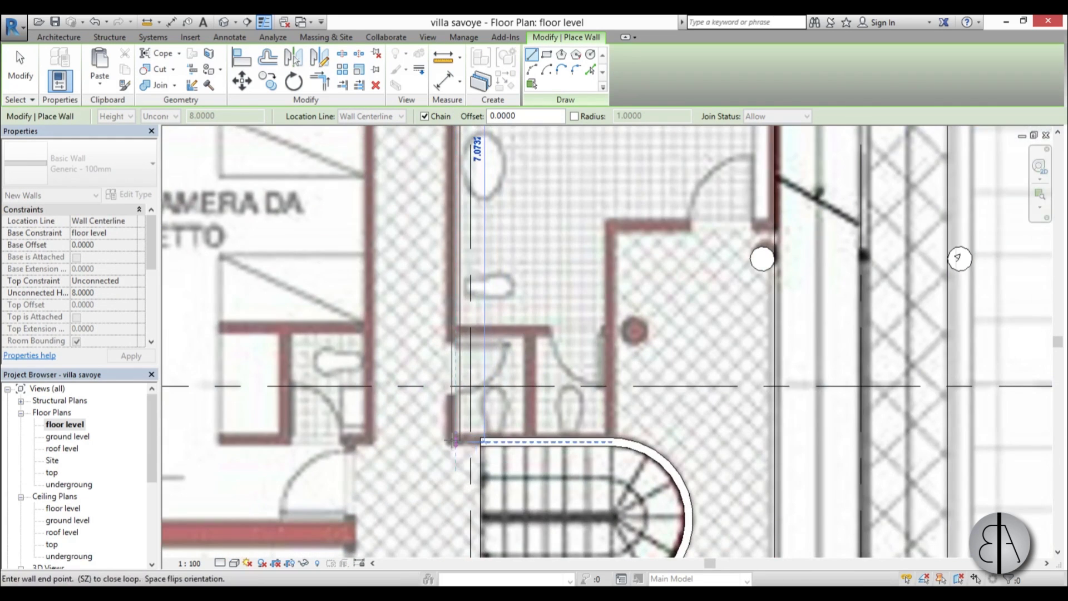
scroll(455, 443, up, 3)
click(458, 443)
click(520, 444)
key(Escape)
Step: Draw a Generic - 100mm wall along the upper side of the two small toilets above the stair
scroll(424, 399, down, 3)
click(440, 296)
click(621, 297)
key(Escape)
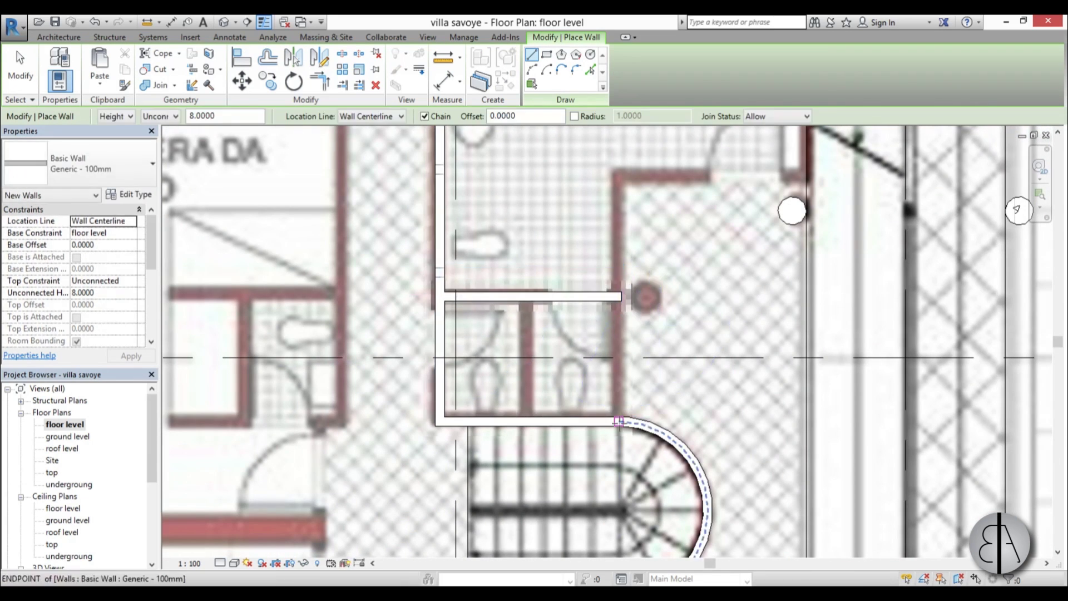
Step: Draw Generic - 100mm walls from the curved stair wall up the toilet side, across to the ramp and up the ramp's edge to the column
click(619, 422)
click(619, 176)
click(798, 176)
scroll(798, 177, down, 2)
middle_drag(798, 178, 449, 443)
scroll(447, 230, up, 2)
scroll(447, 227, down, 2)
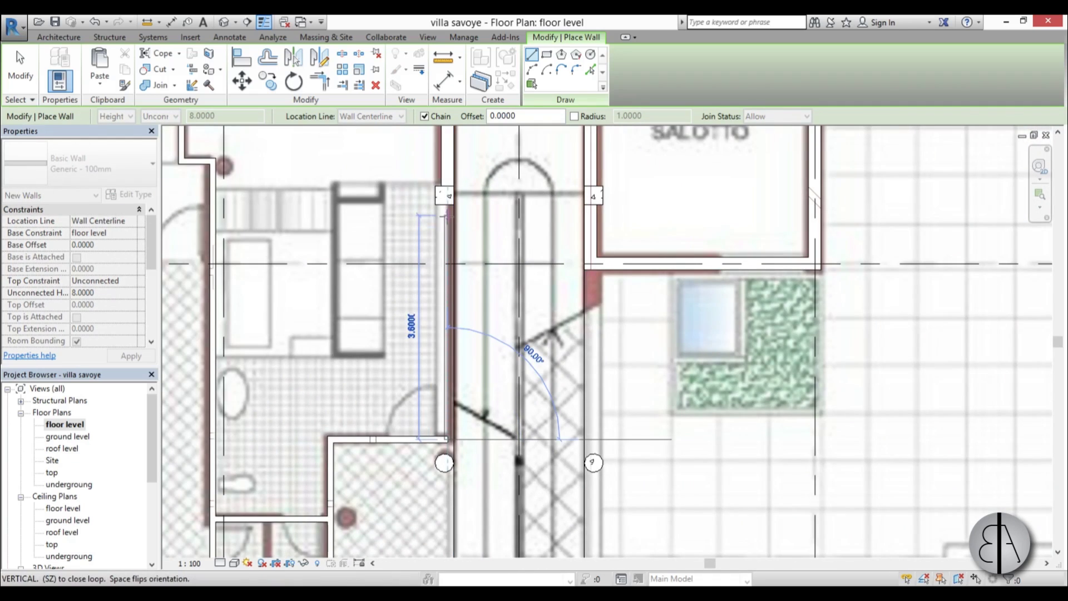
scroll(443, 216, down, 2)
key(Escape)
key(Escape)
click(444, 229)
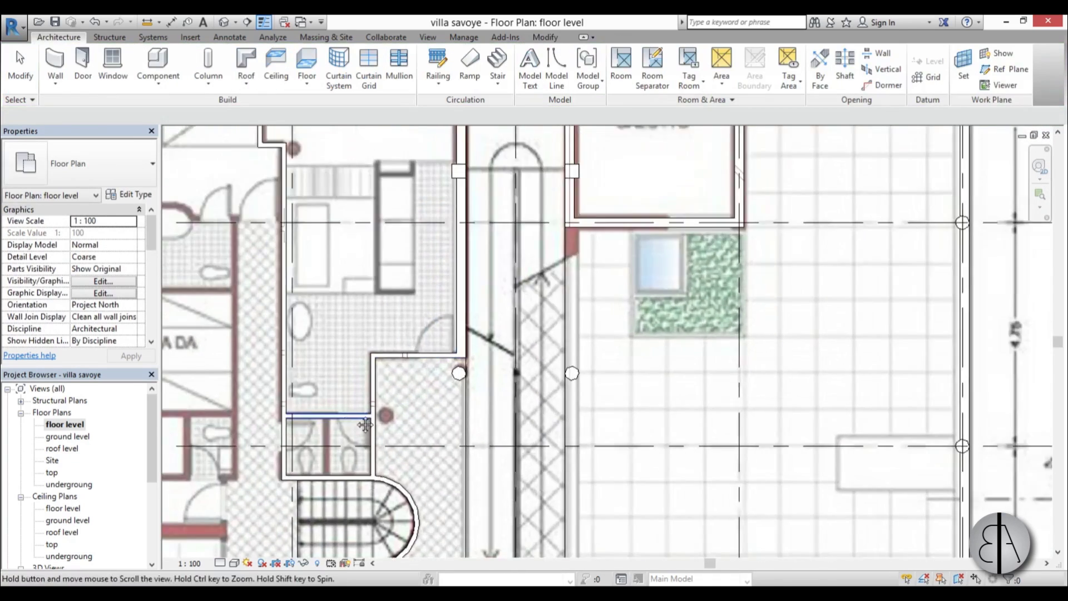
Step: Draw a Generic - 100mm partition between the two small toilets above the stair
middle_drag(329, 417, 446, 339)
key(w)
key(a)
scroll(451, 361, up, 4)
click(444, 316)
click(443, 424)
key(Escape)
scroll(436, 414, down, 3)
key(Escape)
Step: Draw the outer-side bathroom's upper wall in Generic - 100mm segments: outer wall to tub recess, about 1 m along the recess, and across the corridor
scroll(404, 415, down, 1)
middle_drag(303, 470, 426, 548)
key(w)
key(a)
scroll(288, 239, up, 3)
click(283, 230)
click(366, 230)
key(Escape)
click(393, 211)
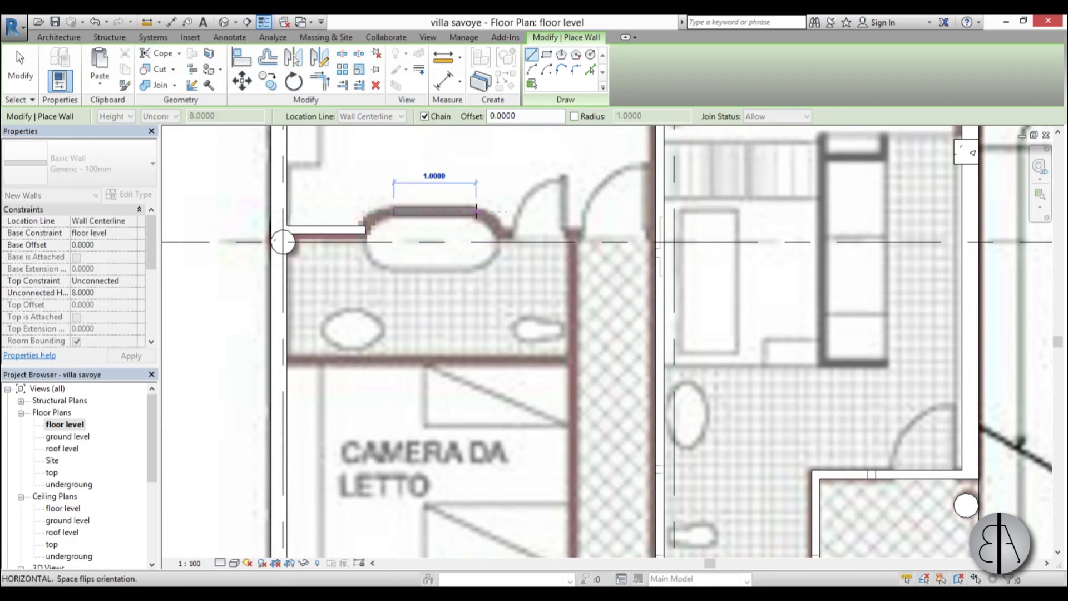
click(477, 212)
key(Escape)
click(501, 229)
click(660, 229)
key(Escape)
Step: Draw a Generic - 100mm wall down the bedroom side of the corridor and along the lower edge of the closet and small toilet
click(573, 231)
scroll(579, 548, down, 2)
middle_drag(578, 548, 519, 253)
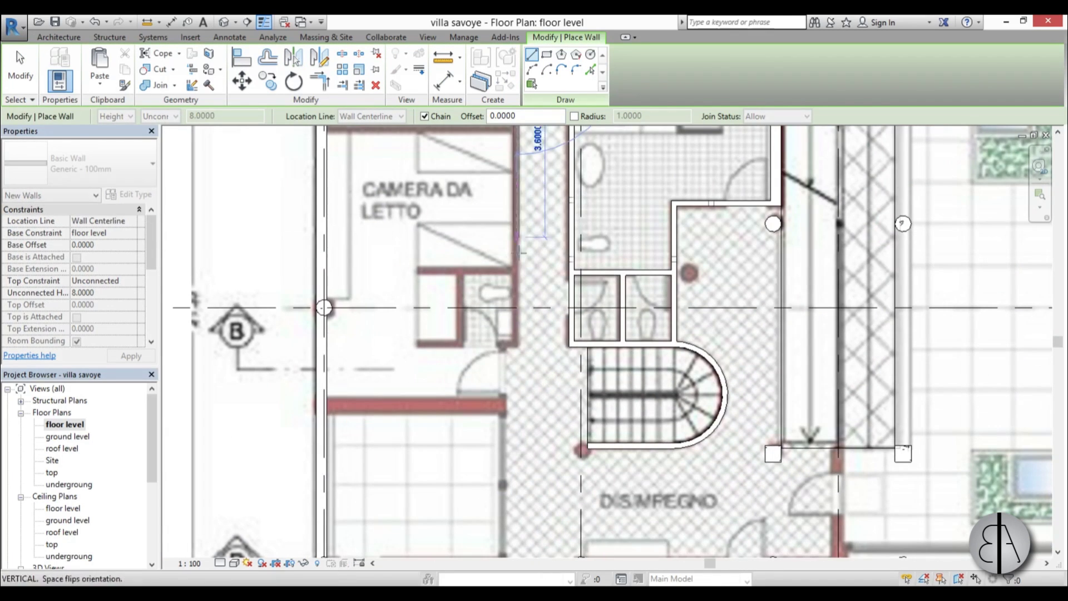
click(516, 344)
click(418, 344)
key(Escape)
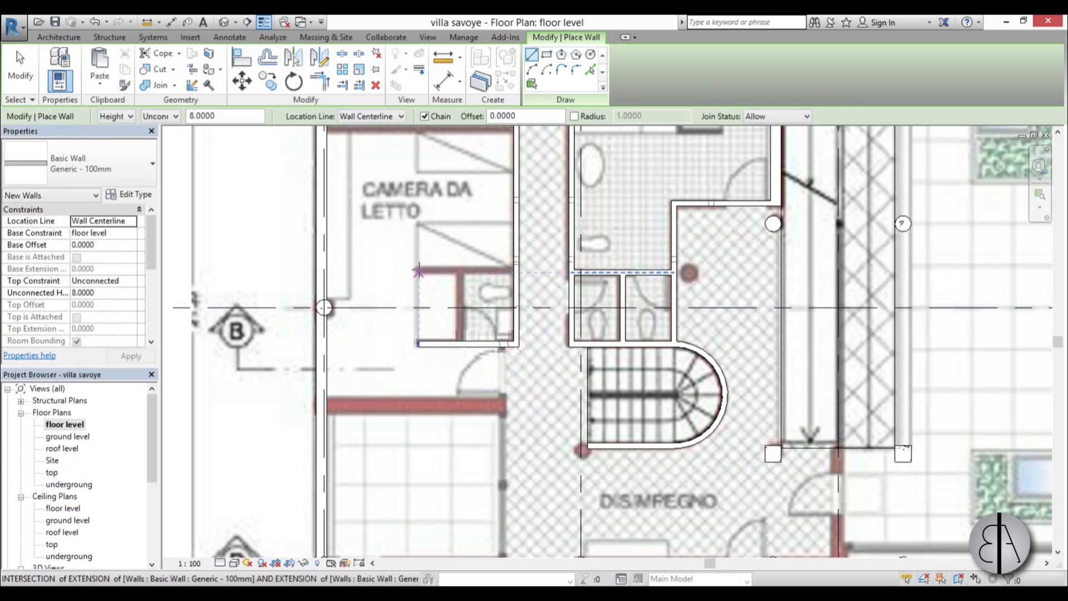
Step: Draw the Generic - 100mm upper wall of the bedroom's closet and toilet block and the partition between the two
click(418, 272)
click(516, 273)
key(Escape)
scroll(465, 285, up, 2)
scroll(460, 281, up, 1)
click(460, 263)
click(460, 387)
key(Escape)
Step: Draw a short Generic - 100mm wall beside the bedroom door from the toilet block down to the small terrace's upper wall
middle_drag(495, 412, 488, 265)
click(525, 238)
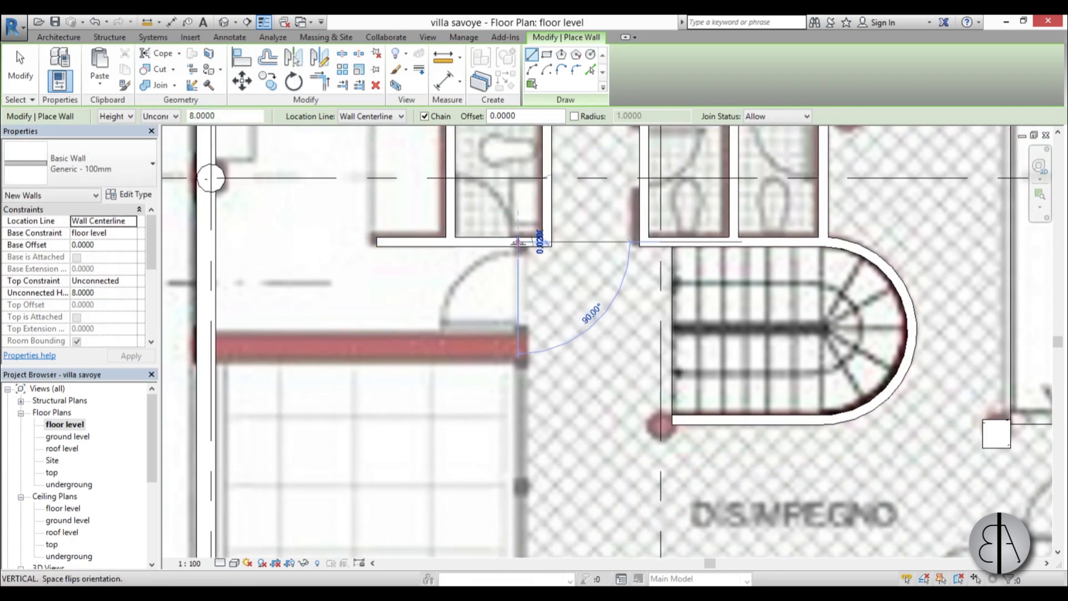
scroll(521, 353, down, 5)
middle_drag(523, 354, 513, 280)
scroll(513, 280, up, 2)
click(513, 279)
key(Escape)
Step: Draw an L-shaped Generic - 100mm wall around the upper niche between the Cucina and the adjoining passage
middle_drag(502, 440, 509, 313)
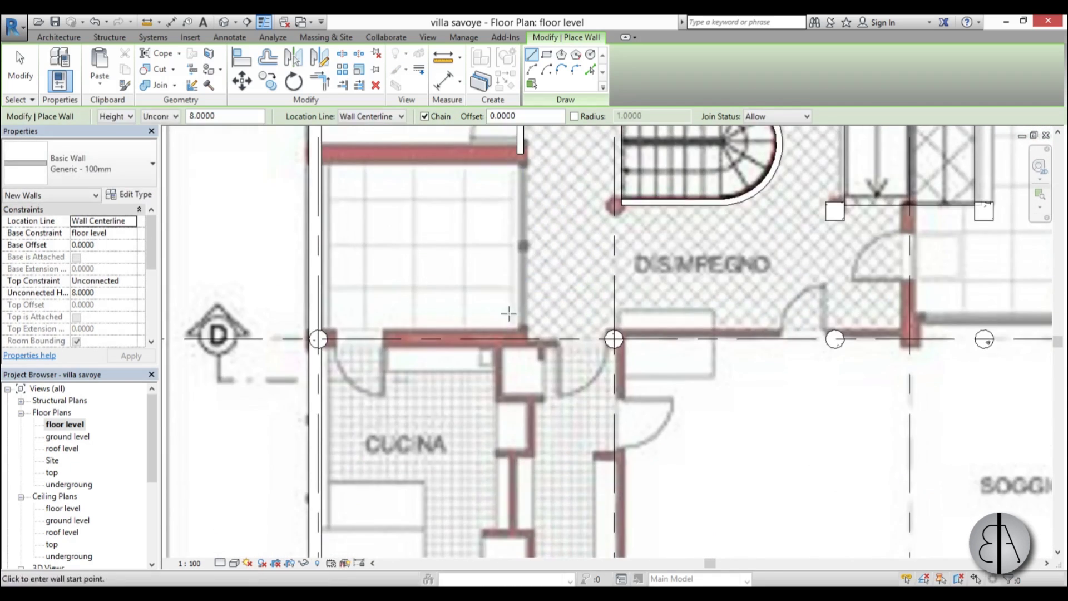
scroll(489, 355, up, 2)
click(505, 344)
click(505, 435)
key(Escape)
Step: Continue the Cucina partition downward with Generic - 100mm walls around the second niche and along the narrow middle section
middle_drag(545, 460, 496, 206)
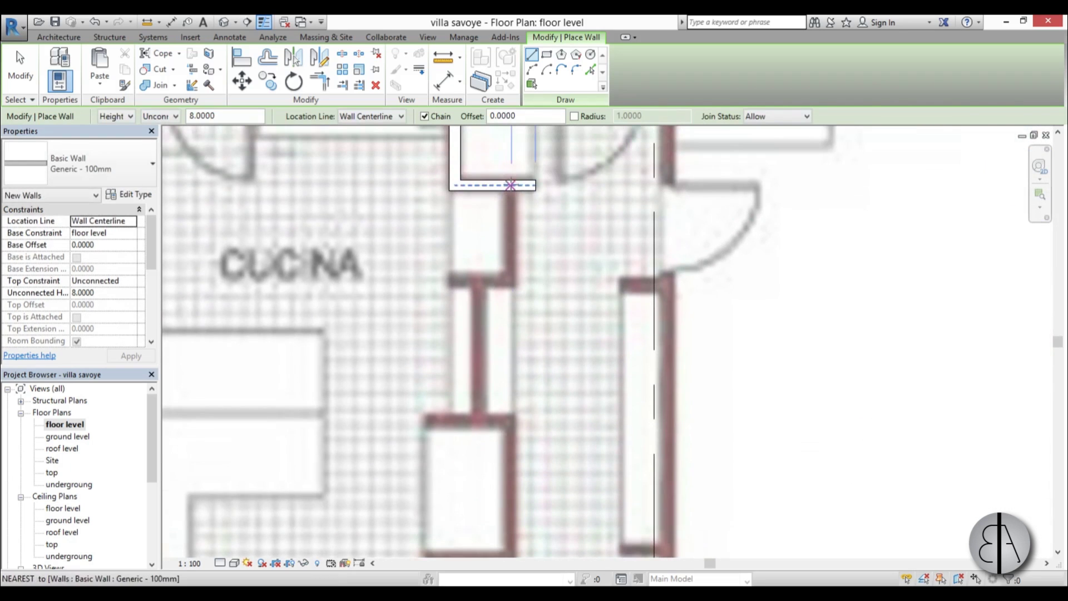
click(479, 281)
click(480, 425)
key(Escape)
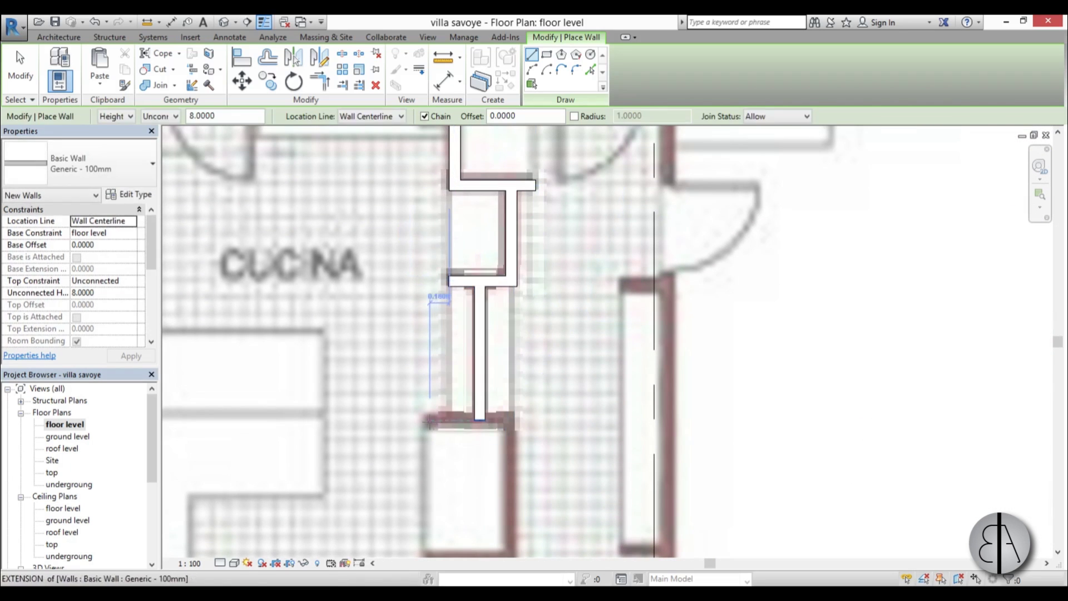
Step: Draw Generic - 100mm walls along the upper, passage and lower sides of the lowest niche in the Cucina partition
click(430, 421)
click(511, 422)
middle_drag(500, 483, 492, 233)
click(503, 309)
click(416, 310)
key(Escape)
Step: Draw Generic - 100mm walls from the lowest niche down to the perimeter wall and across the lower end of the passage's shallow recess
click(440, 310)
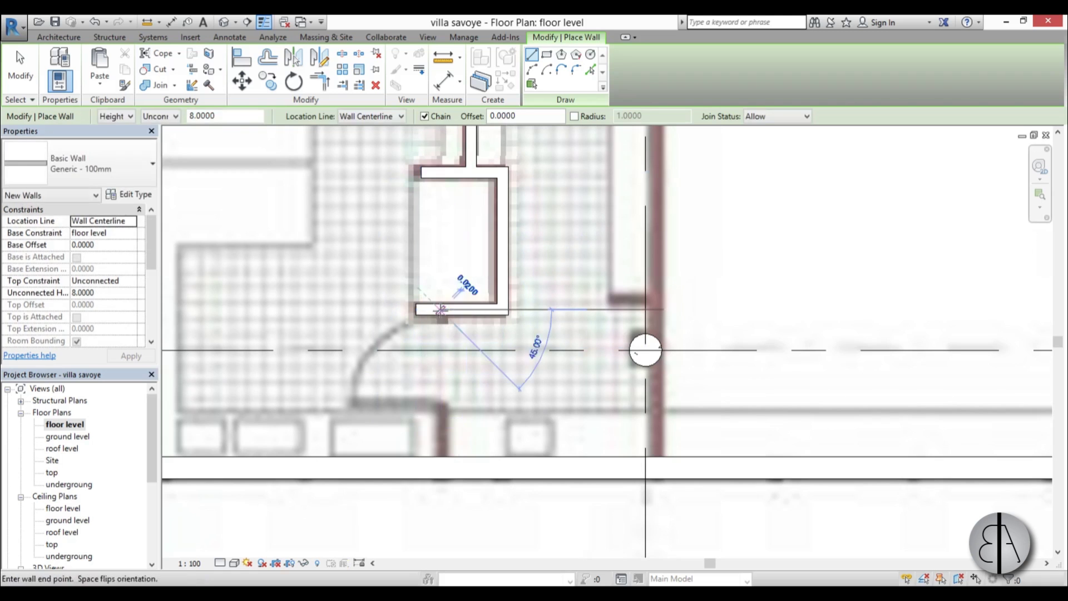
click(440, 467)
key(Escape)
click(611, 301)
click(657, 301)
key(Escape)
Step: Draw Generic - 100mm walls from the perimeter wall up the passage side of the Soggiorno and along the lower edge of the Disimpegno
click(656, 468)
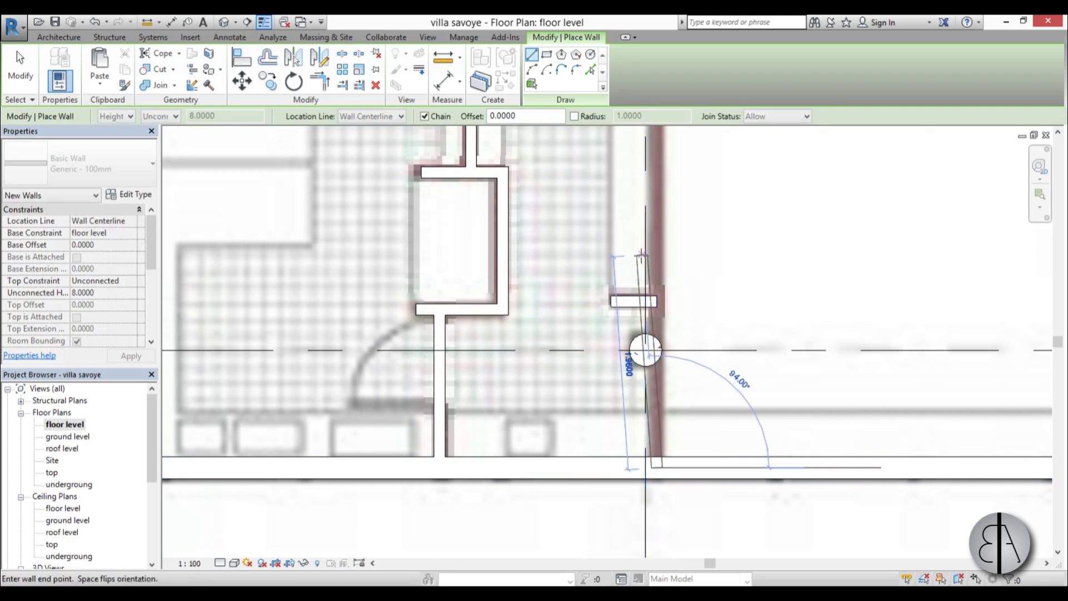
scroll(656, 223, down, 1)
middle_drag(657, 222, 365, 508)
click(365, 206)
click(747, 206)
key(Escape)
scroll(519, 369, down, 3)
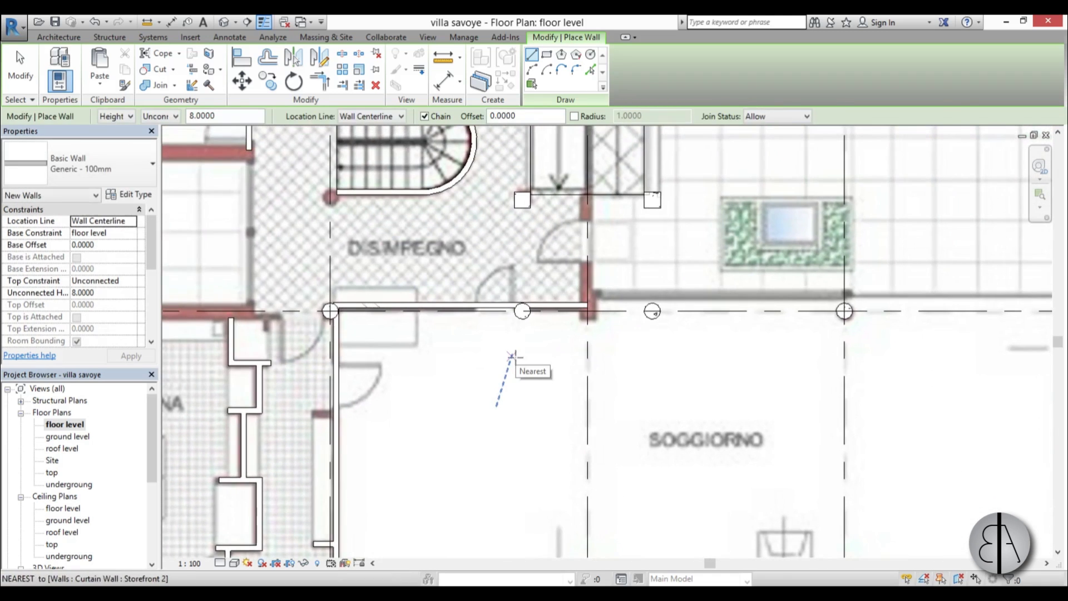
Step: Draw a Generic - 200mm wall from the end of the Disimpegno's lower wall up to the lower edge of the ramp opening
scroll(576, 347, up, 5)
click(152, 163)
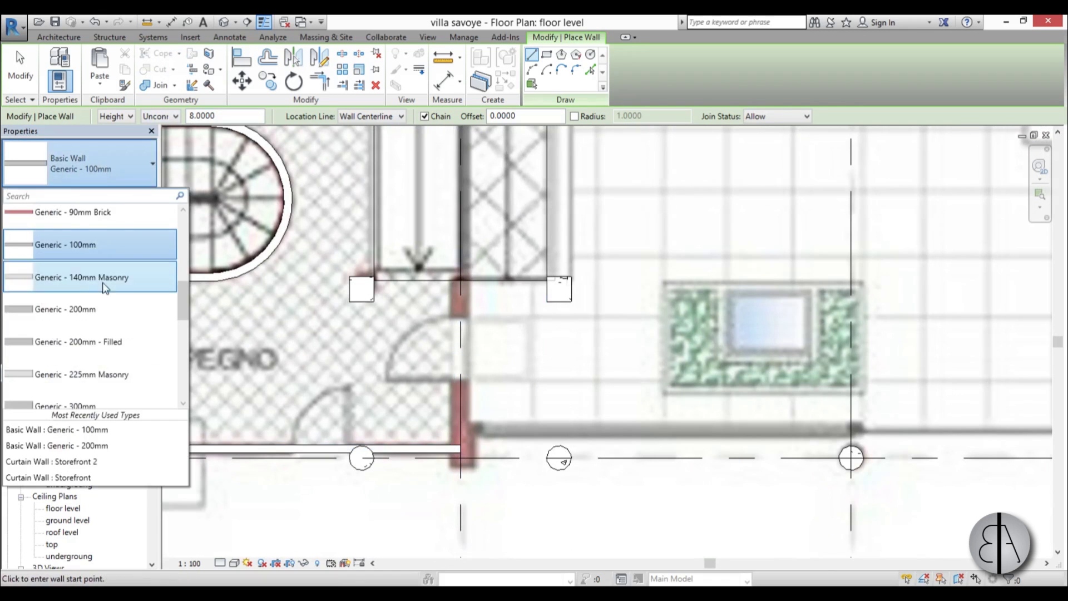
click(67, 308)
click(460, 448)
click(461, 278)
scroll(444, 410, down, 3)
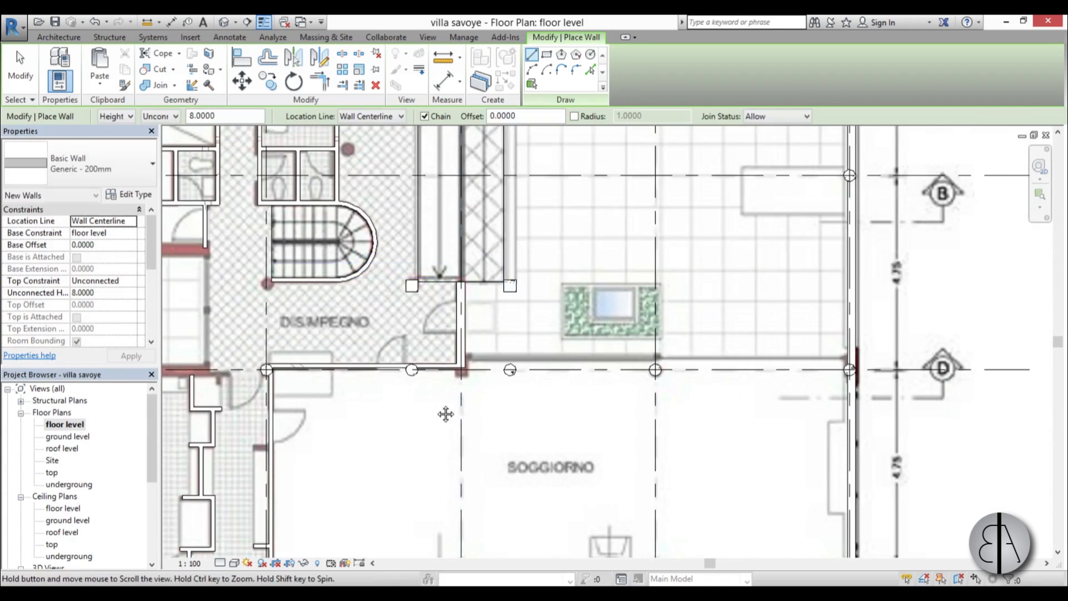
scroll(530, 332, up, 4)
key(Escape)
key(Escape)
key(Escape)
Step: Draw a short Generic - 100mm wall across the upper end of the shallow recess in the passage beside the Cucina
scroll(487, 363, down, 5)
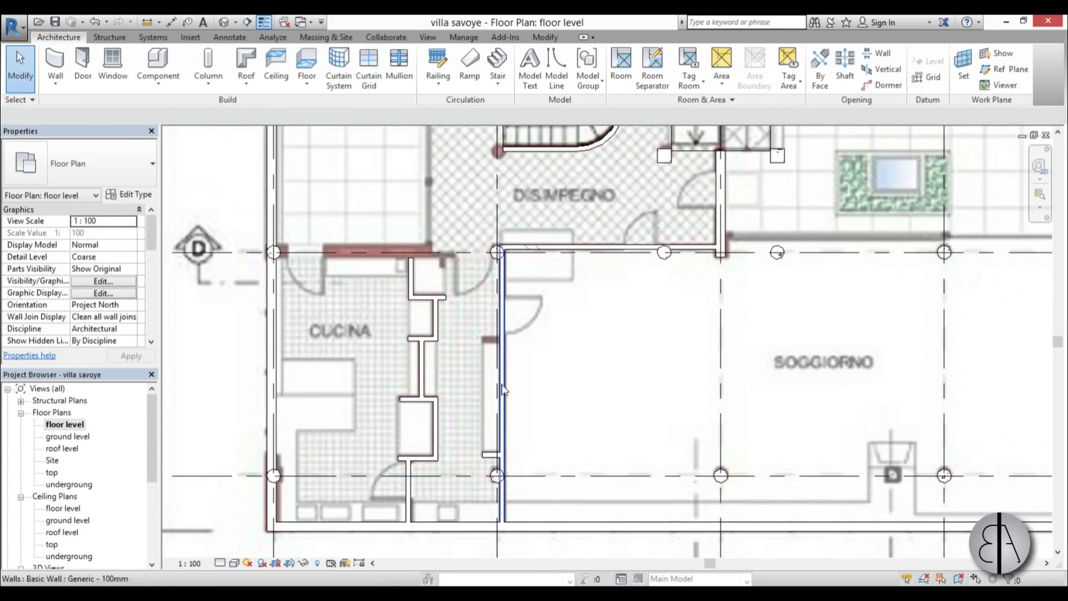
scroll(501, 517, up, 3)
click(59, 60)
click(95, 173)
click(172, 283)
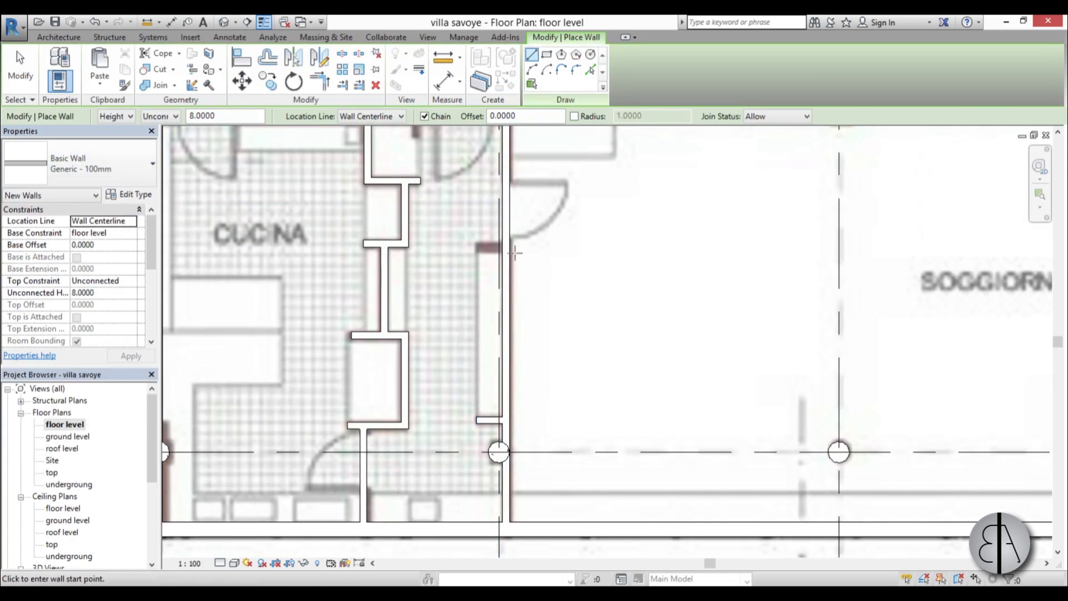
scroll(515, 252, up, 2)
click(503, 241)
click(464, 241)
key(Escape)
key(Escape)
Step: Draw Generic - 200mm walls along the upper and lower edges of the tiled space between the Camera da Letto and the Cucina
scroll(409, 378, down, 6)
middle_drag(429, 460, 540, 499)
scroll(540, 500, up, 2)
click(59, 60)
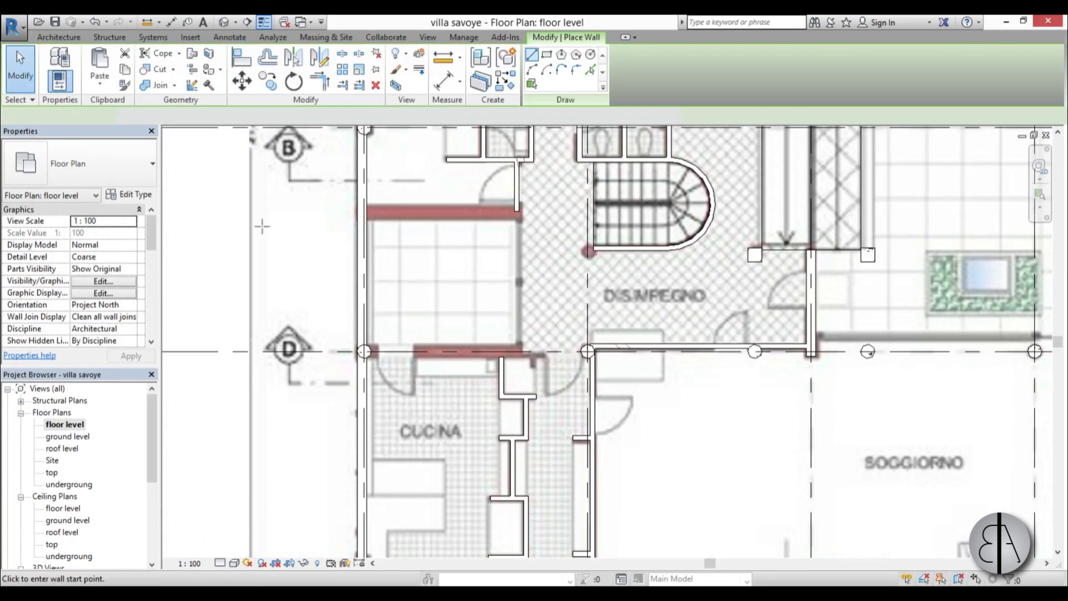
click(152, 163)
click(81, 335)
scroll(383, 213, up, 2)
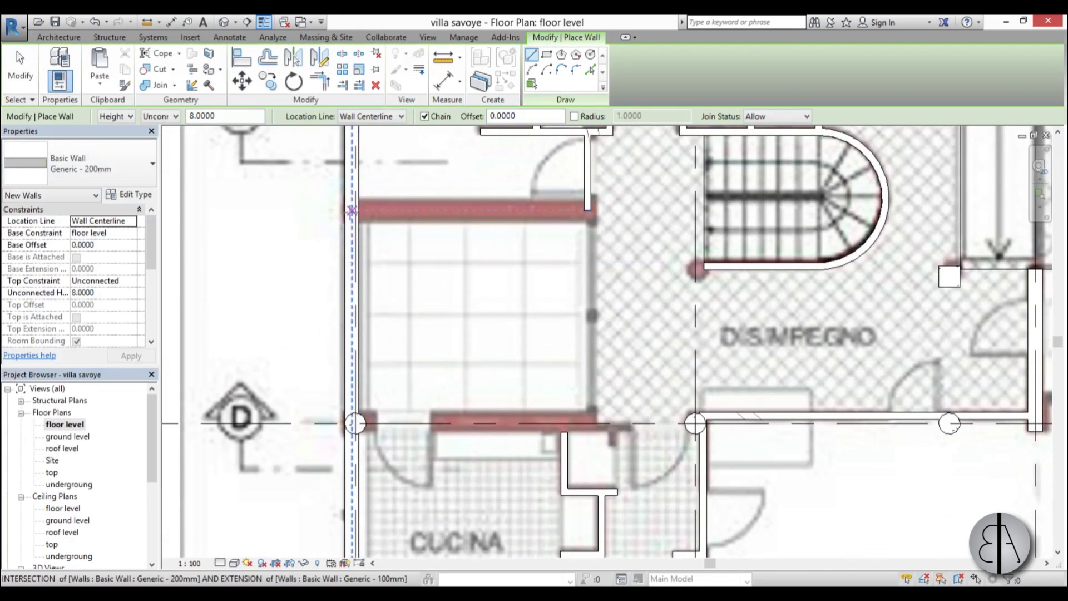
click(590, 422)
click(355, 423)
key(Escape)
key(Escape)
Step: Draw a Generic - 100mm wall from the end of the Cucina's upper 200 mm wall to the round column at the Disimpegno's corner
scroll(580, 430, up, 2)
middle_drag(580, 431, 459, 332)
click(58, 60)
scroll(71, 171, up, 2)
click(68, 169)
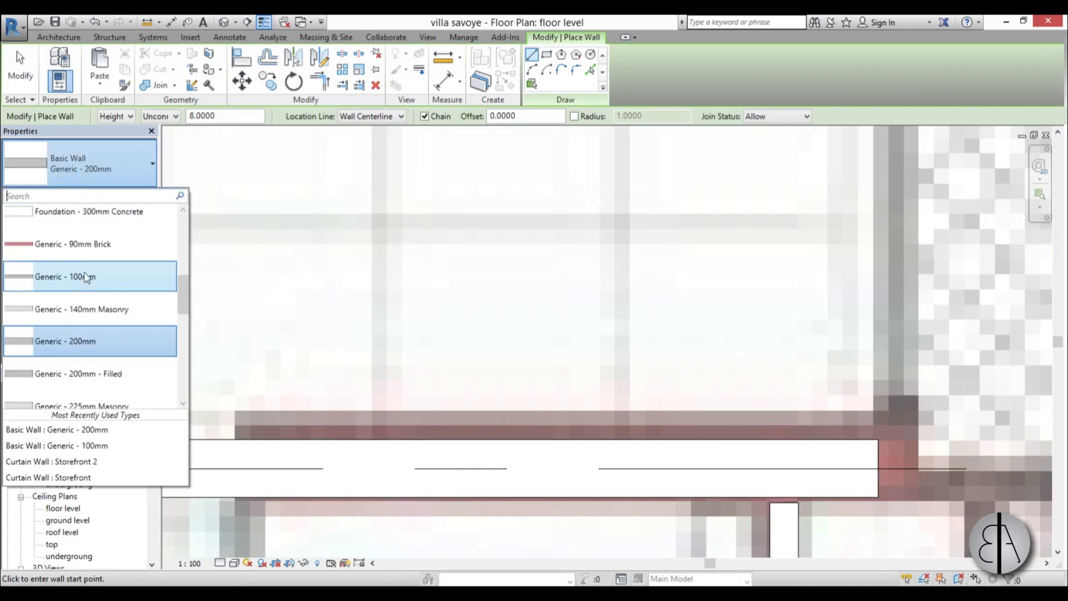
click(85, 272)
scroll(184, 273, down, 3)
scroll(440, 331, up, 2)
click(397, 343)
click(657, 343)
key(Escape)
key(Escape)
Step: Align the lower face of the short 100 mm wall above the passage with the lower face of the adjoining 200 mm wall
click(407, 344)
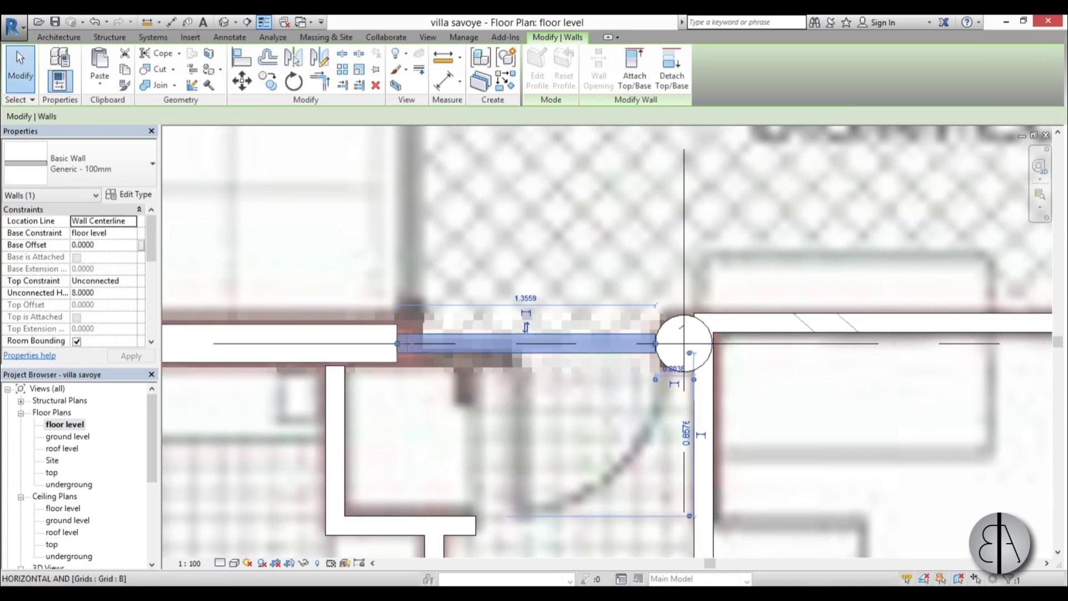
key(Escape)
key(a)
key(l)
drag(397, 343, 421, 344)
click(384, 363)
click(465, 353)
key(Escape)
key(Escape)
click(465, 362)
key(Escape)
click(397, 340)
click(336, 368)
click(336, 367)
drag(335, 366, 422, 353)
key(Escape)
click(398, 356)
key(Escape)
scroll(489, 280, down, 6)
middle_drag(478, 253, 467, 447)
middle_drag(454, 287, 457, 384)
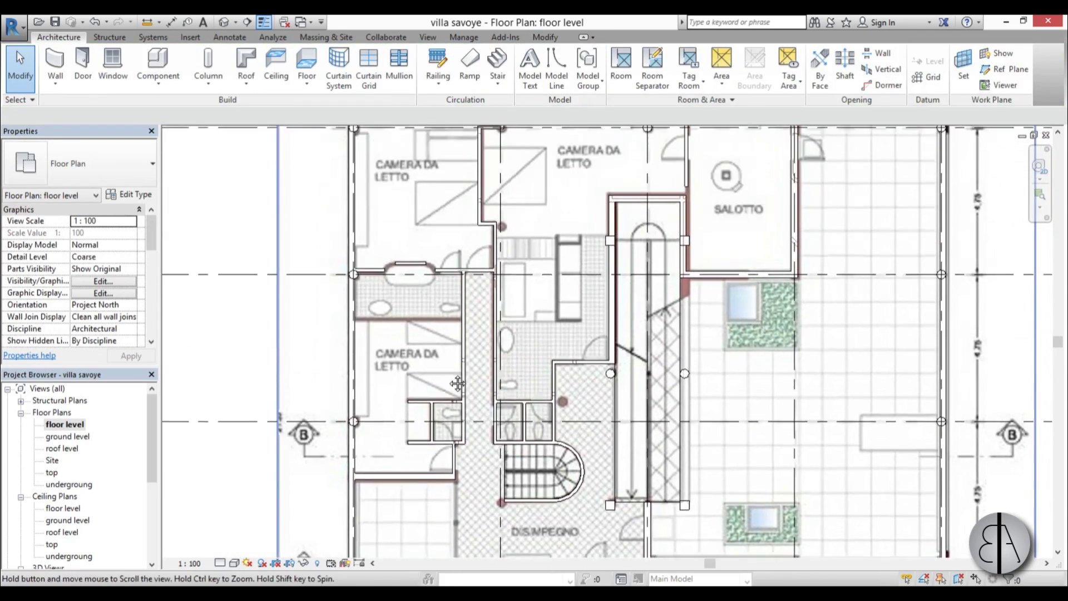
scroll(458, 383, up, 3)
key(w)
key(a)
scroll(477, 365, up, 2)
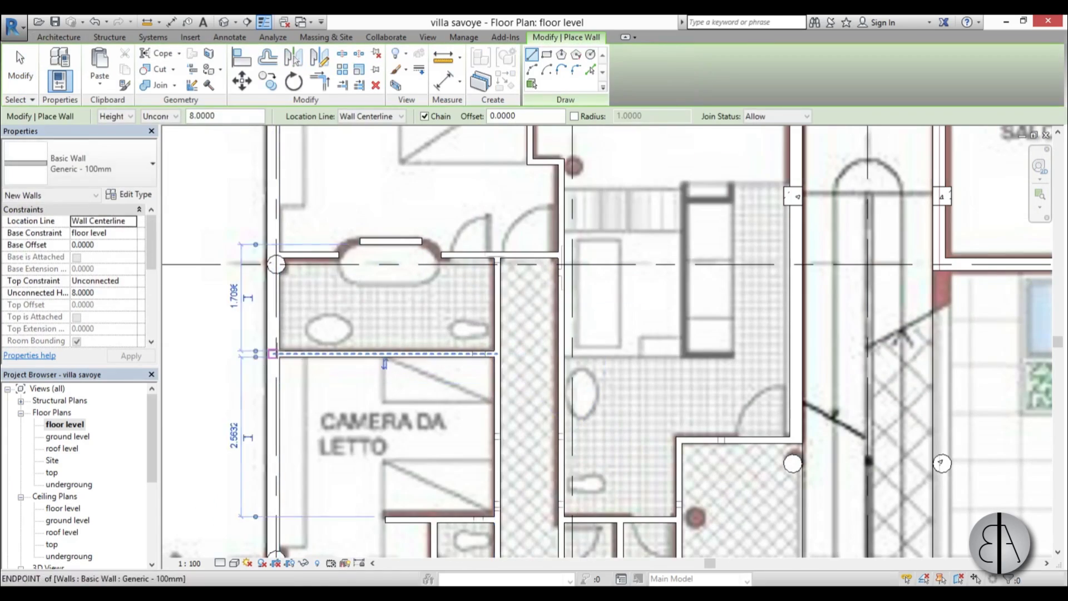
scroll(273, 354, down, 3)
middle_drag(407, 236, 453, 346)
middle_drag(644, 395, 543, 207)
scroll(544, 207, up, 3)
scroll(539, 210, down, 5)
key(Escape)
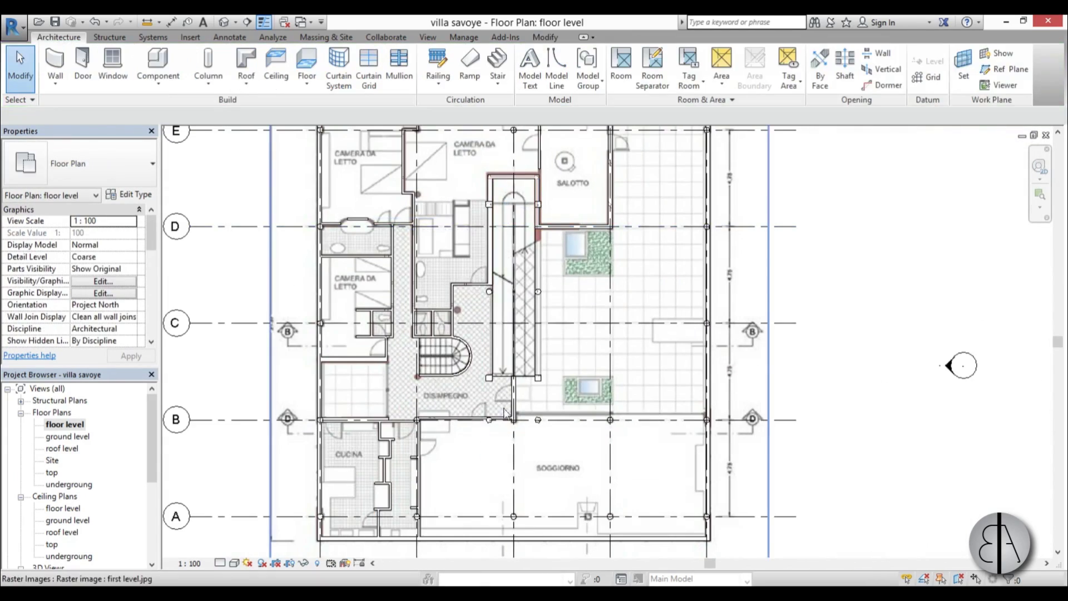
Step: Draw two Generic - 100mm arc walls joining the bathtub niche's straight wall to the bathroom's upper wall on both sides
scroll(358, 229, up, 5)
key(w)
key(a)
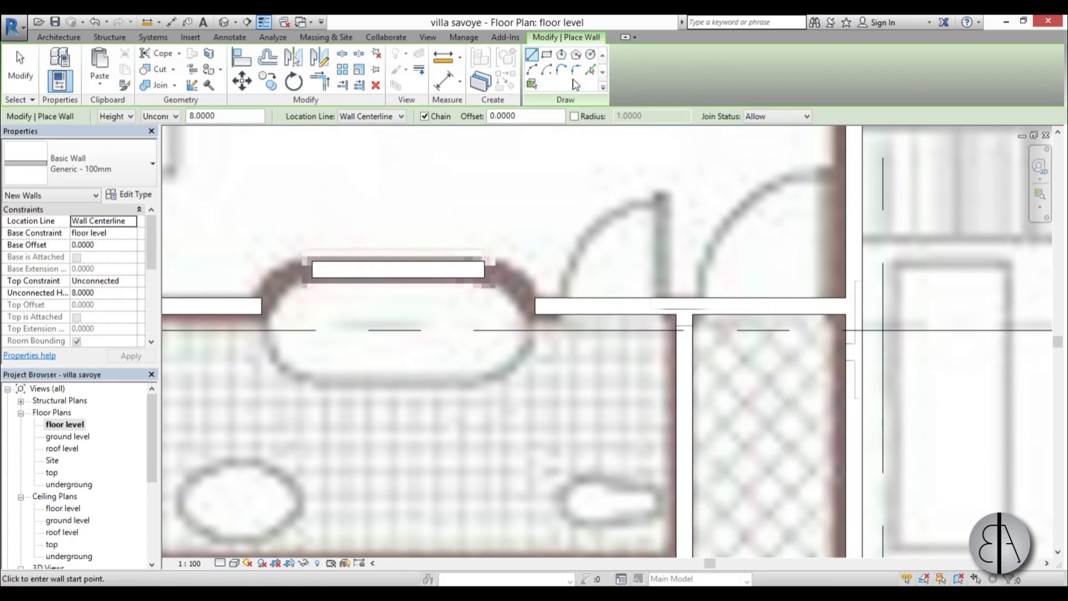
click(532, 70)
click(262, 306)
click(312, 270)
click(280, 279)
click(485, 269)
click(535, 306)
click(515, 279)
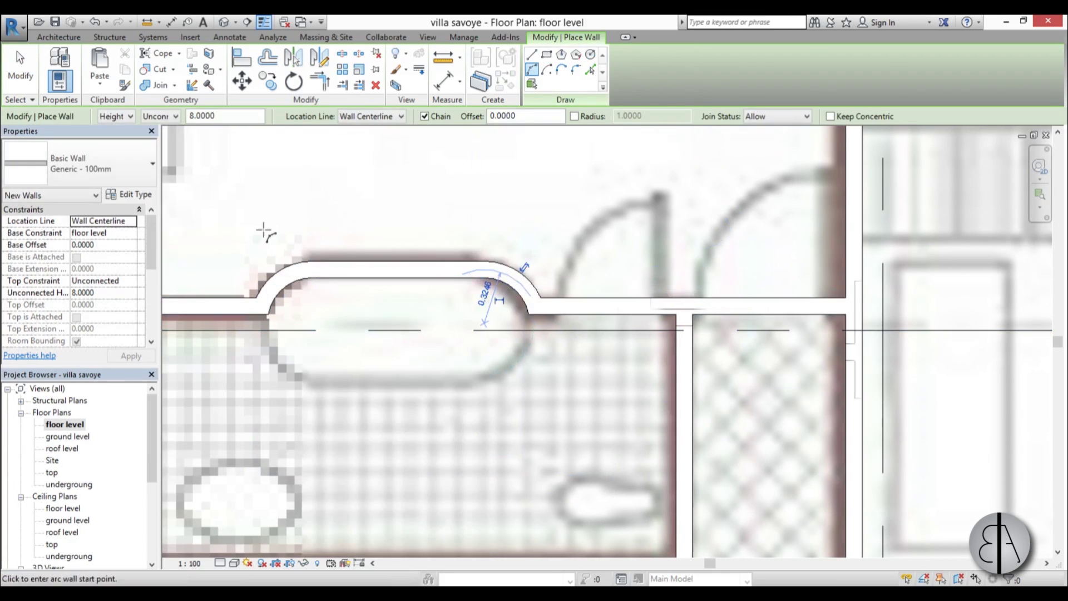
scroll(264, 231, down, 3)
key(Escape)
key(Escape)
Step: Extend the wall between the Camera da Letto and the Salotto down to the upper wall around the ramp
scroll(668, 312, up, 4)
key(a)
key(l)
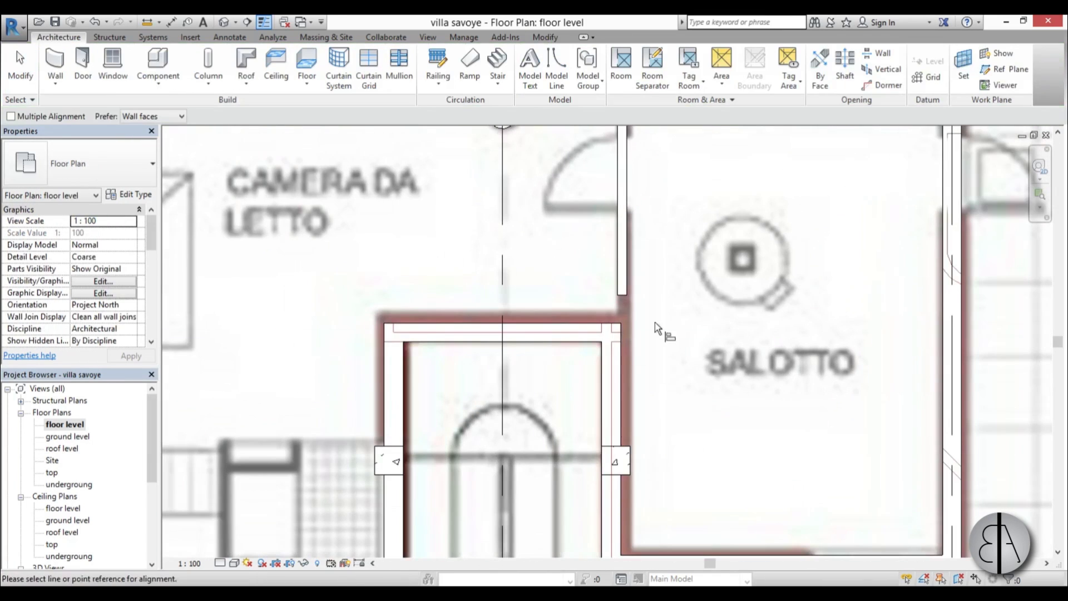
click(626, 278)
key(Escape)
key(Escape)
scroll(534, 268, down, 5)
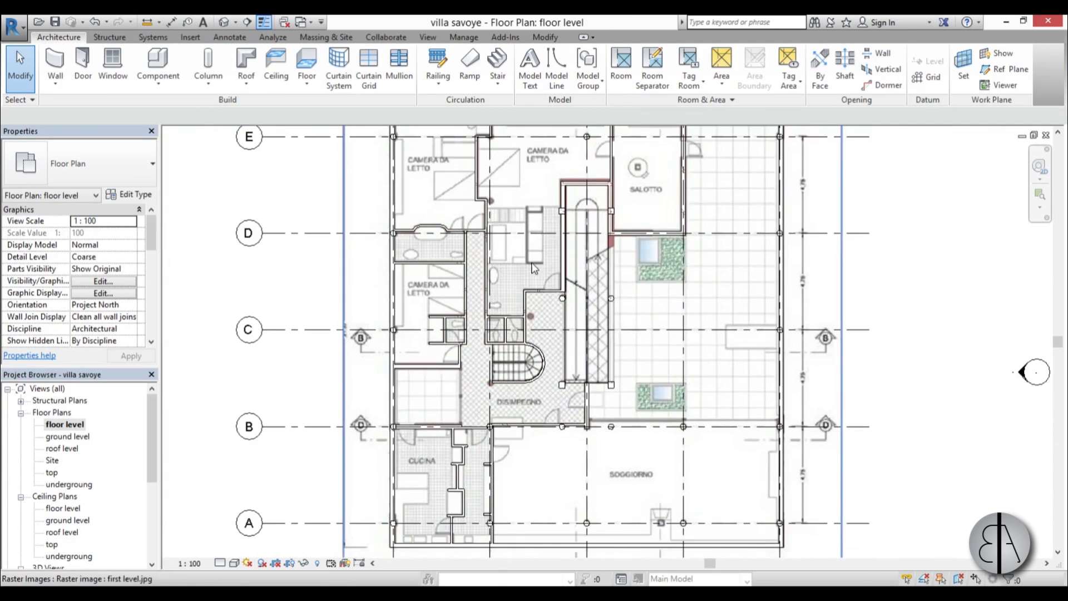
Step: Draw Generic - 100mm walls along the short side and bottom of the recess at the upper end of the closet beside the ramp
middle_drag(528, 241, 513, 272)
scroll(513, 271, up, 3)
click(418, 273)
key(c)
key(s)
scroll(534, 189, up, 2)
click(555, 195)
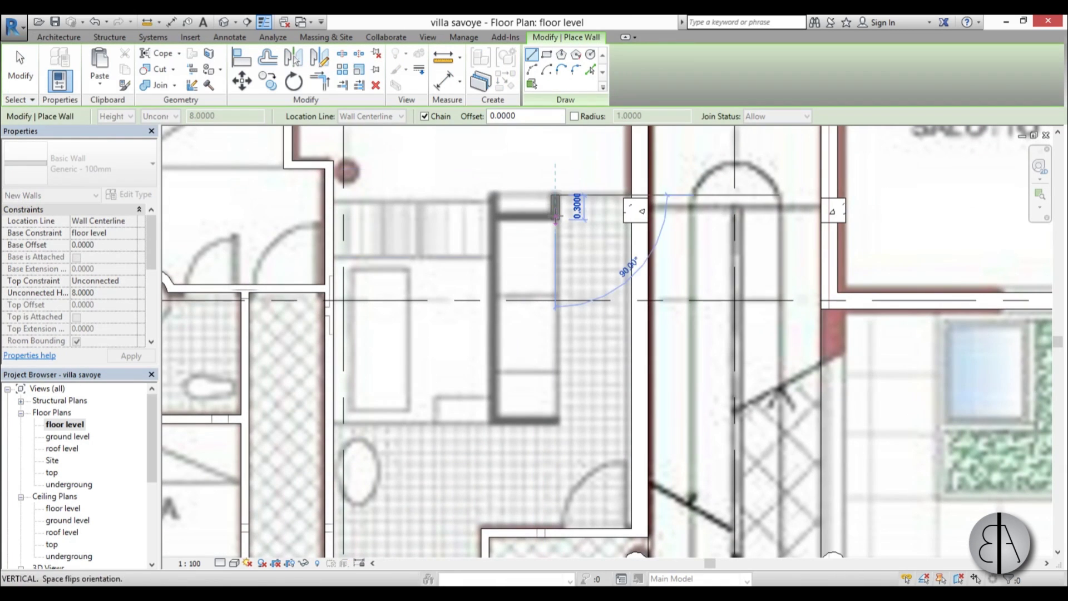
click(491, 220)
key(Escape)
Step: Draw Generic - 100mm walls along the full back and the lower end of the closet beside the ramp
click(489, 194)
click(489, 417)
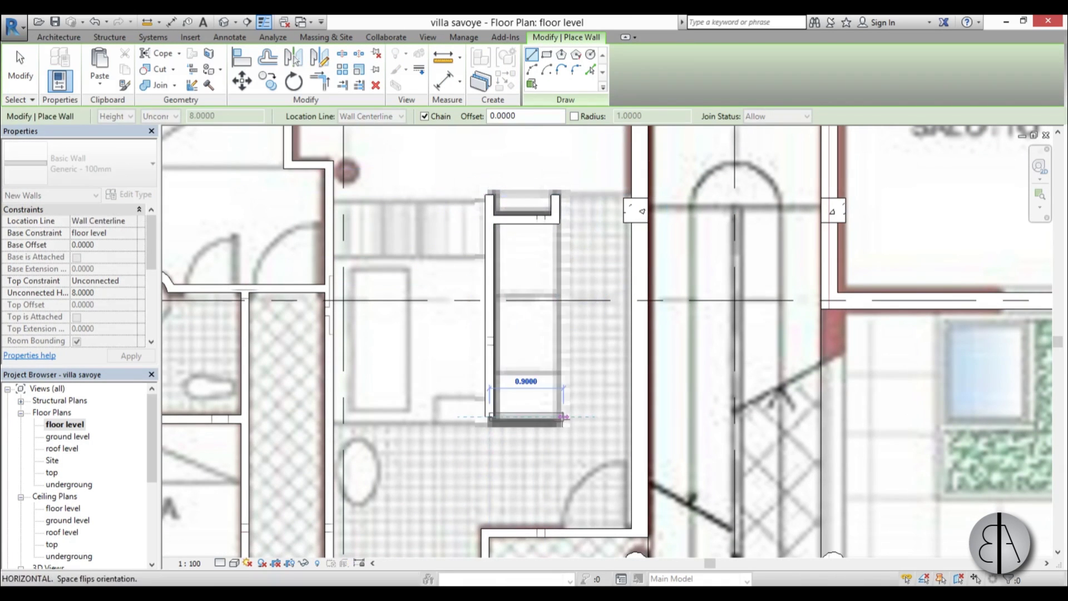
click(563, 417)
key(Escape)
key(Escape)
Step: Place M_Single-Flush 0662 x 2032mm doors in the two small WCs above the curved stair
scroll(515, 436, down, 3)
middle_drag(492, 469, 480, 186)
middle_drag(474, 415, 483, 278)
key(d)
key(r)
scroll(432, 281, up, 4)
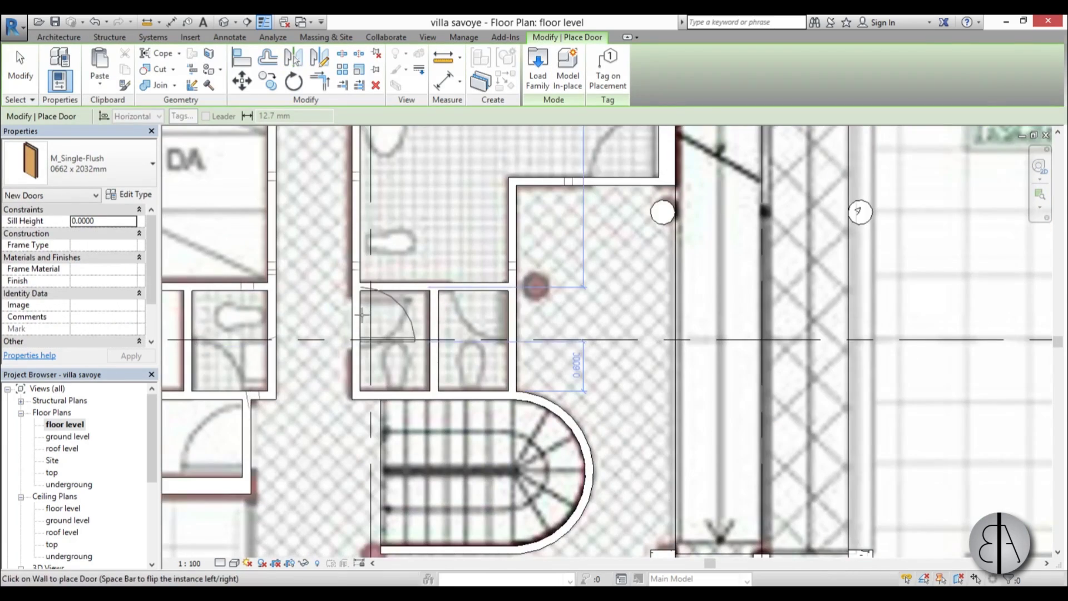
click(473, 287)
Step: Place a 0662 x 2032mm door in the lower wall of the small WC beside the Camera da Letto
middle_drag(215, 417, 470, 410)
scroll(470, 410, up, 1)
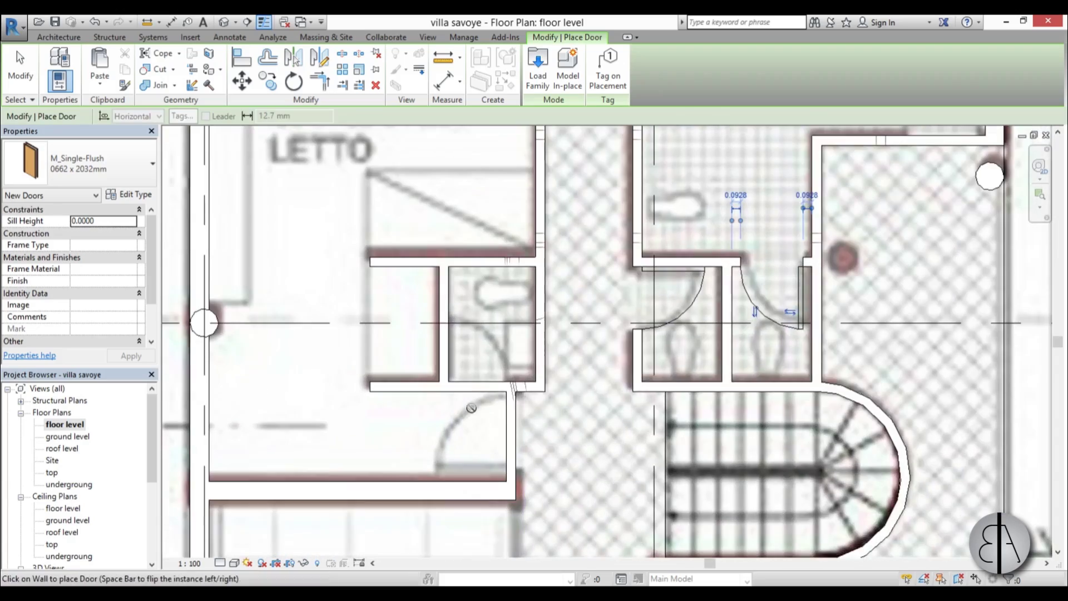
click(483, 386)
key(Escape)
key(Escape)
Step: Move the partition wall beside the WC's new door away from the door to clear its opening
scroll(443, 364, up, 5)
mouse_move(446, 362)
mouse_down()
mouse_move(411, 360)
mouse_move(443, 365)
mouse_move(428, 361)
mouse_up()
key(Escape)
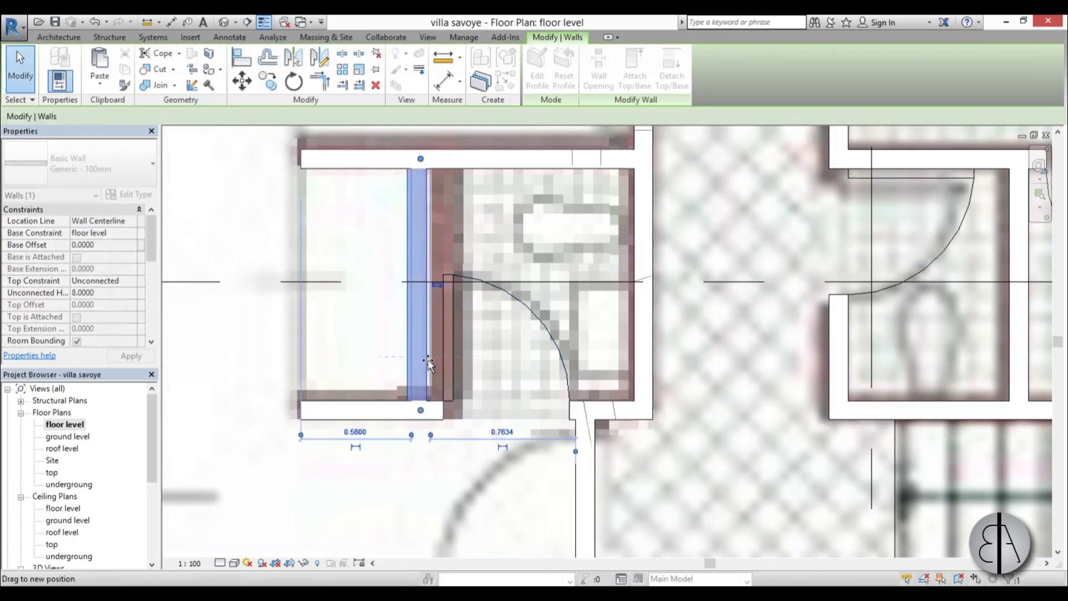
key(Escape)
Step: Place a 0662 x 2032mm door in the bathroom's upper wall beside the bathtub niche, swinging into the Camera da Letto
scroll(427, 378, down, 5)
middle_drag(440, 377, 444, 361)
key(d)
key(r)
scroll(437, 263, up, 3)
click(476, 257)
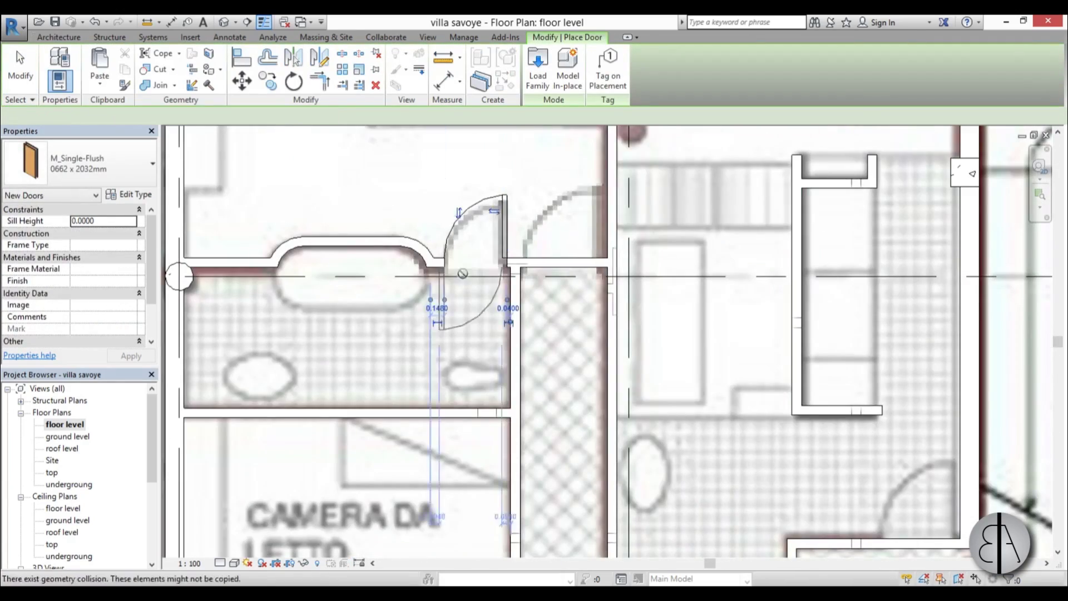
Step: Place M_Single-Flush 0813 x 2134mm doors in the upper wall of the Cucina and at the upper end of the adjacent passage
scroll(368, 456, down, 3)
middle_drag(367, 467, 368, 197)
middle_drag(415, 394, 413, 243)
click(152, 163)
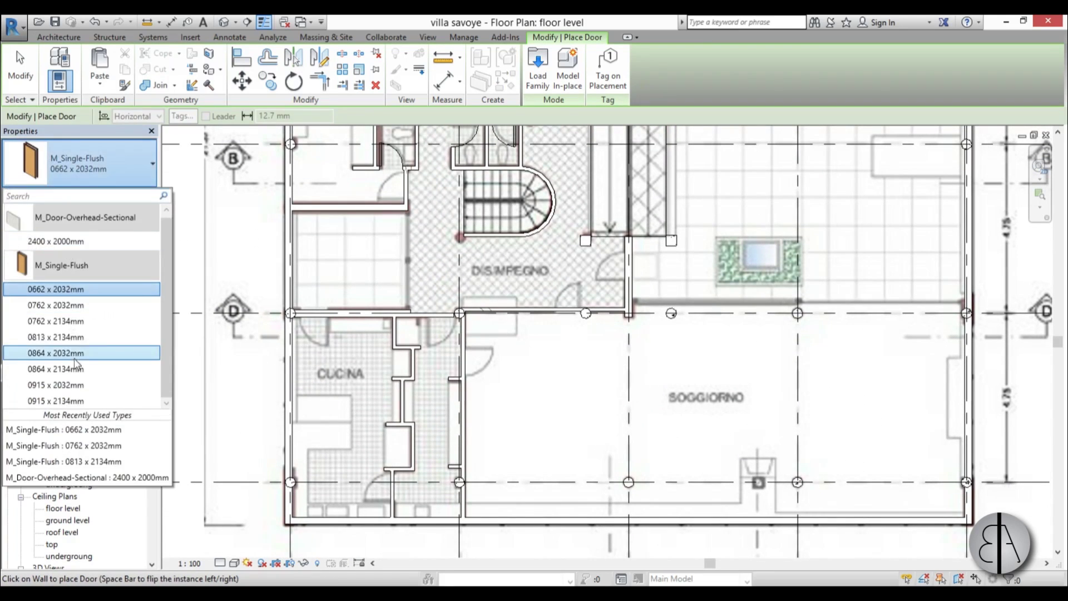
click(39, 278)
scroll(438, 318, up, 3)
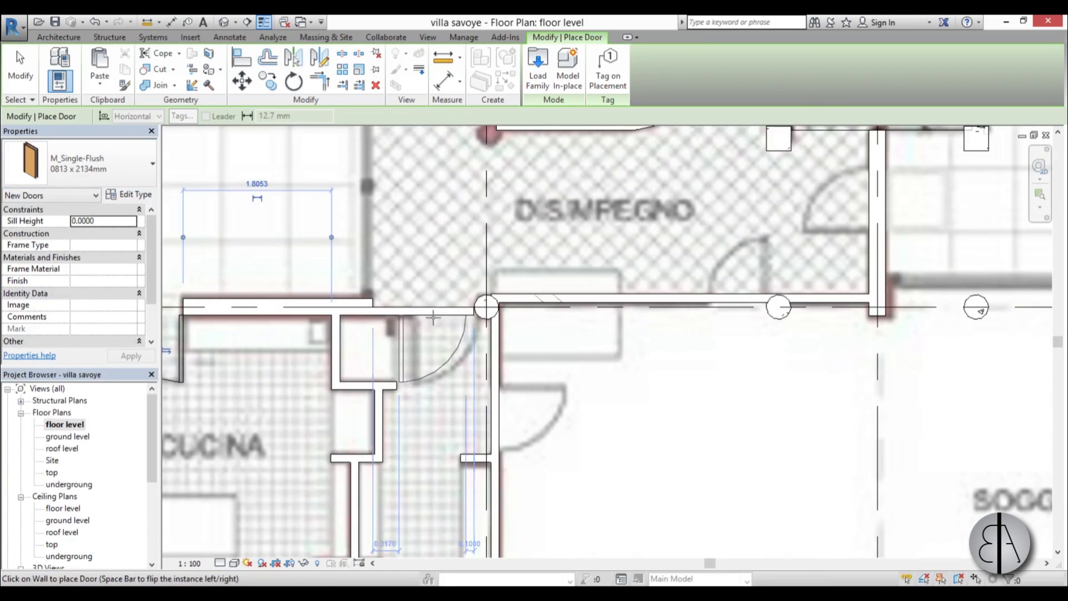
click(436, 316)
Step: Place a 0813 x 2134mm door at the lower end of the wall between the Cucina and the passage
scroll(437, 318, down, 3)
middle_drag(392, 484, 430, 299)
scroll(430, 299, up, 3)
click(428, 301)
Step: Place 0813 x 2134mm doors between the passage and the Soggiorno, in the Disimpegno's lower wall, and in its terrace-side wall
scroll(386, 461, down, 3)
middle_drag(386, 462, 337, 520)
scroll(449, 279, up, 6)
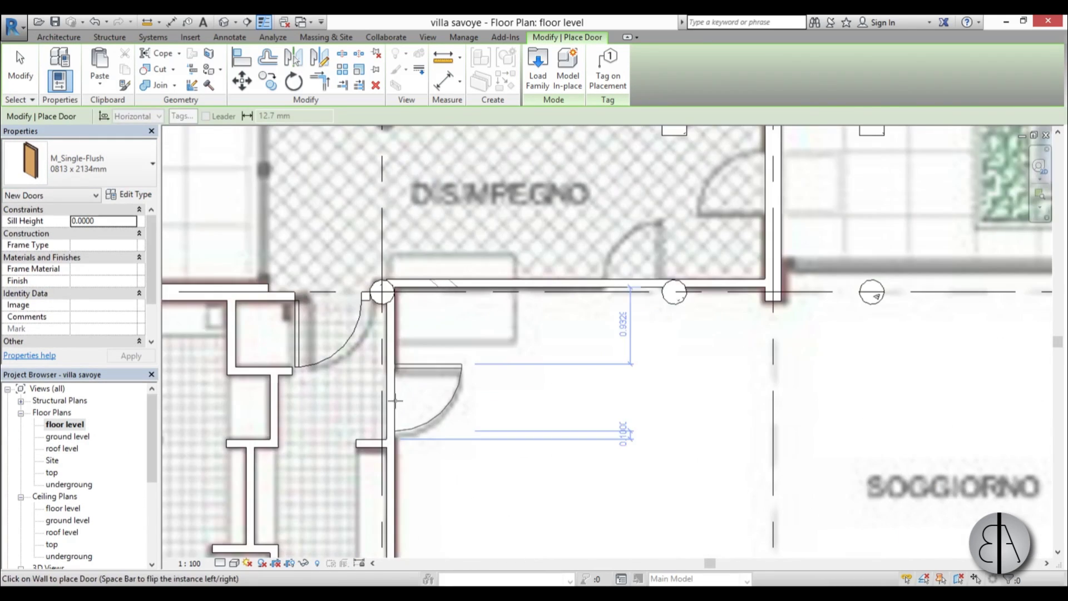
click(396, 401)
click(624, 282)
click(767, 189)
Step: Place 0813 x 2134mm doors in the Salotto's two side walls, towards the Camera da Letto and the terrace
scroll(706, 232, down, 5)
middle_drag(705, 232, 424, 508)
middle_drag(504, 222, 456, 474)
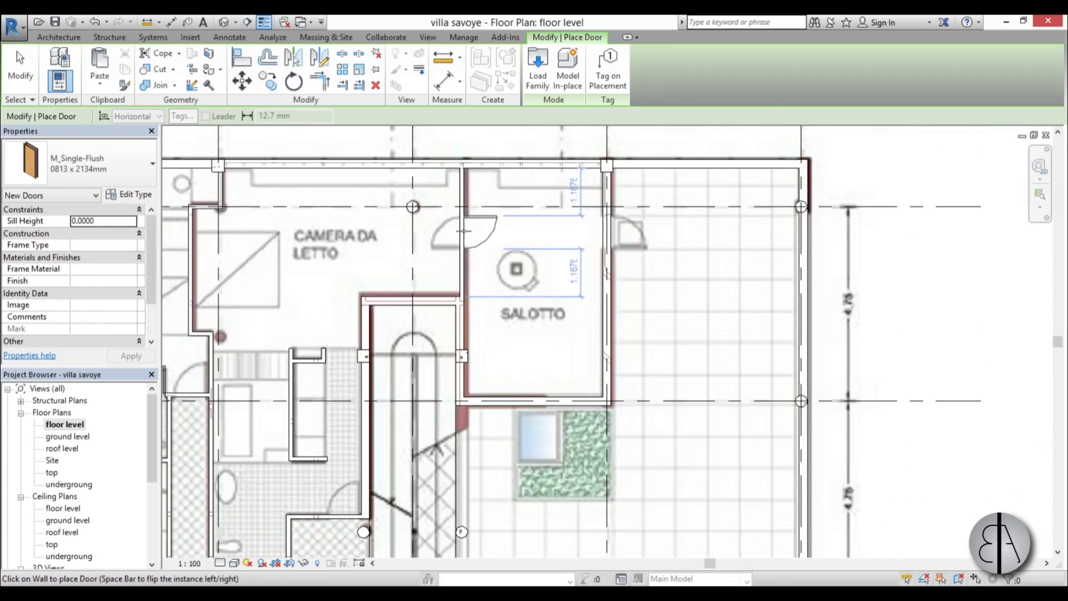
click(463, 231)
click(616, 231)
Step: Place a 0813 x 2134mm door across the upper end of the corridor, leading into the Camera da Letto
scroll(624, 229, down, 6)
middle_drag(462, 360, 494, 297)
scroll(441, 245, up, 7)
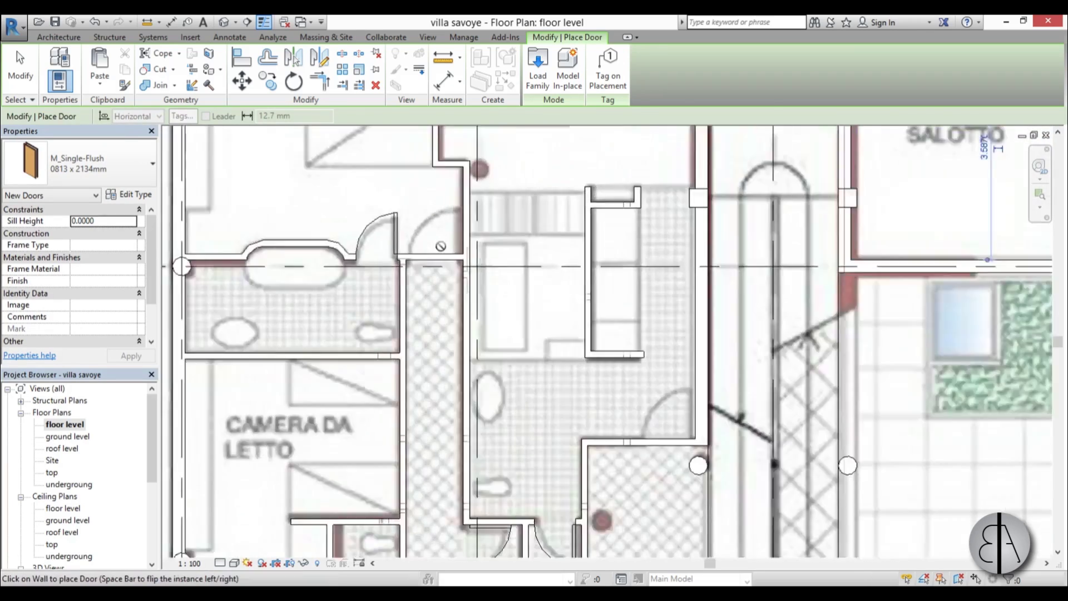
click(432, 261)
Step: Place a 0813 x 2134mm door in the lower wall of the bathroom beside the ramp
scroll(434, 251, down, 7)
middle_drag(436, 255, 483, 171)
scroll(555, 231, up, 6)
click(546, 215)
scroll(546, 215, down, 6)
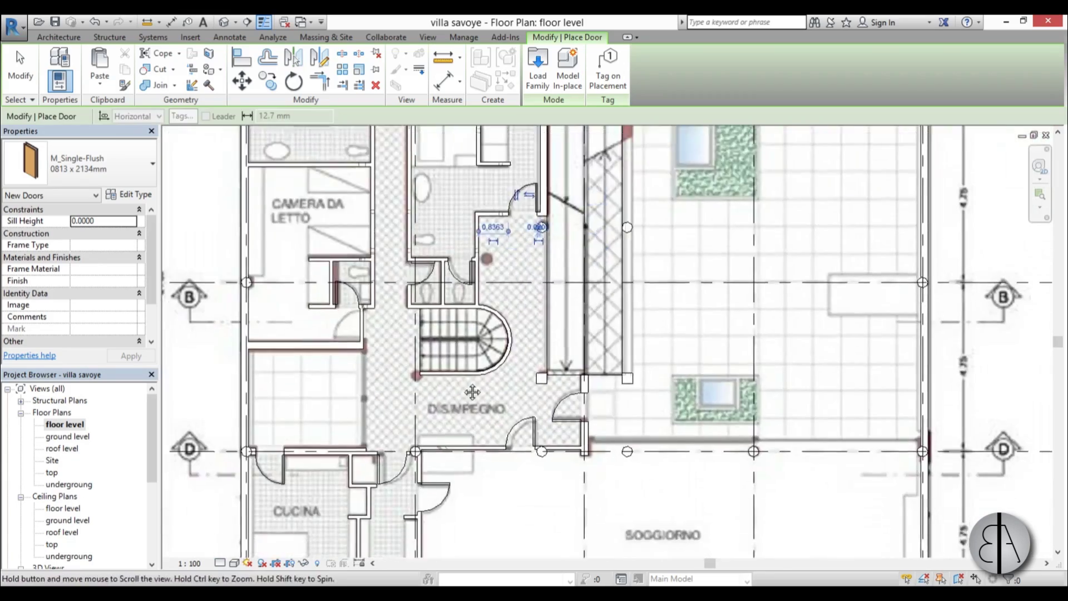
middle_drag(472, 393, 303, 226)
scroll(245, 291, up, 6)
key(Escape)
click(306, 257)
key(Escape)
Step: Draw a Curtain Wall Storefront on floor level along the corridor side of the small tiled room above the Cucina
scroll(525, 289, down, 7)
middle_drag(449, 357, 440, 446)
click(55, 63)
click(89, 164)
scroll(95, 311, down, 5)
scroll(102, 327, down, 1)
click(72, 377)
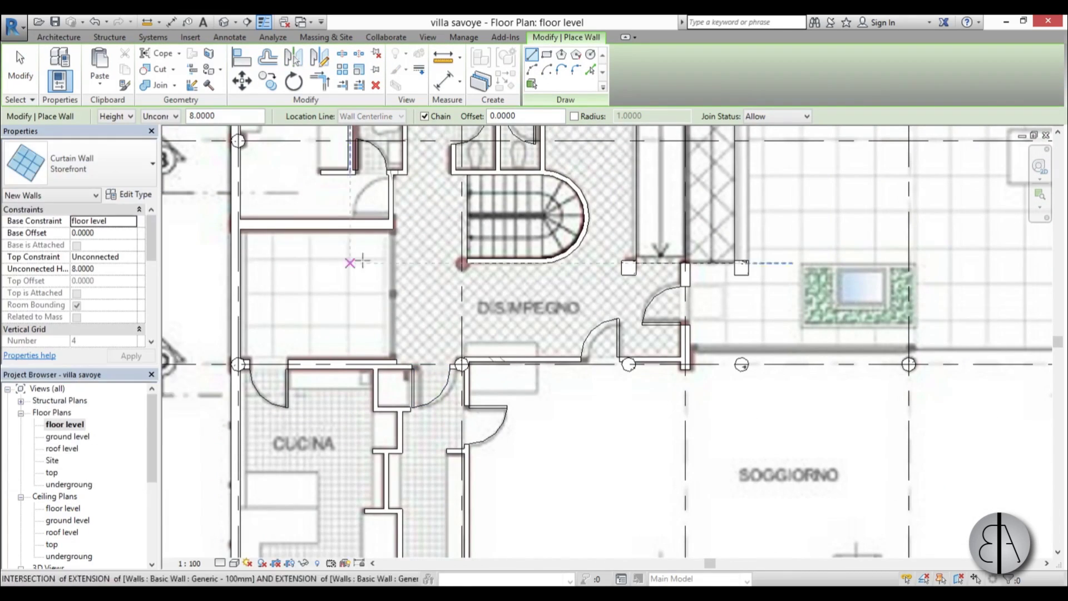
scroll(366, 244, up, 4)
click(426, 212)
click(426, 512)
key(Escape)
Step: Draw a Storefront curtain wall between the Soggiorno and the terrace, from the Disimpegno corner to the outer wall
scroll(434, 503, down, 6)
mouse_move(499, 528)
middle_down()
mouse_move(371, 356)
mouse_move(270, 311)
middle_up()
scroll(415, 279, up, 3)
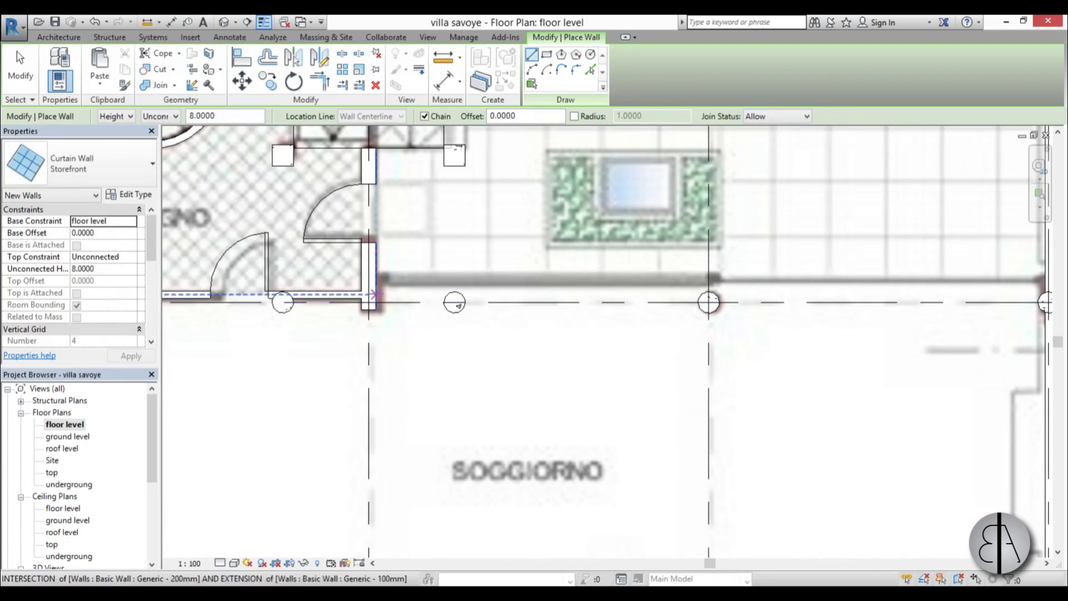
click(379, 279)
middle_drag(696, 278, 367, 278)
click(714, 279)
scroll(712, 293, down, 4)
key(Escape)
key(Escape)
scroll(521, 296, up, 6)
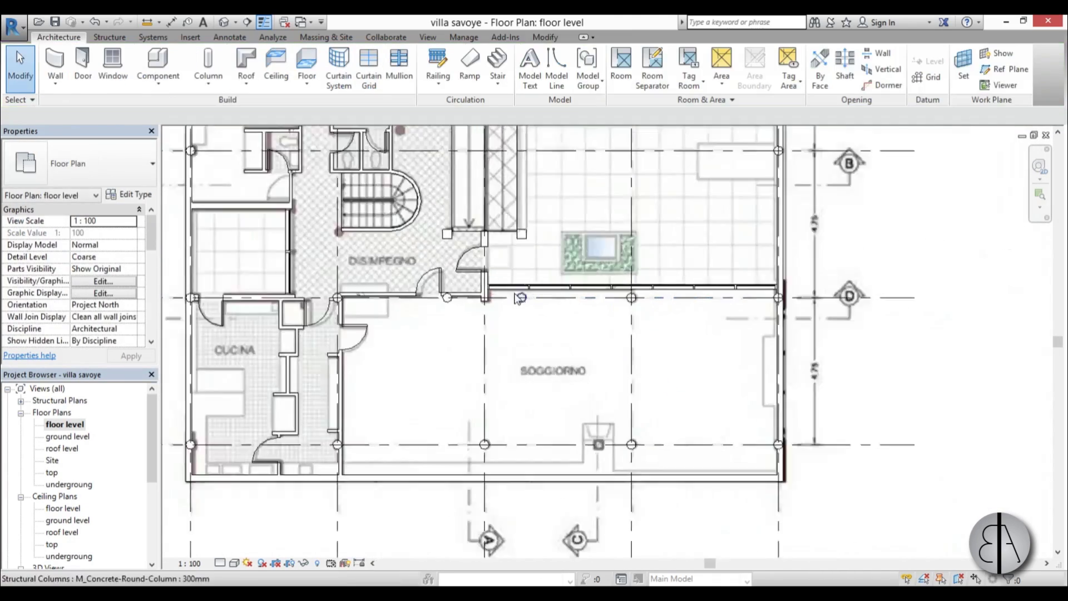
Step: Stretch the lower end of the short Disimpegno wall where it meets the Soggiorno storefront
click(486, 293)
drag(486, 293, 486, 306)
key(Escape)
scroll(482, 373, down, 6)
middle_drag(567, 227, 542, 310)
scroll(542, 311, down, 2)
middle_drag(542, 312, 539, 327)
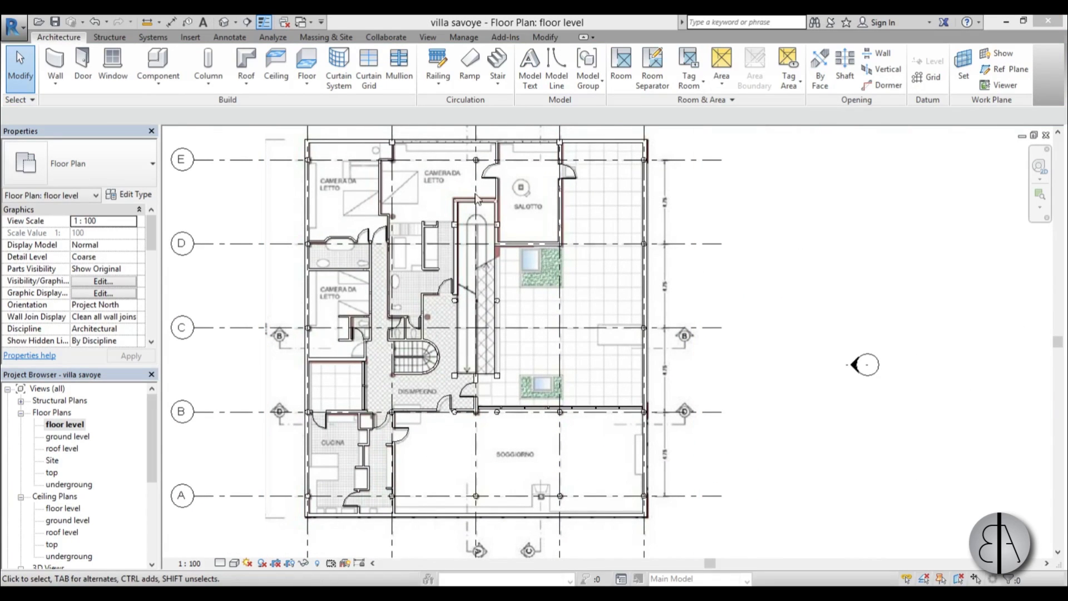
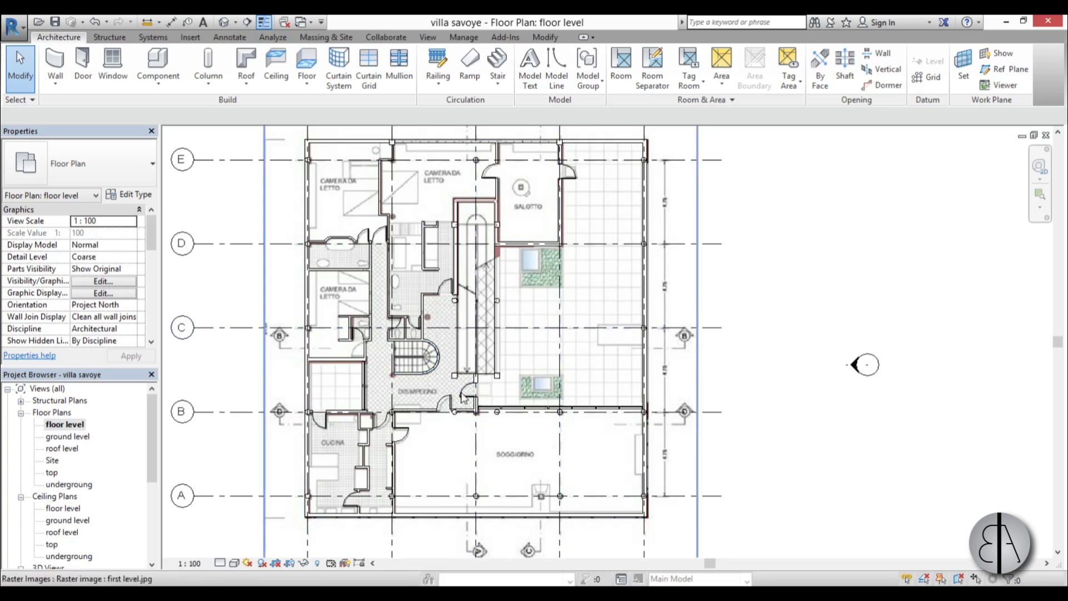
Step: Open the 3D view and examine the height of the floor level's walls and storefronts
mouse_move(516, 359)
middle_down()
mouse_move(515, 374)
mouse_move(516, 364)
middle_up()
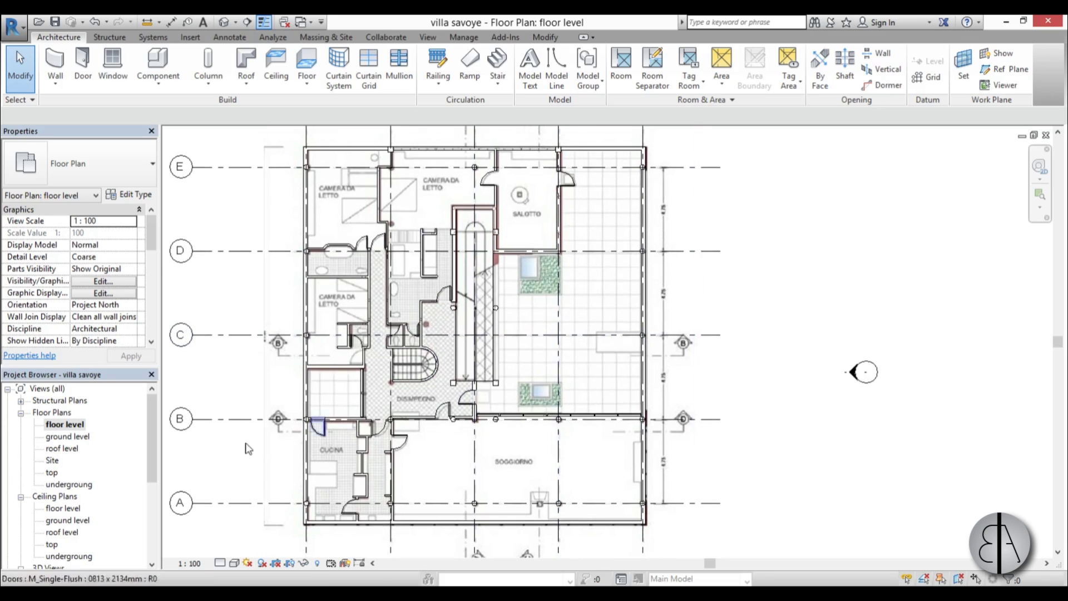
click(224, 23)
shift+middle_drag(356, 312, 479, 353)
scroll(479, 351, down, 1)
middle_drag(445, 225, 436, 259)
scroll(442, 253, up, 1)
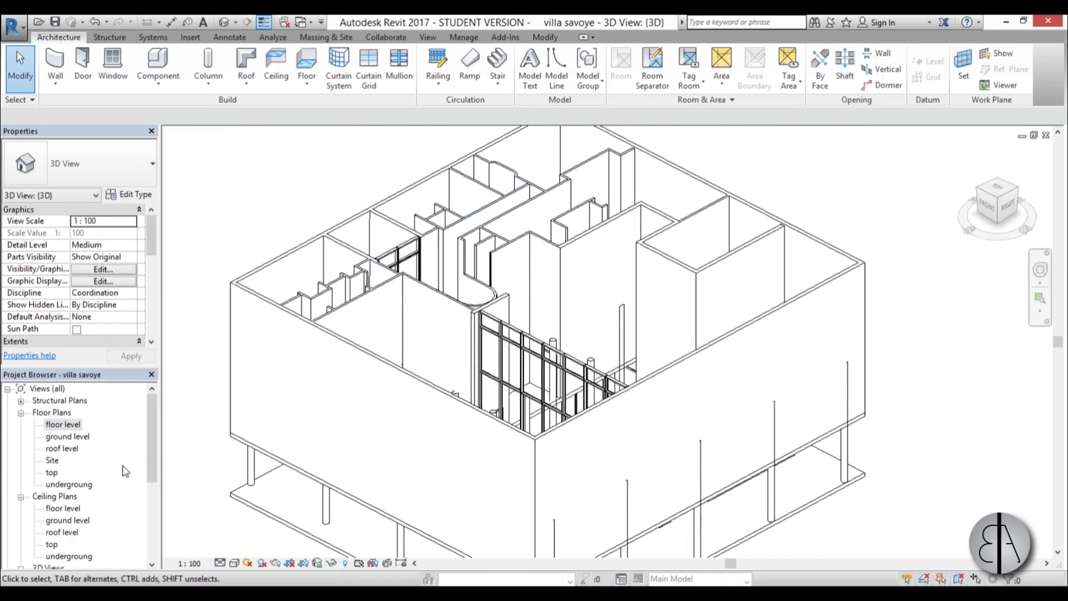
Step: In the floor level plan, select the whole building and filter the selection to the Walls category only
double_click(63, 425)
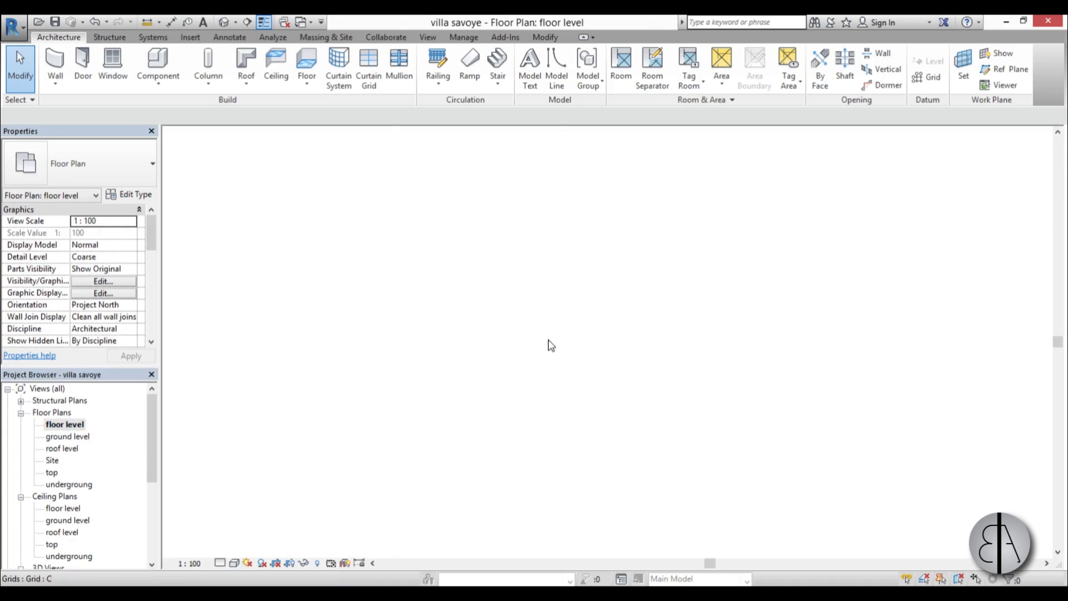
drag(348, 193, 690, 508)
click(537, 73)
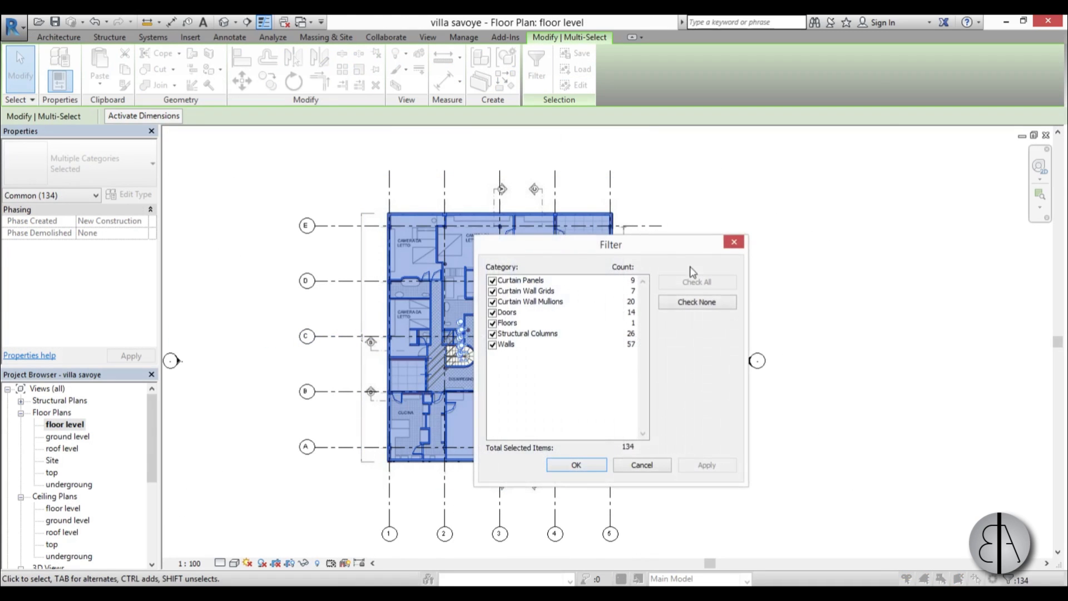
click(677, 307)
click(502, 345)
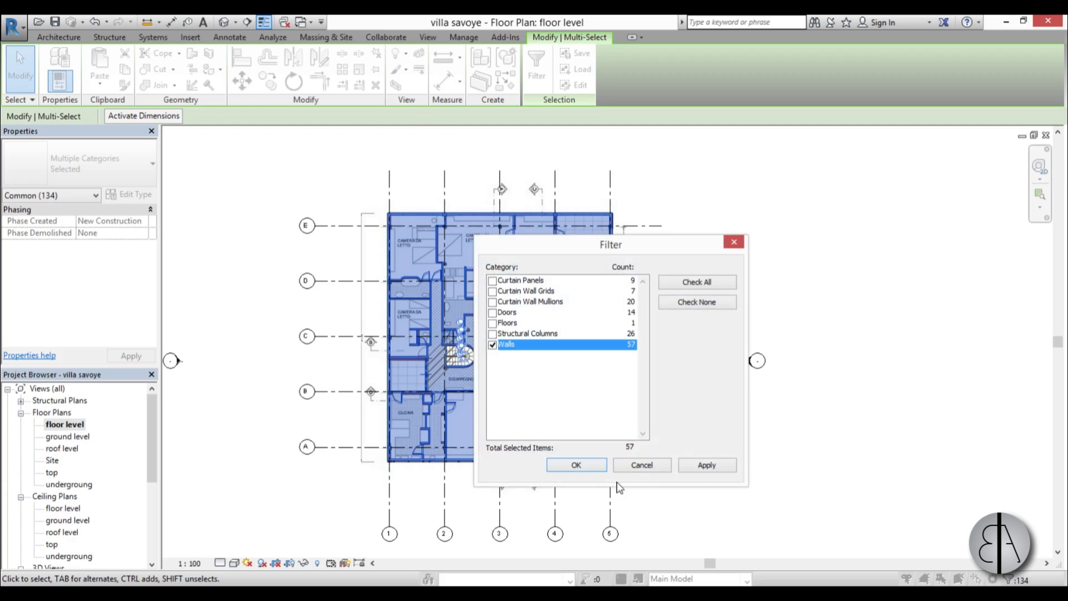
click(706, 464)
click(576, 464)
Step: Remove the straight and curved walls enclosing the spiral-ended staircase from the wall selection
scroll(470, 382, up, 5)
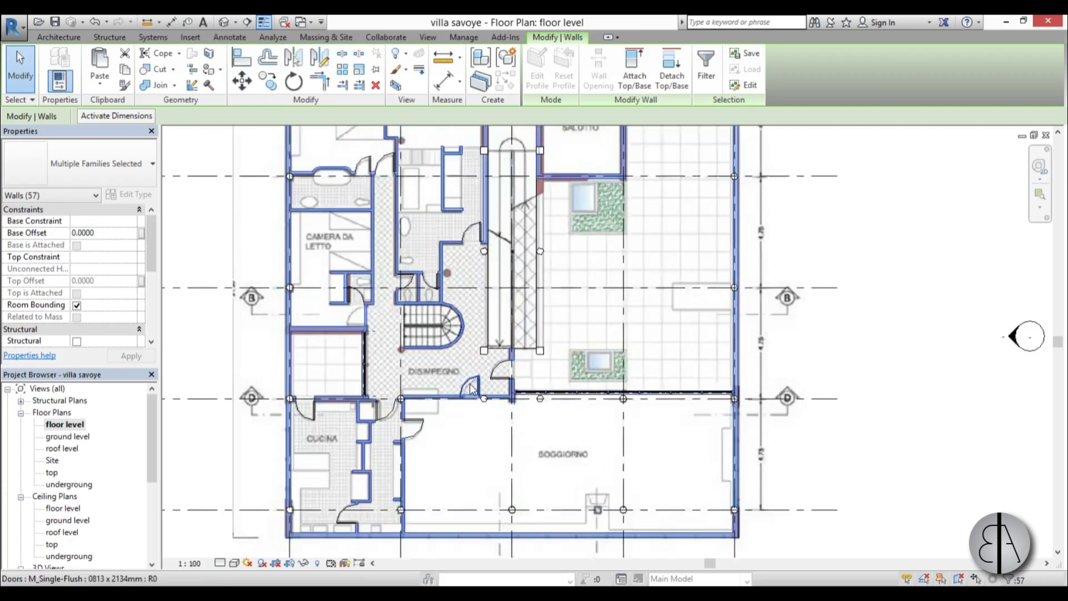
shift+click(426, 349)
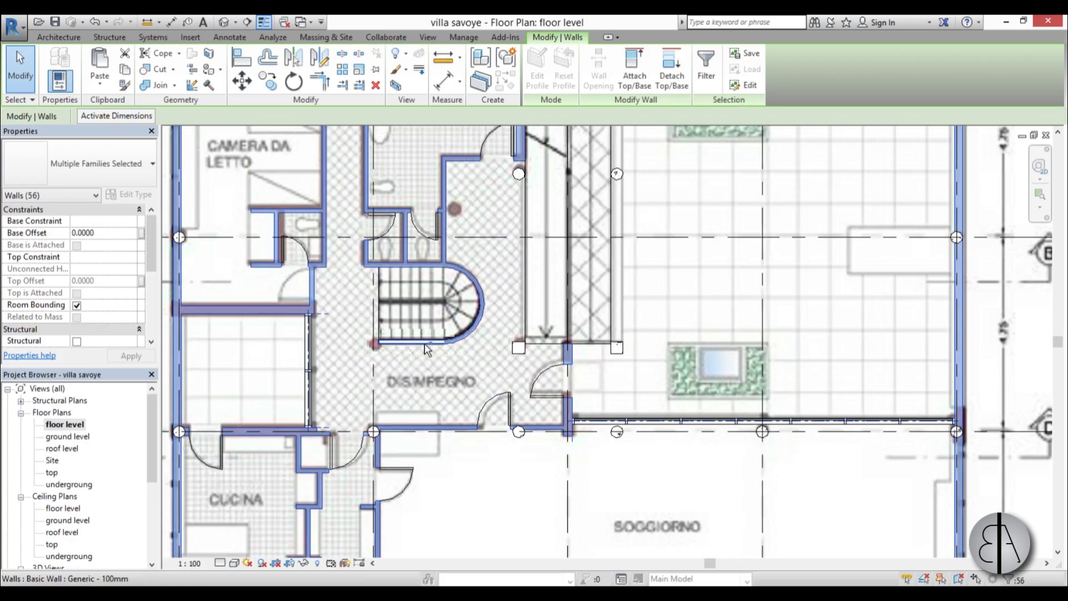
shift+click(469, 340)
shift+click(432, 273)
scroll(433, 273, down, 5)
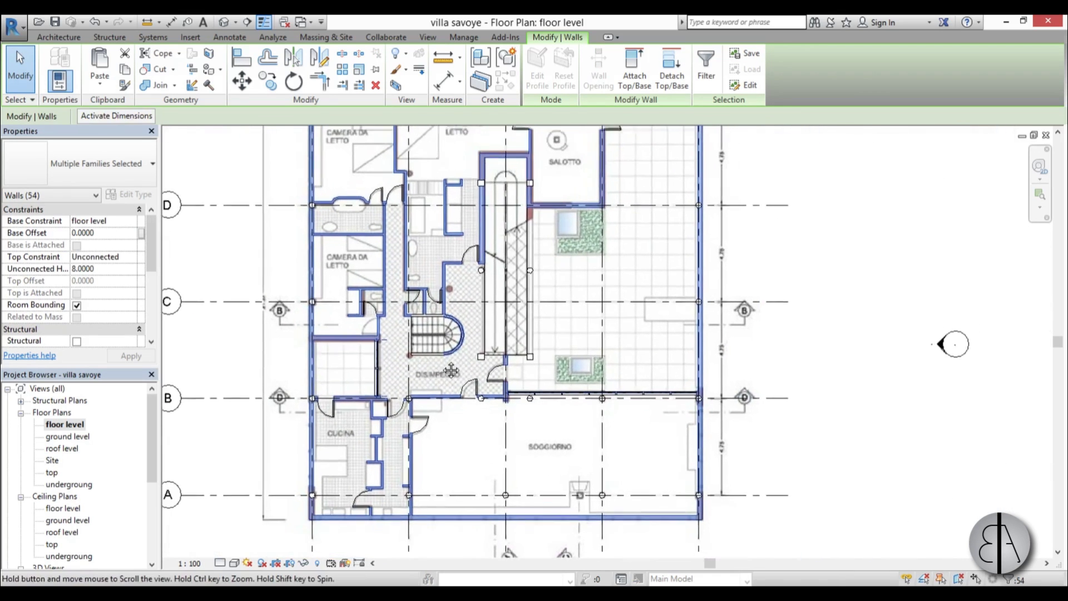
scroll(451, 342, down, 2)
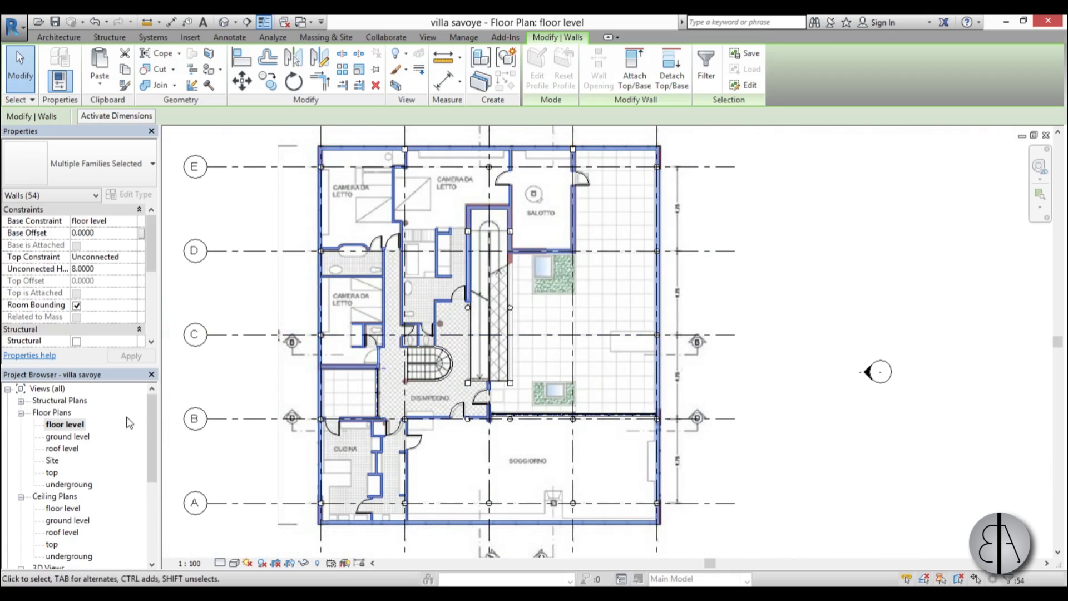
Step: Set the selected walls' top constraint to Up to level: roof level
click(132, 260)
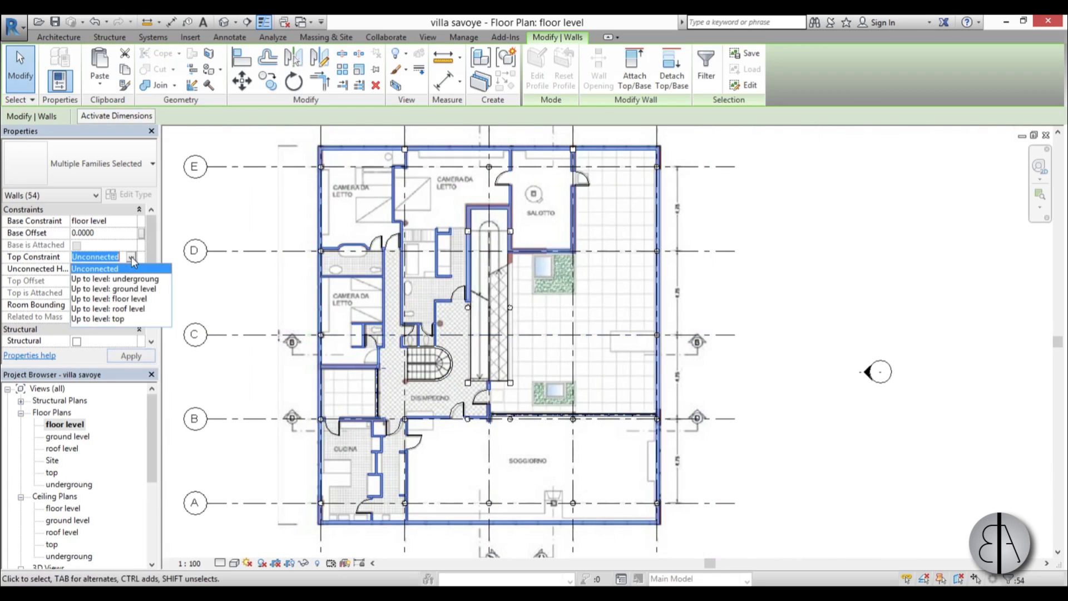
click(135, 310)
click(132, 359)
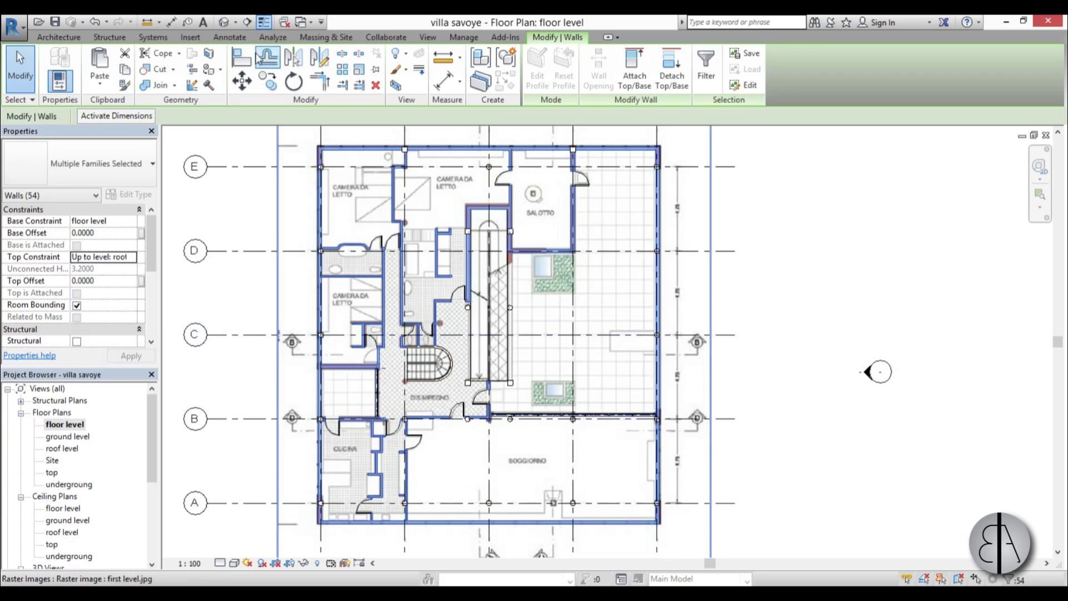
Step: Inspect the walls' new height, the doors and the taller stair enclosure in the 3D view
click(223, 22)
scroll(568, 240, down, 3)
shift+middle_drag(537, 252, 525, 345)
scroll(548, 534, up, 2)
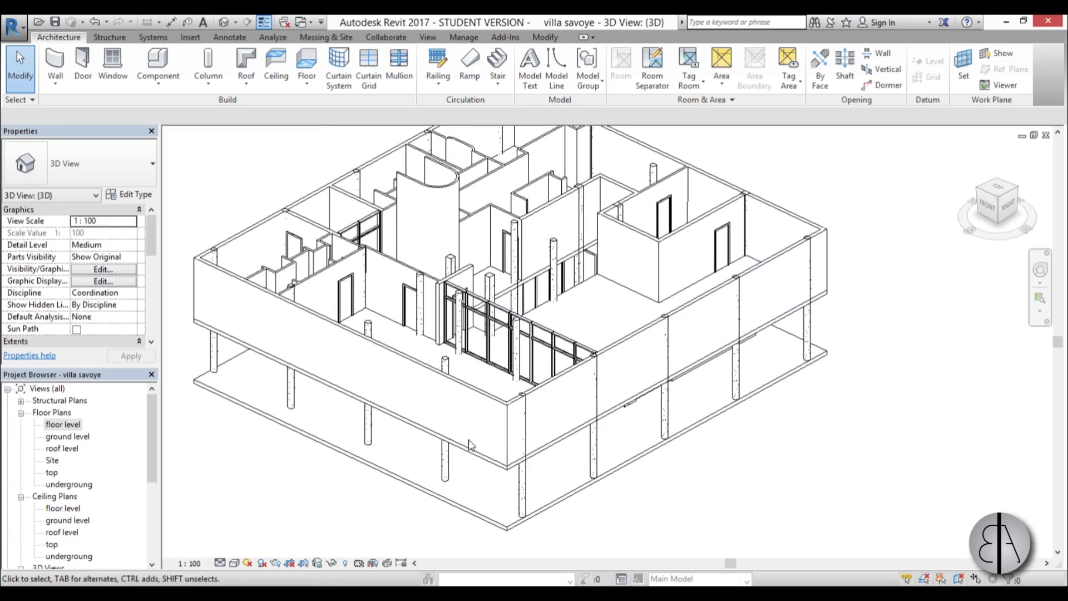
shift+middle_drag(681, 517, 727, 531)
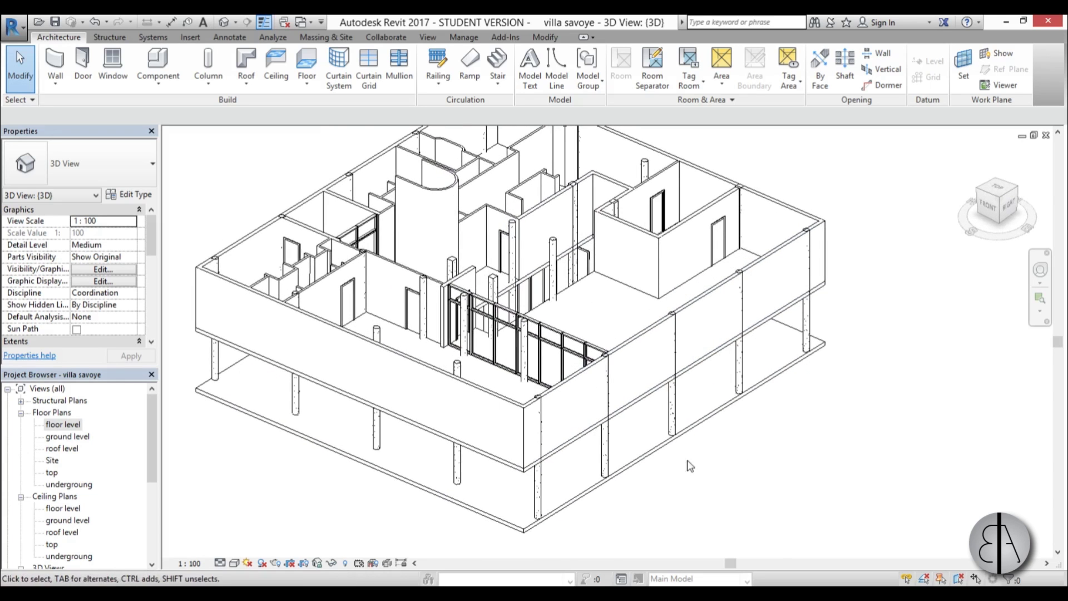
scroll(711, 464, down, 2)
middle_drag(775, 478, 759, 476)
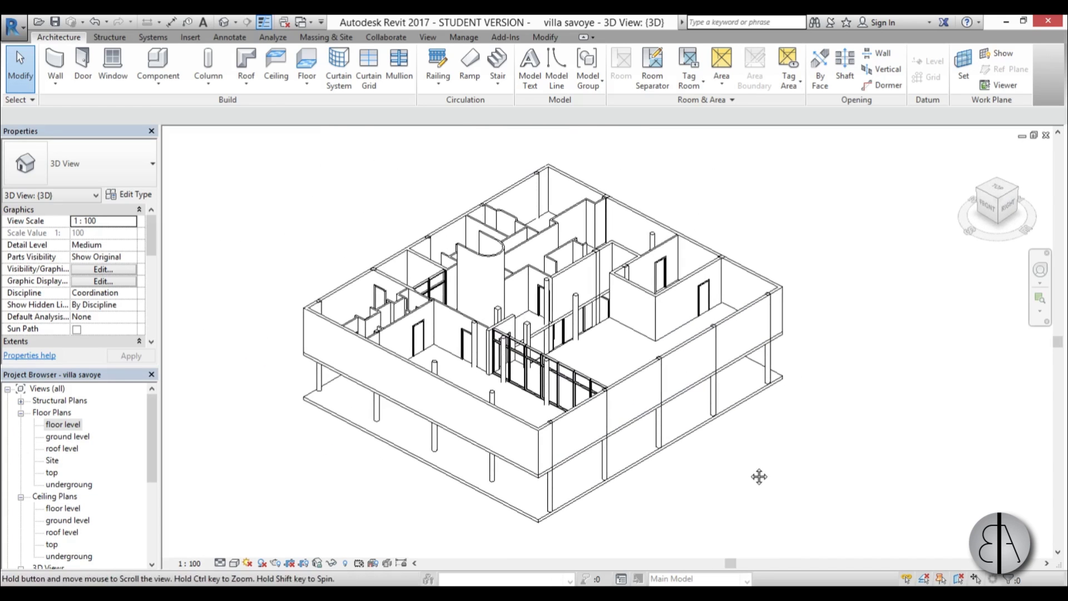